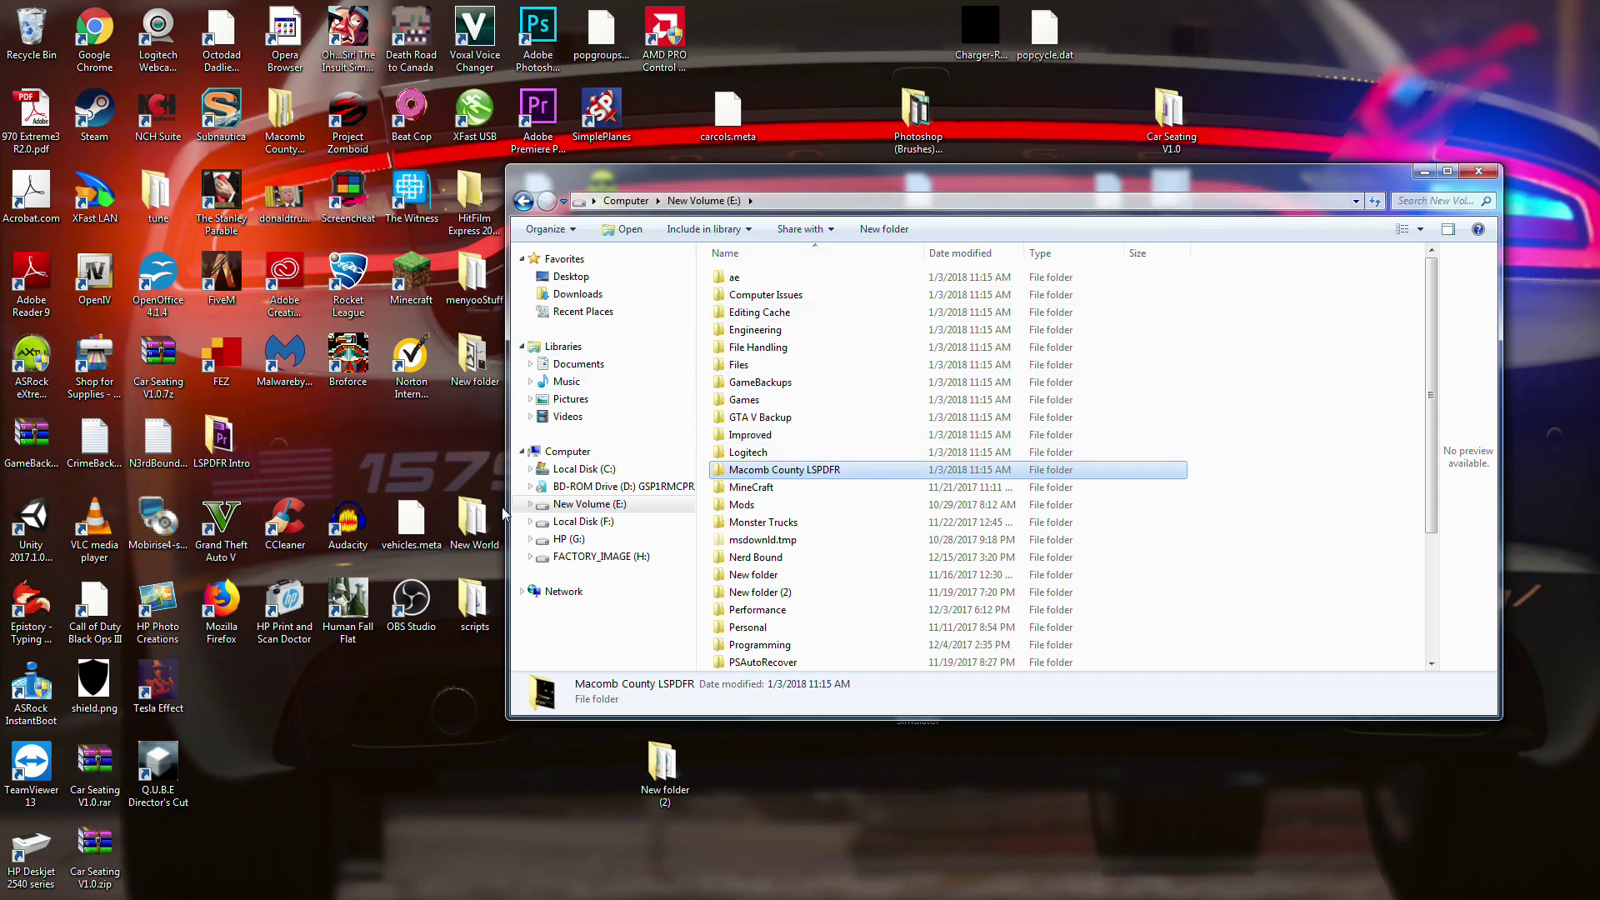
# Step: Open E:\Games\steamapps\common\Grand Theft Auto V in Explorer
pyautogui.click(1025, 383)
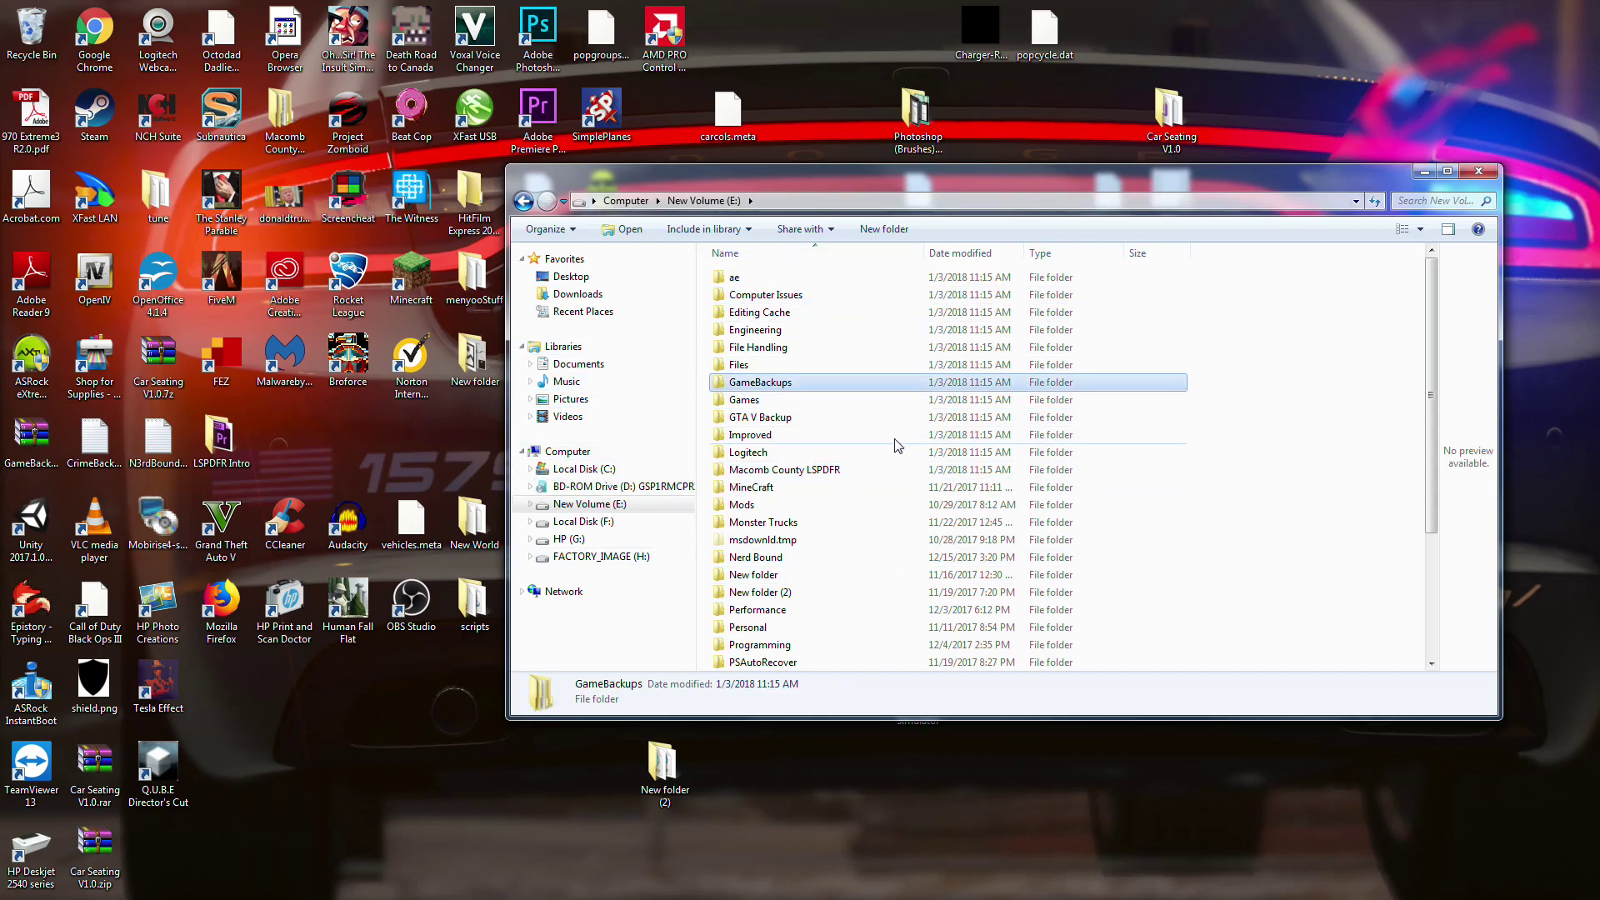
pyautogui.click(775, 401)
pyautogui.doubleClick(775, 401)
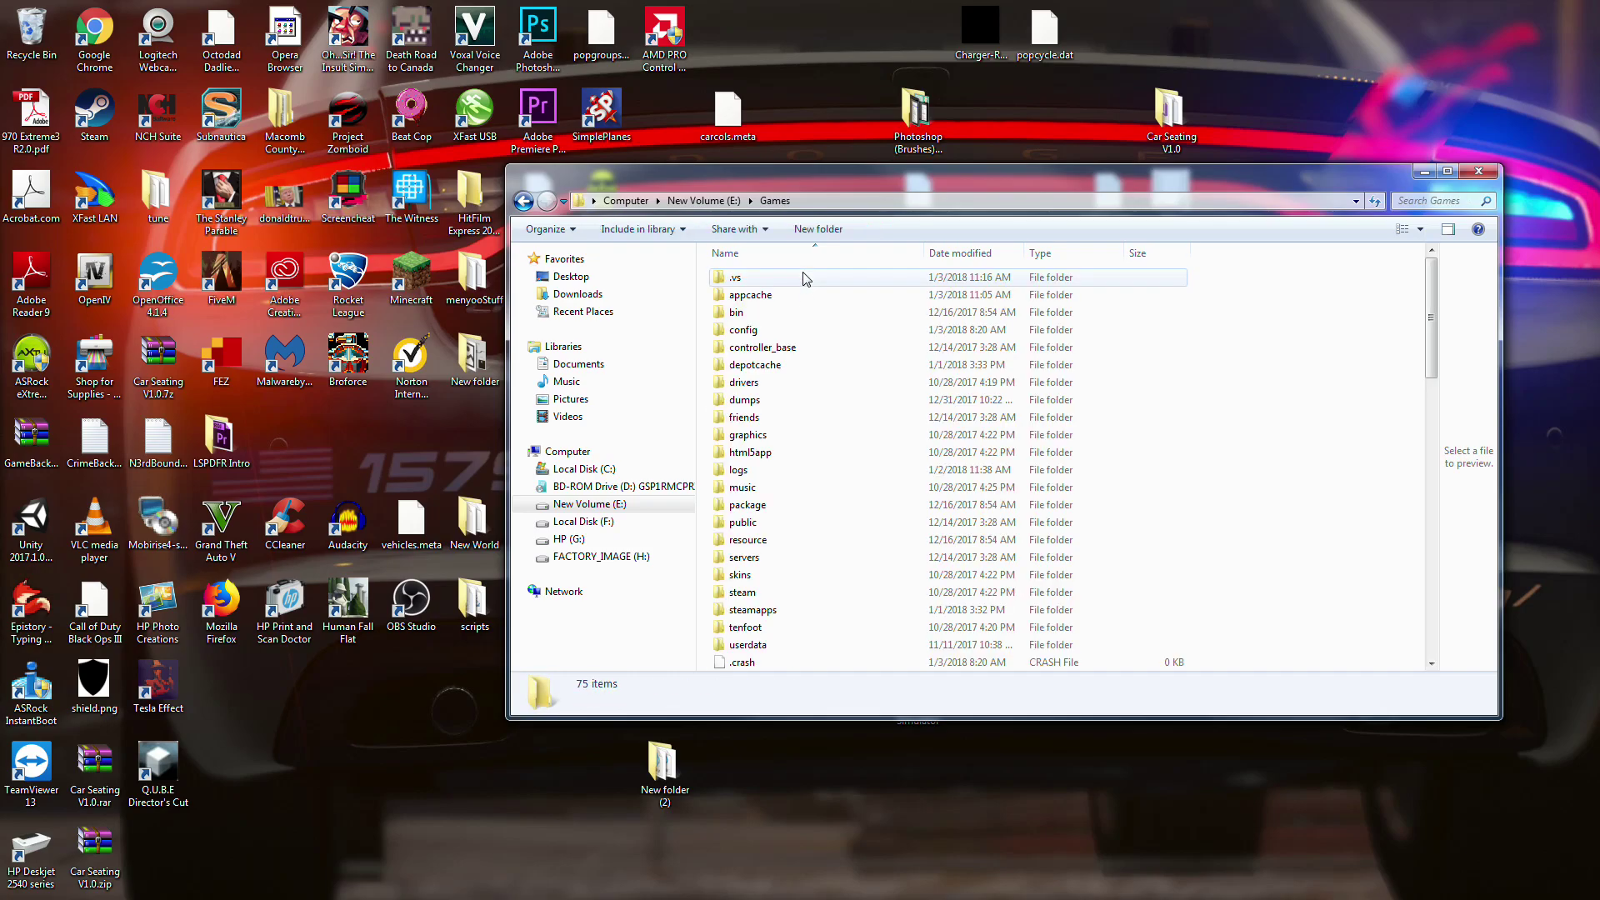
pyautogui.click(829, 617)
pyautogui.doubleClick(829, 617)
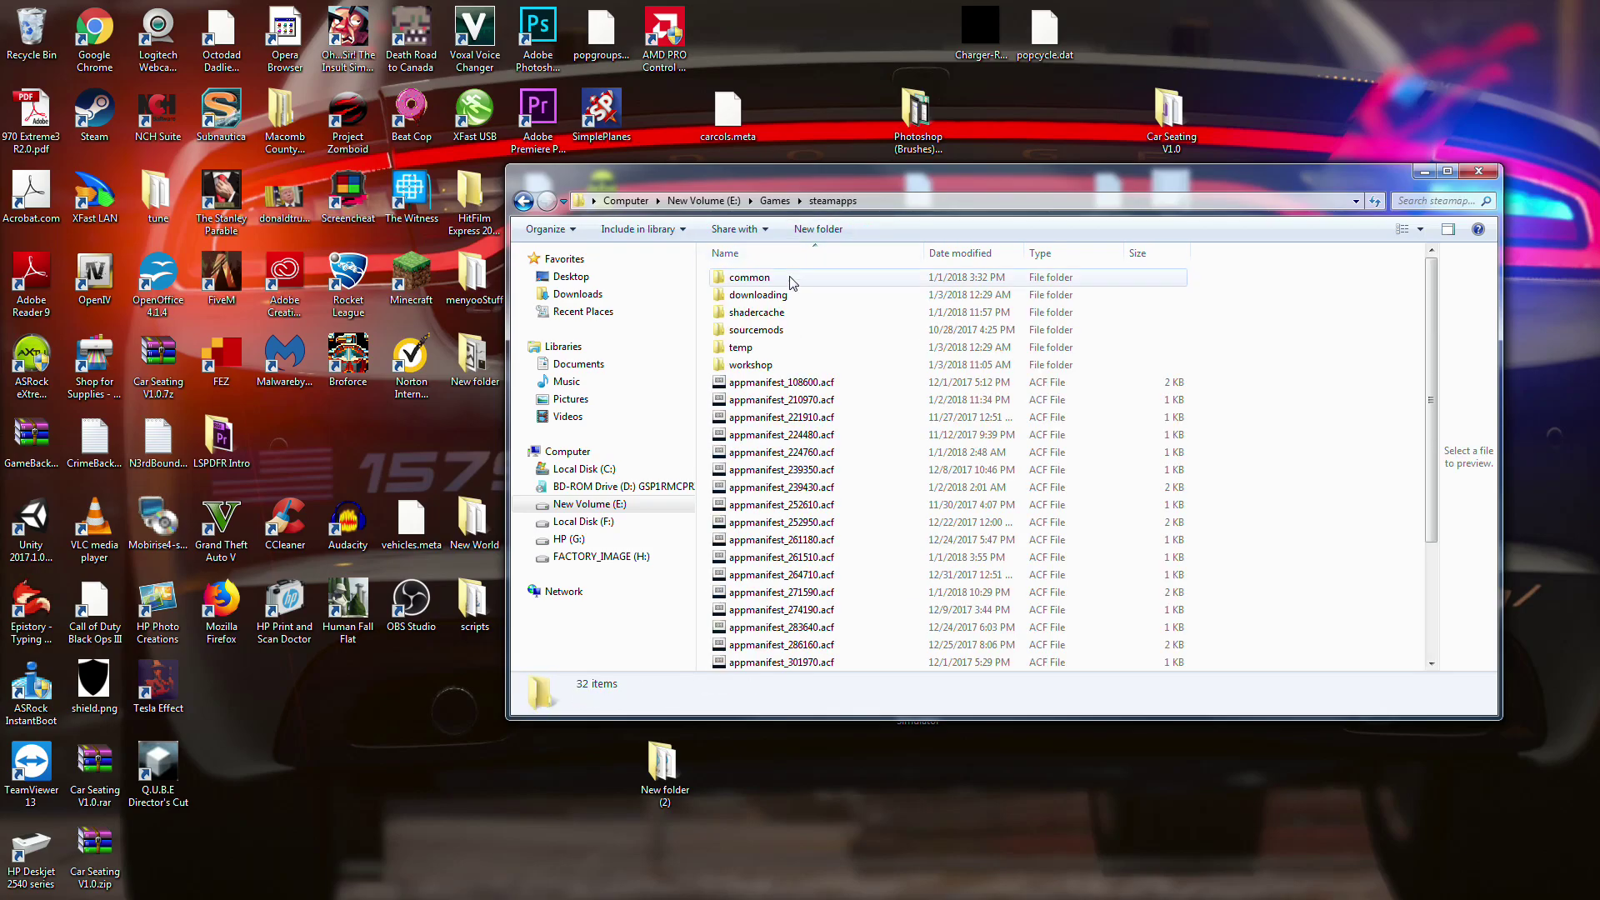
pyautogui.doubleClick(816, 276)
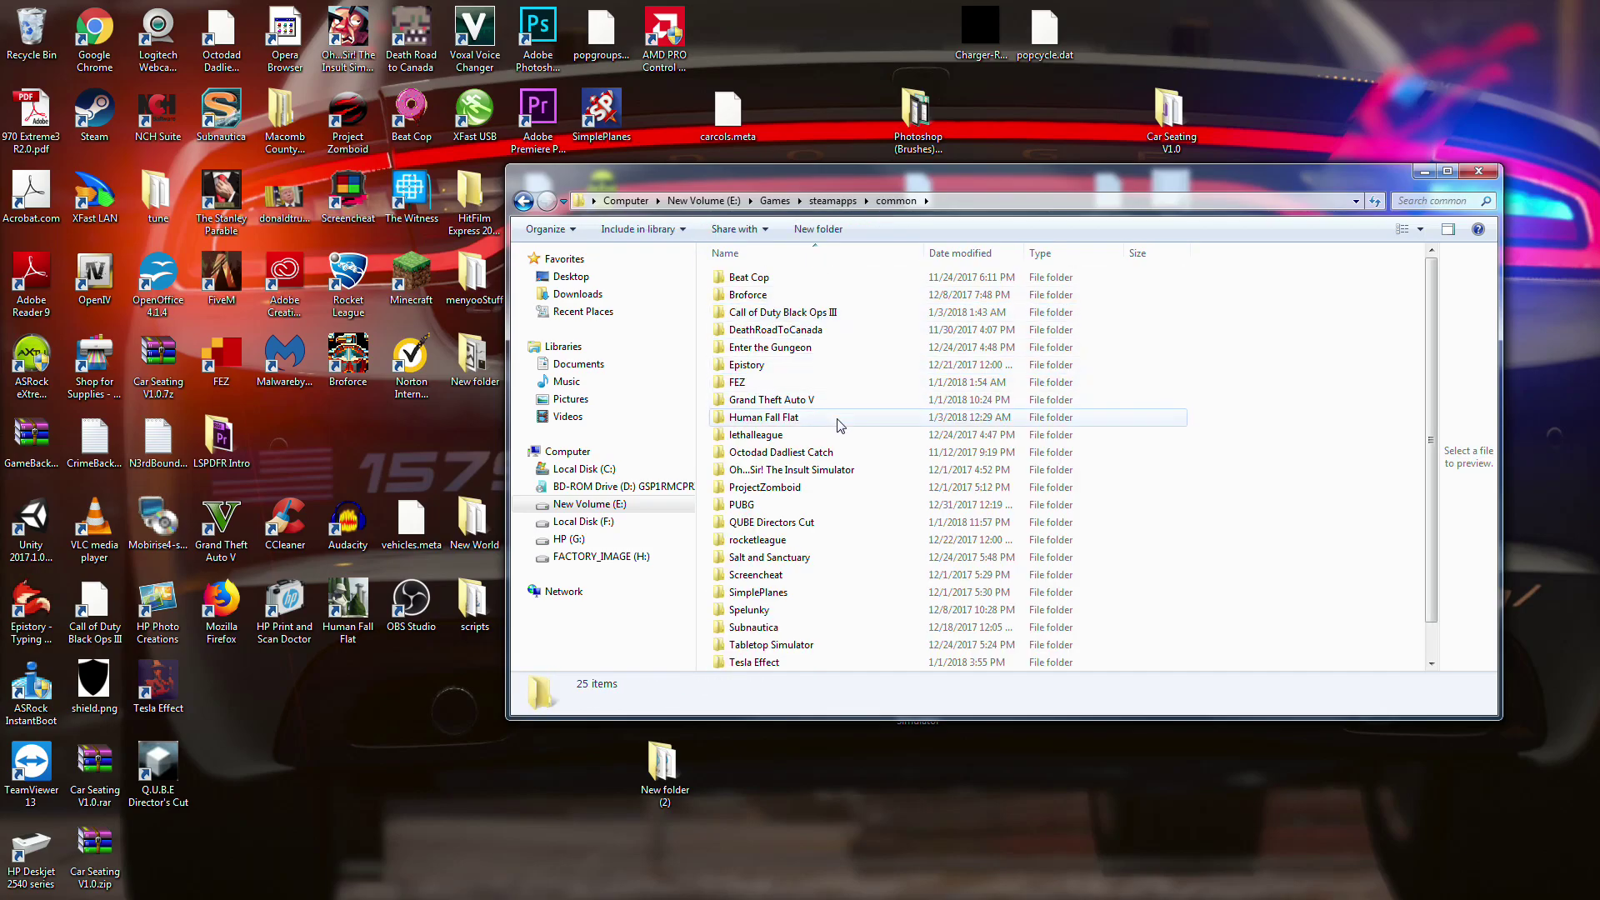
pyautogui.doubleClick(843, 400)
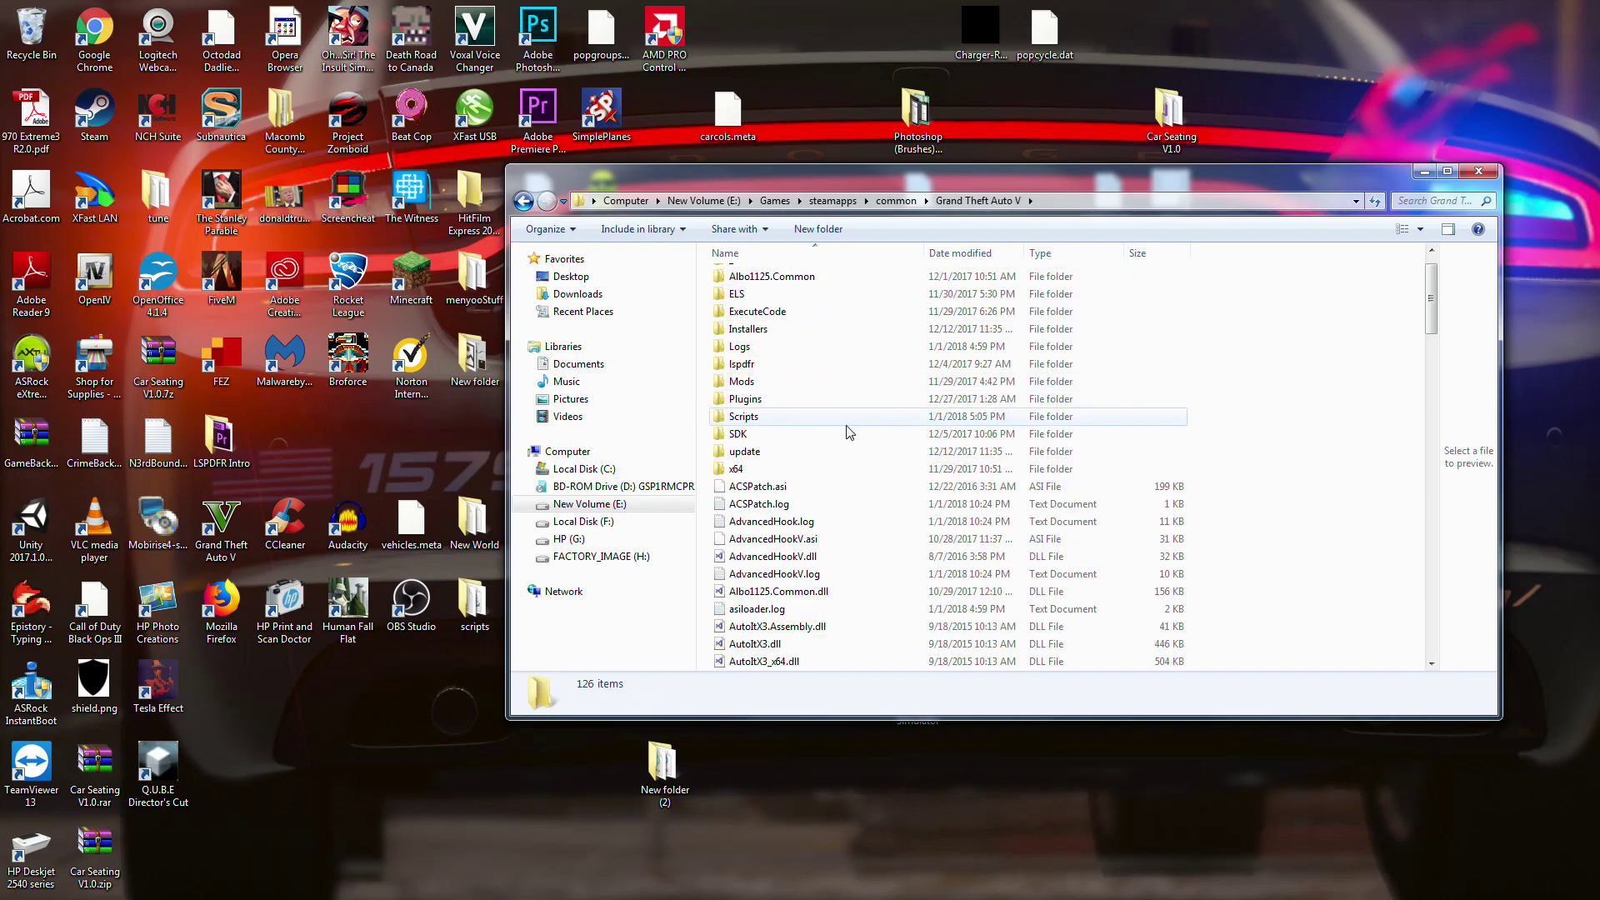
# Step: Maximize the Explorer window, then minimize it to reveal the desktop
pyautogui.moveTo(1021, 180); pyautogui.dragTo(632, 6)
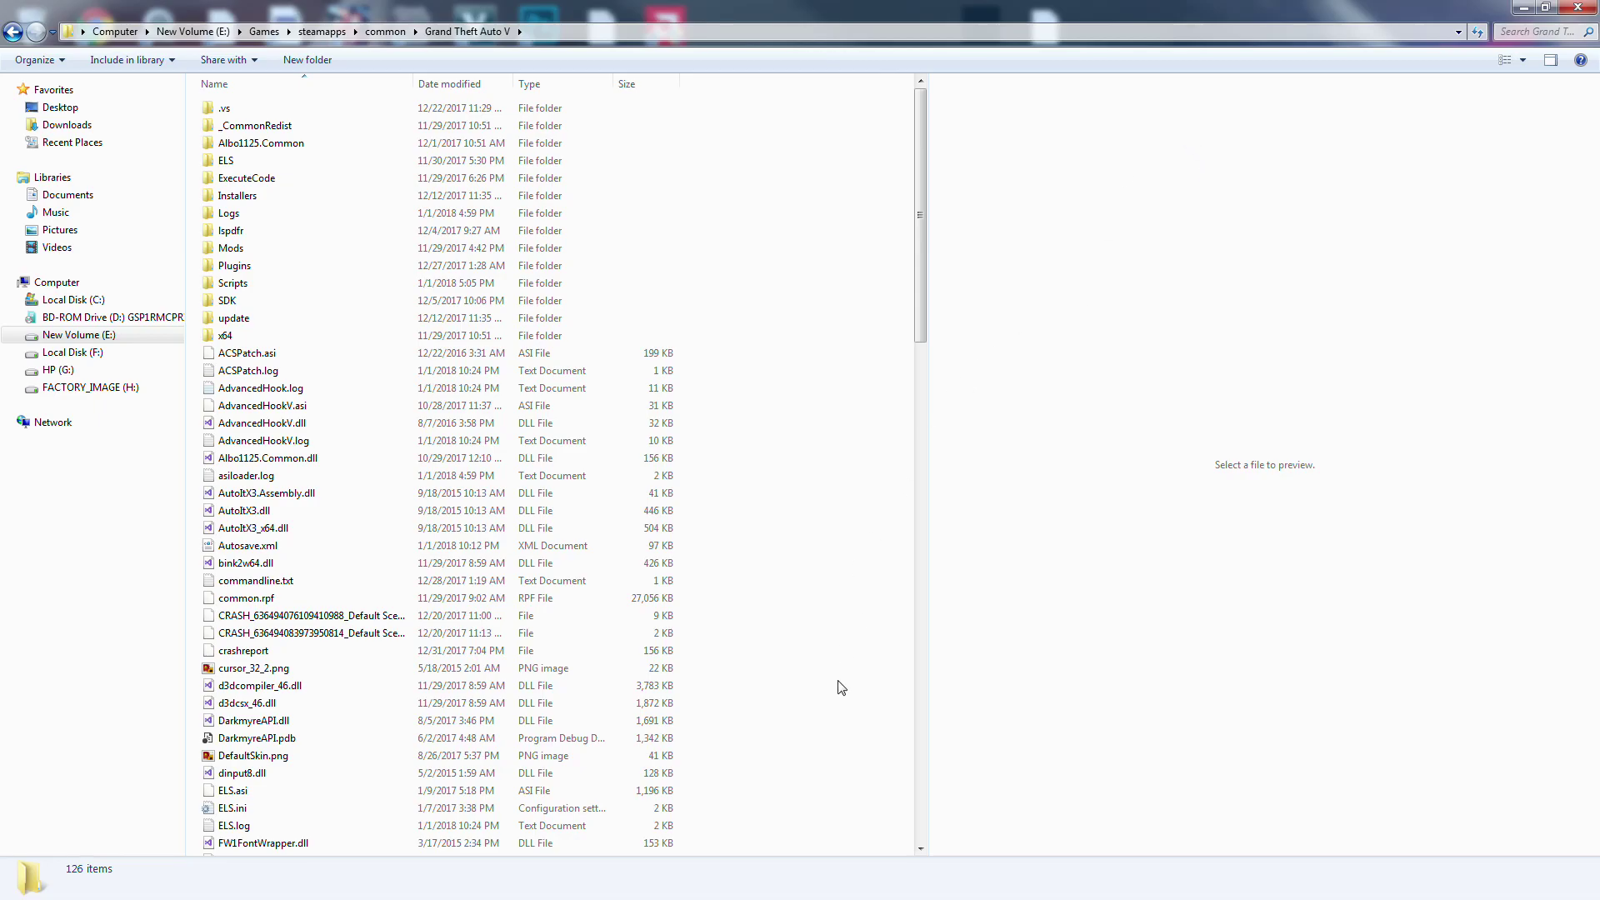
pyautogui.moveTo(923, 473); pyautogui.dragTo(1408, 476)
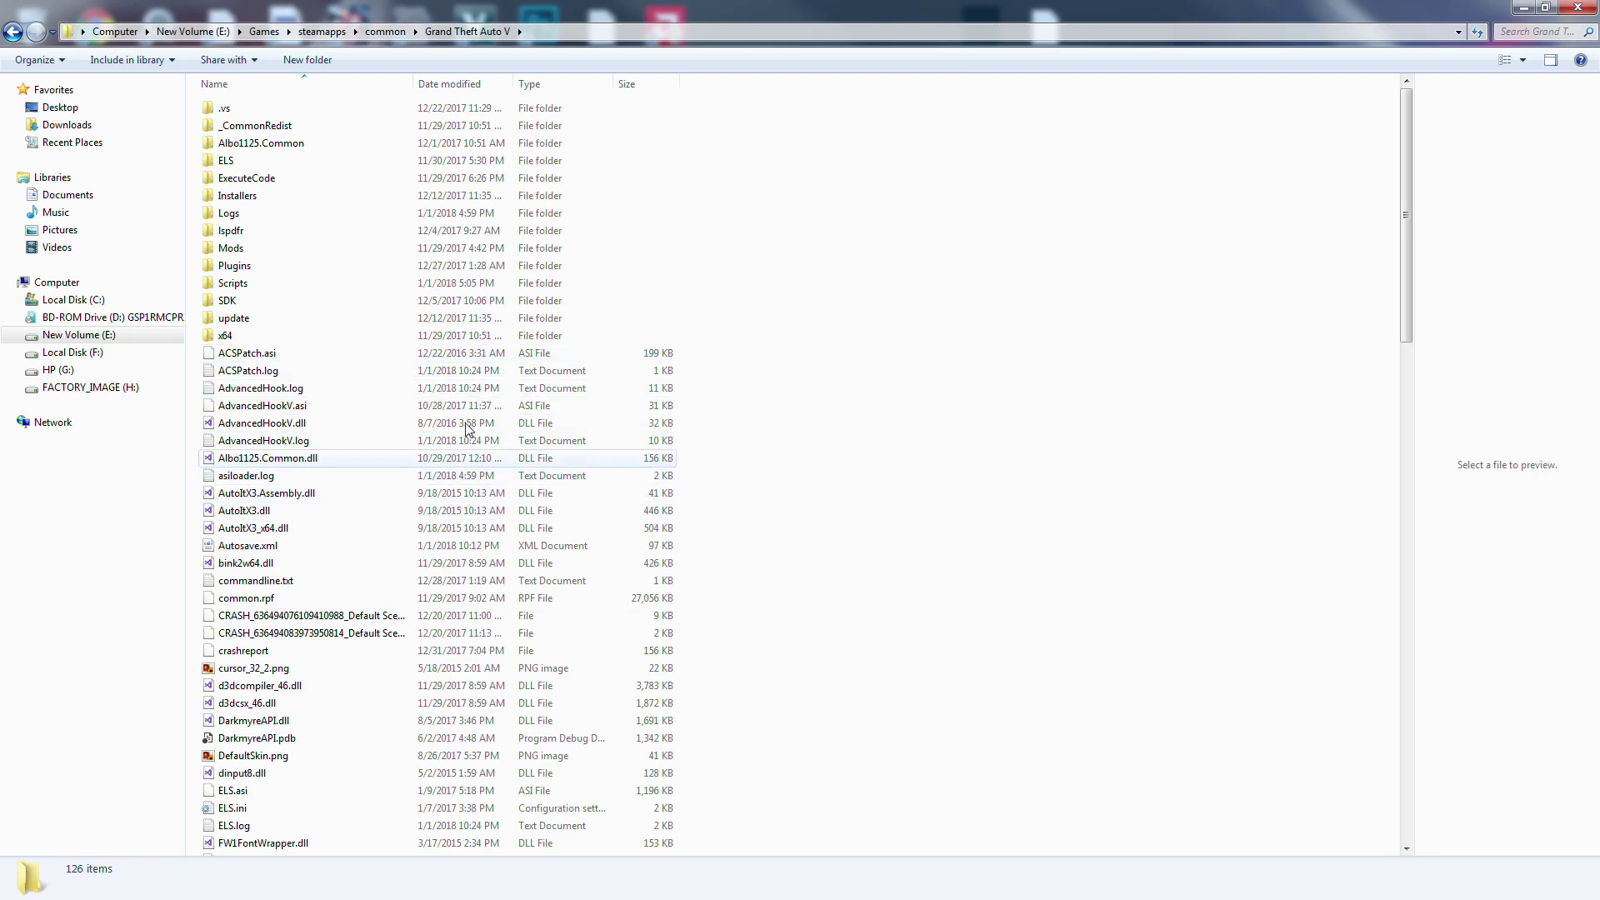
pyautogui.click(1524, 7)
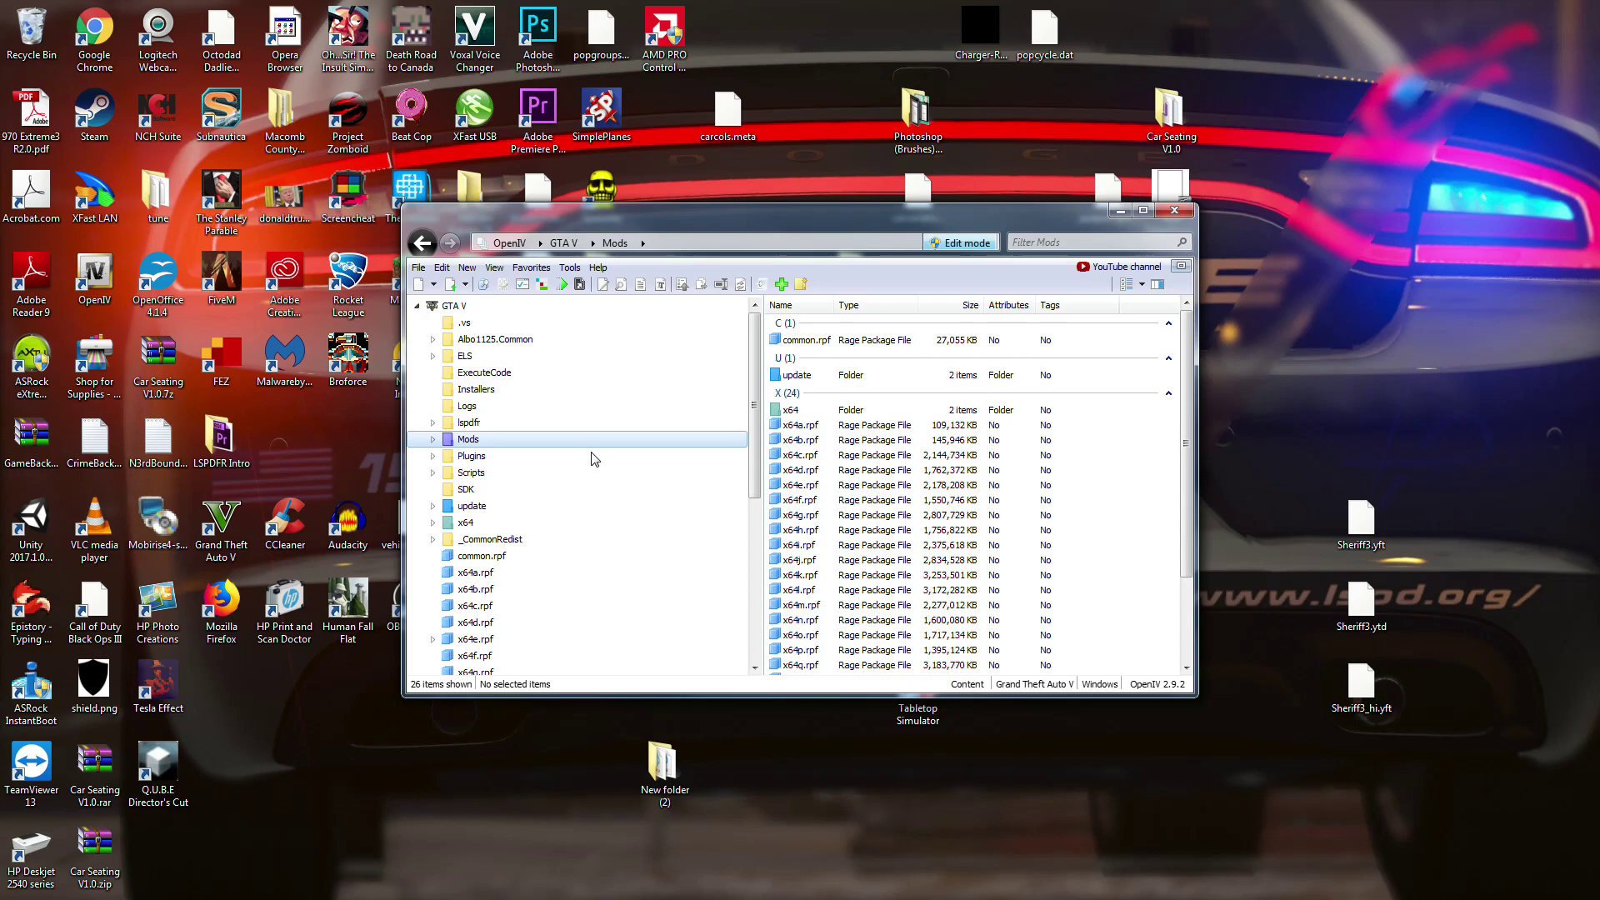
# Step: In OpenIV, check the Scripts and lspdfr folders, return to Mods, and open the Tools menu
pyautogui.click(533, 473)
pyautogui.click(469, 422)
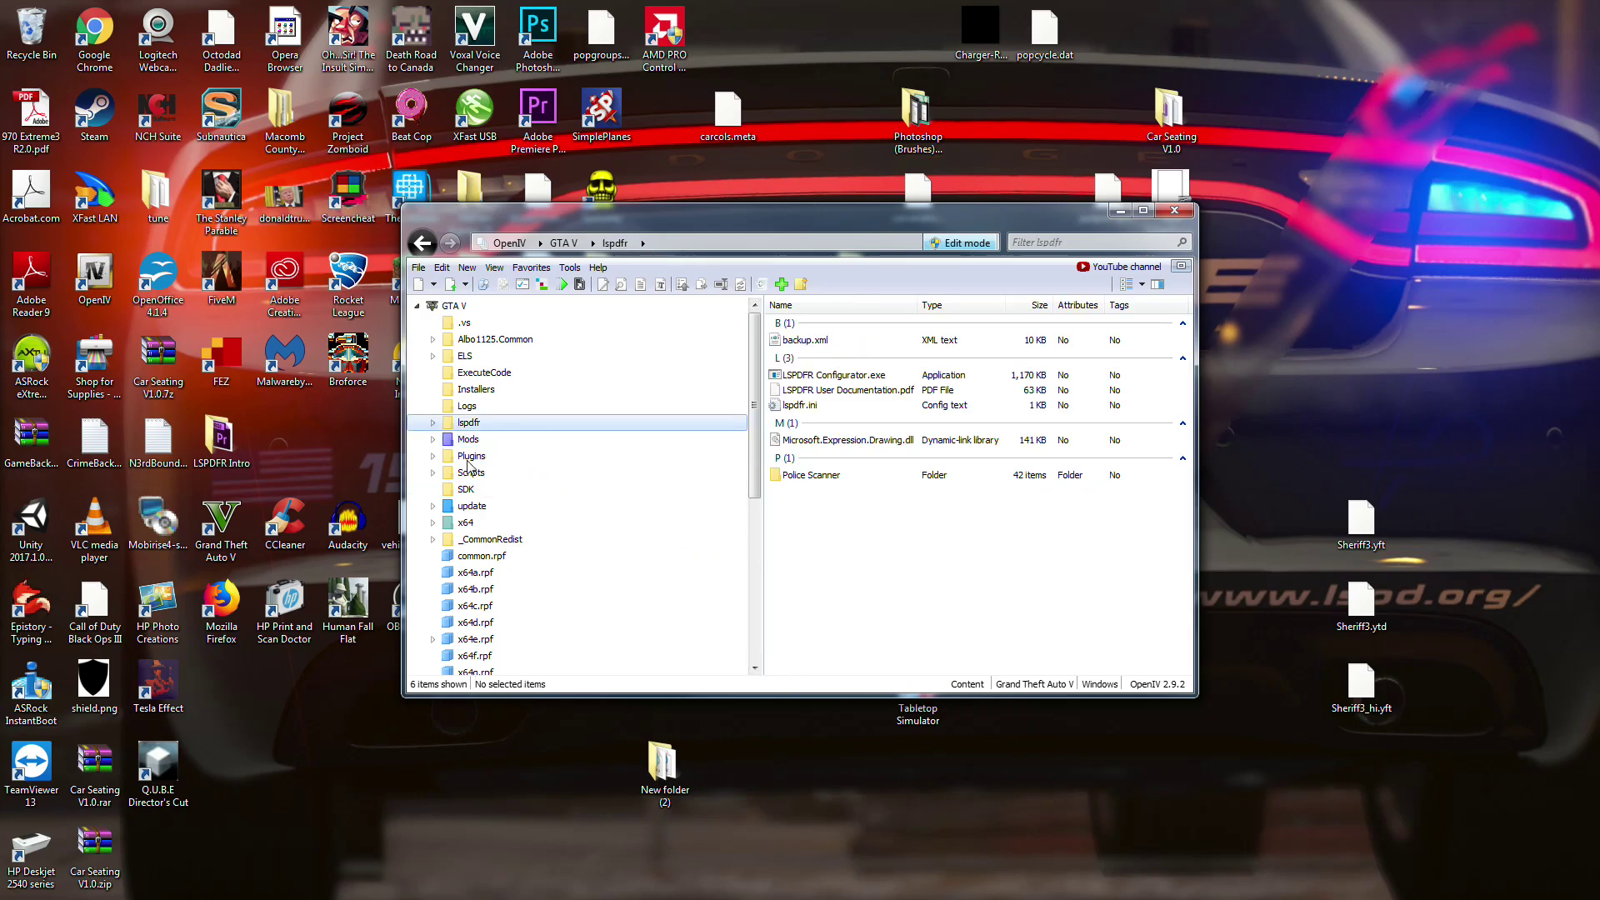
pyautogui.click(471, 439)
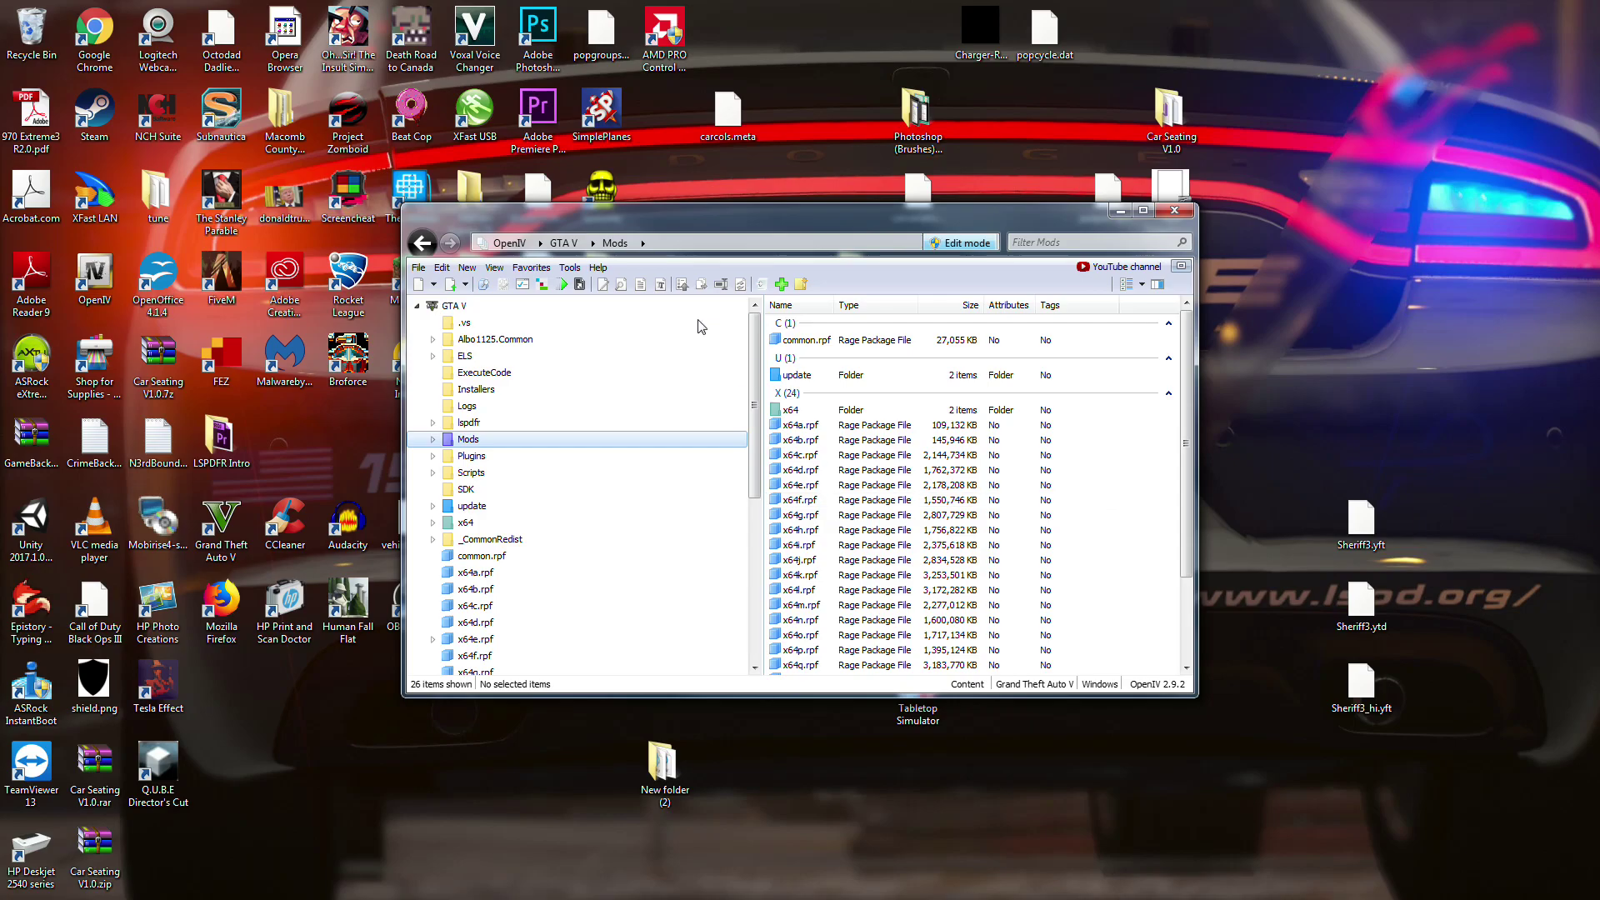
pyautogui.click(570, 268)
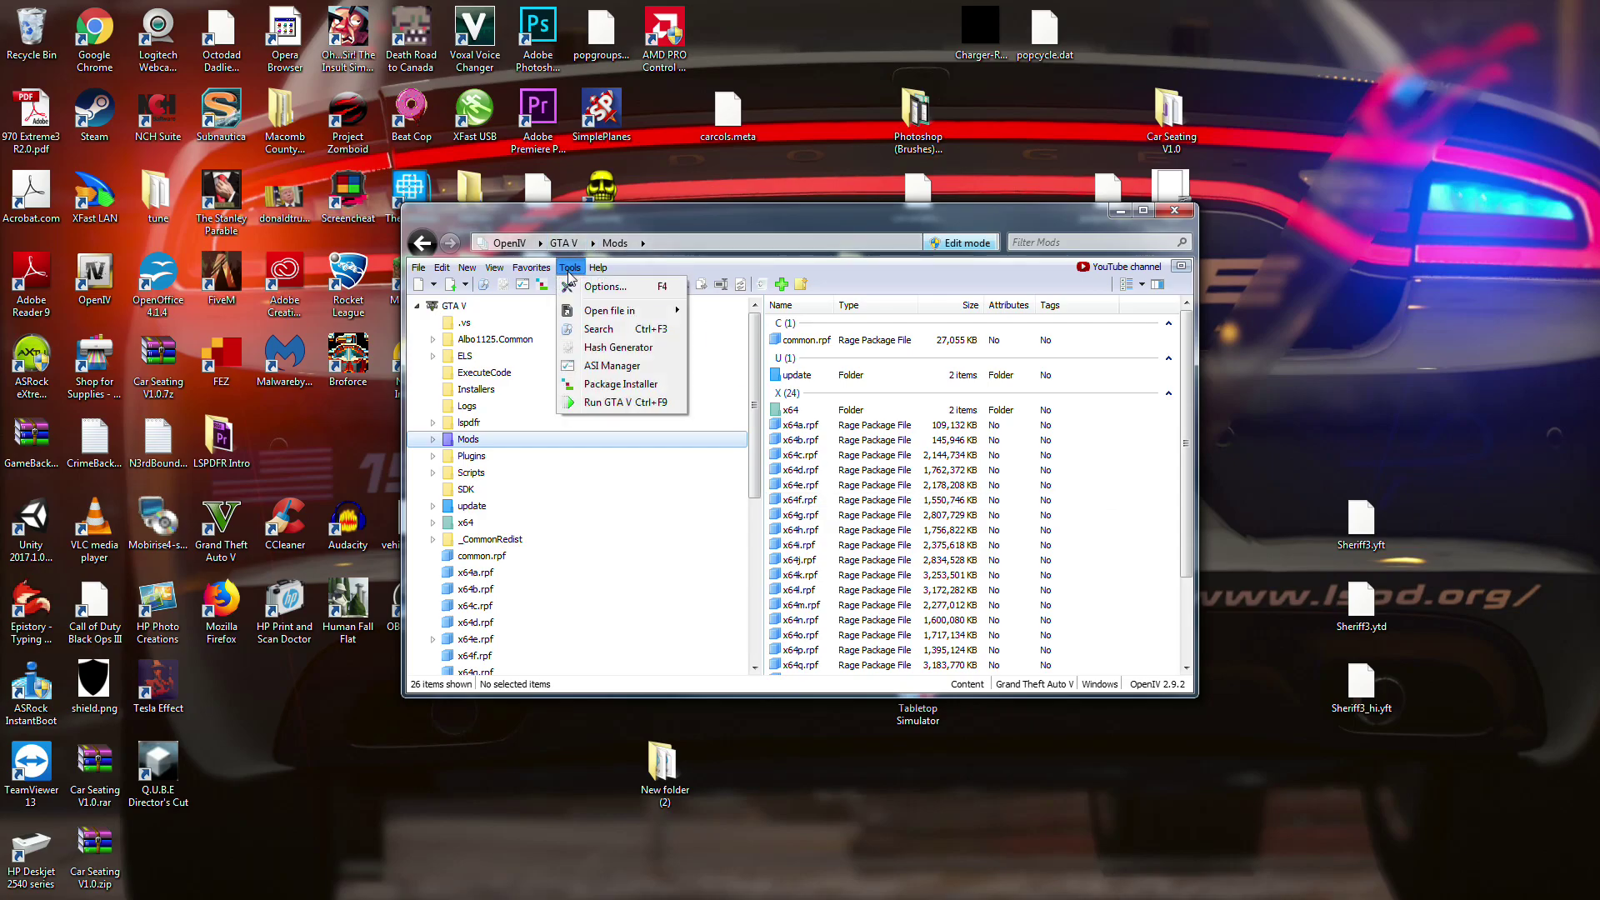
pyautogui.click(639, 371)
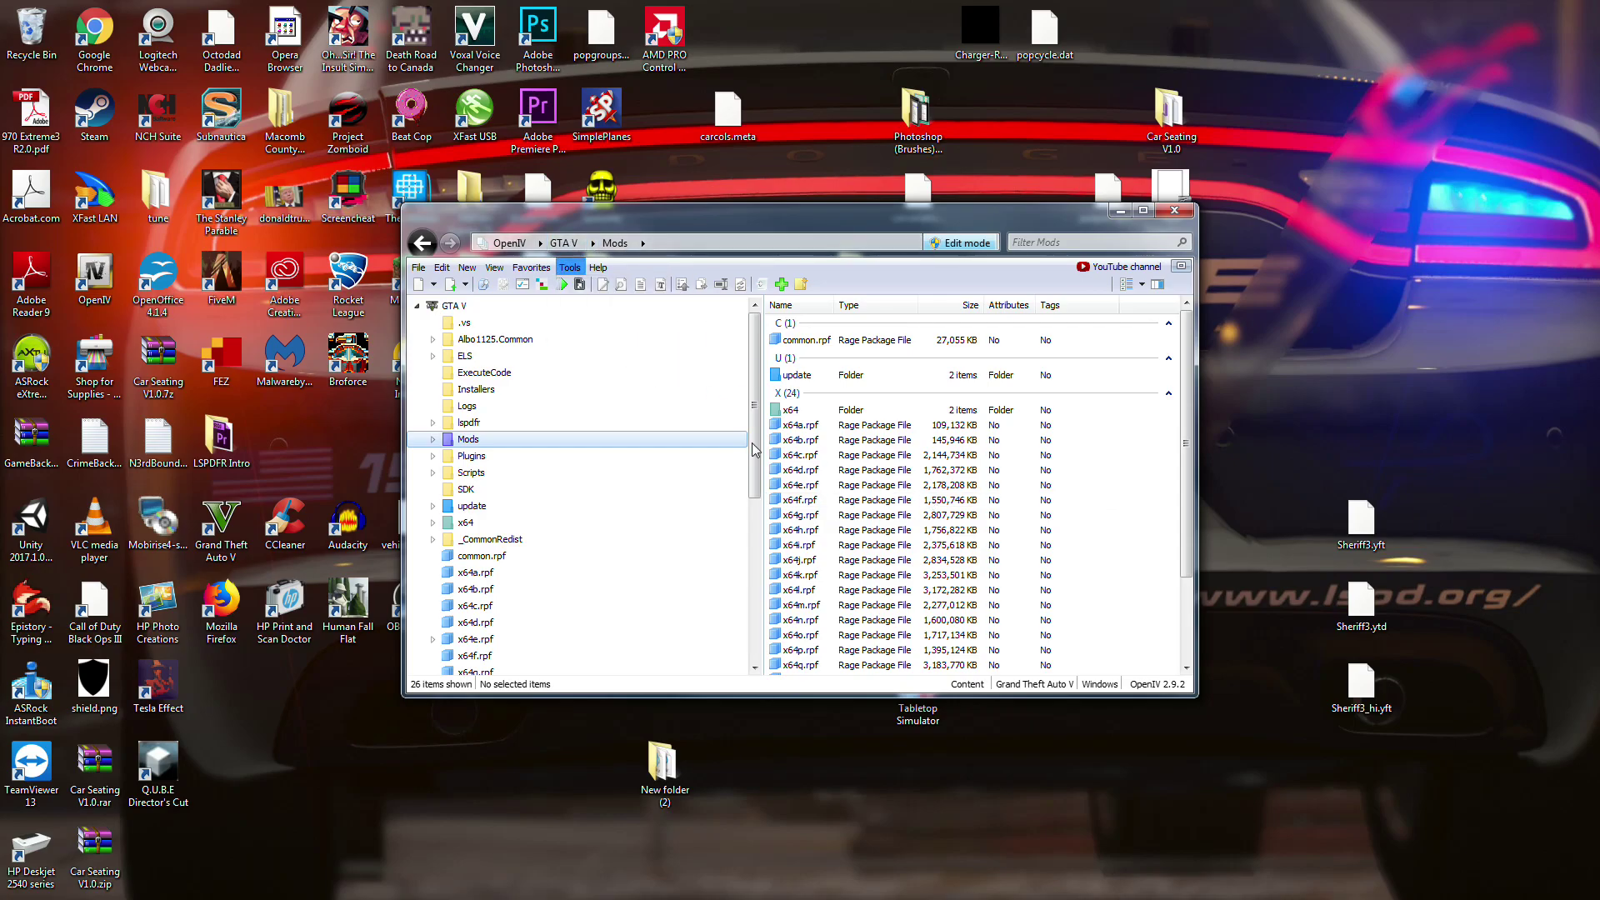
pyautogui.moveTo(722, 237); pyautogui.dragTo(1182, 81)
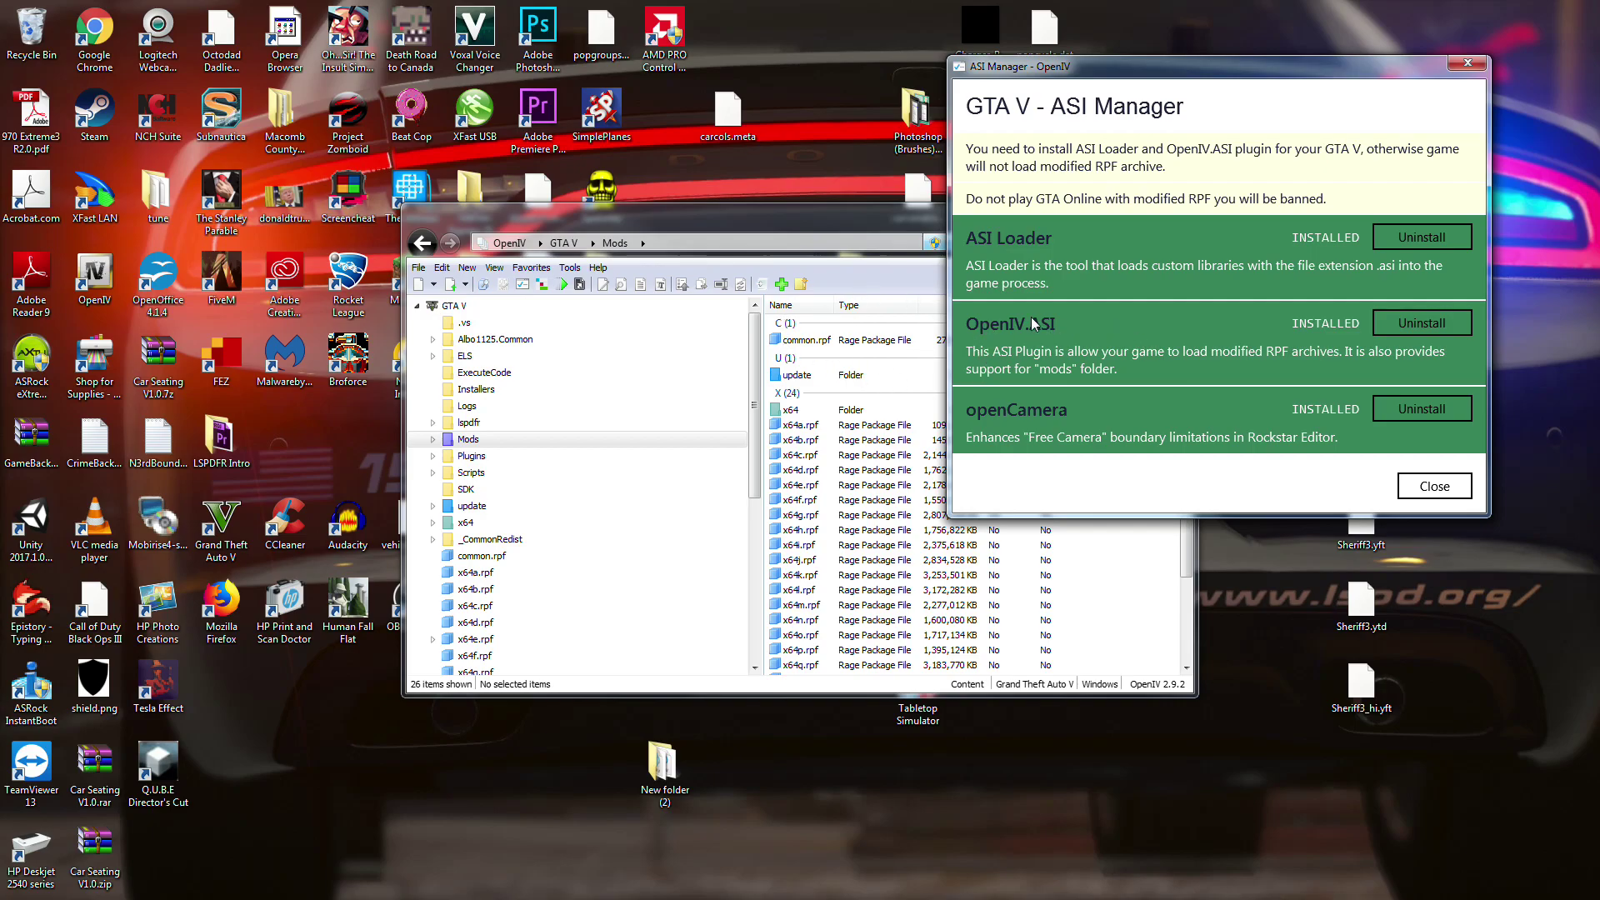
pyautogui.click(1422, 487)
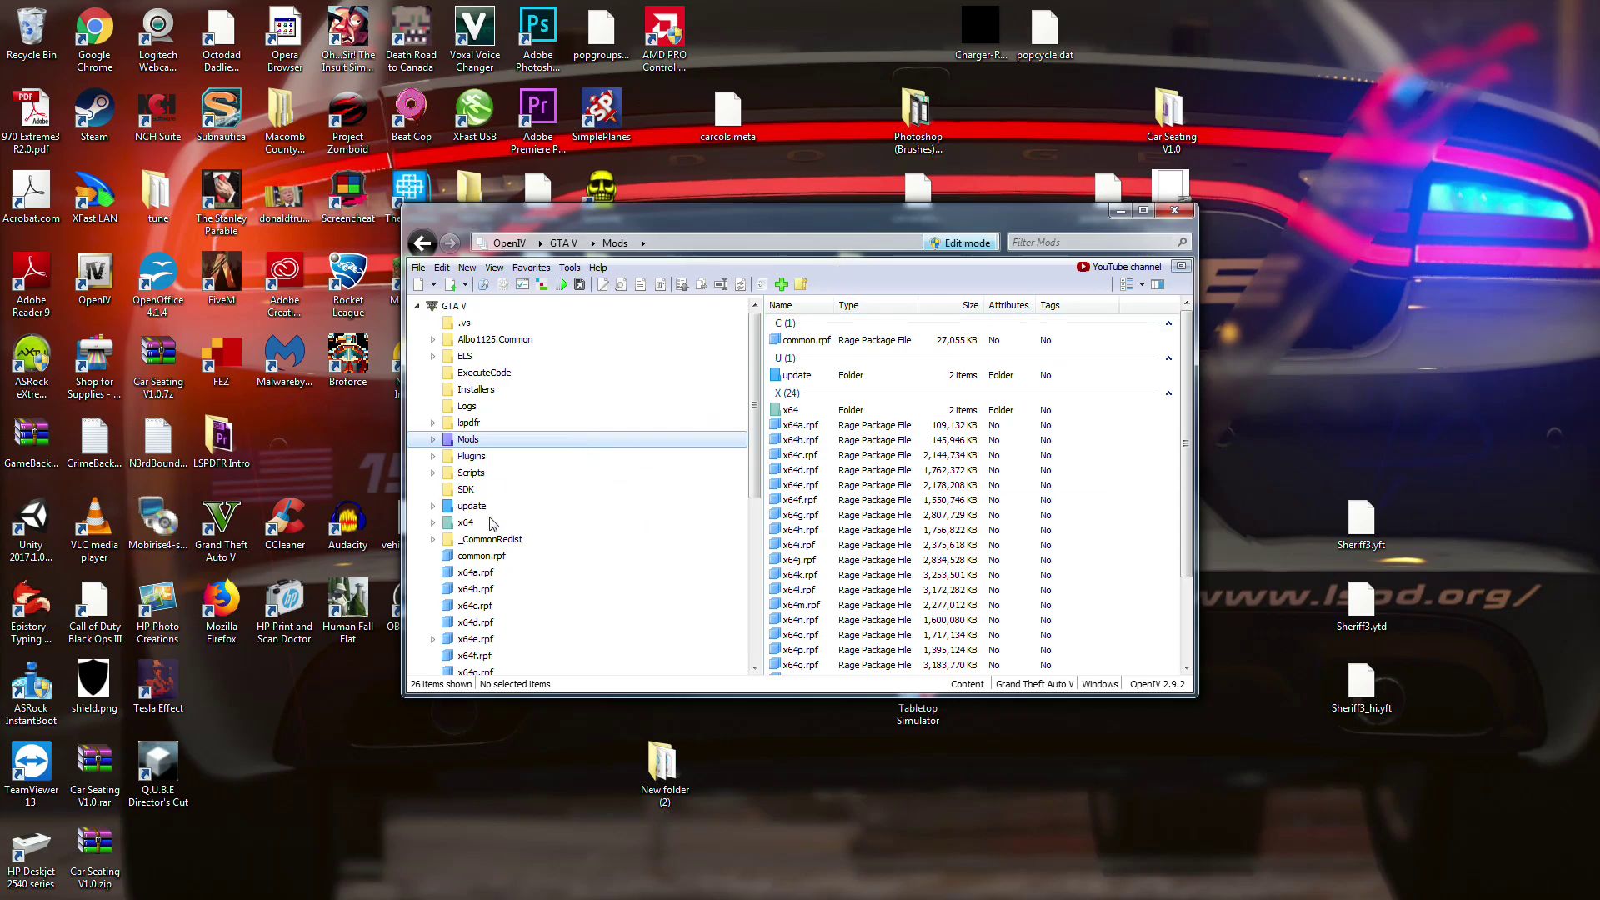
pyautogui.click(471, 472)
# Step: Reposition OpenIV and inspect the ELS, Albo1125.Common, _CommonRedist and ExecuteCode folders
pyautogui.scroll(-2, 526, 502)
pyautogui.scroll(-1, 526, 502)
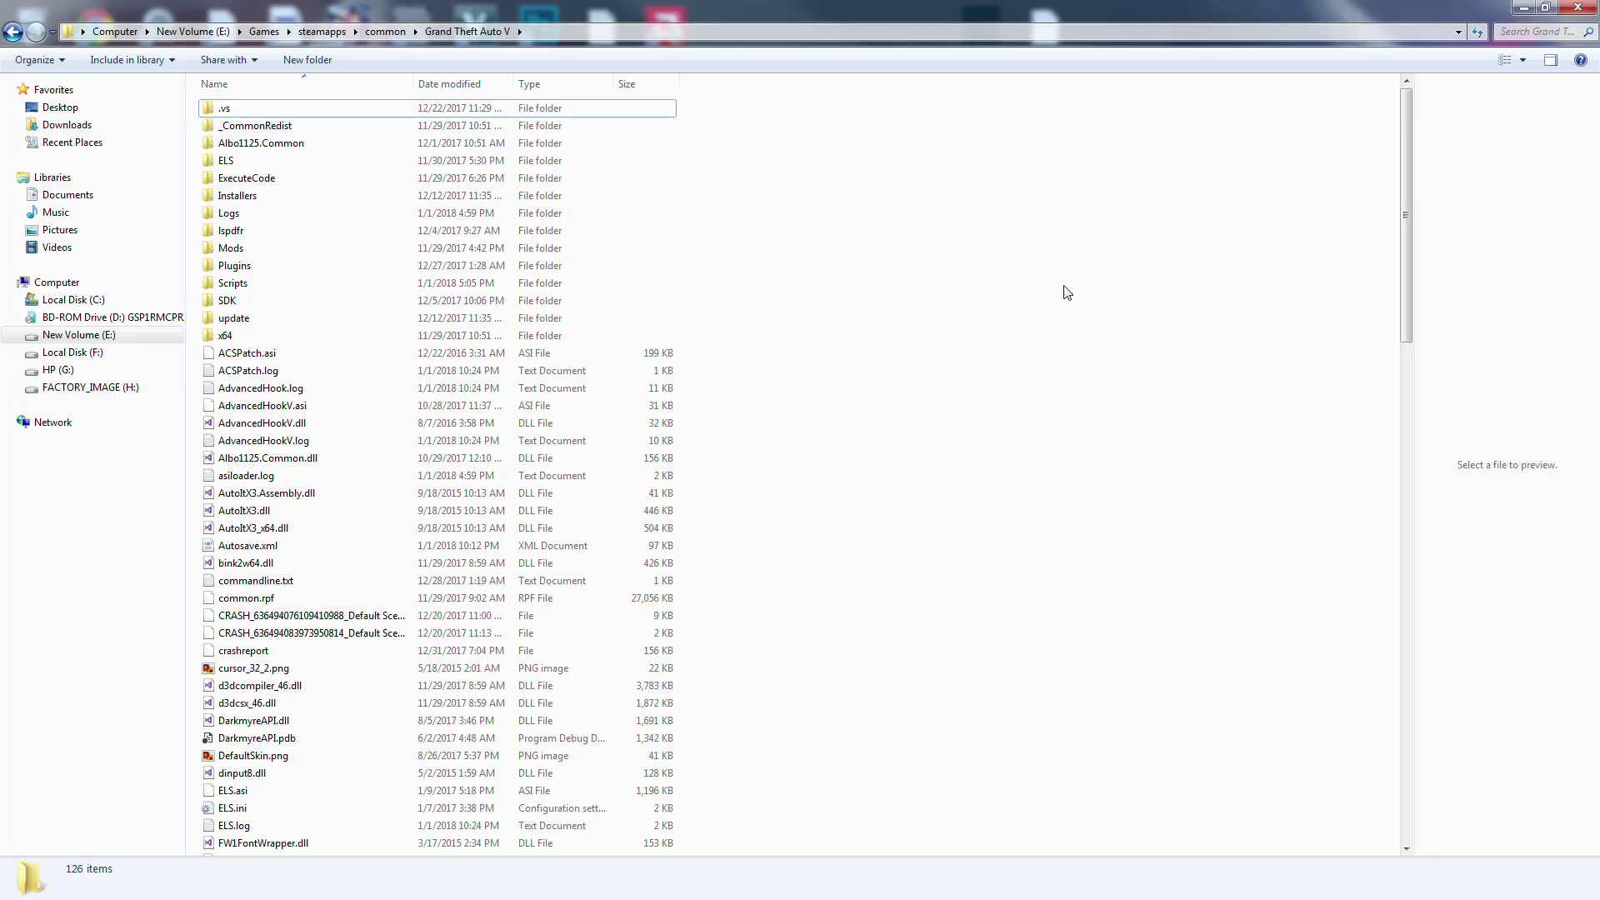
pyautogui.hotkey('alt', 'Tab')
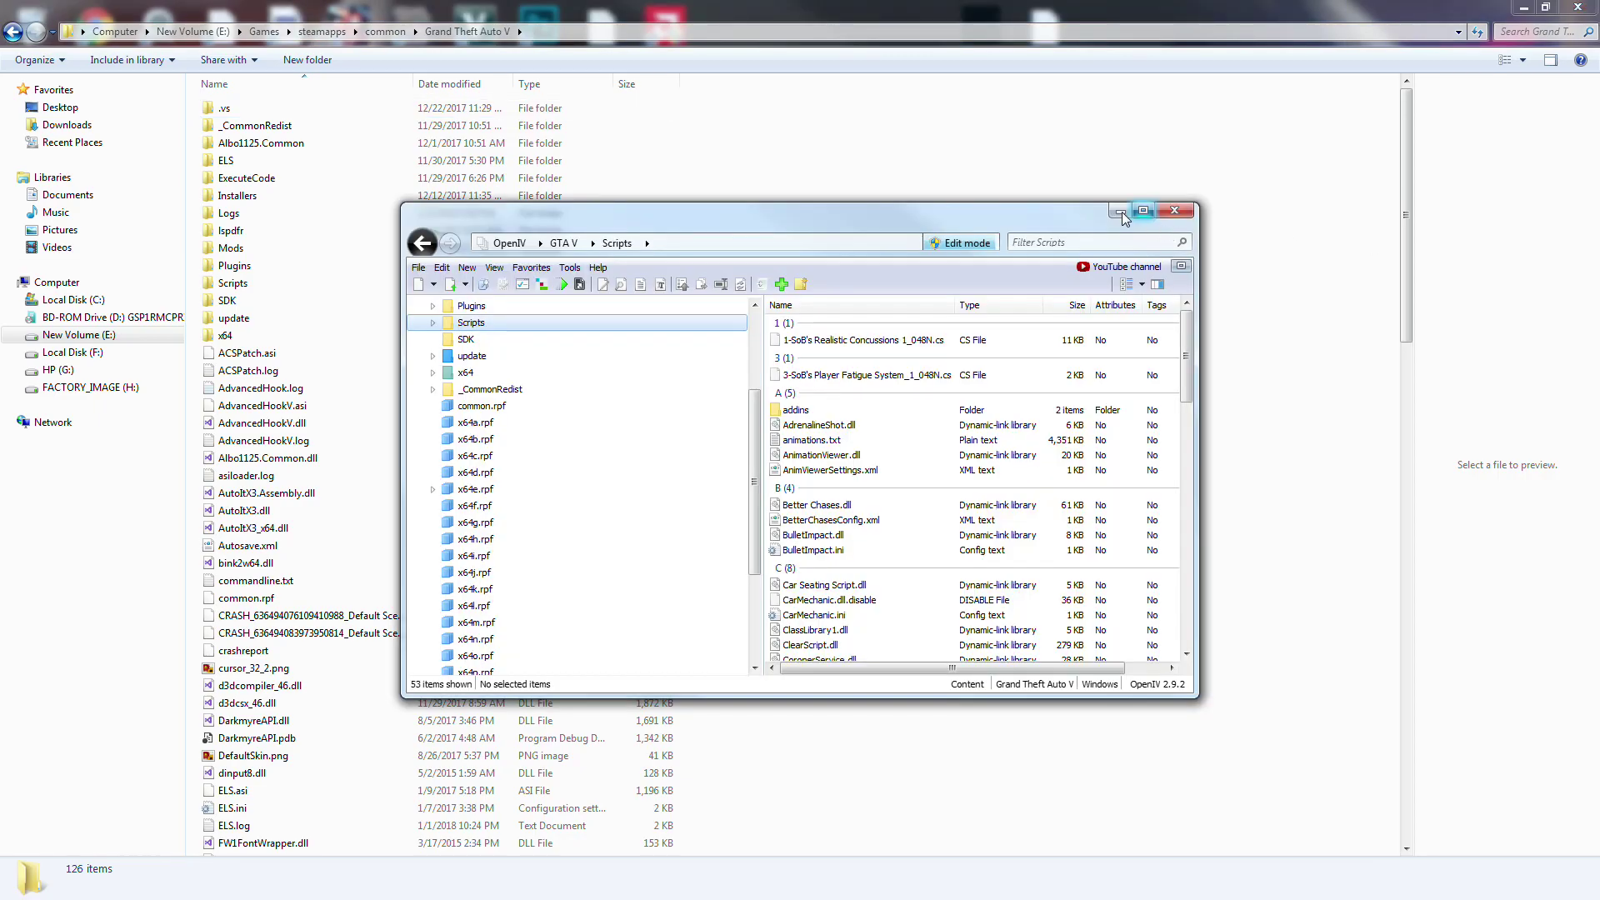
pyautogui.moveTo(733, 225); pyautogui.dragTo(1042, 83)
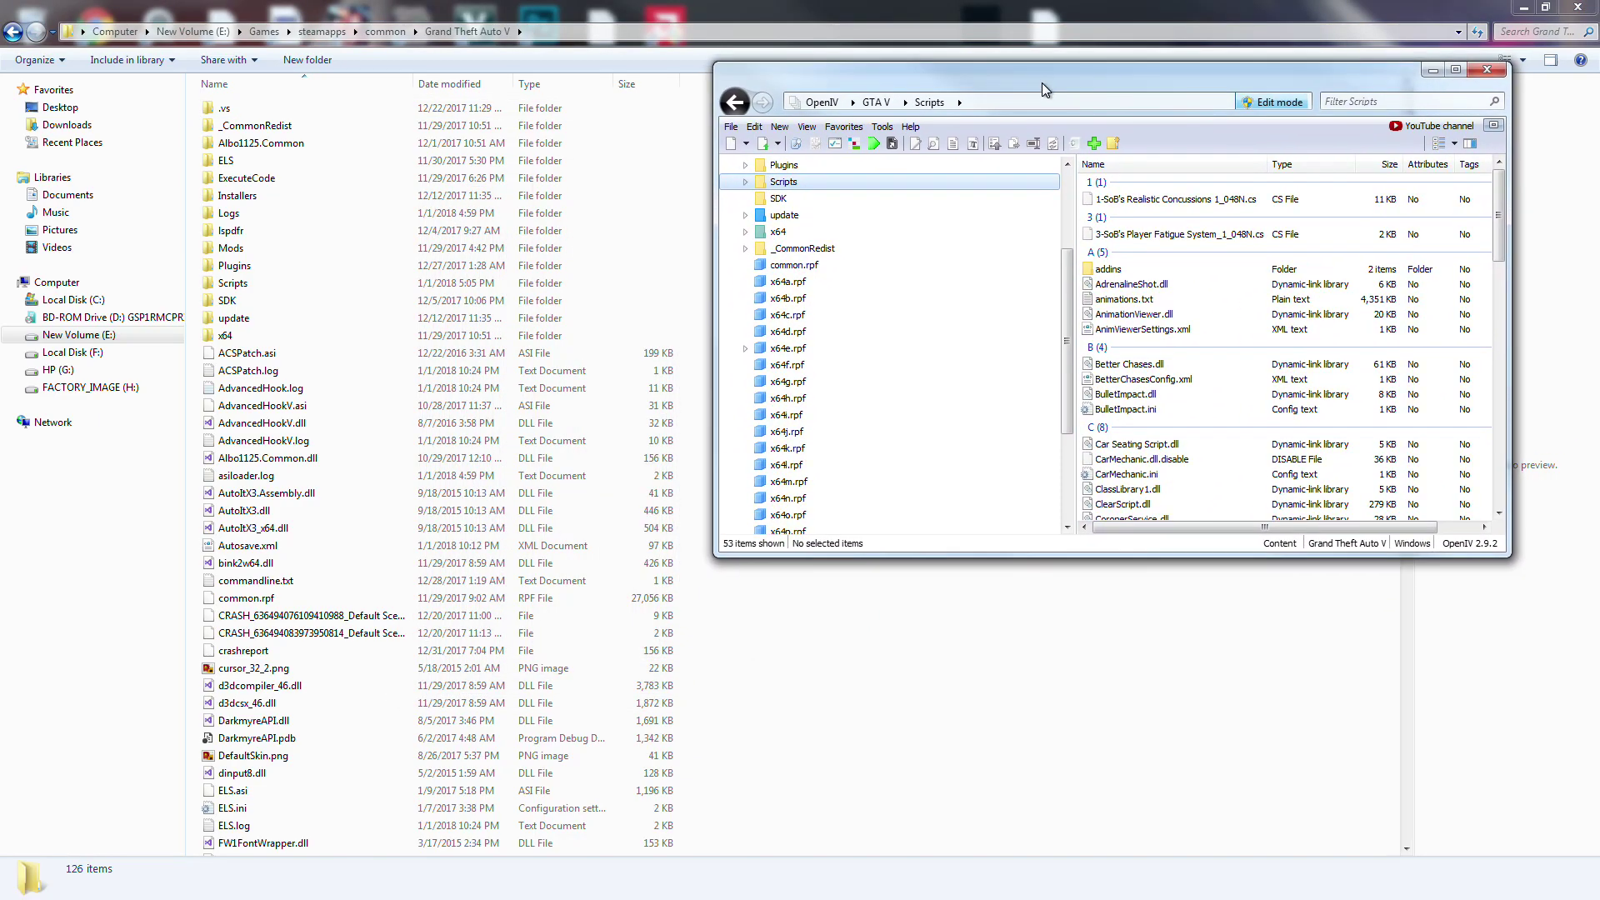
pyautogui.scroll(3, 1033, 229)
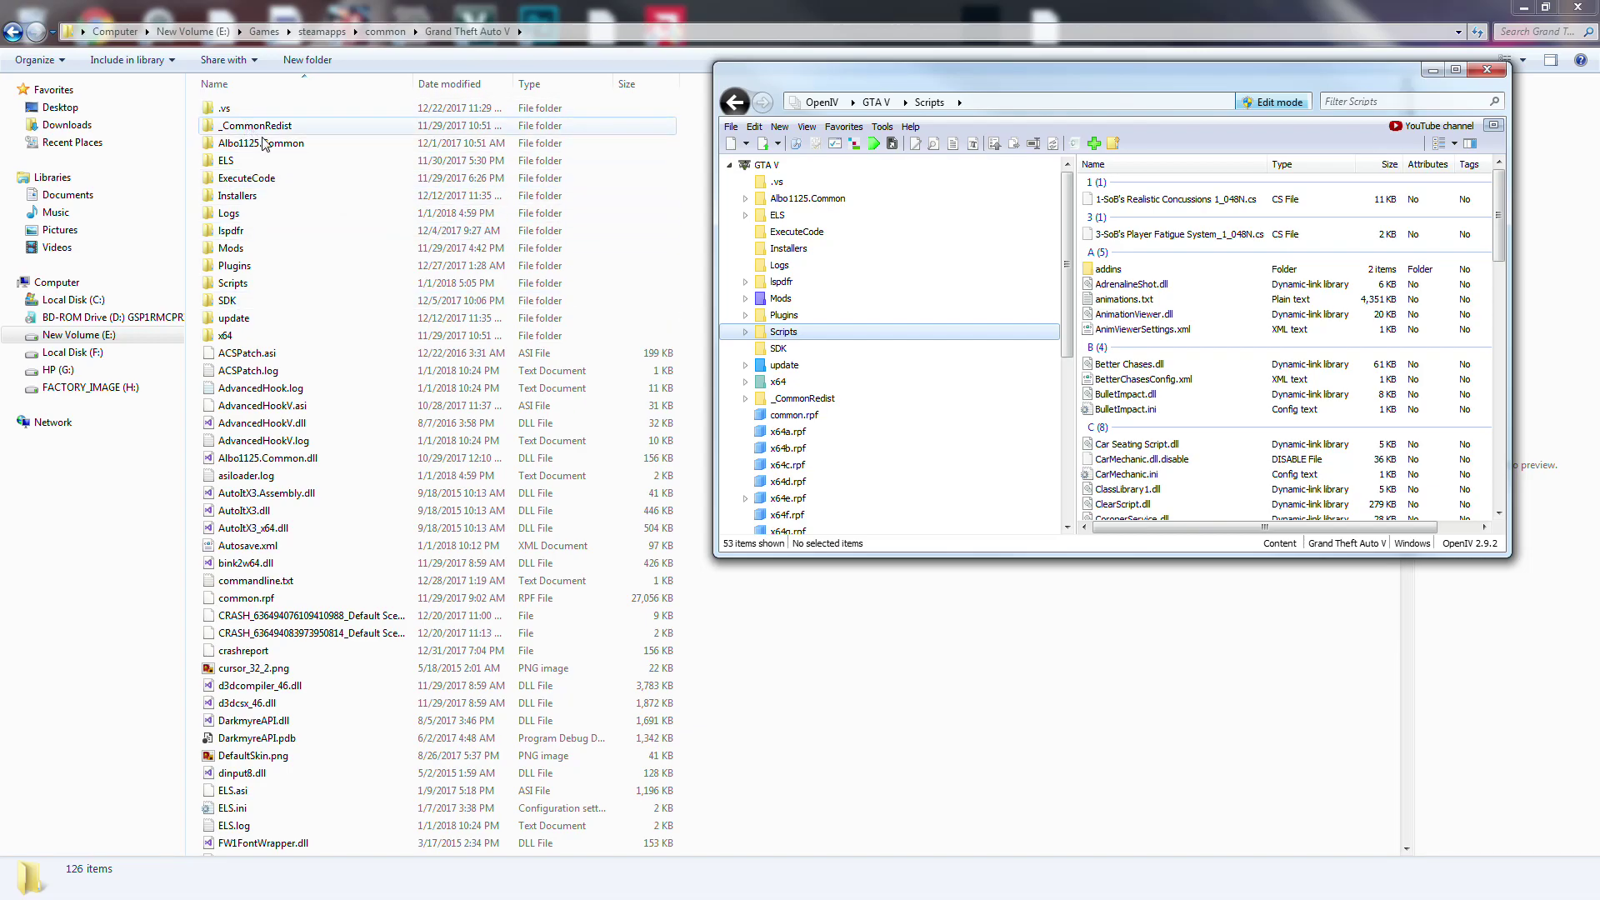
pyautogui.click(881, 215)
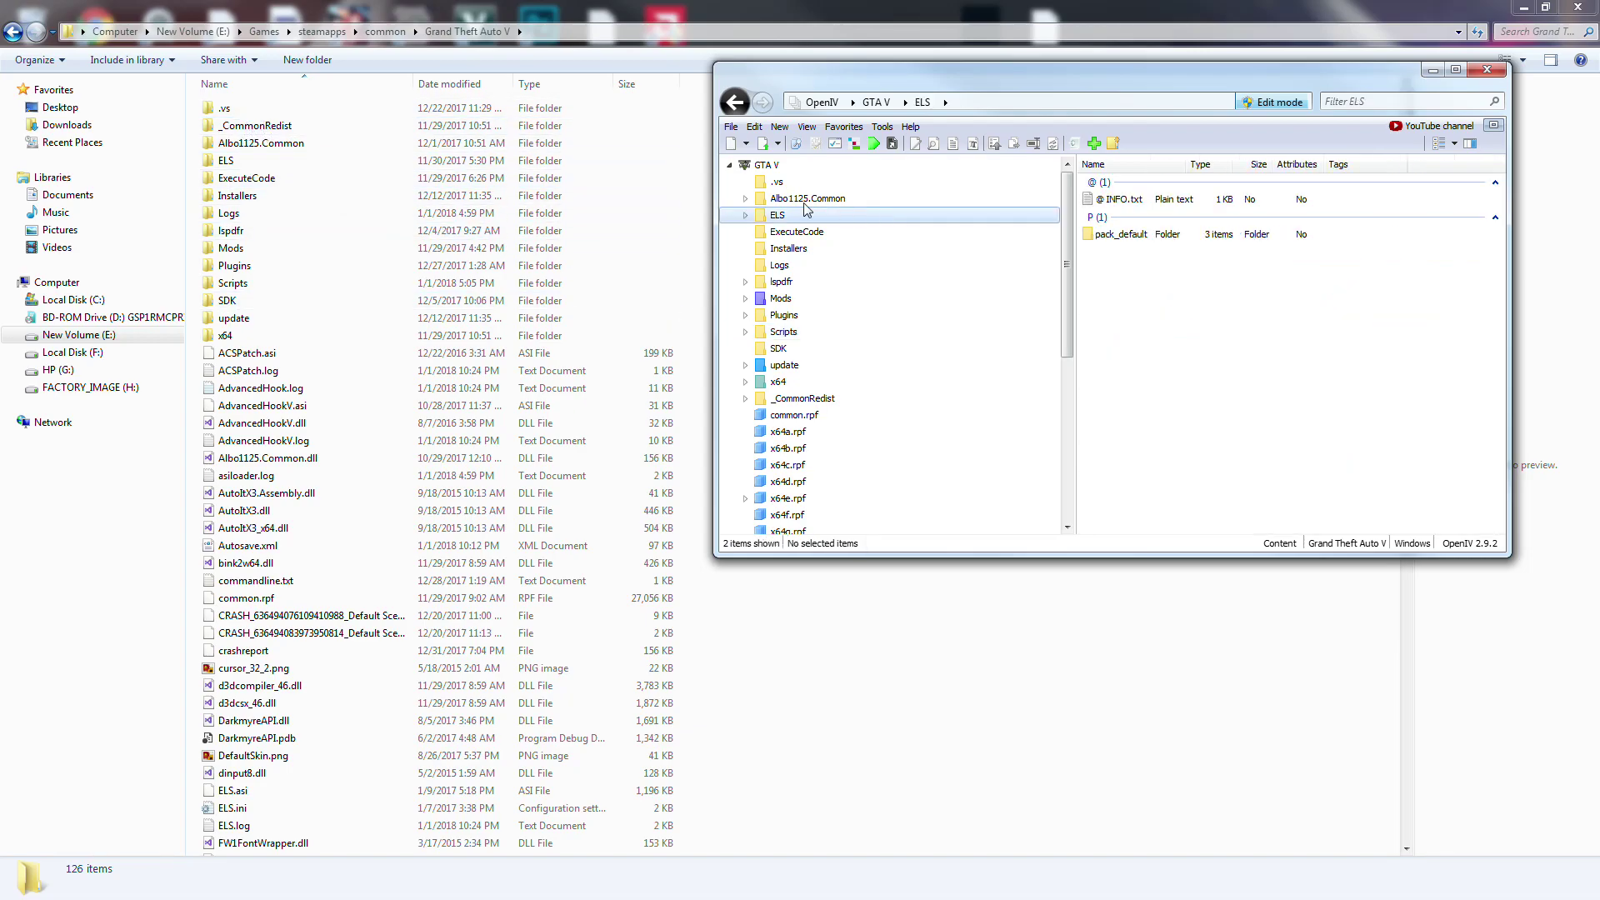
pyautogui.click(805, 204)
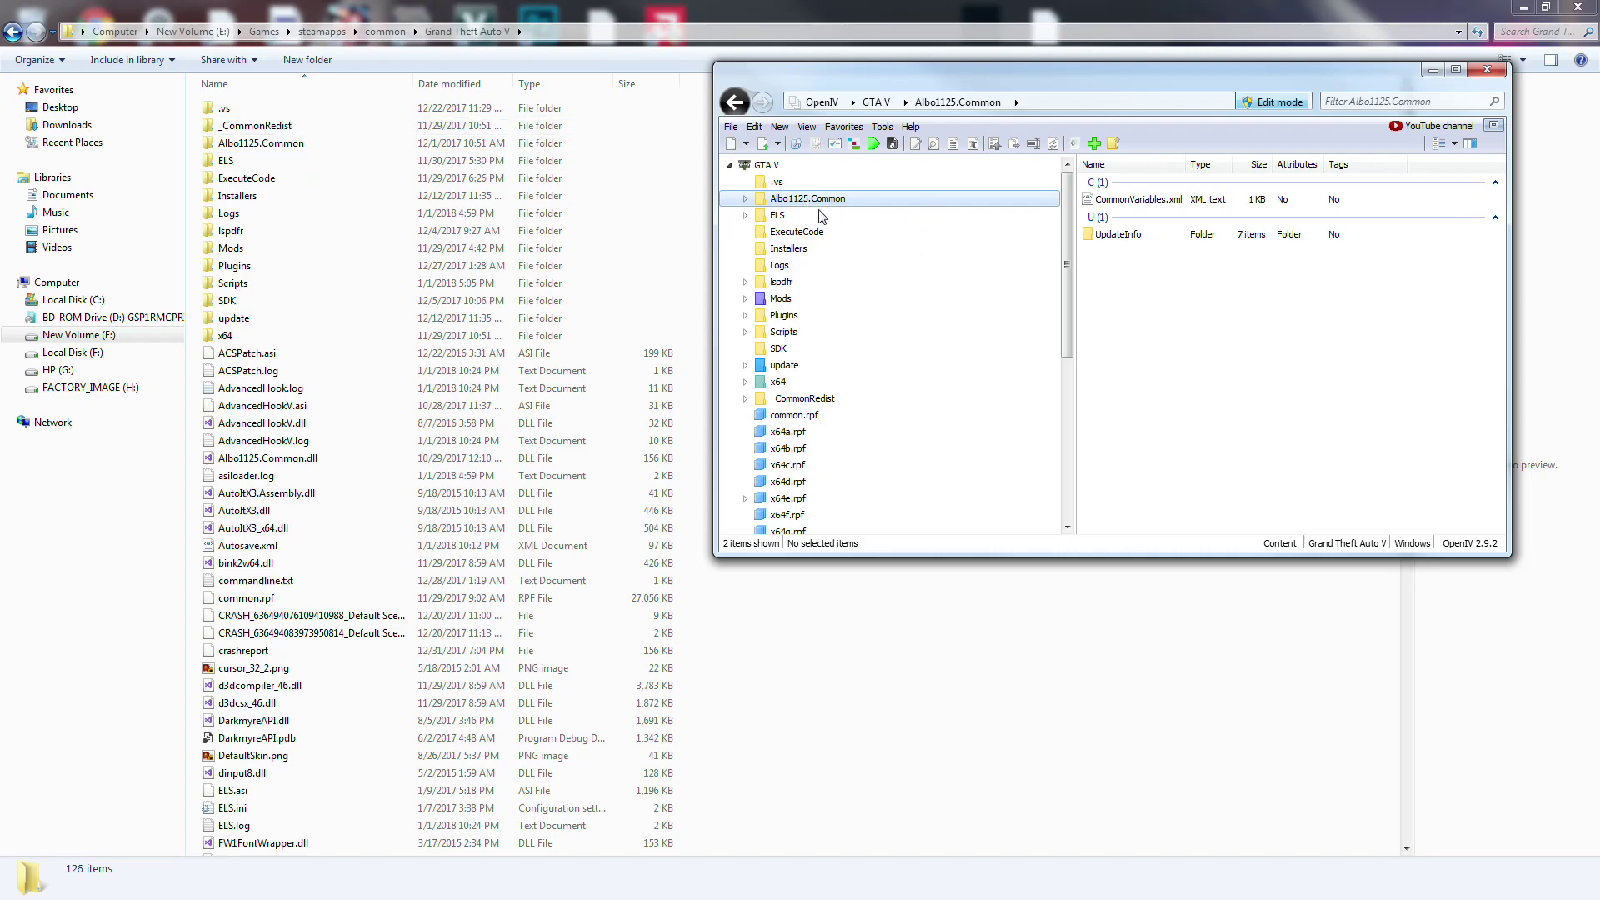
pyautogui.click(802, 400)
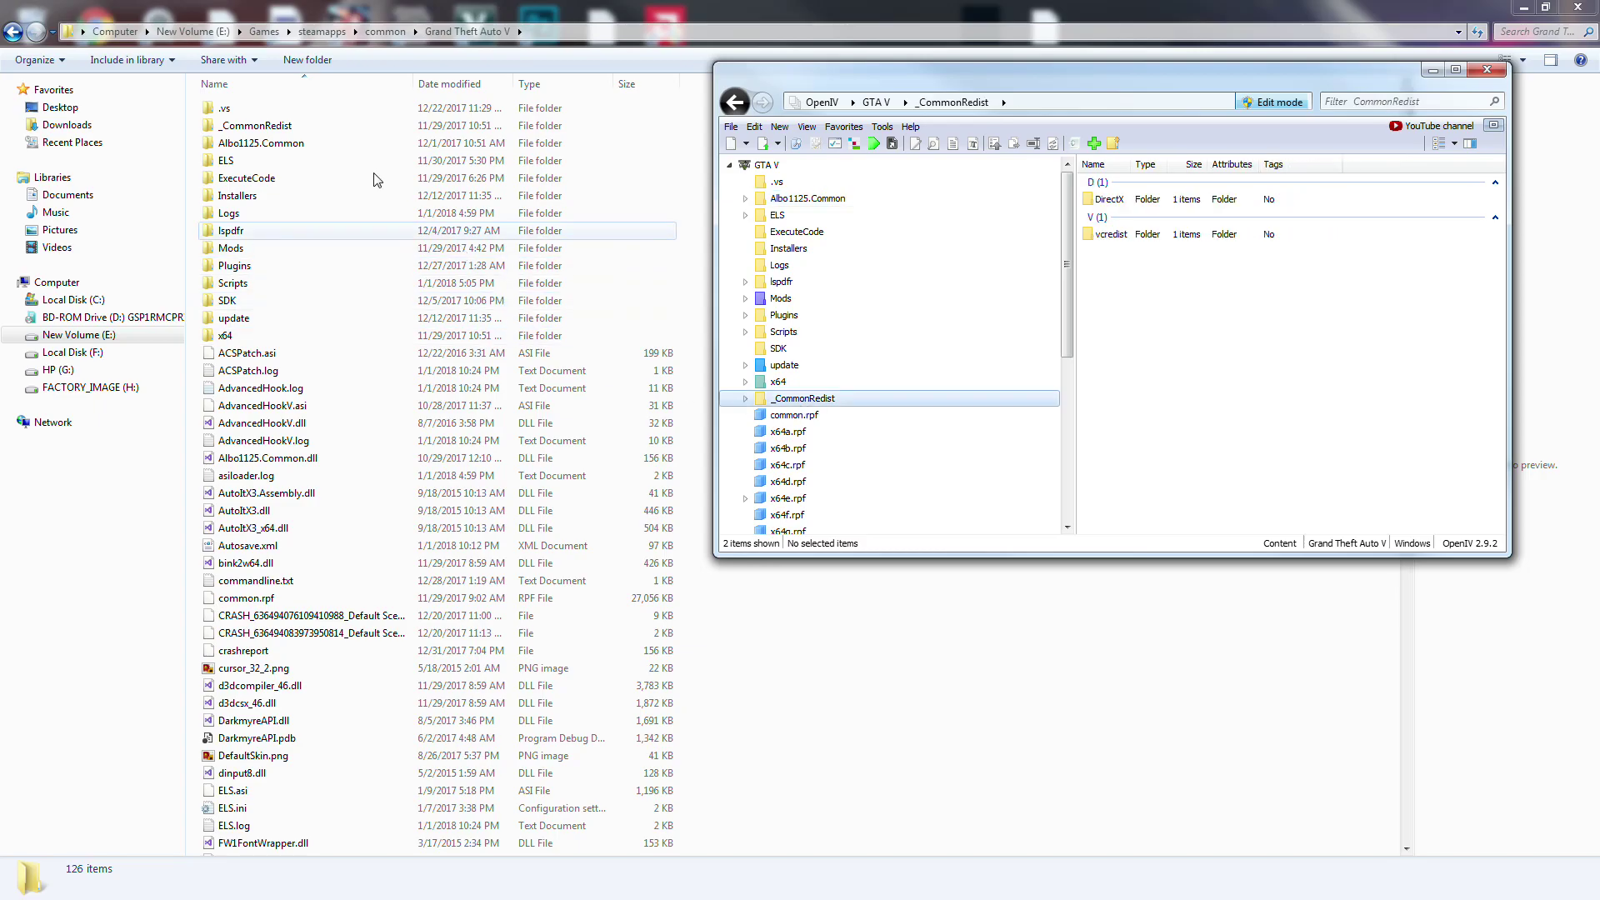
pyautogui.click(806, 200)
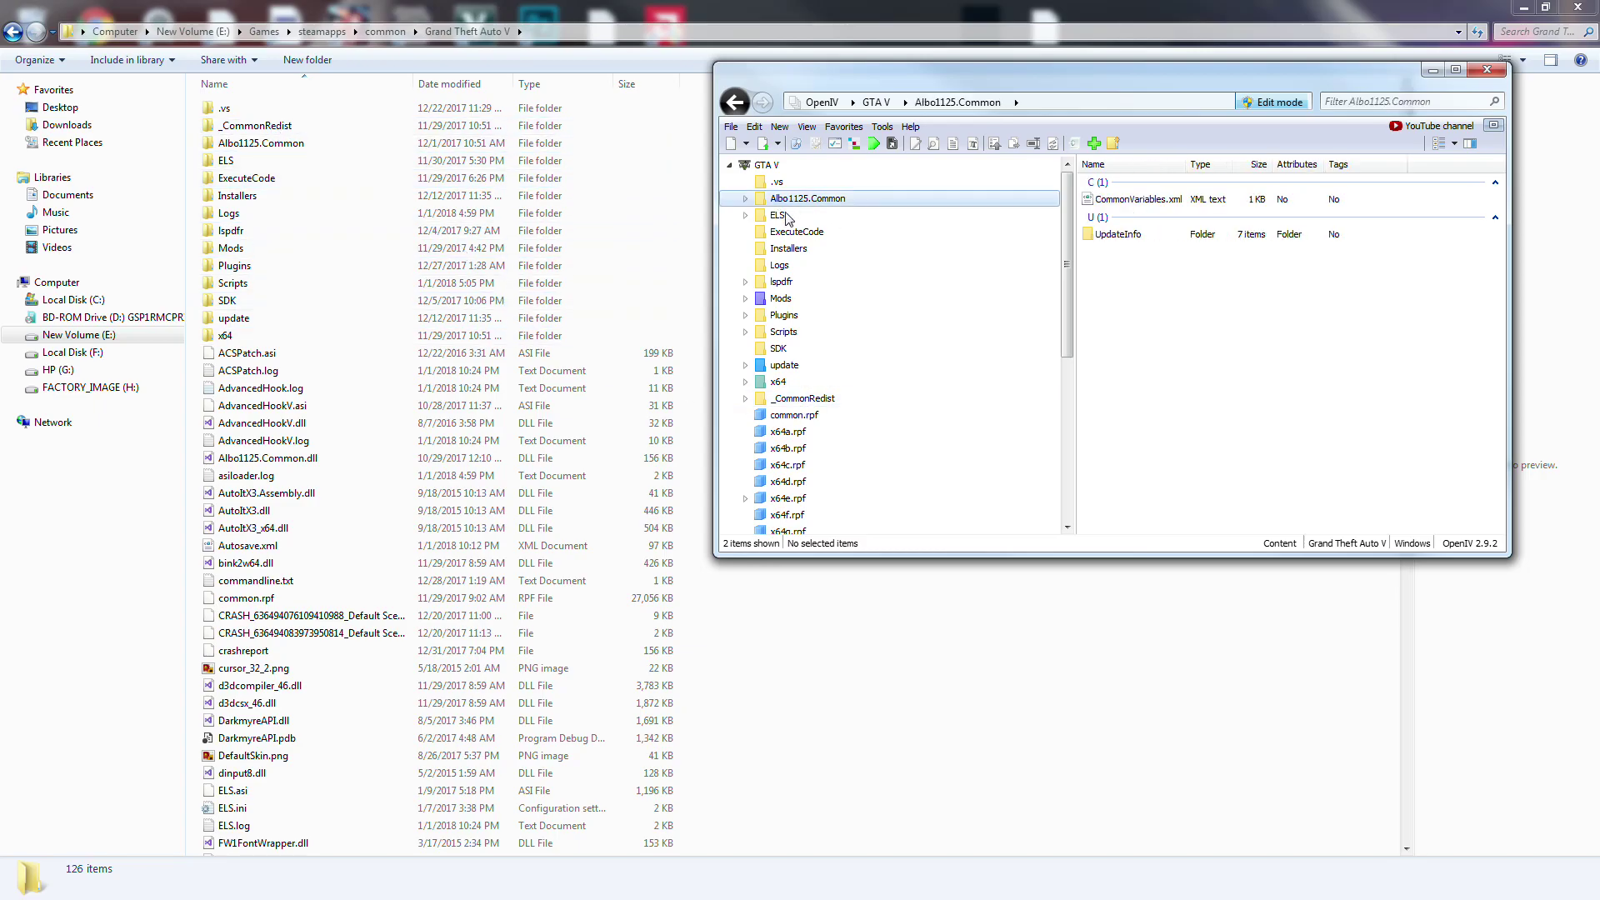
pyautogui.click(783, 215)
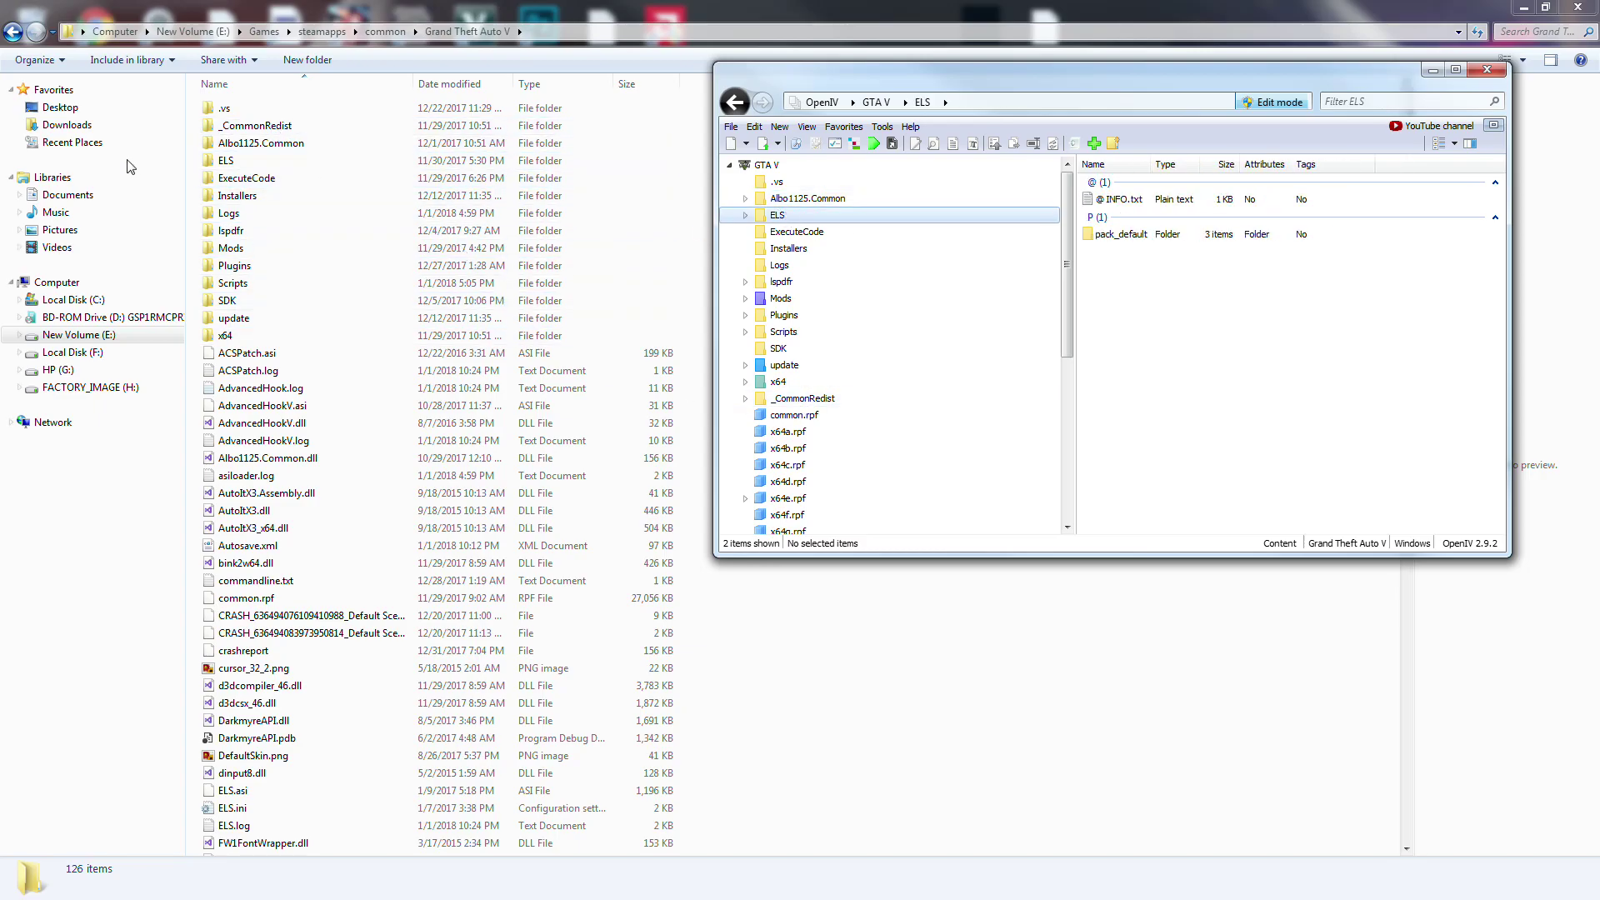
pyautogui.click(858, 234)
# Step: Return to the Mods folder in OpenIV, select x64e.rpf, then open the update folder
pyautogui.click(304, 247)
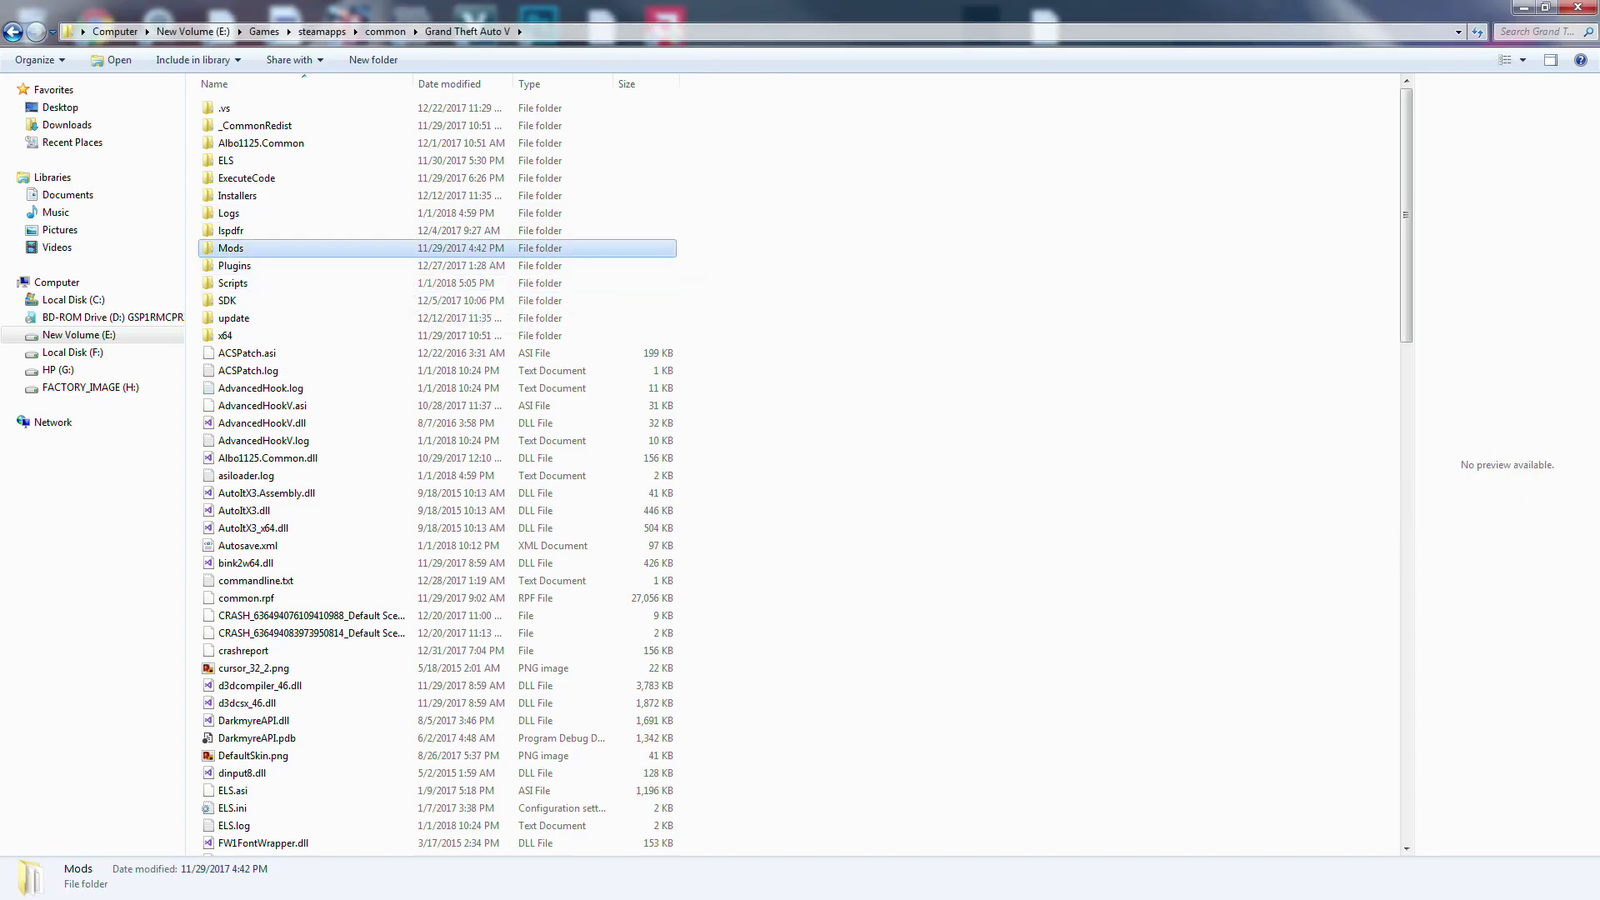
pyautogui.hotkey('alt', 'Tab')
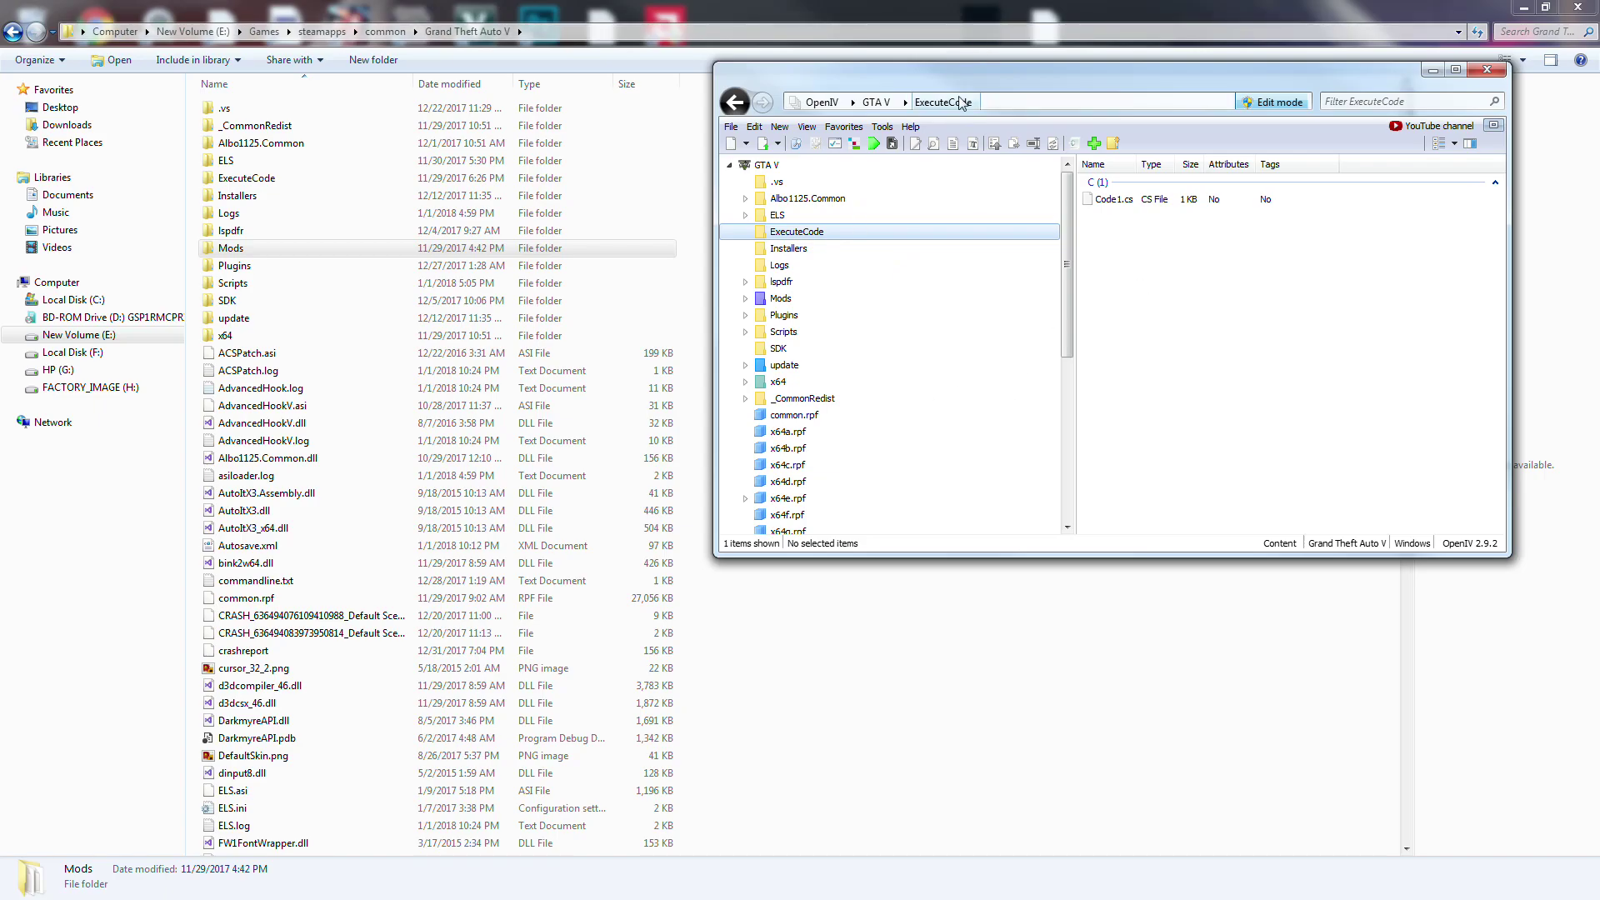
pyautogui.moveTo(971, 79); pyautogui.dragTo(850, 194)
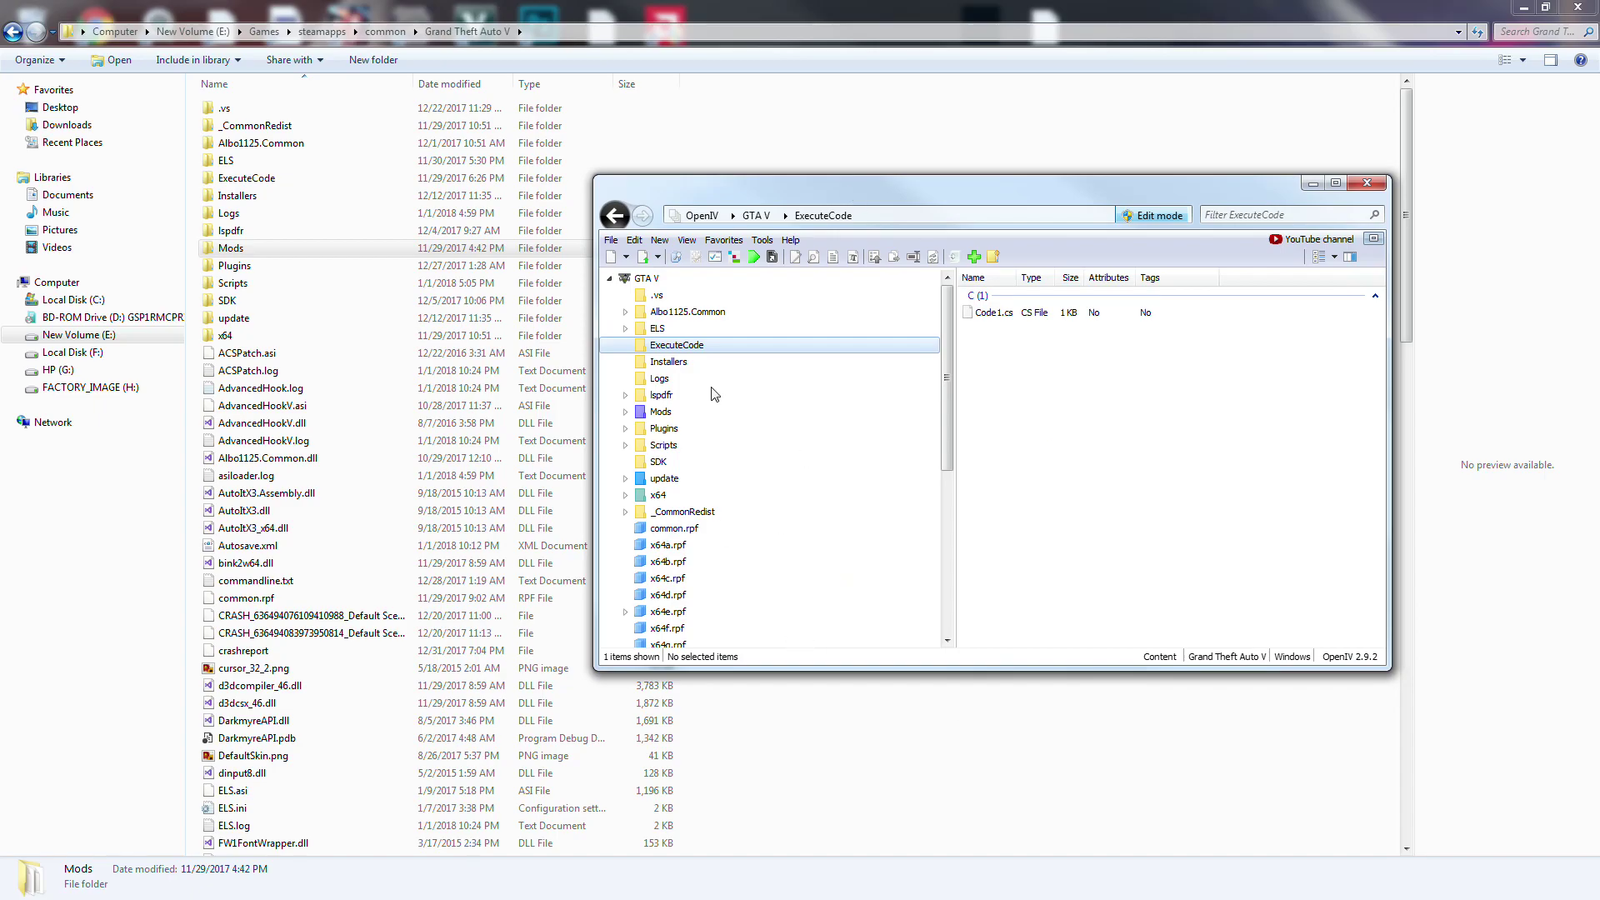
pyautogui.click(667, 412)
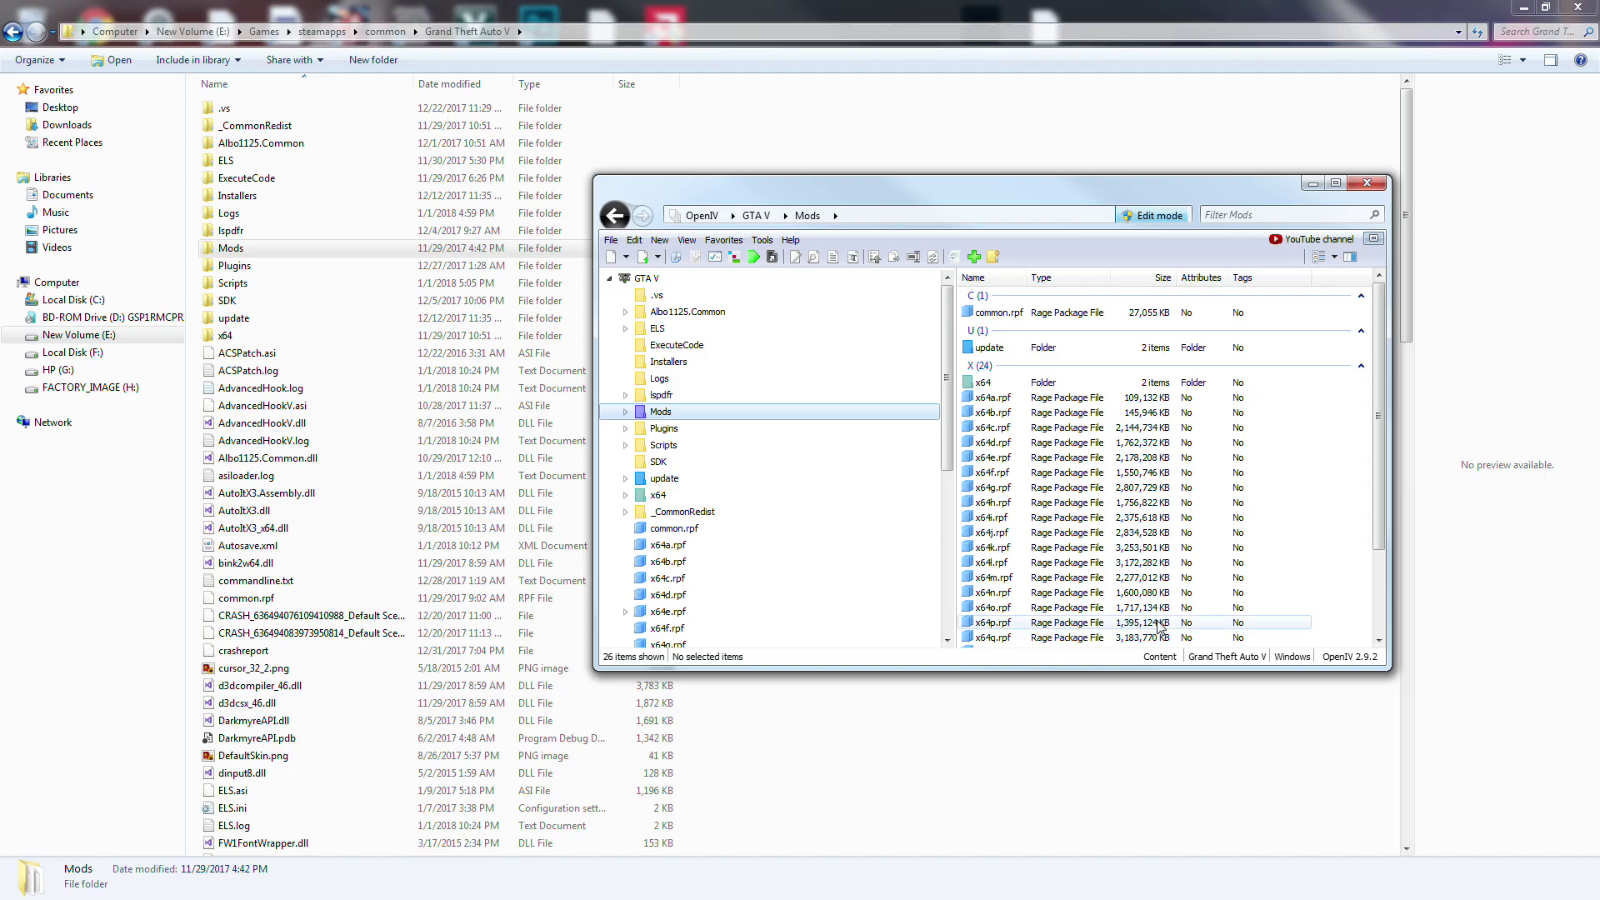
pyautogui.scroll(-3, 1234, 441)
pyautogui.scroll(3, 1241, 466)
pyautogui.click(1245, 458)
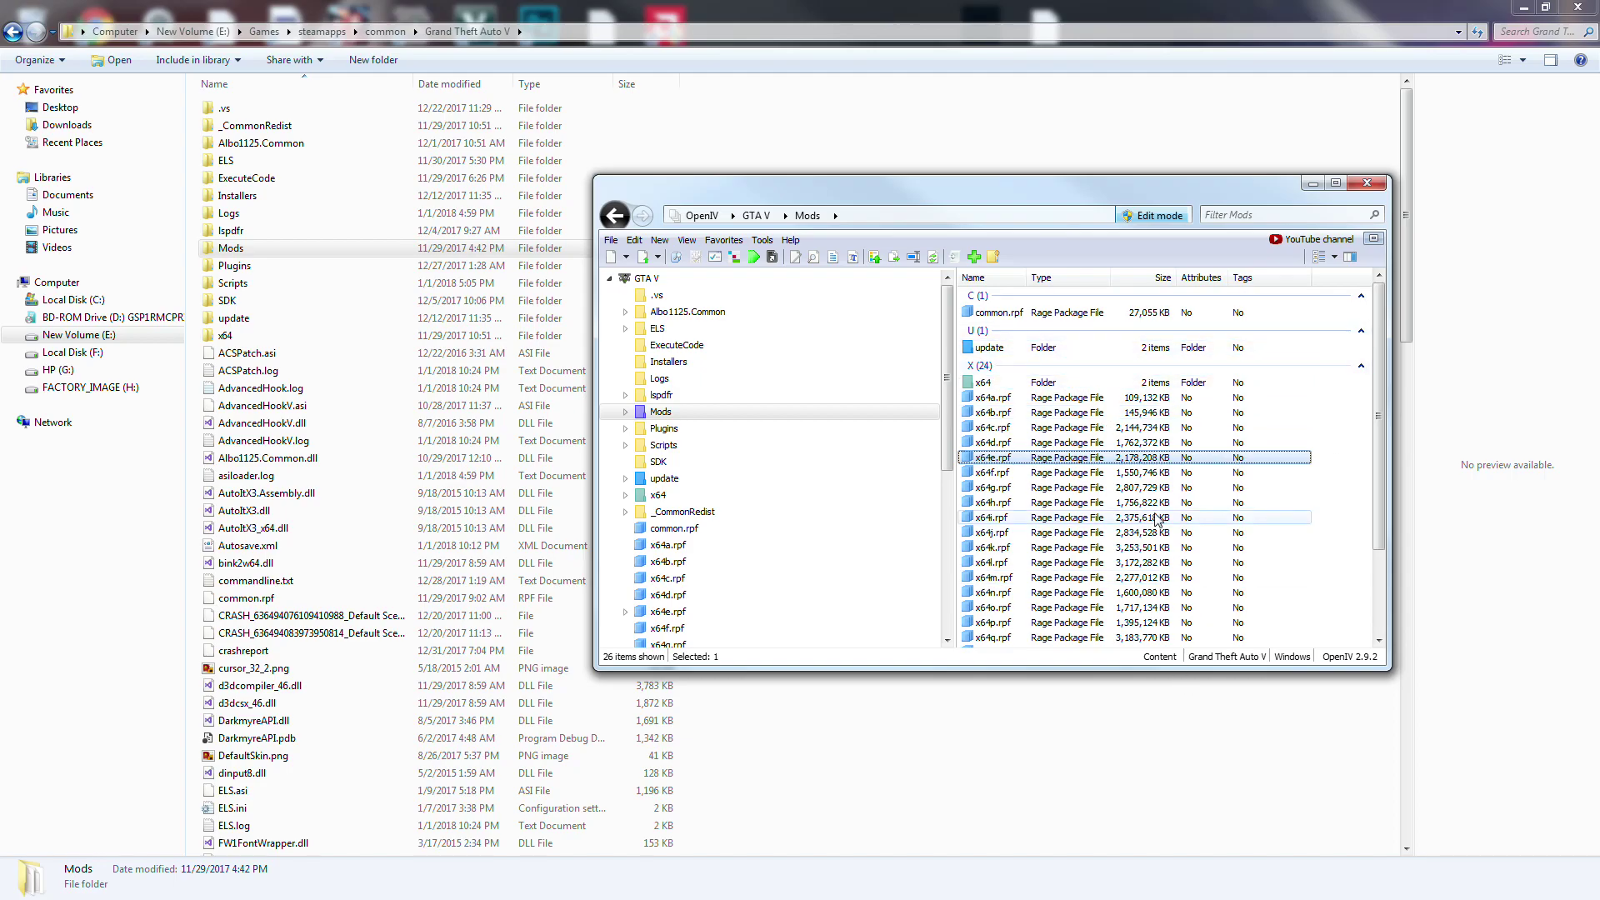
pyautogui.click(673, 416)
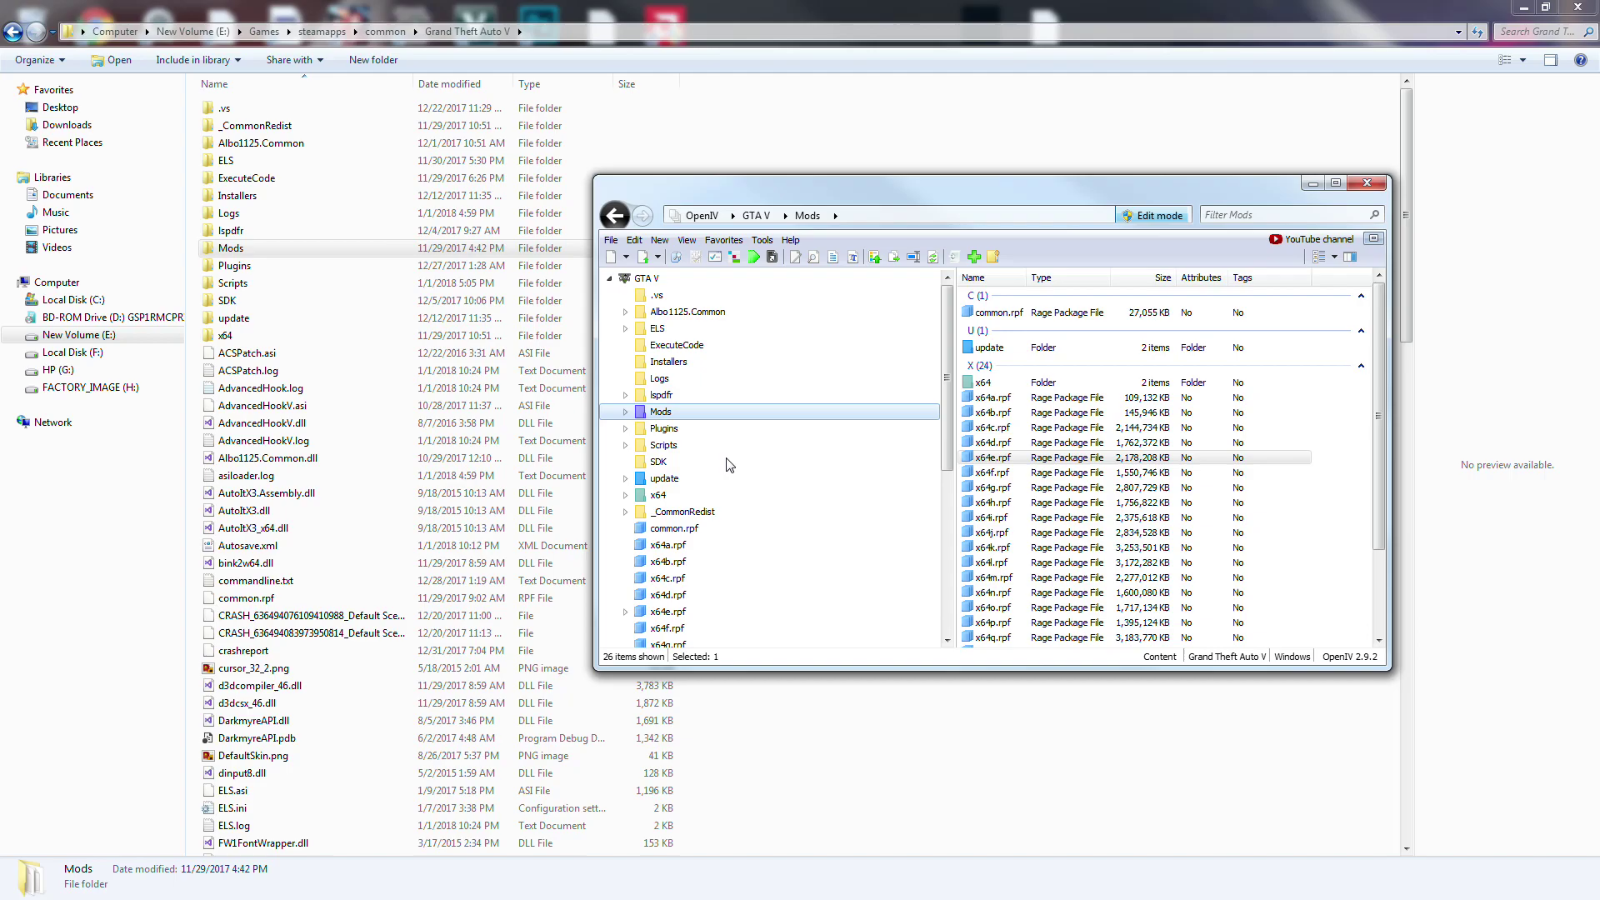
pyautogui.doubleClick(1025, 347)
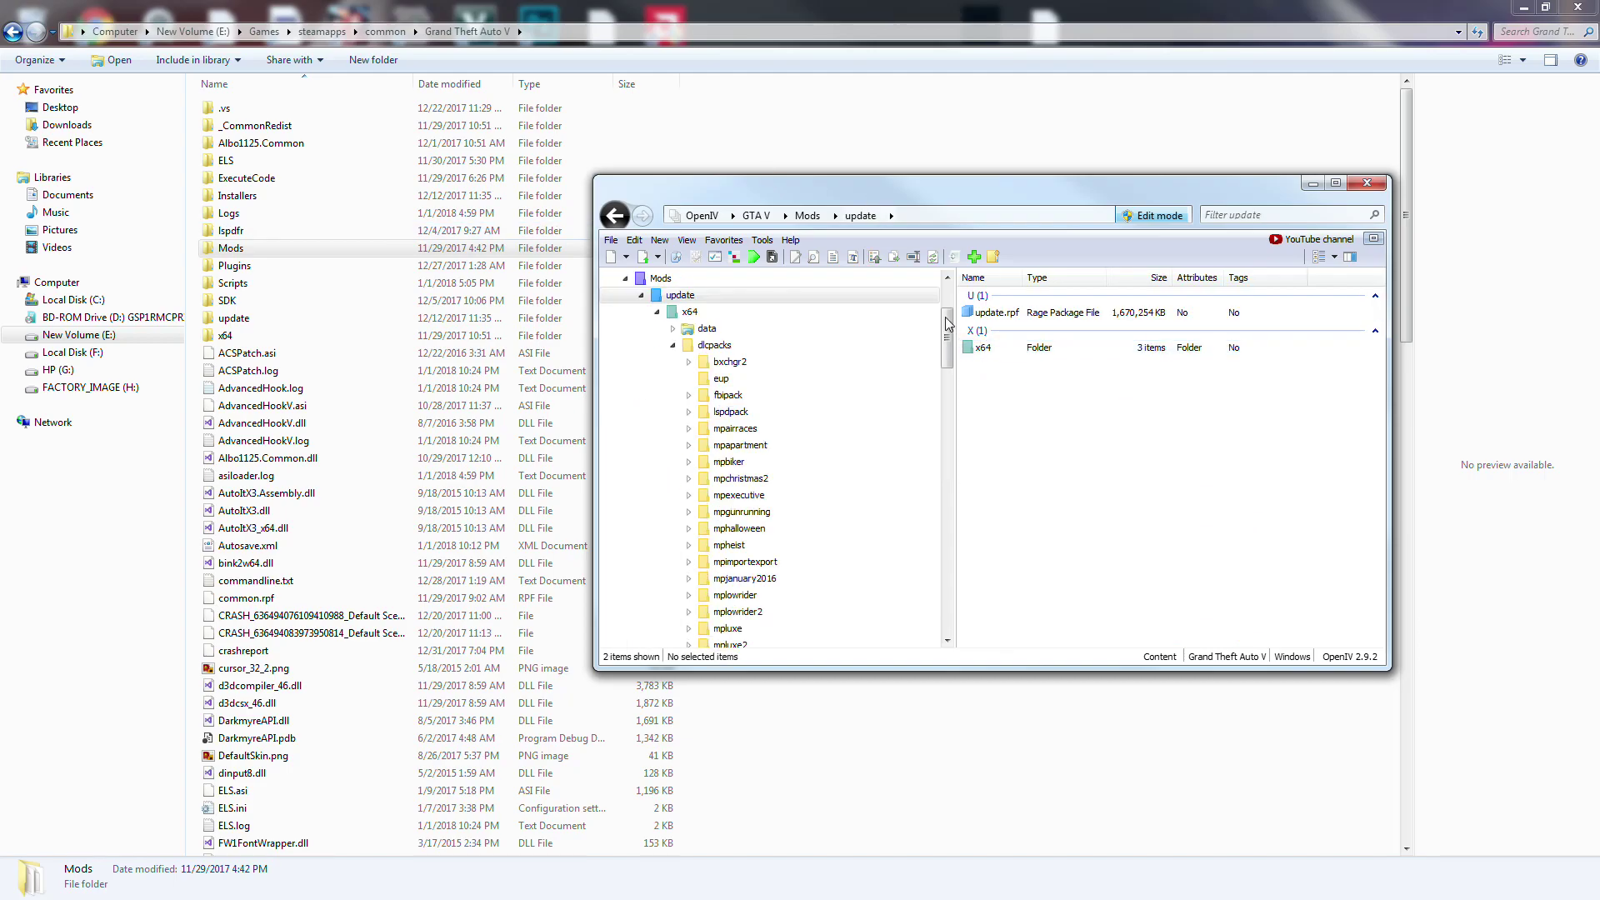
# Step: Open update.rpf\common\data in OpenIV's file list
pyautogui.doubleClick(1040, 317)
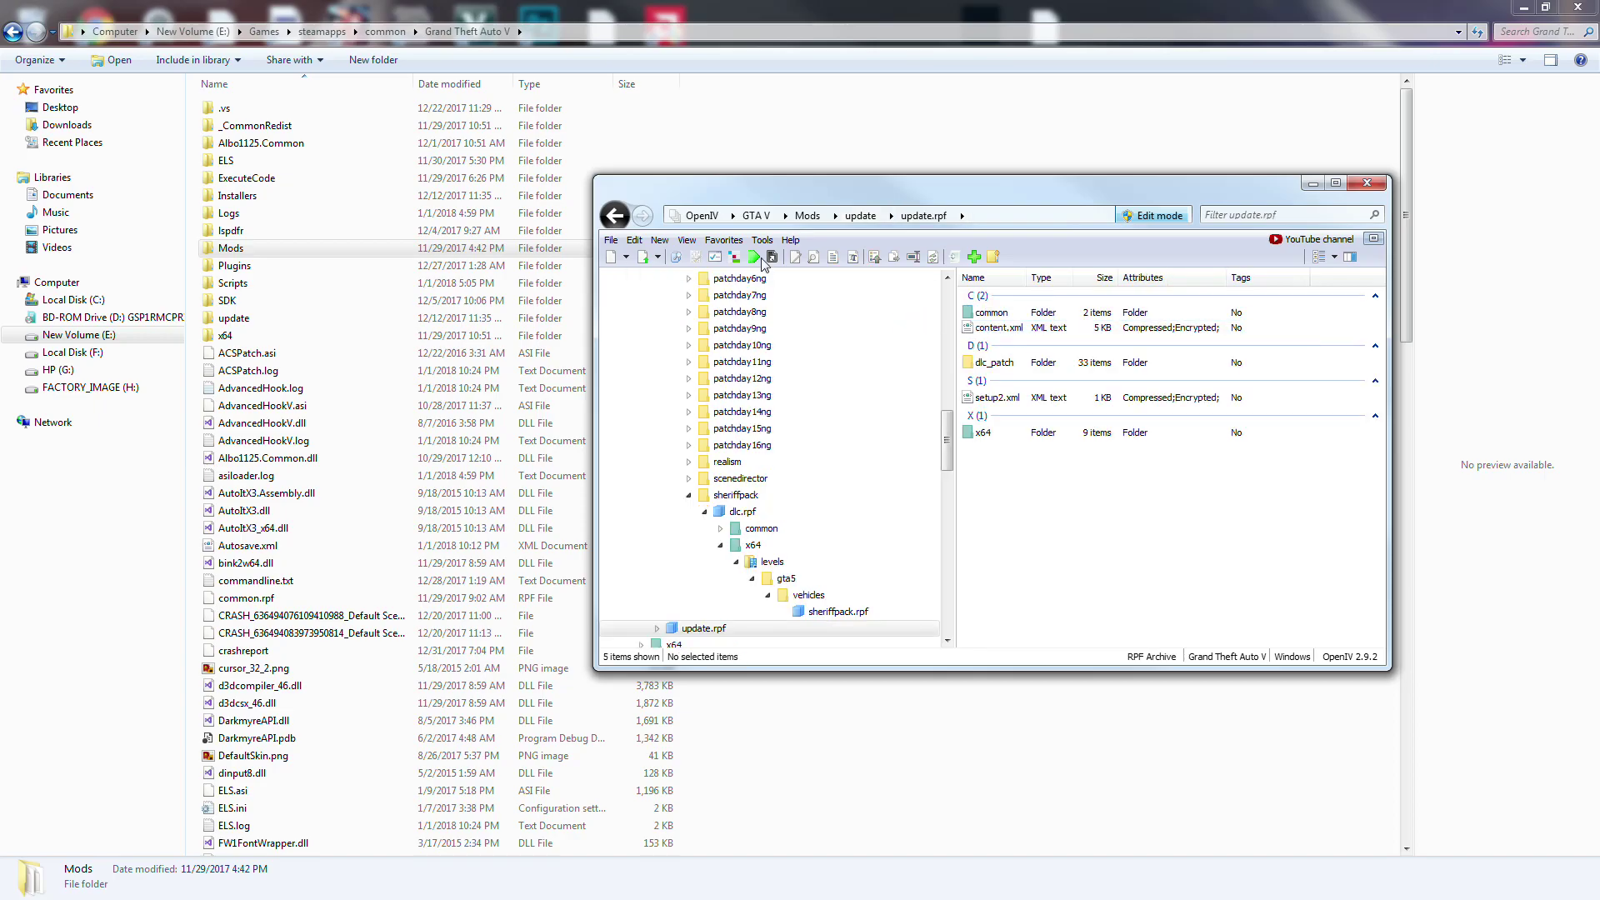
pyautogui.click(1034, 317)
pyautogui.doubleClick(1033, 315)
pyautogui.click(1034, 315)
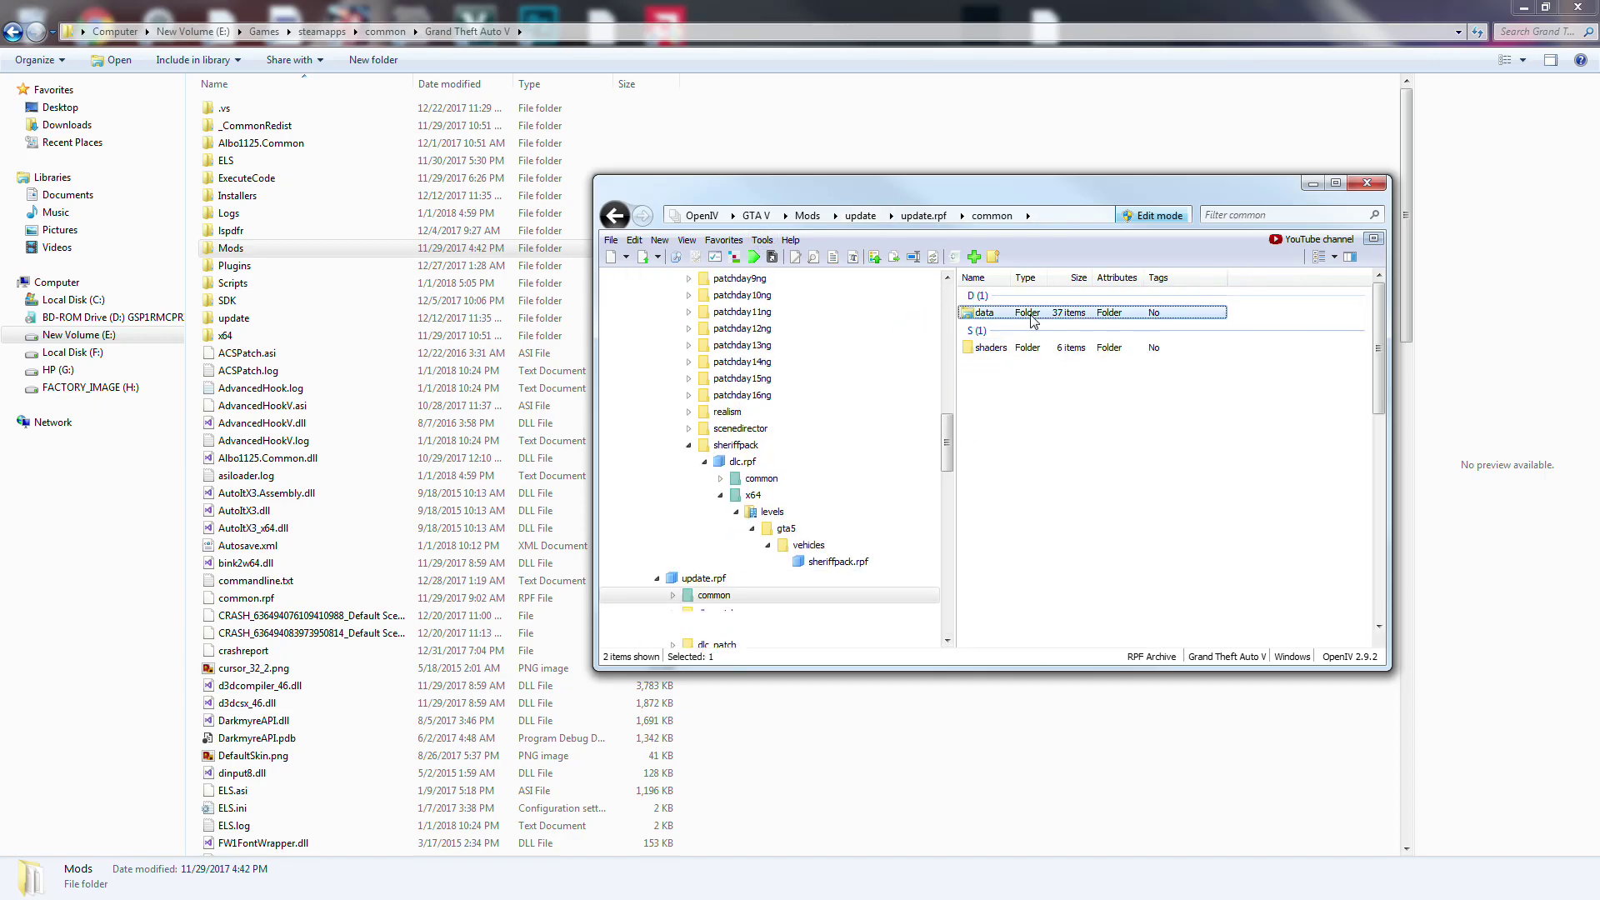
pyautogui.doubleClick(1033, 315)
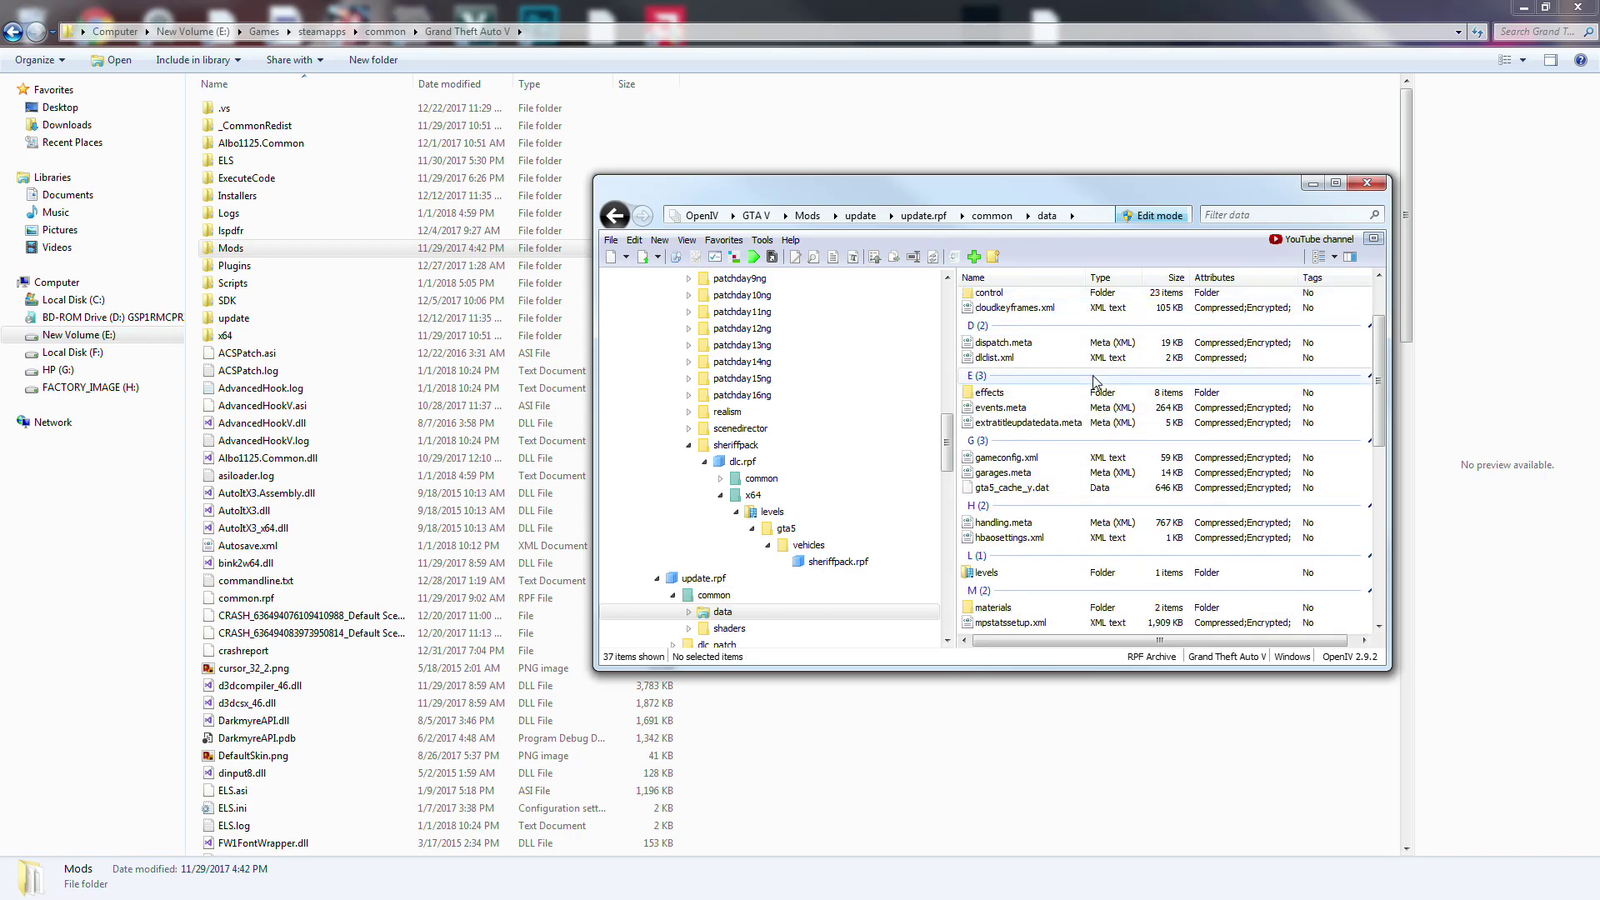
pyautogui.doubleClick(985, 364)
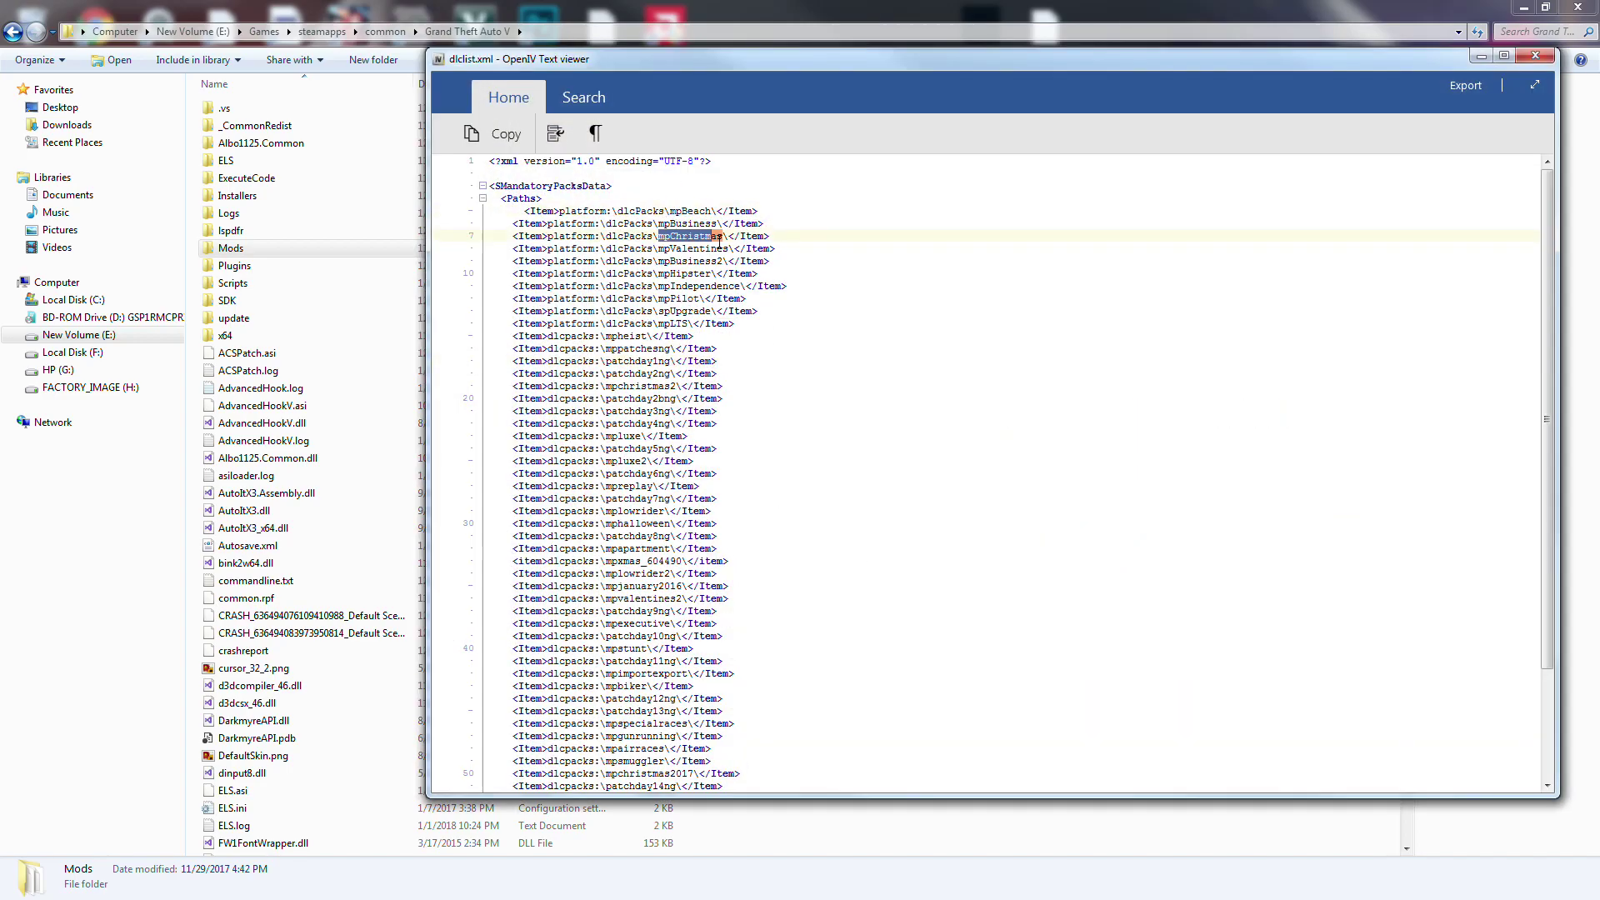
pyautogui.moveTo(623, 324); pyautogui.dragTo(667, 640)
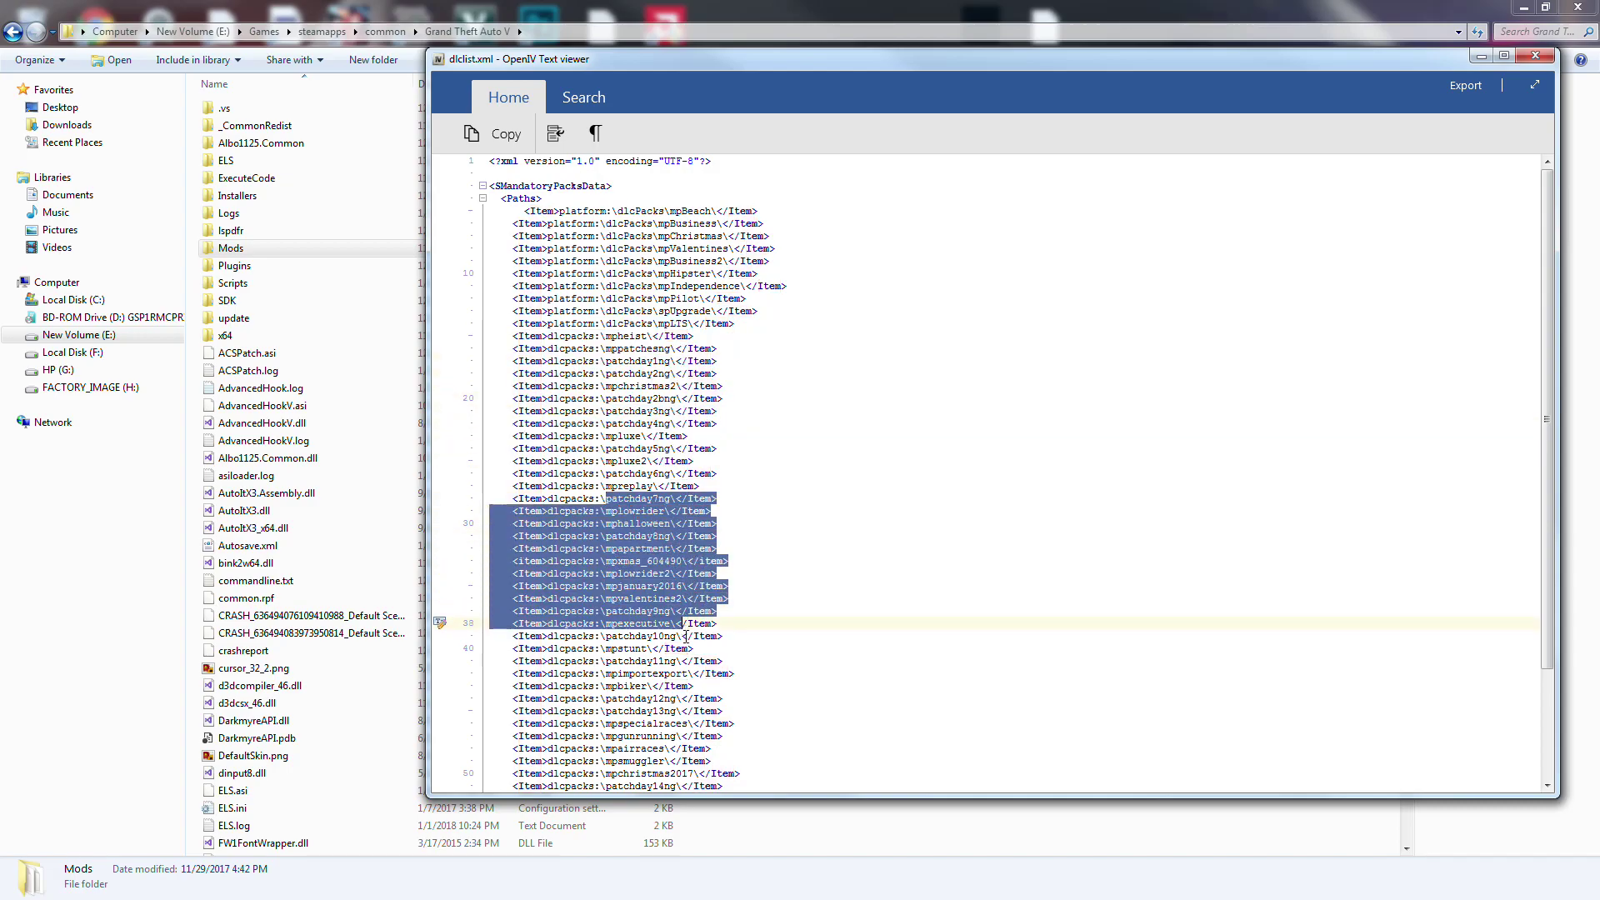
pyautogui.scroll(-2, 857, 653)
pyautogui.click(858, 658)
pyautogui.scroll(-2, 835, 724)
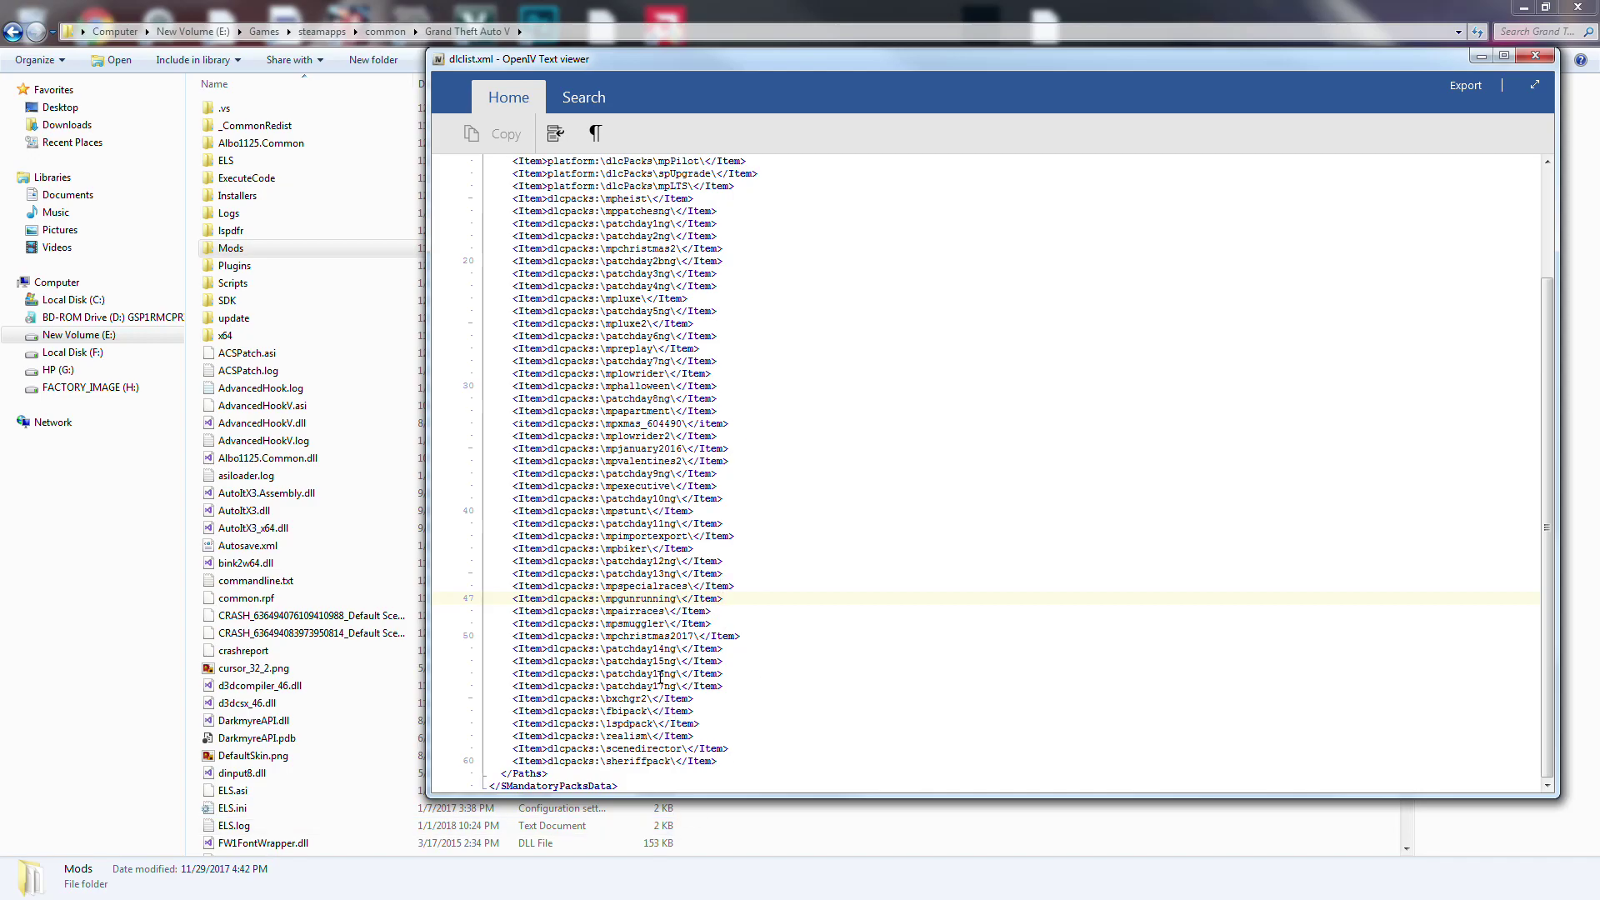
pyautogui.doubleClick(704, 686)
pyautogui.press('Down')
pyautogui.press('Down')
pyautogui.doubleClick(608, 698)
pyautogui.moveTo(602, 711); pyautogui.dragTo(868, 725)
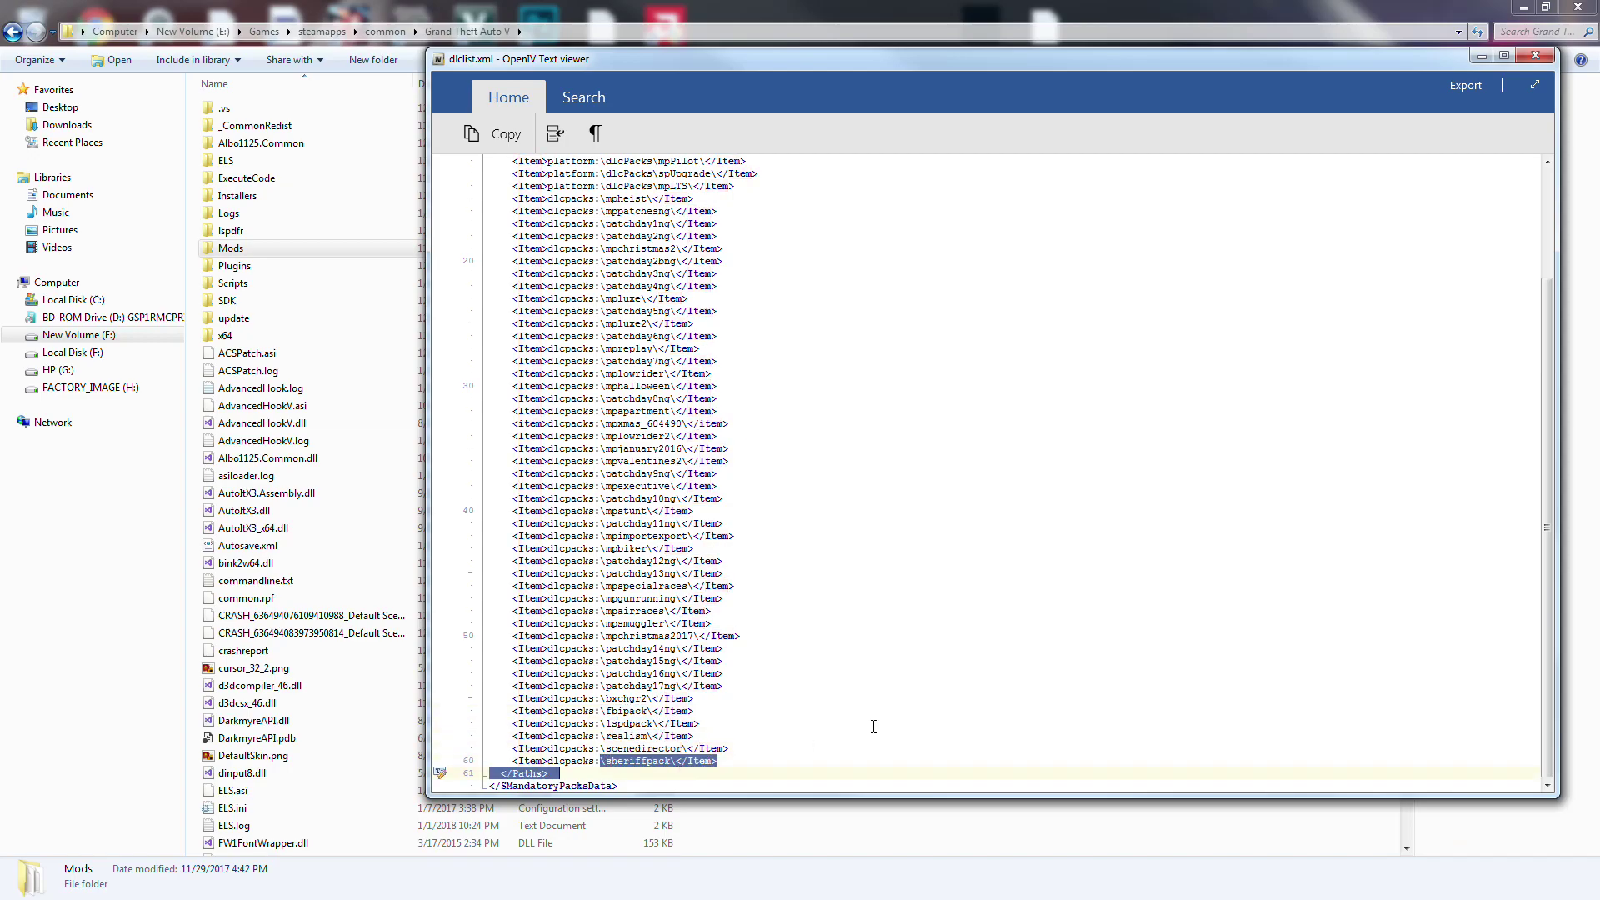
pyautogui.click(867, 715)
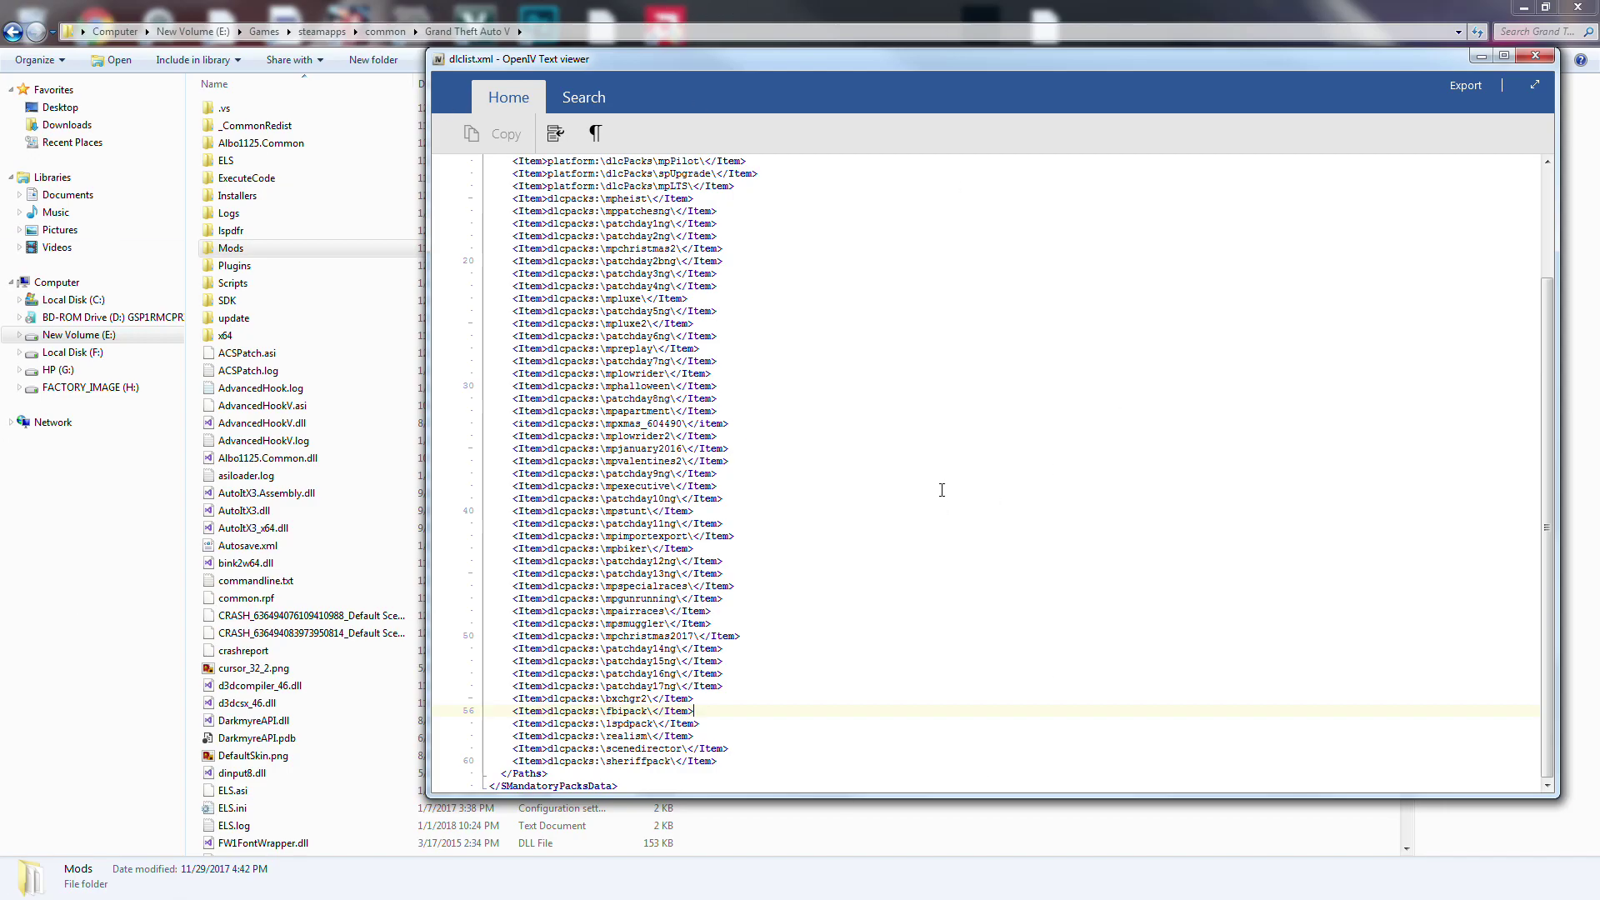
pyautogui.moveTo(821, 57); pyautogui.dragTo(767, 68)
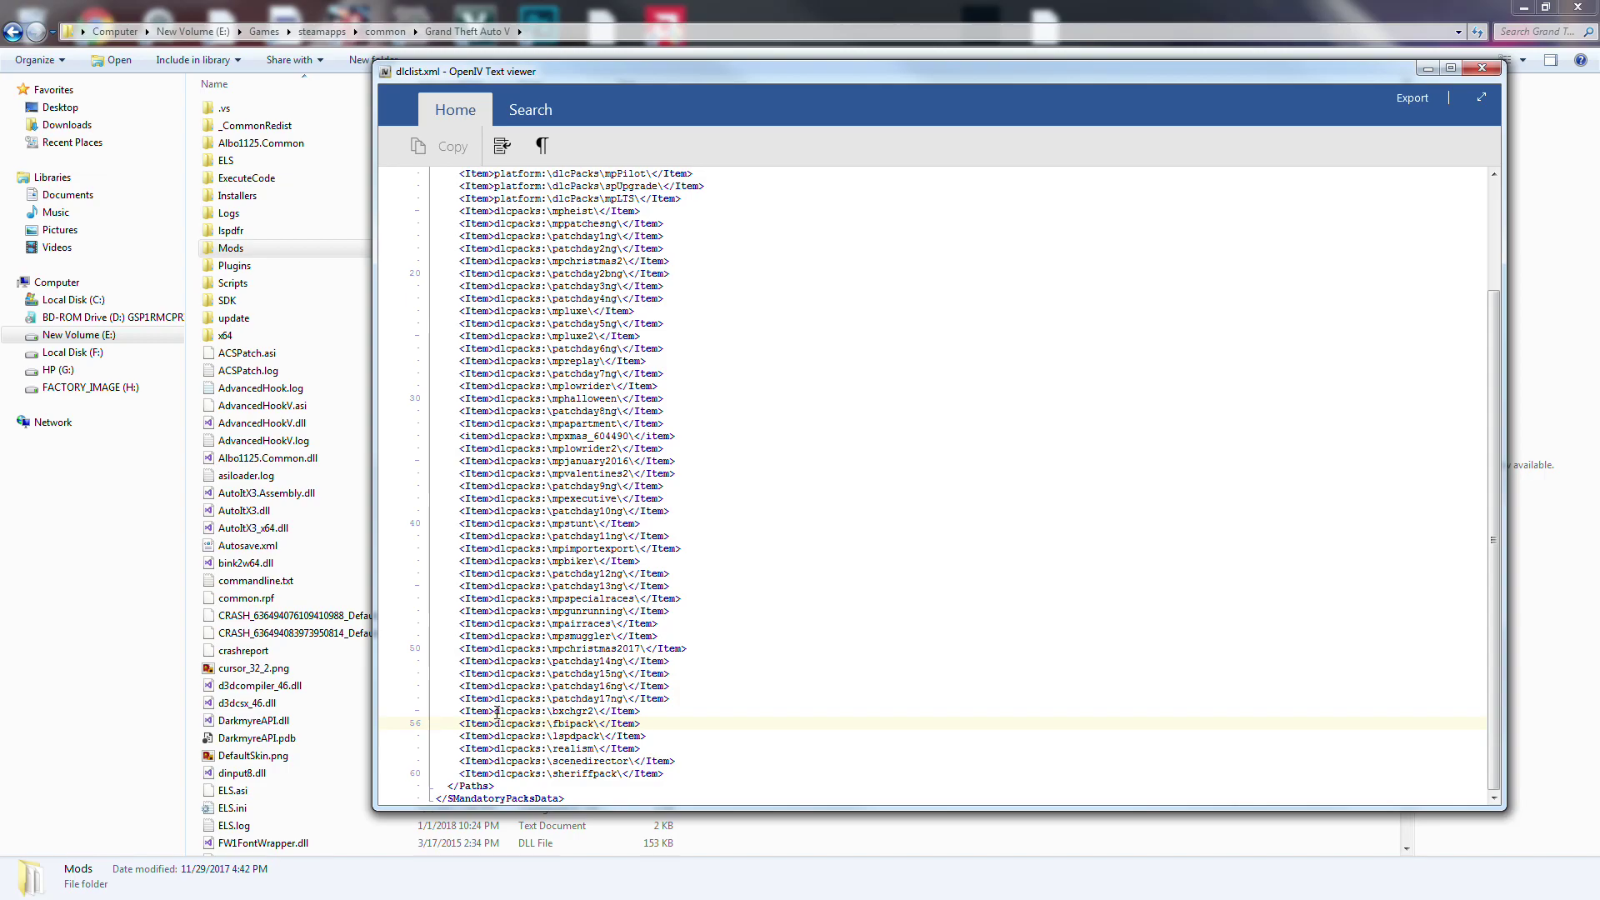
pyautogui.moveTo(497, 713); pyautogui.dragTo(750, 800)
pyautogui.click(792, 700)
pyautogui.moveTo(666, 763); pyautogui.dragTo(466, 717)
pyautogui.moveTo(669, 610); pyautogui.dragTo(669, 586)
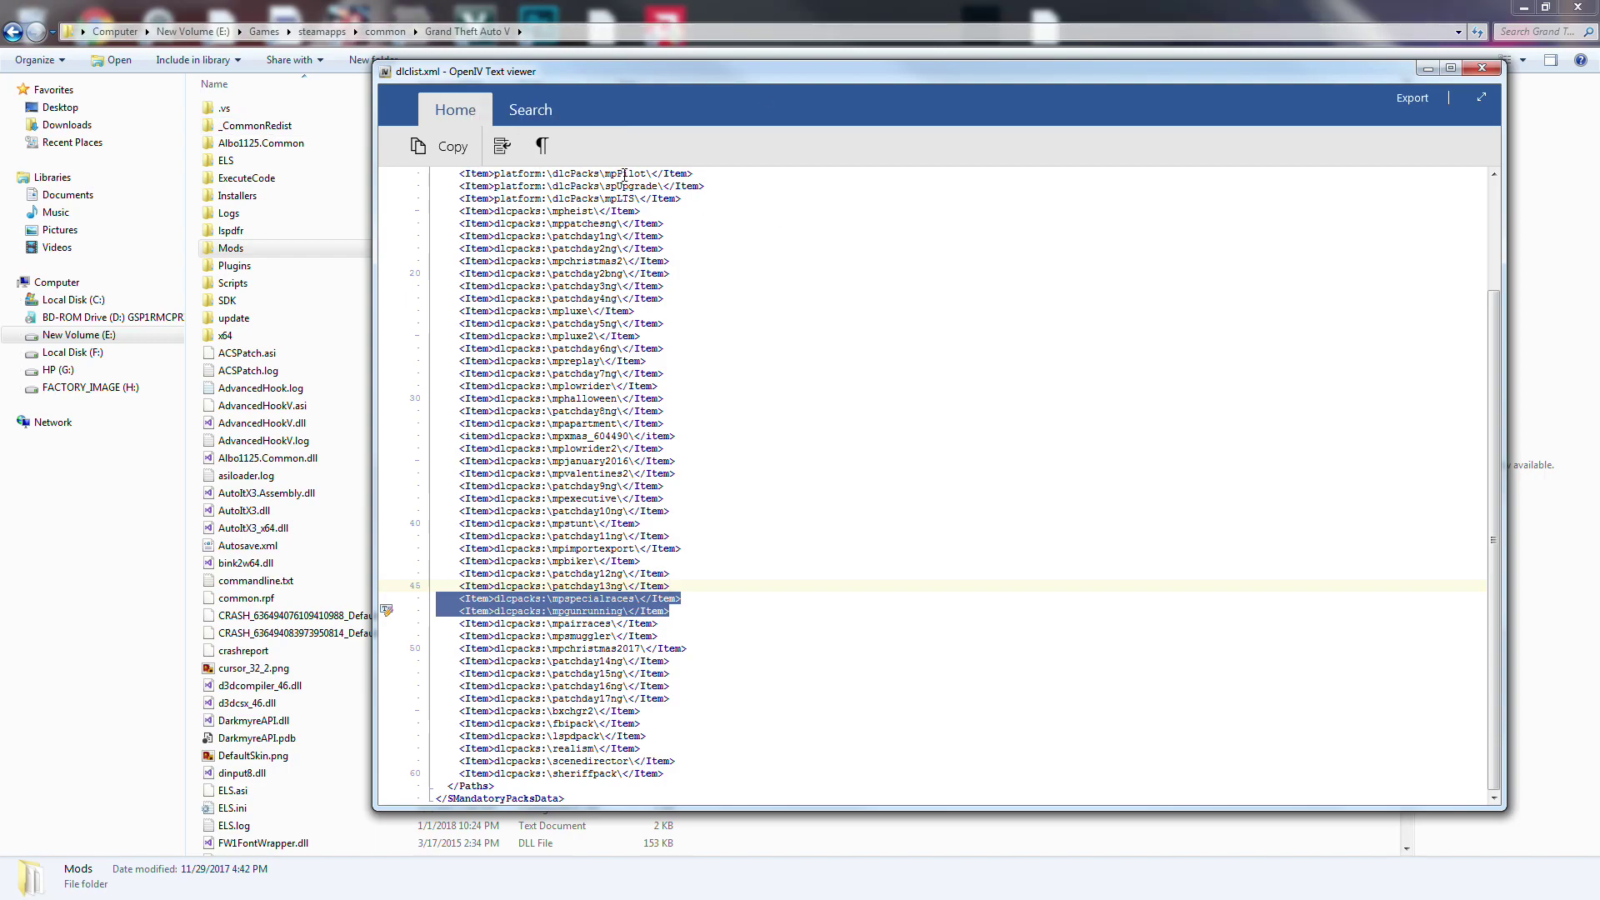
pyautogui.click(1481, 68)
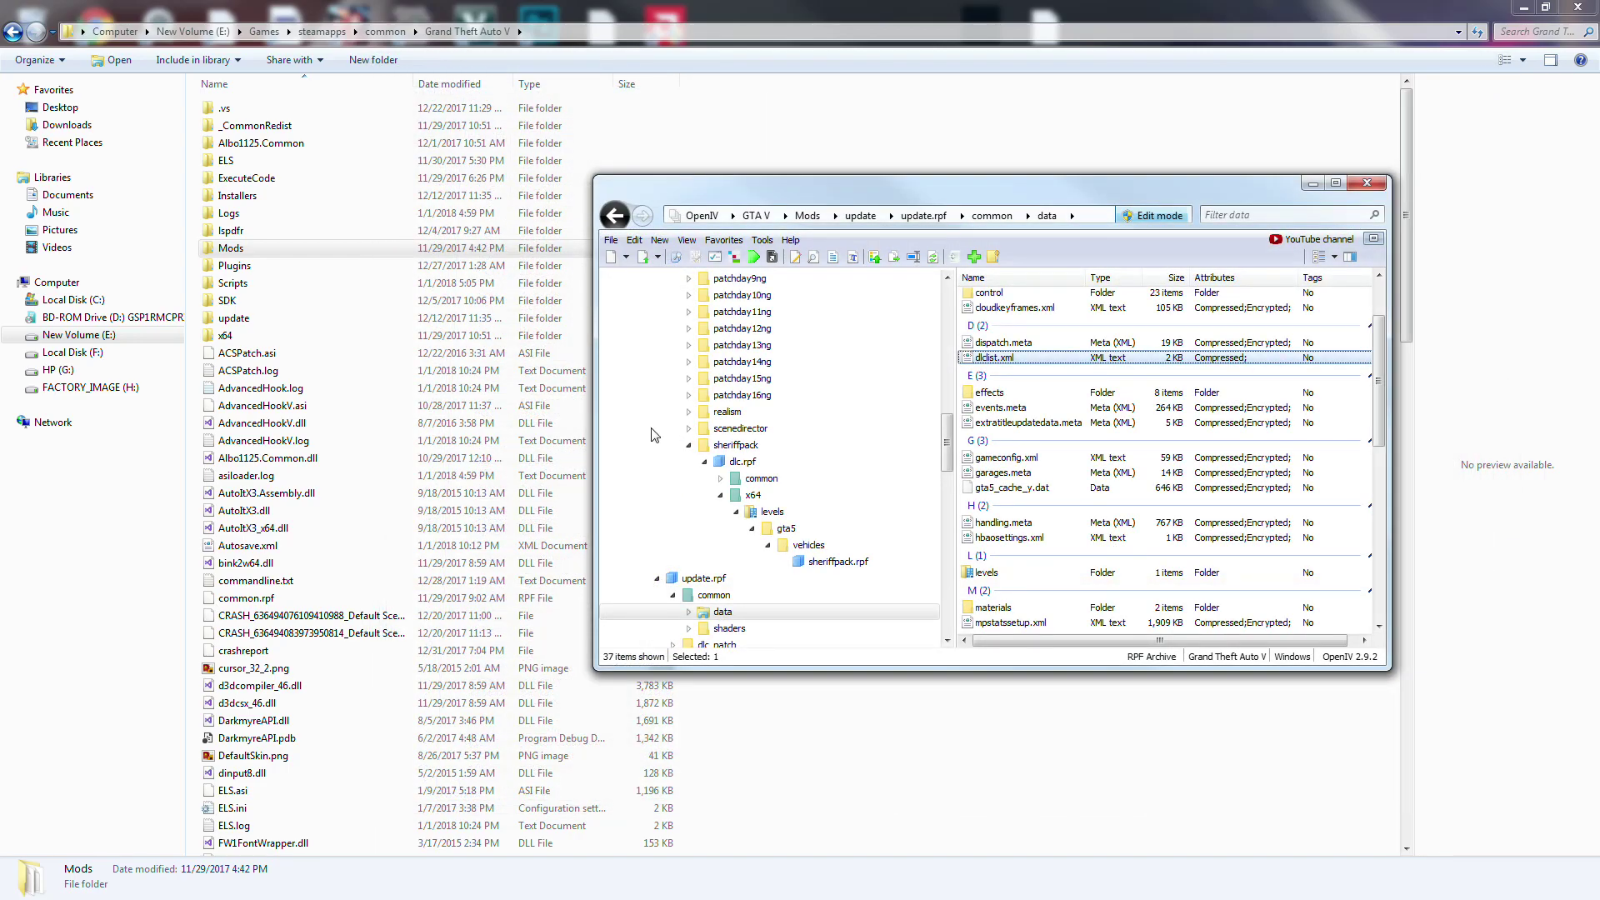
# Step: Open gameconfig.xml, scroll through its contents, and close the viewer
pyautogui.click(1004, 458)
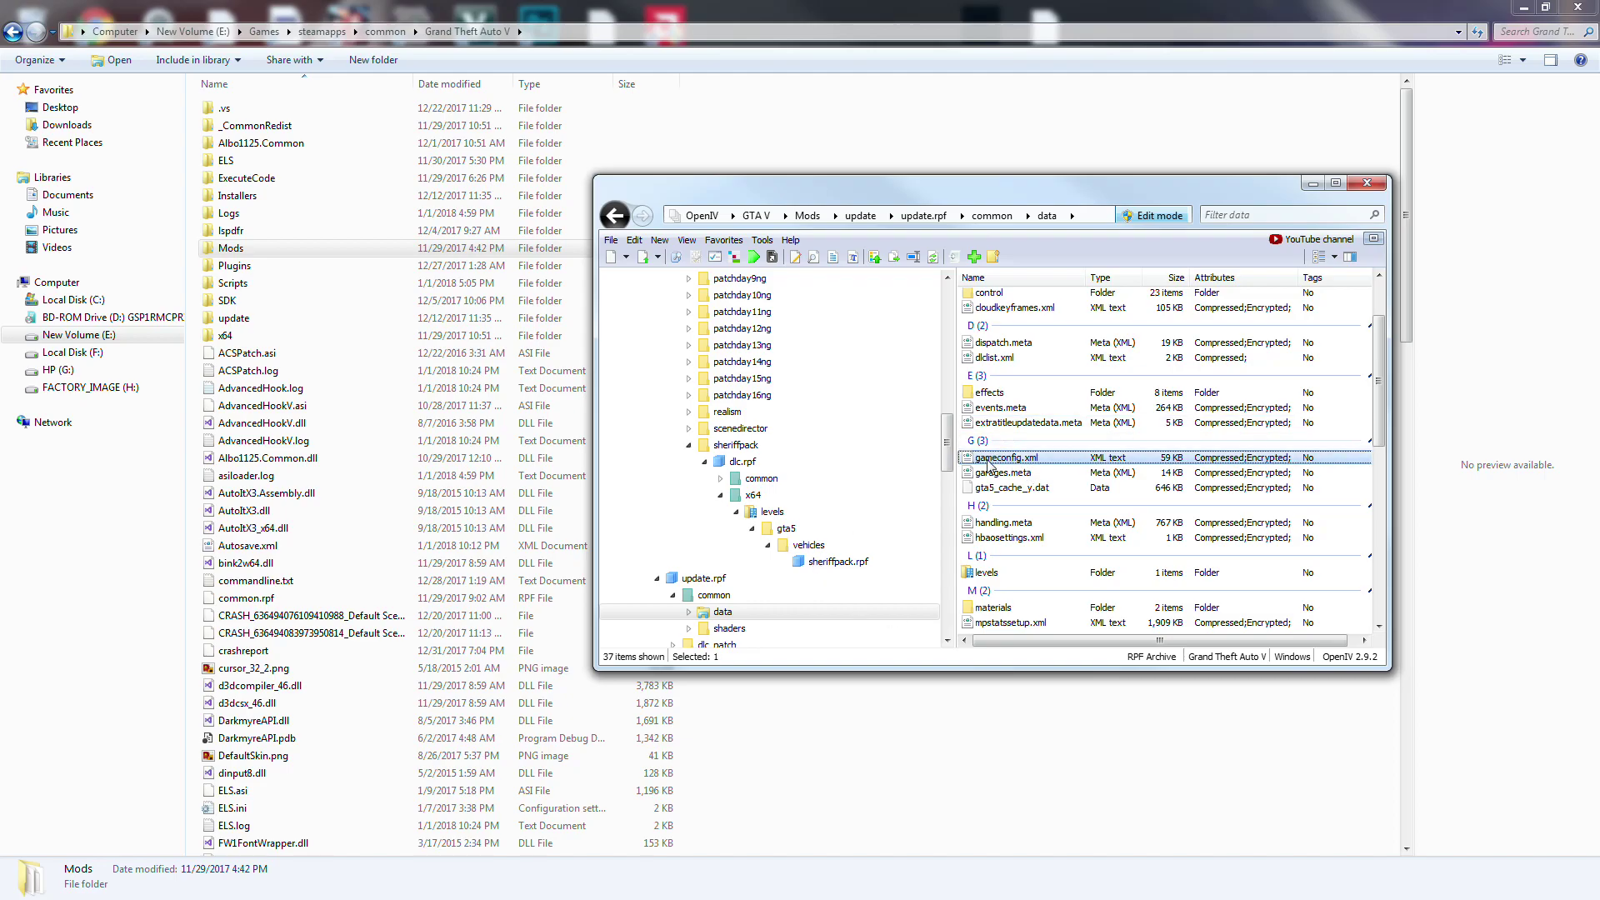
pyautogui.click(329, 7)
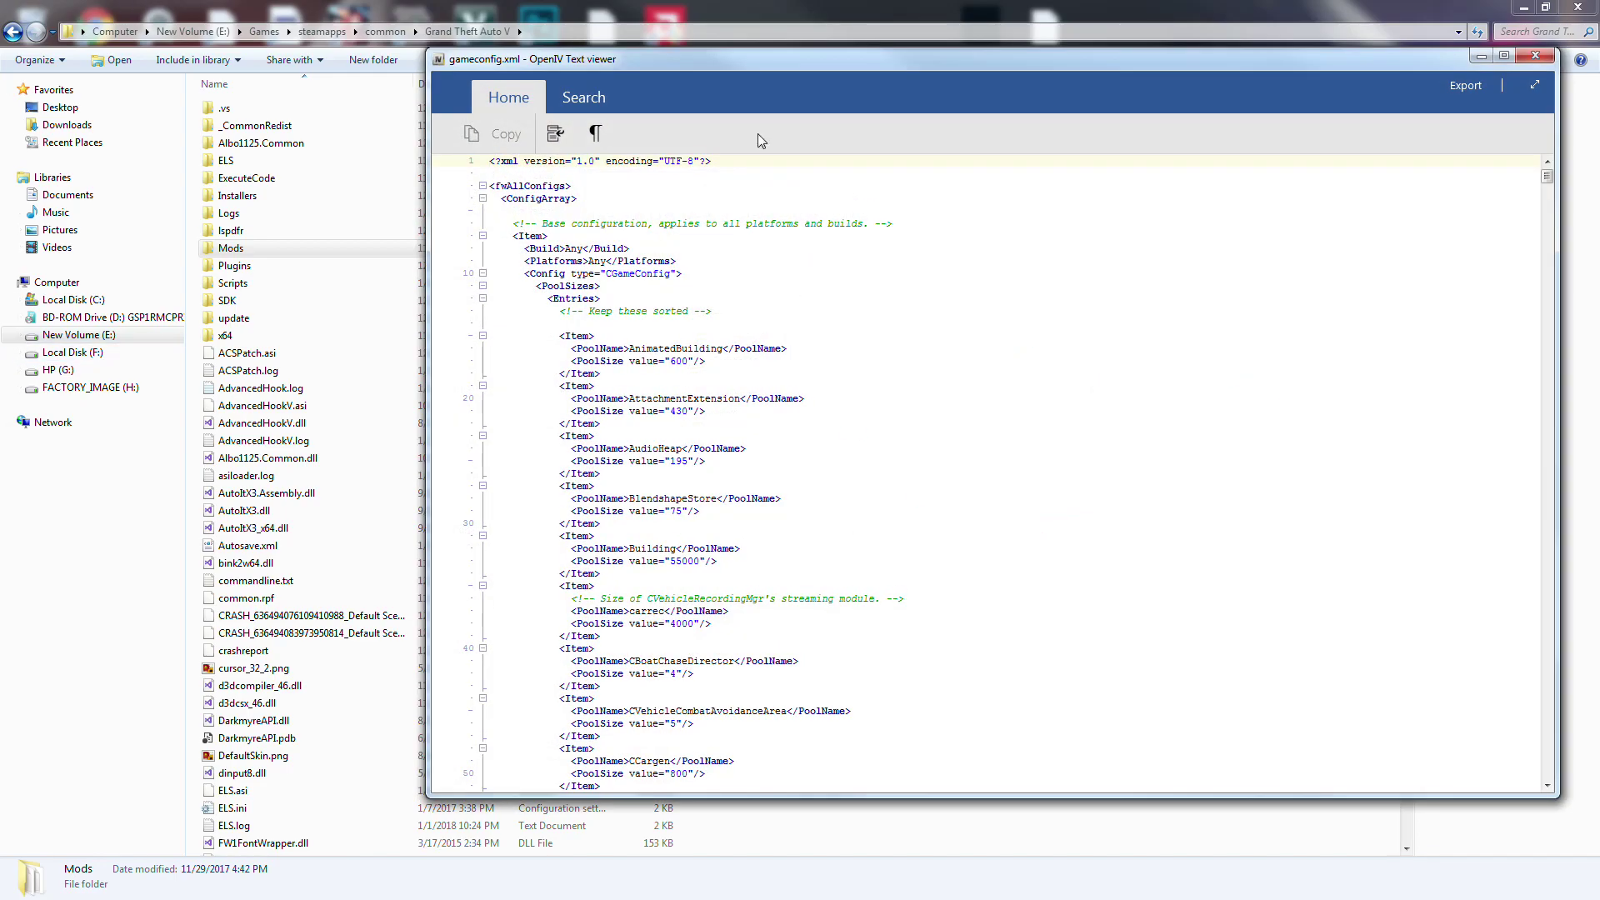
pyautogui.scroll(-20, 850, 285)
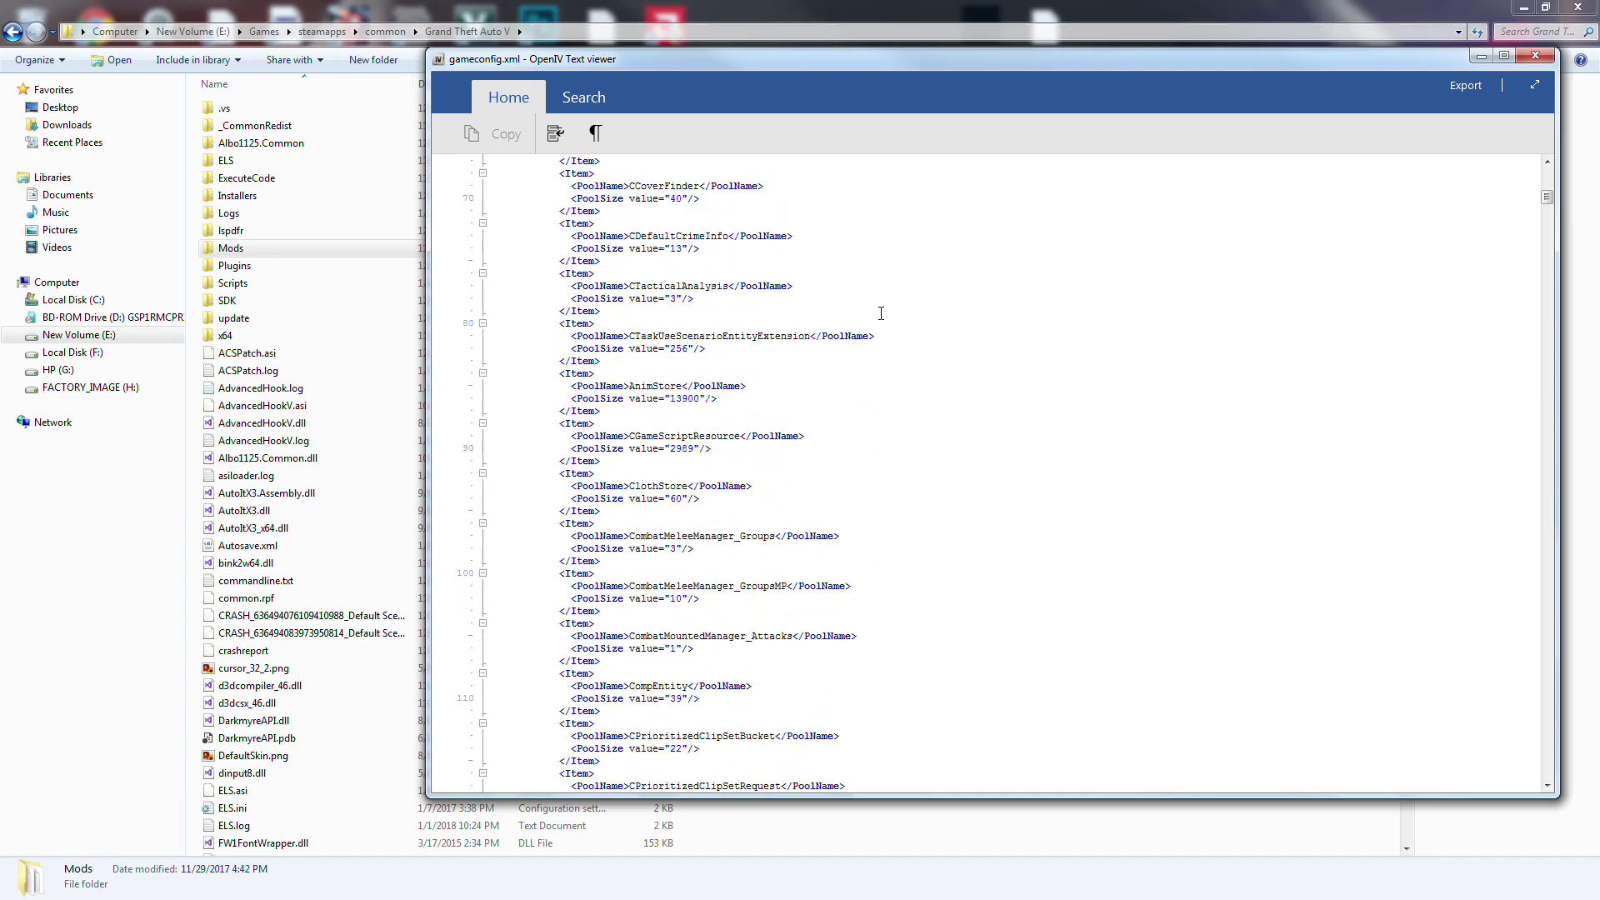
pyautogui.scroll(-13, 881, 313)
pyautogui.click(1535, 56)
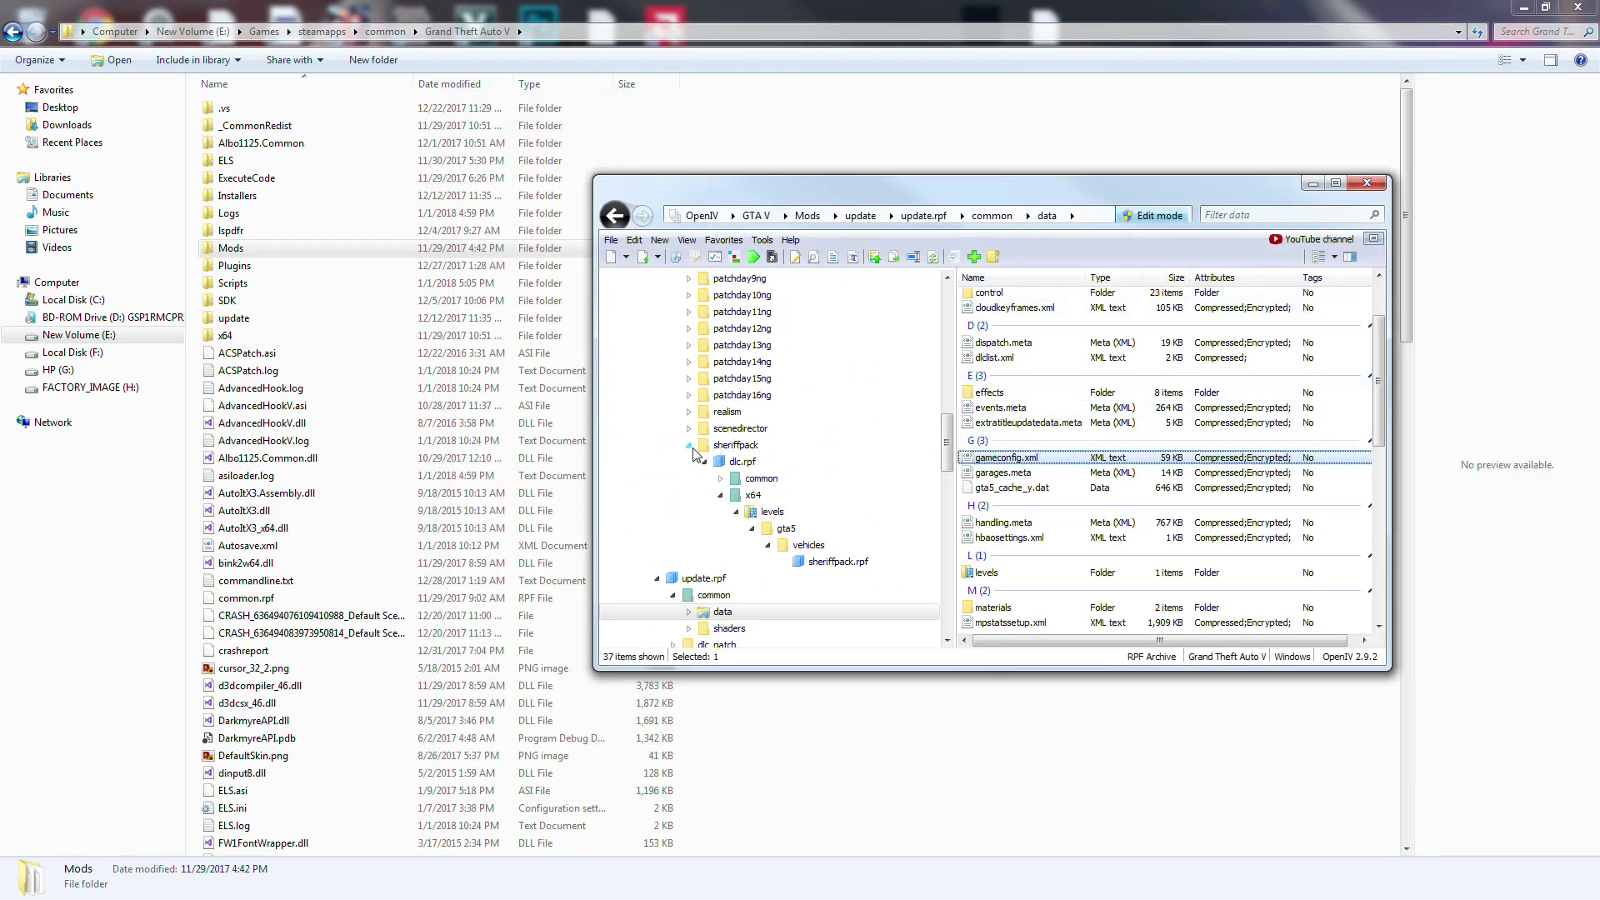
# Step: Collapse sheriffpack and browse the patchday13ng and mpstunt packs in the dlcpacks tree
pyautogui.click(688, 445)
pyautogui.scroll(2, 750, 467)
pyautogui.click(742, 444)
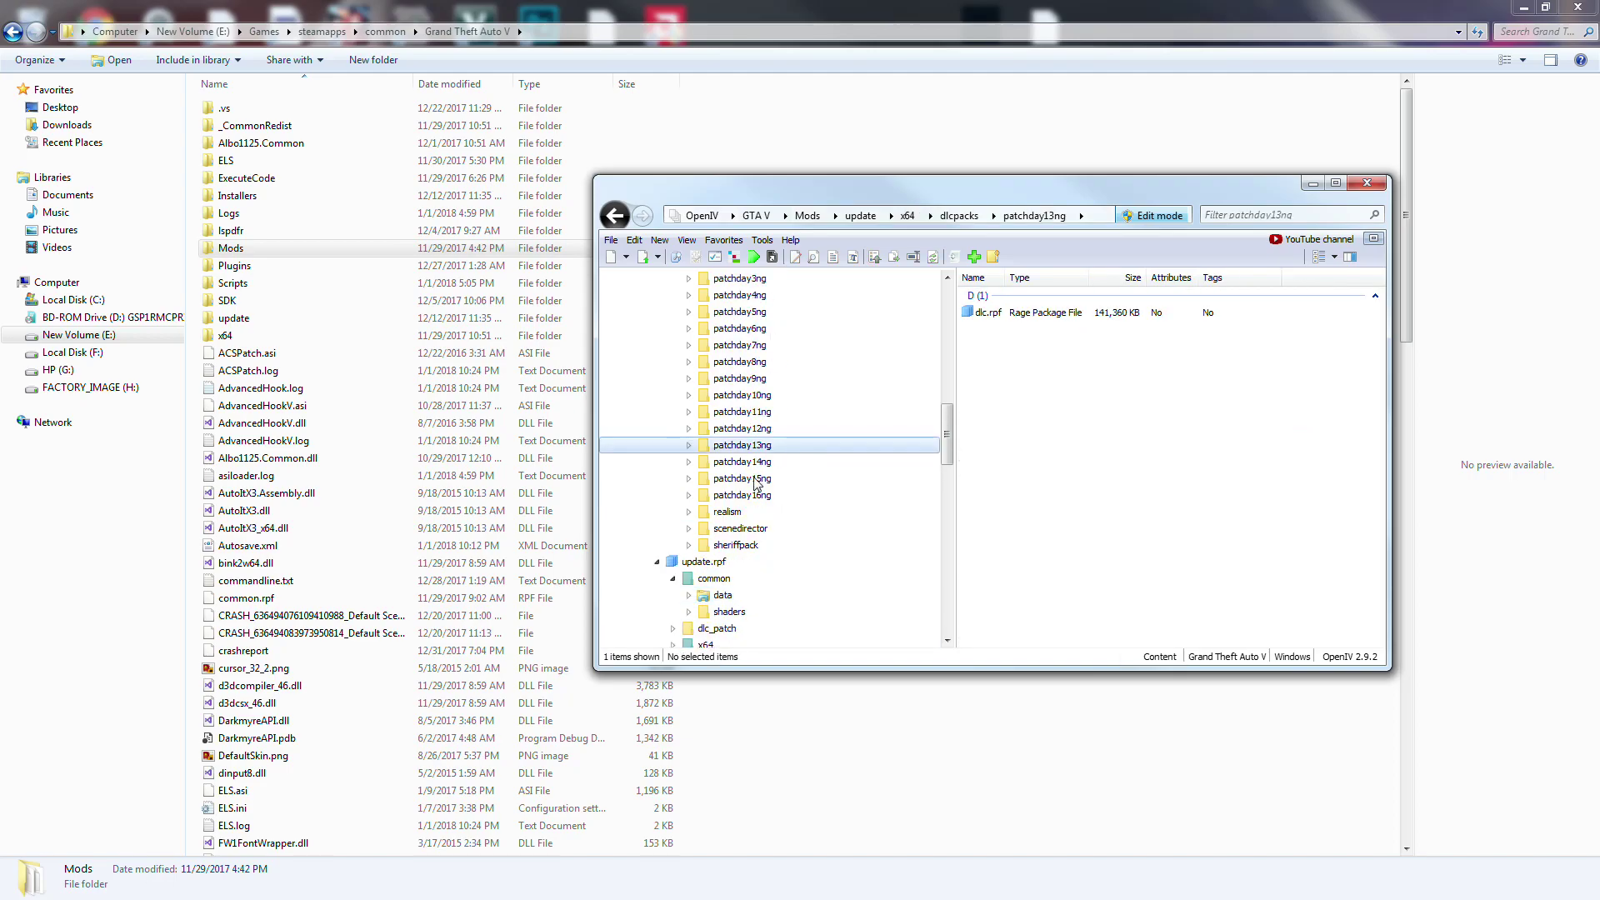
pyautogui.scroll(5, 756, 479)
pyautogui.click(748, 428)
pyautogui.scroll(4, 749, 425)
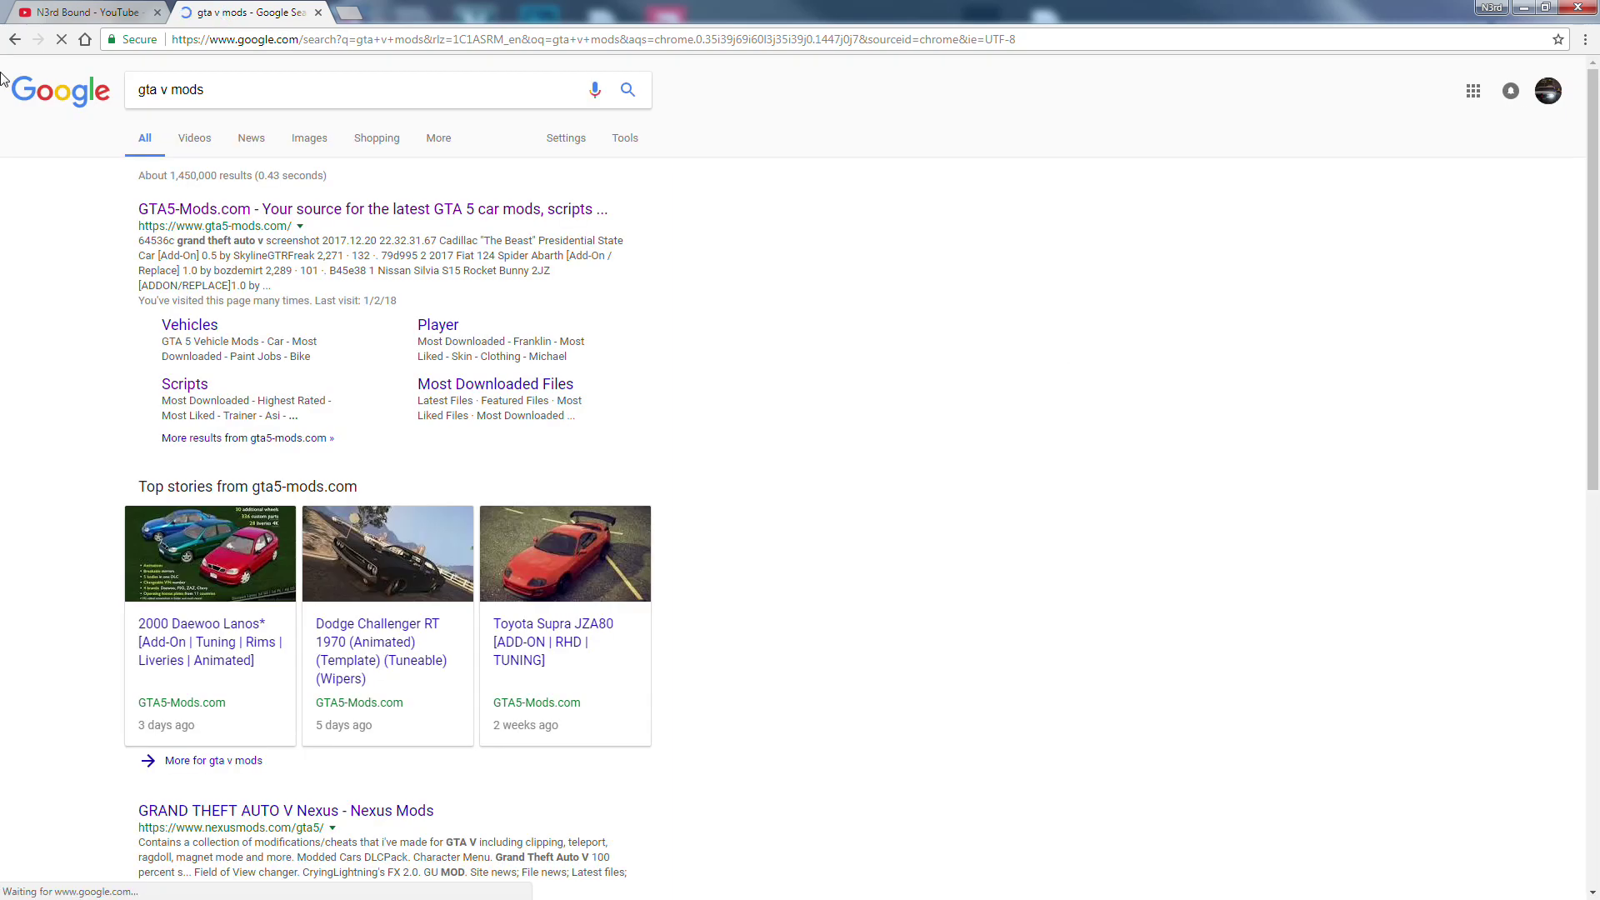
# Step: Search Google for 'gta v mods addon cars' and open the GTA5-Mods.com result
pyautogui.click(306, 92)
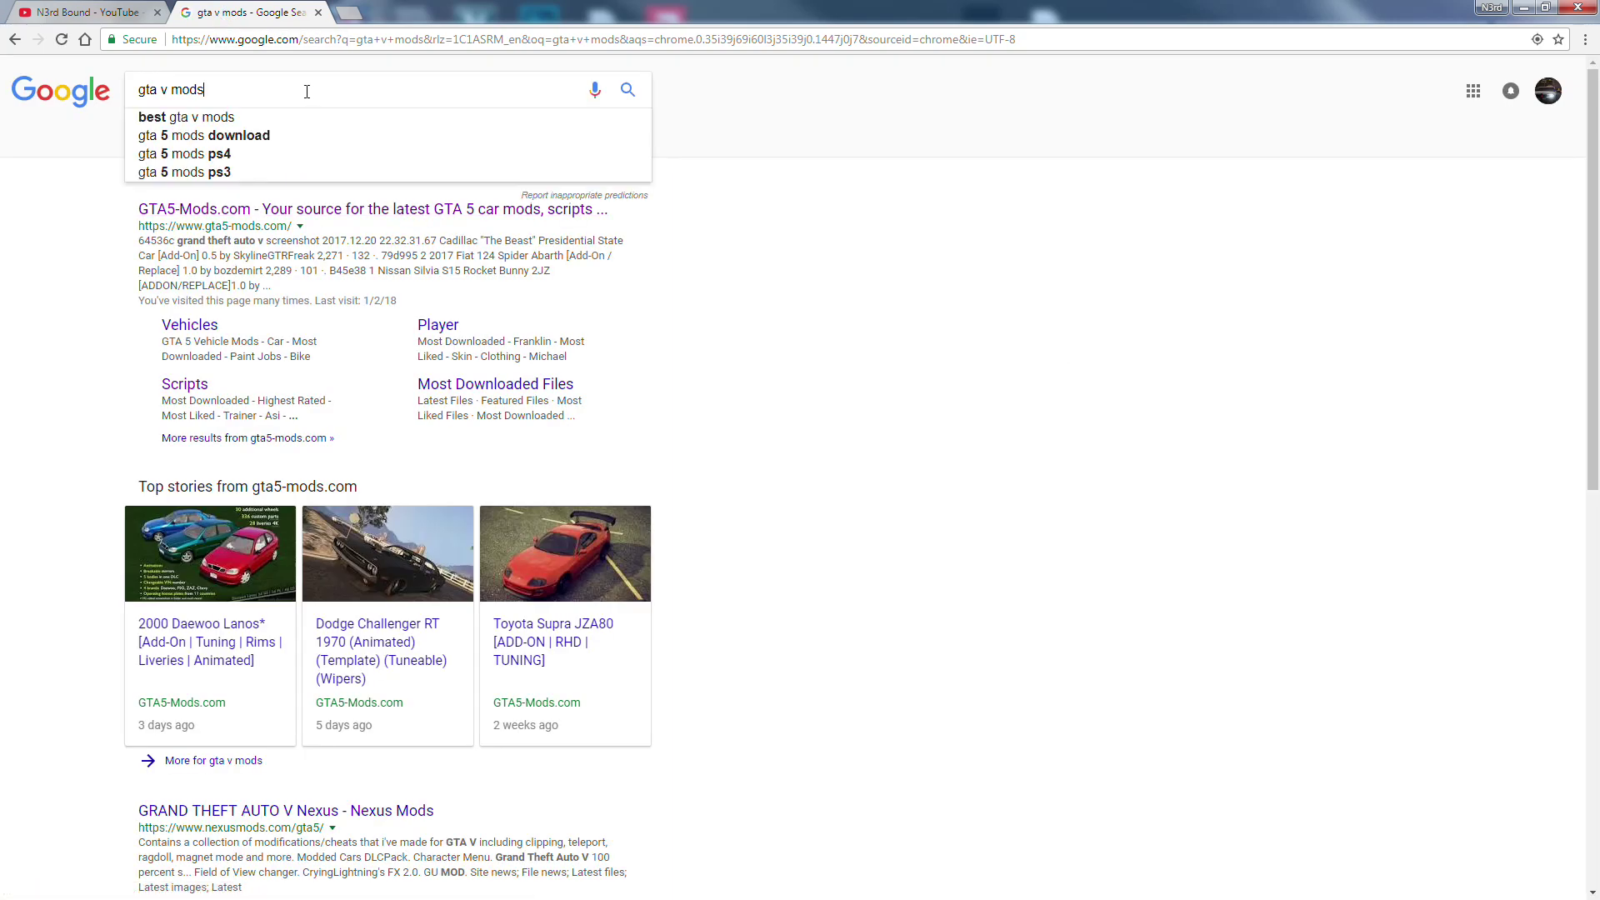
pyautogui.write('addon c')
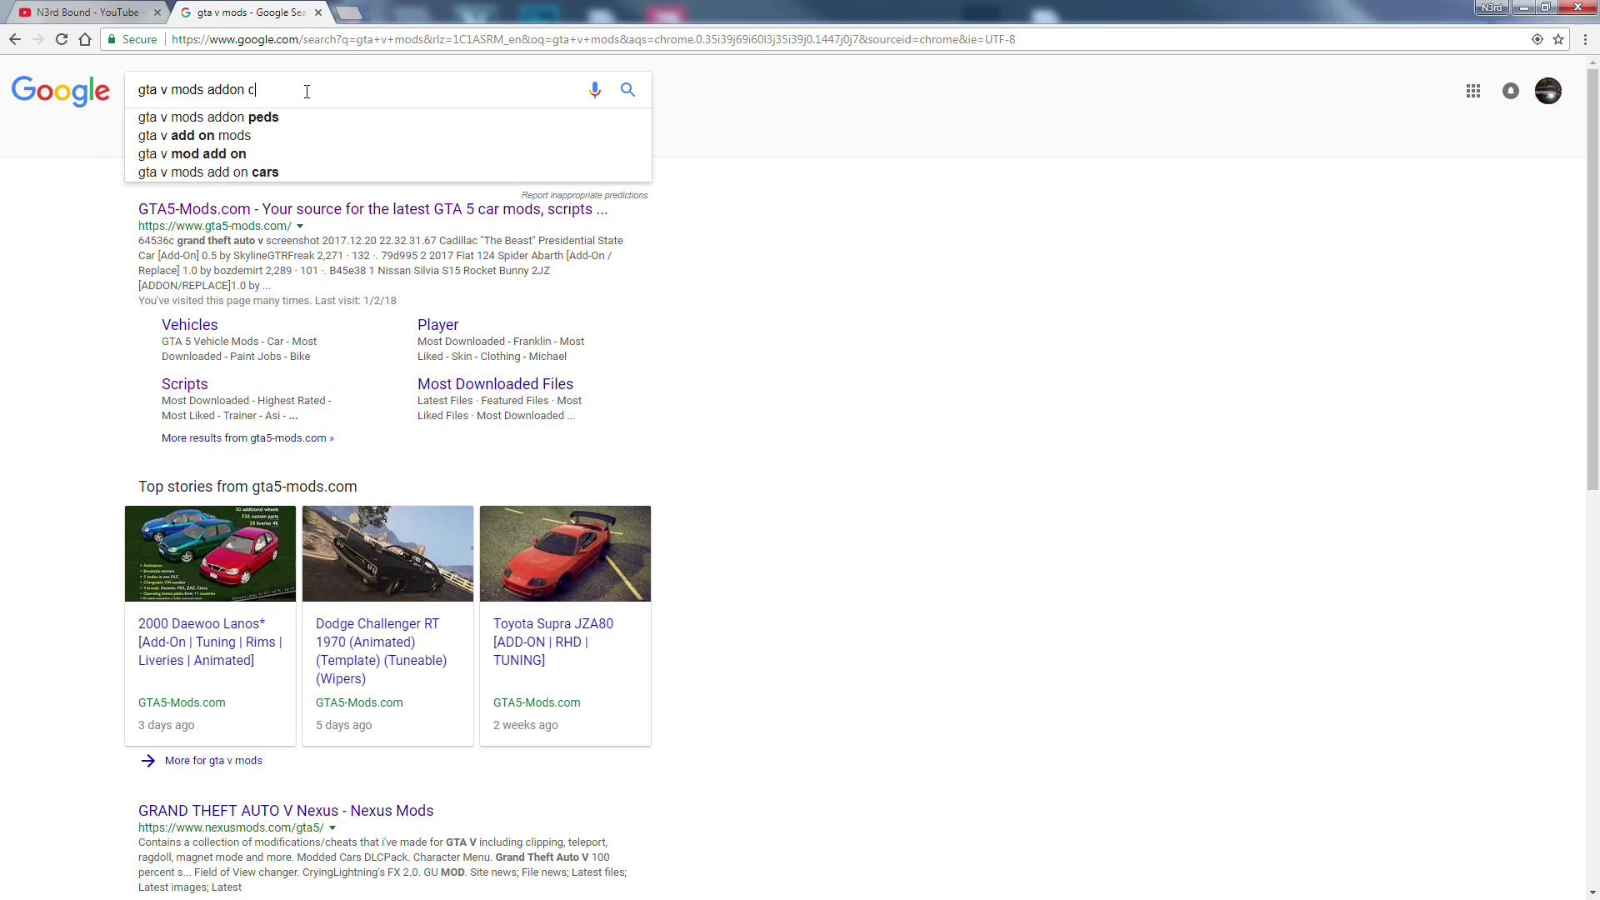
pyautogui.write('ars')
pyautogui.press('Return')
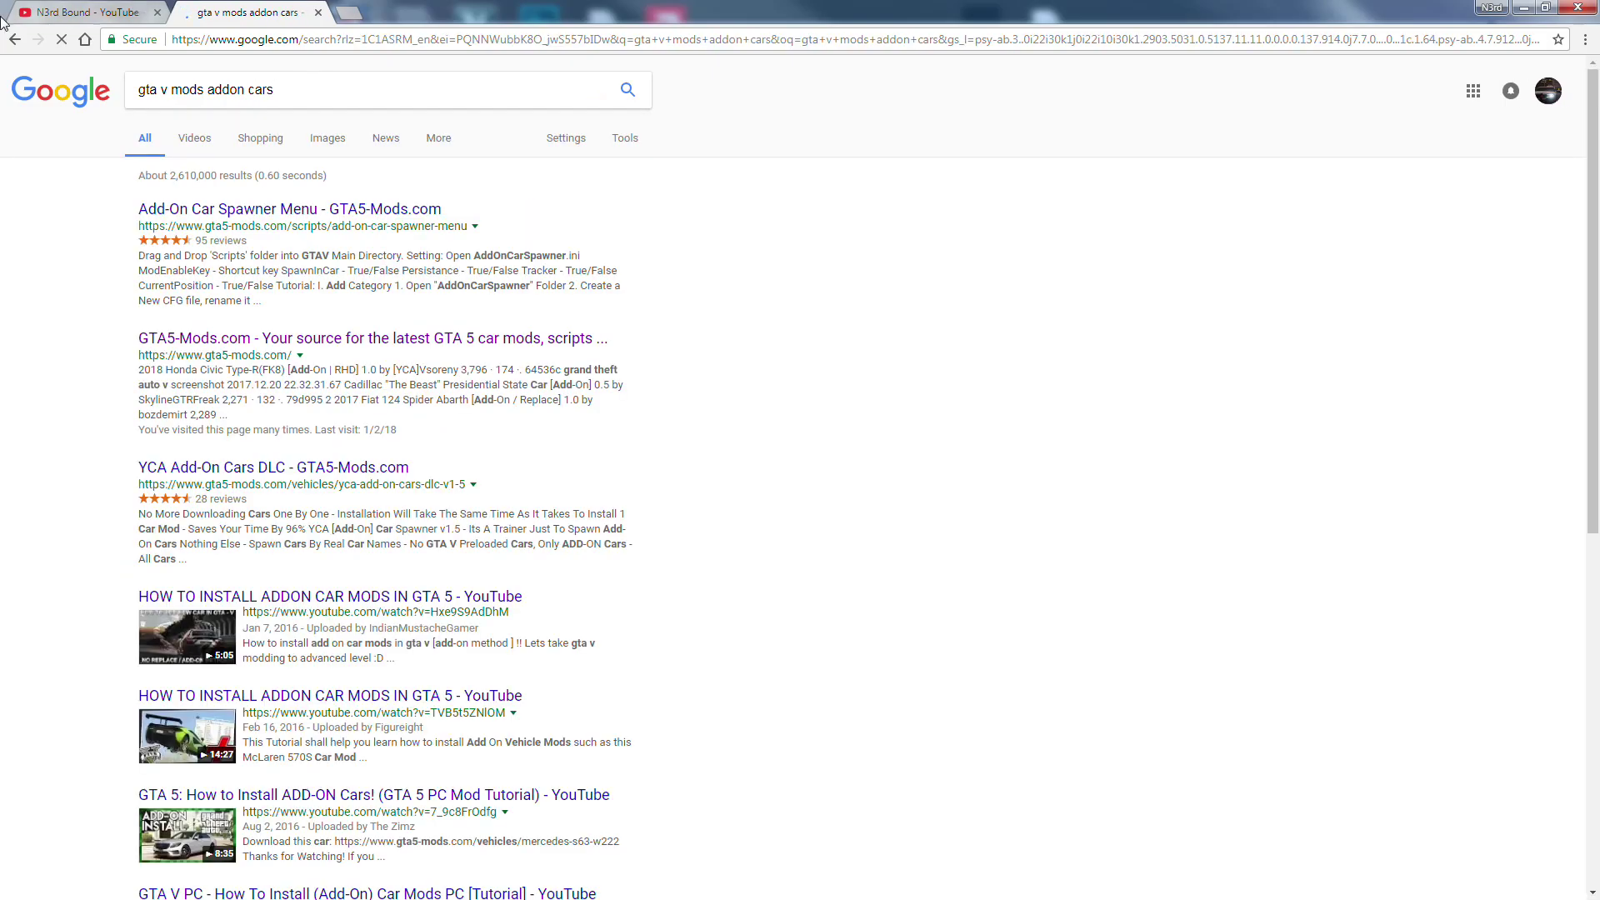
pyautogui.click(242, 339)
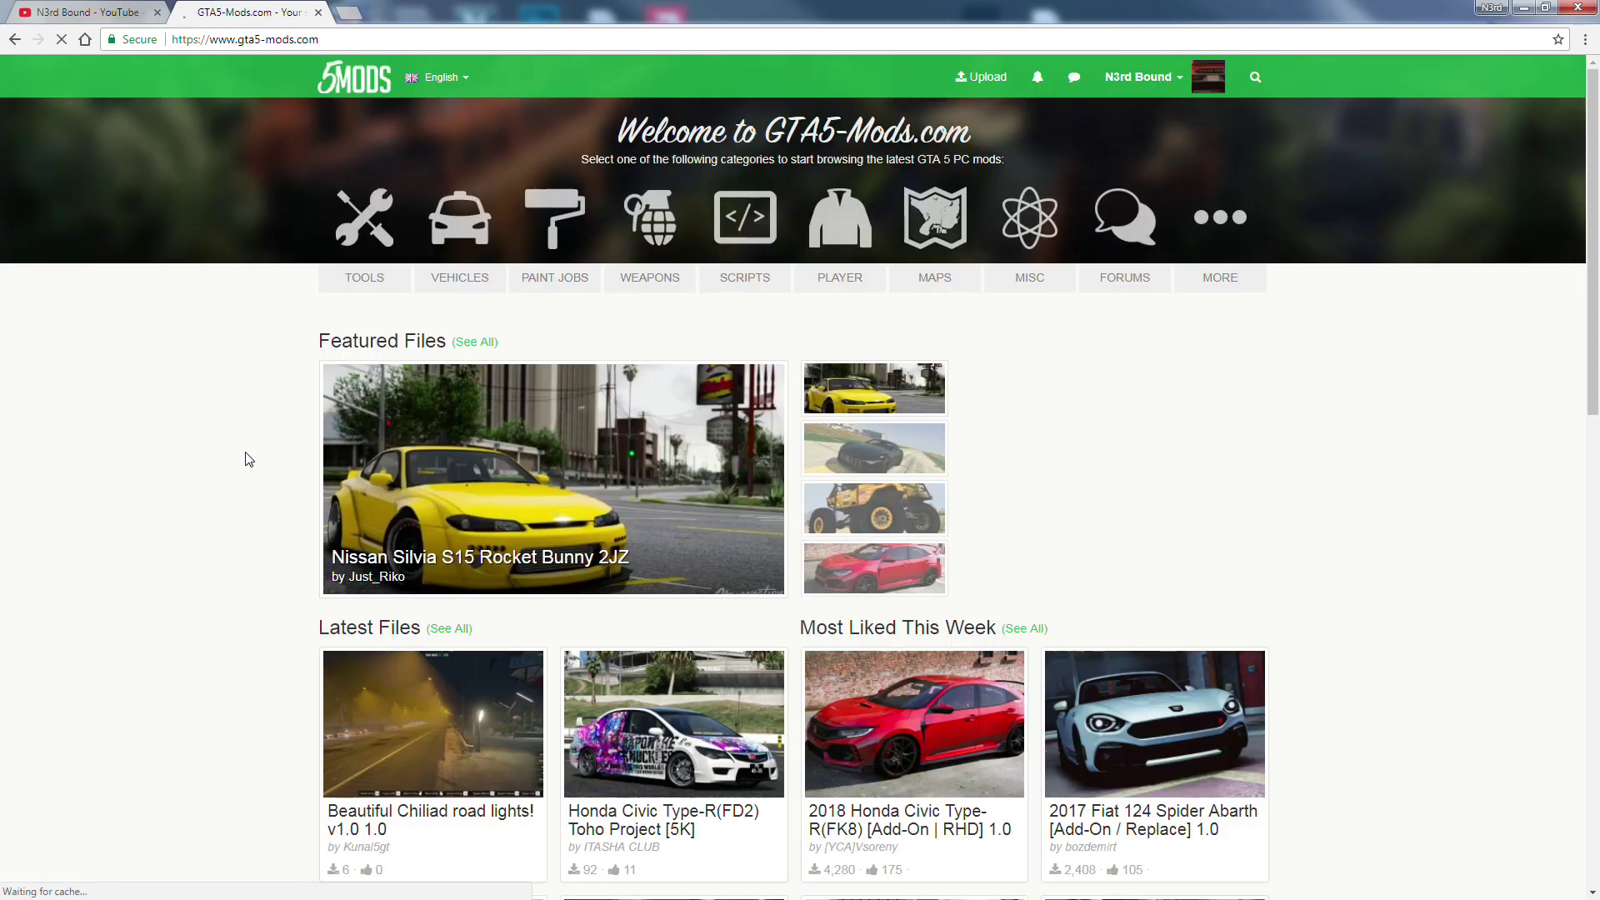
# Step: Scroll through the GTA5-Mods.com homepage and open its search field
pyautogui.scroll(-4, 248, 459)
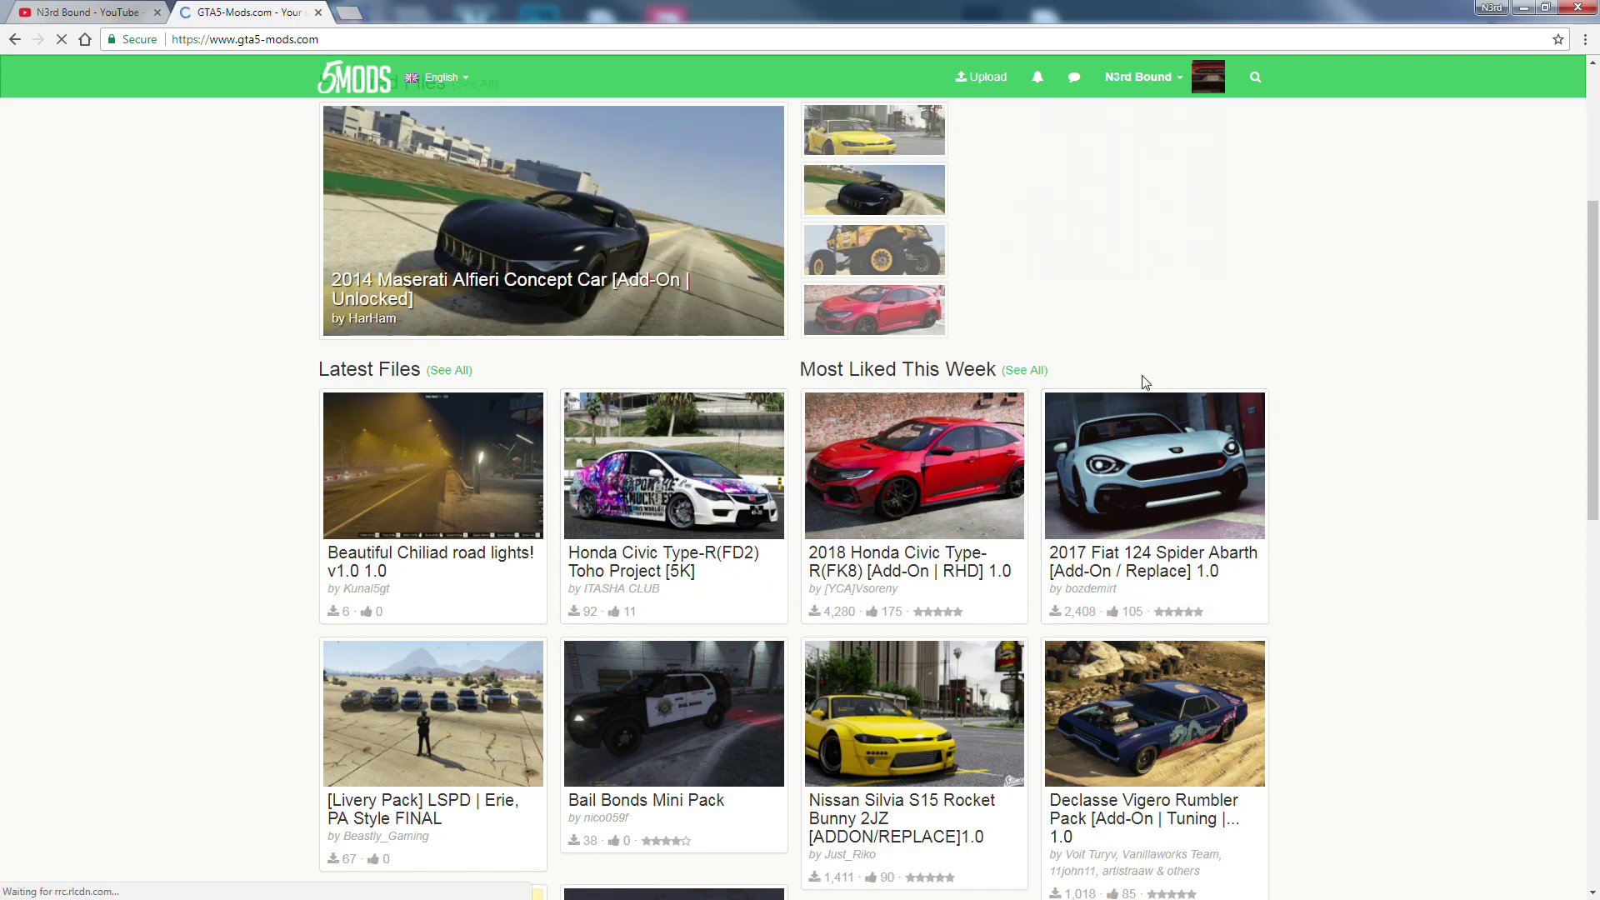
pyautogui.scroll(-1, 1374, 498)
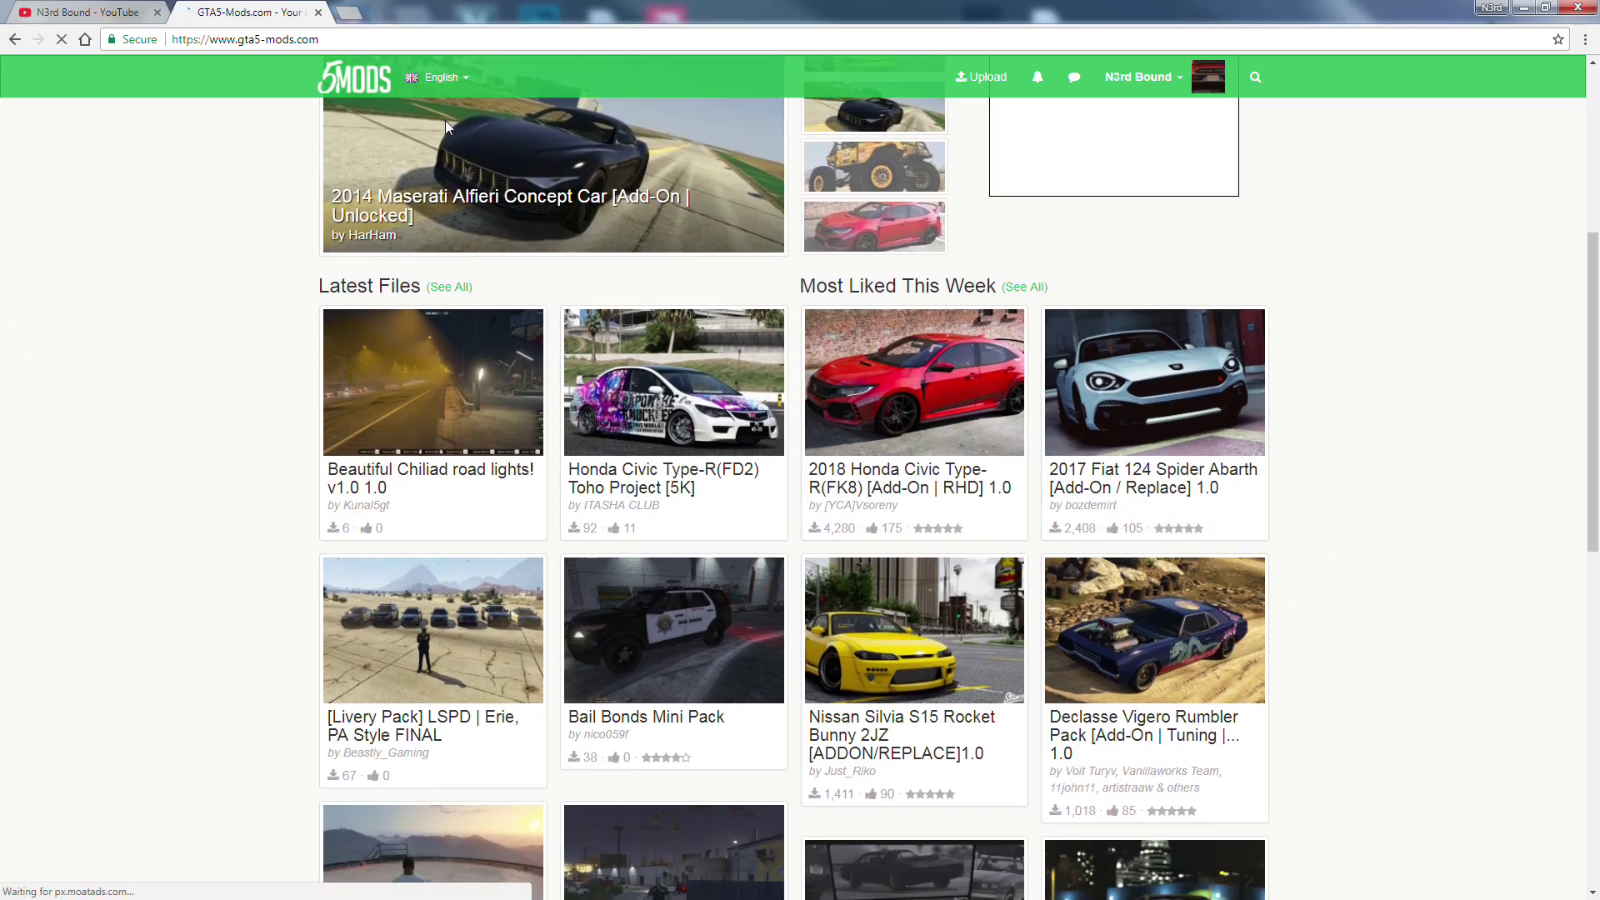
pyautogui.scroll(-1, 356, 779)
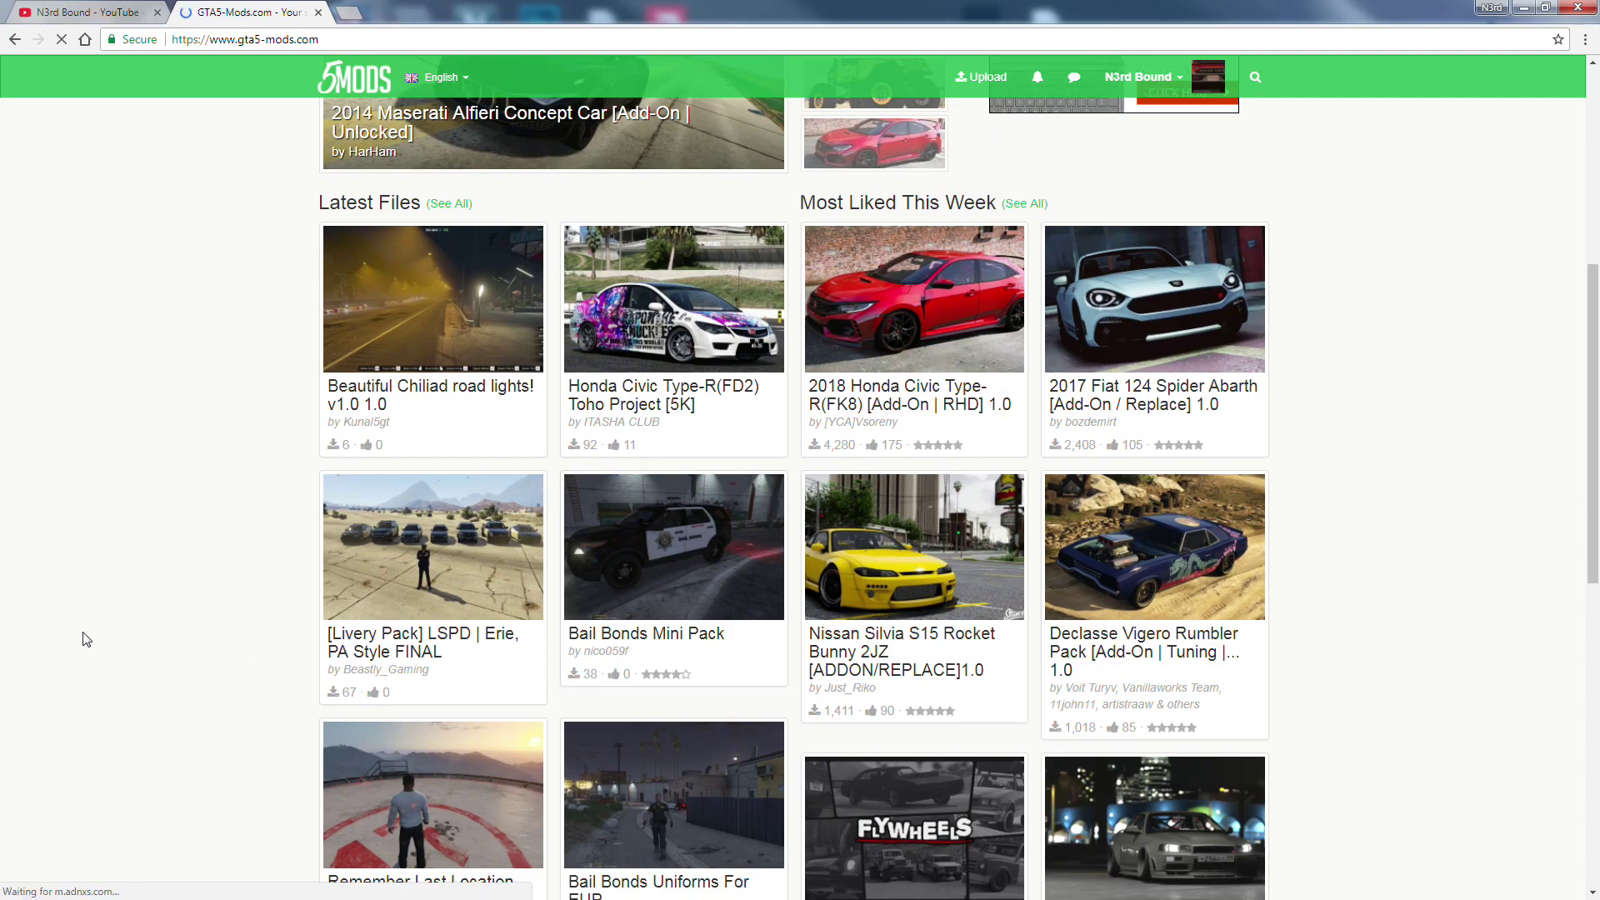
pyautogui.scroll(-1, 104, 635)
pyautogui.scroll(-4, 117, 633)
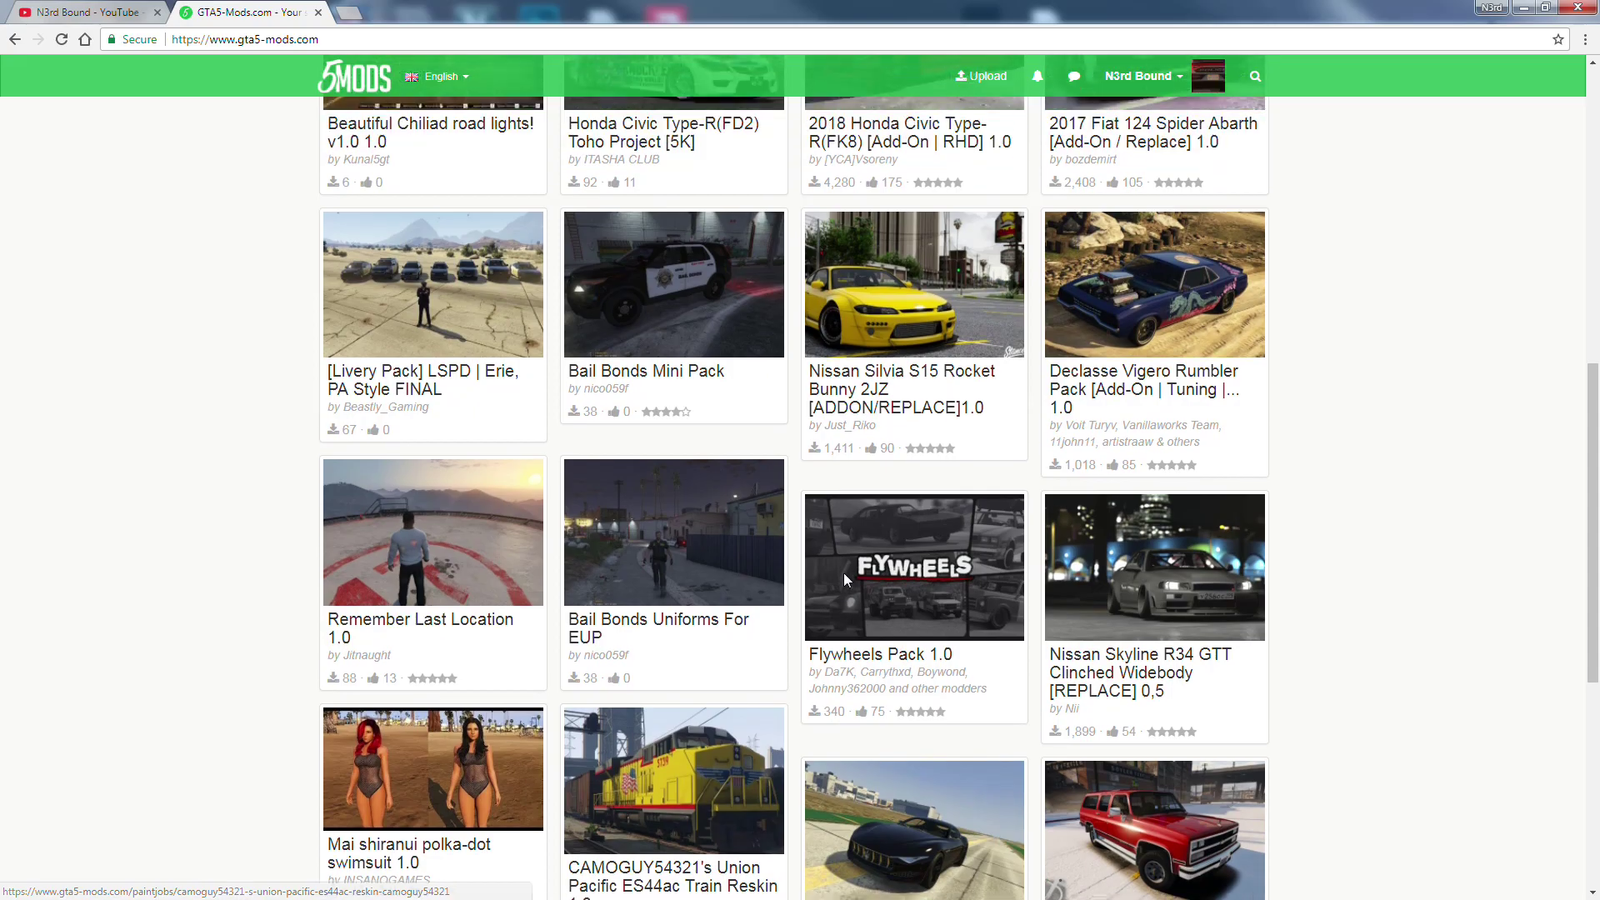
pyautogui.scroll(-1, 843, 575)
pyautogui.scroll(12, 845, 580)
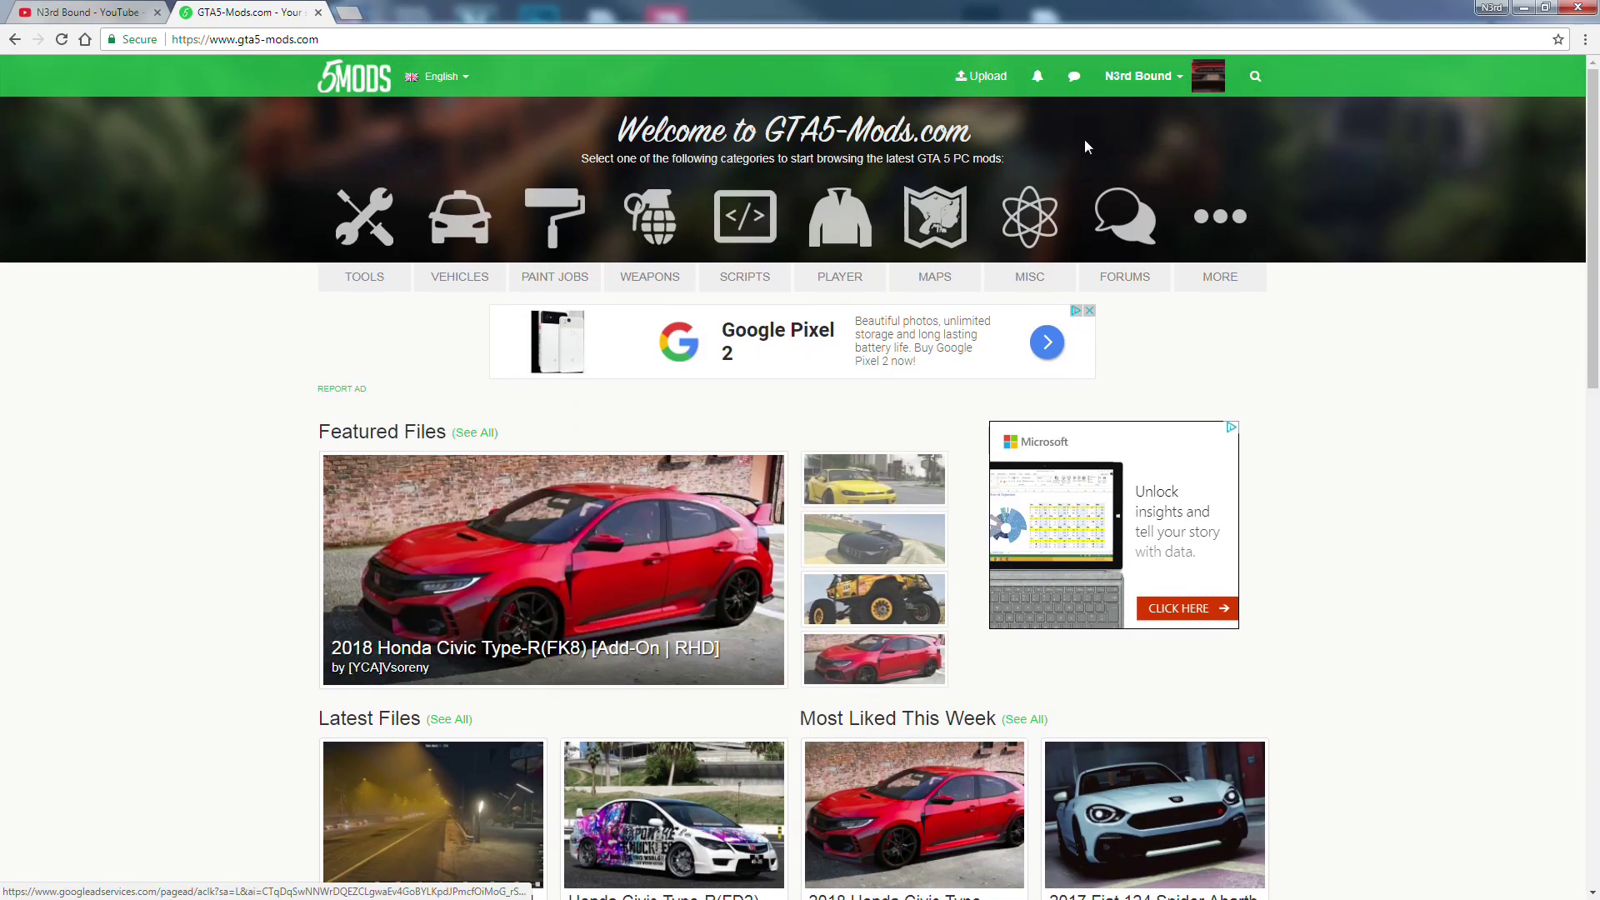
pyautogui.click(1252, 77)
# Step: Search the site for 'gameconfig' and open the Gameconfig for Patch 1.0.1180.2 result
pyautogui.write('g')
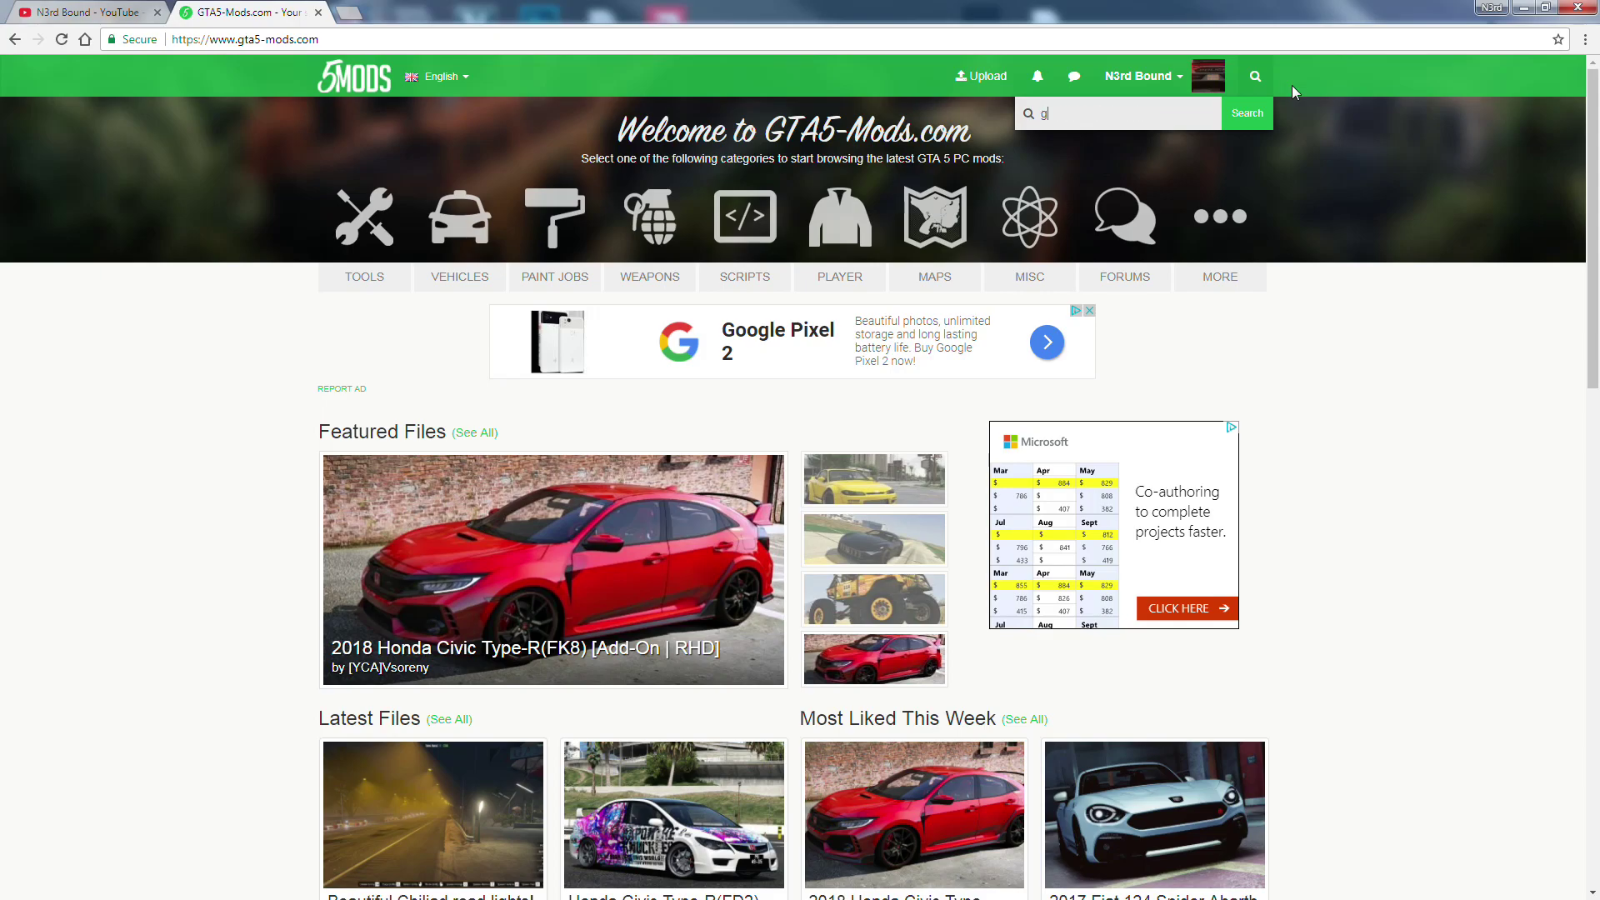
pyautogui.write('ameconfig')
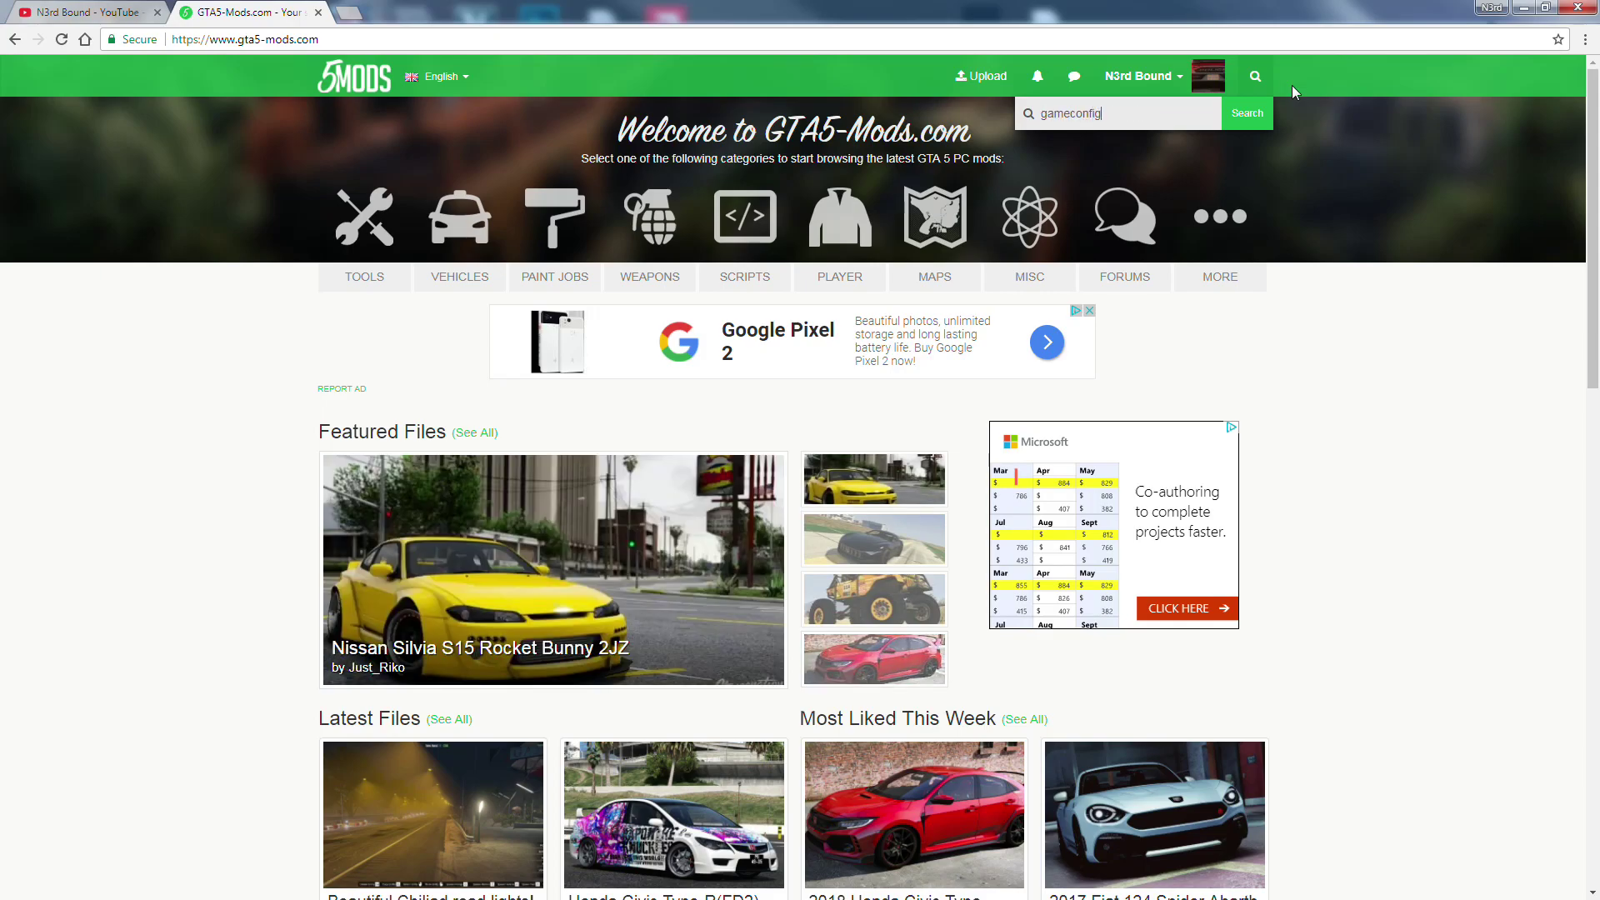
pyautogui.press('Return')
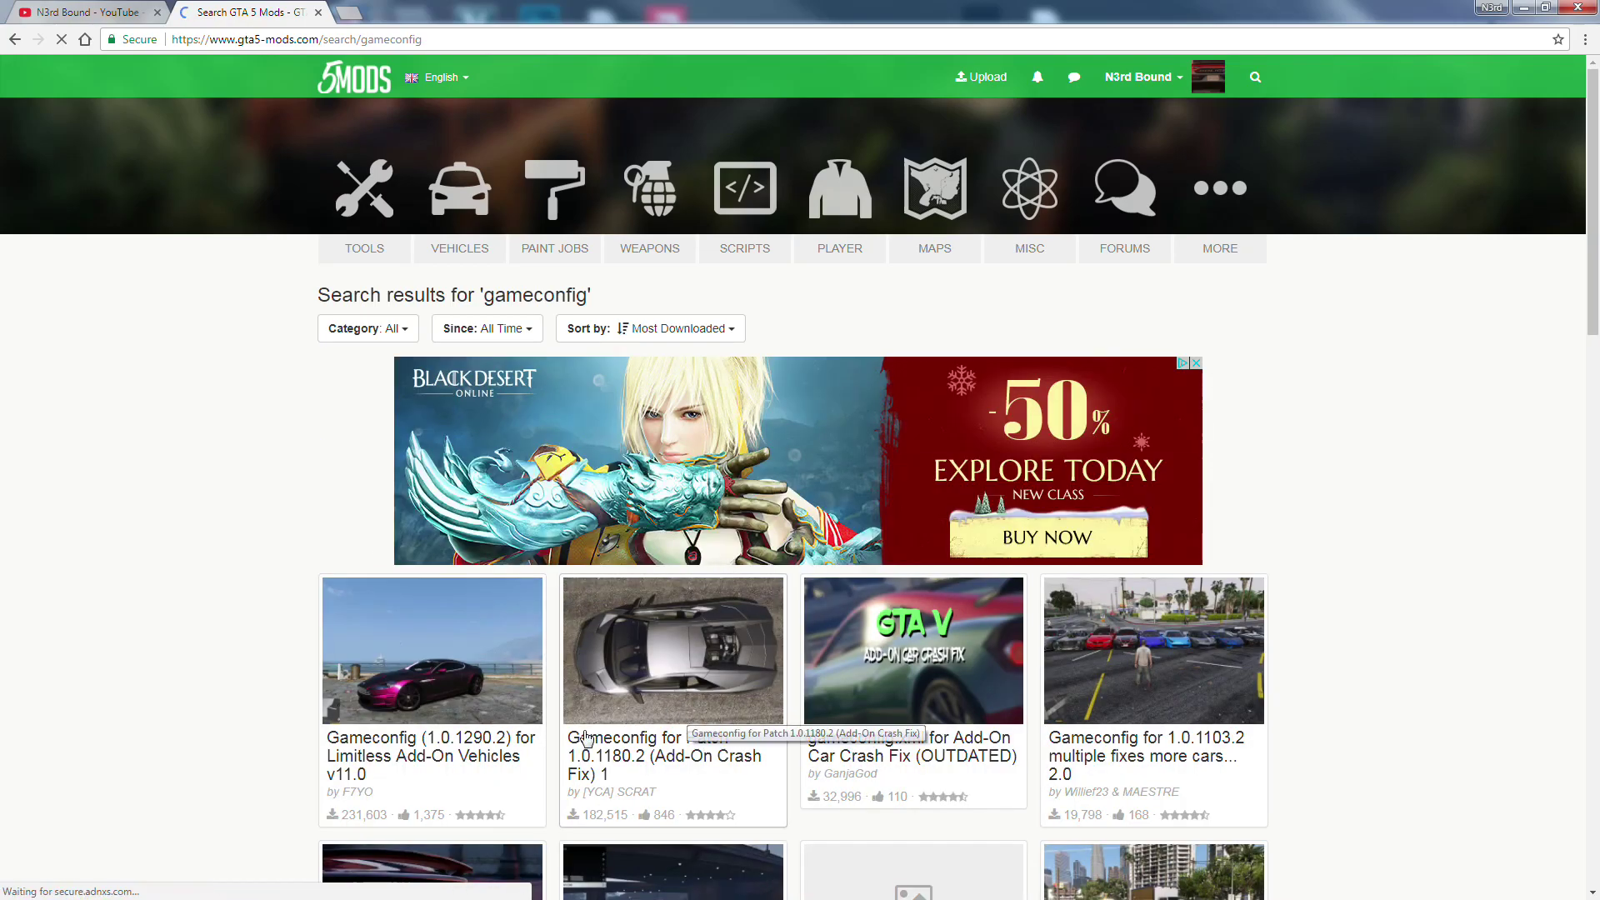
pyautogui.click(643, 699)
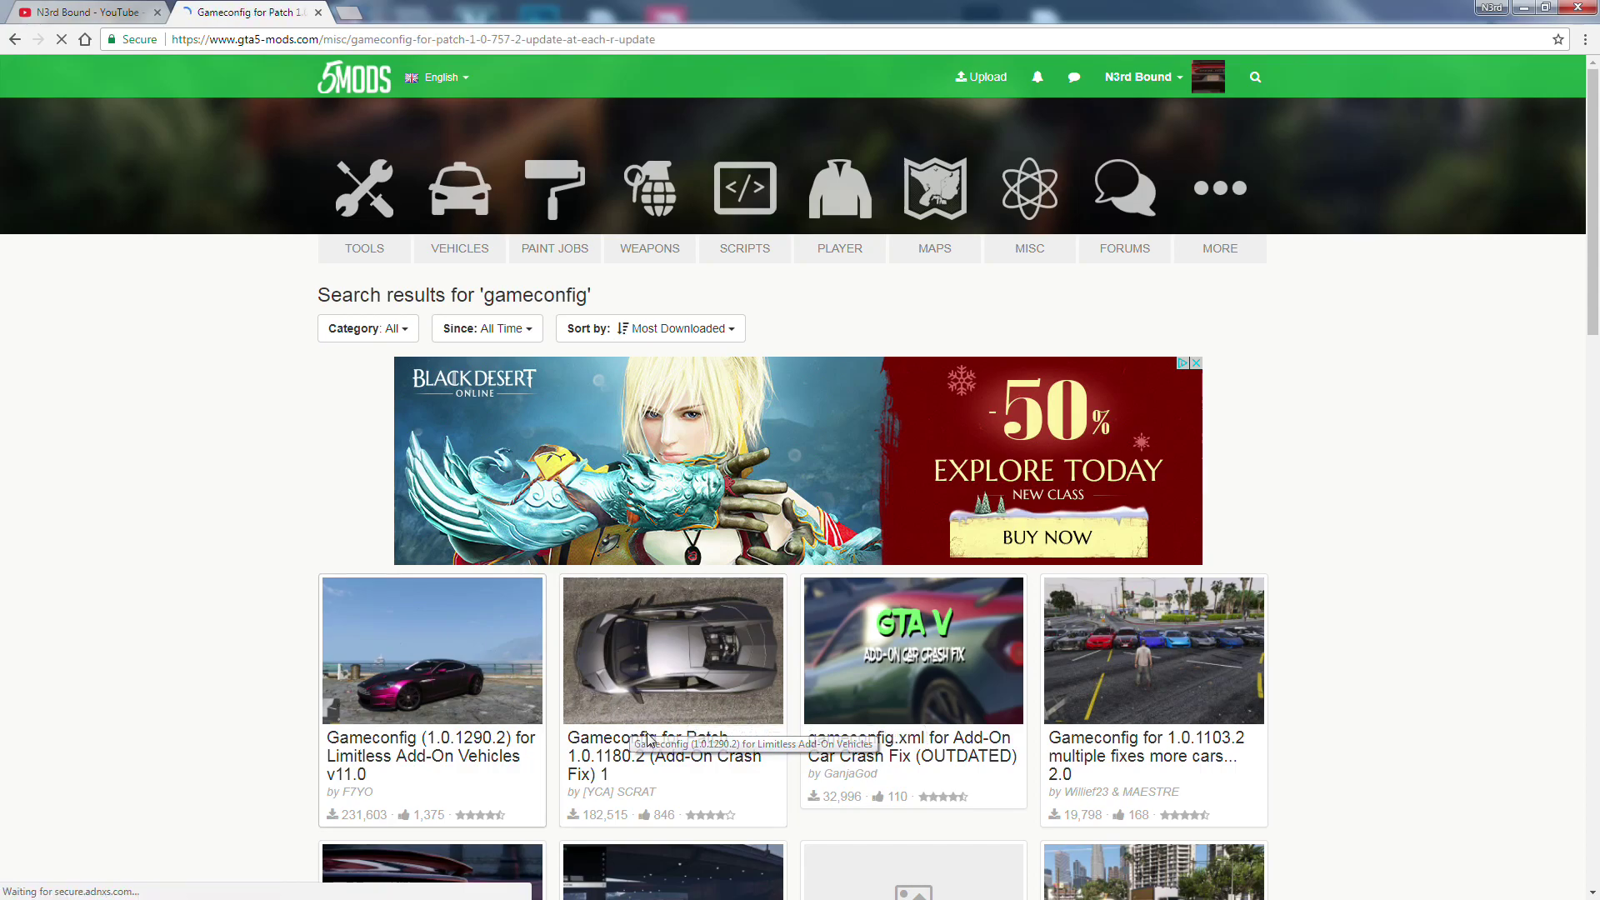
# Step: Read the Gameconfig mod page, then go back to the search results
pyautogui.scroll(-4, 1314, 489)
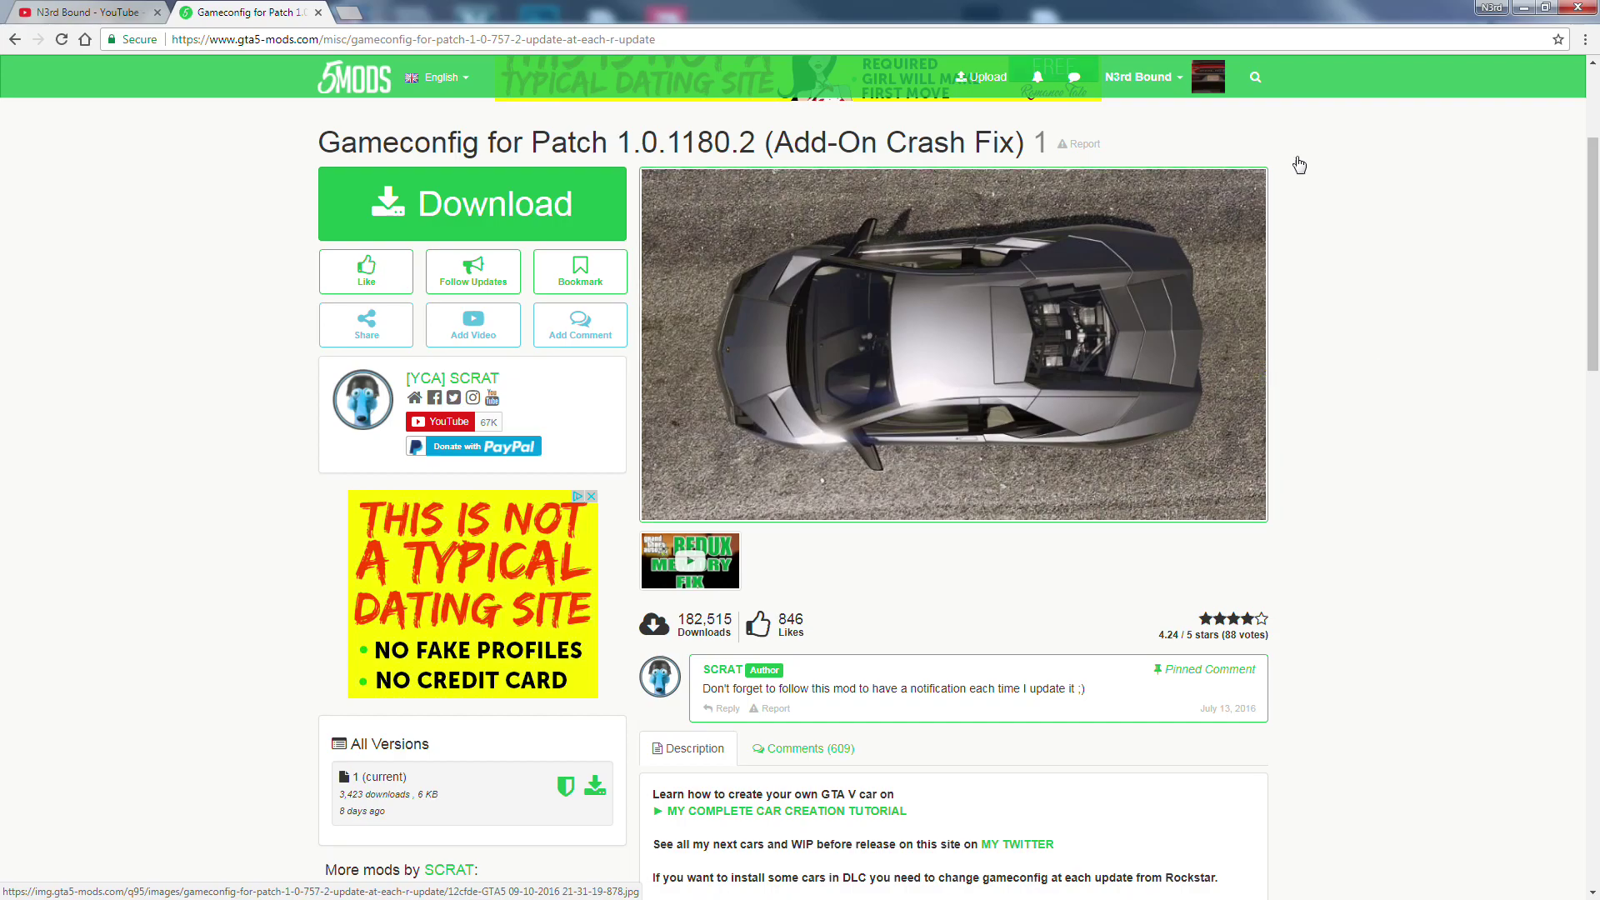
pyautogui.tripleClick(279, 152)
pyautogui.click(119, 142)
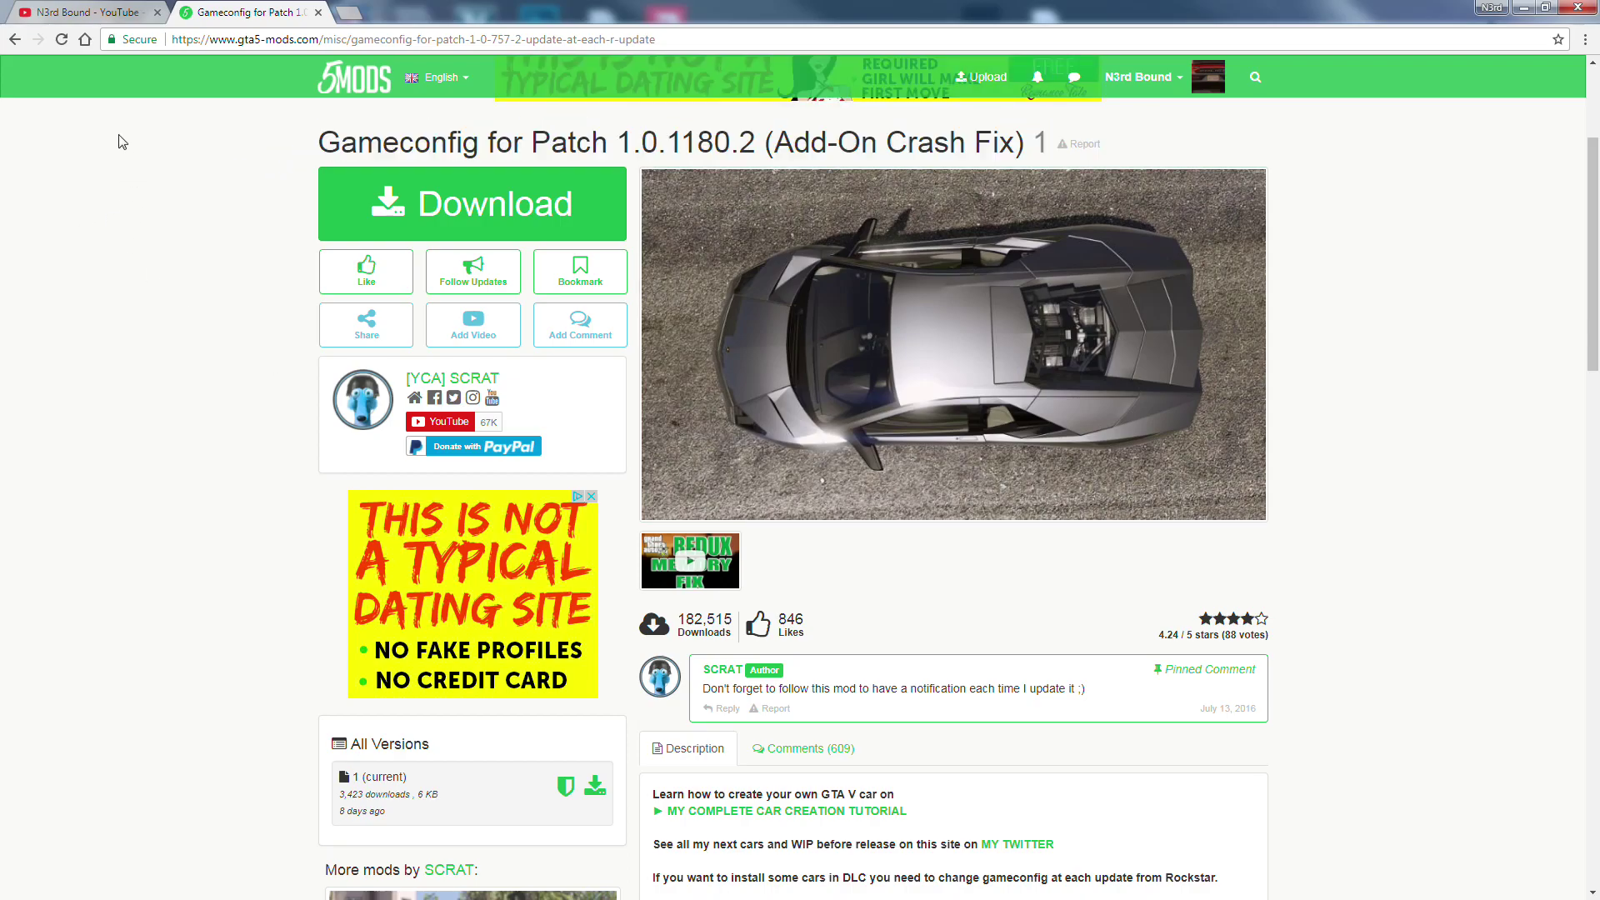
pyautogui.click(15, 39)
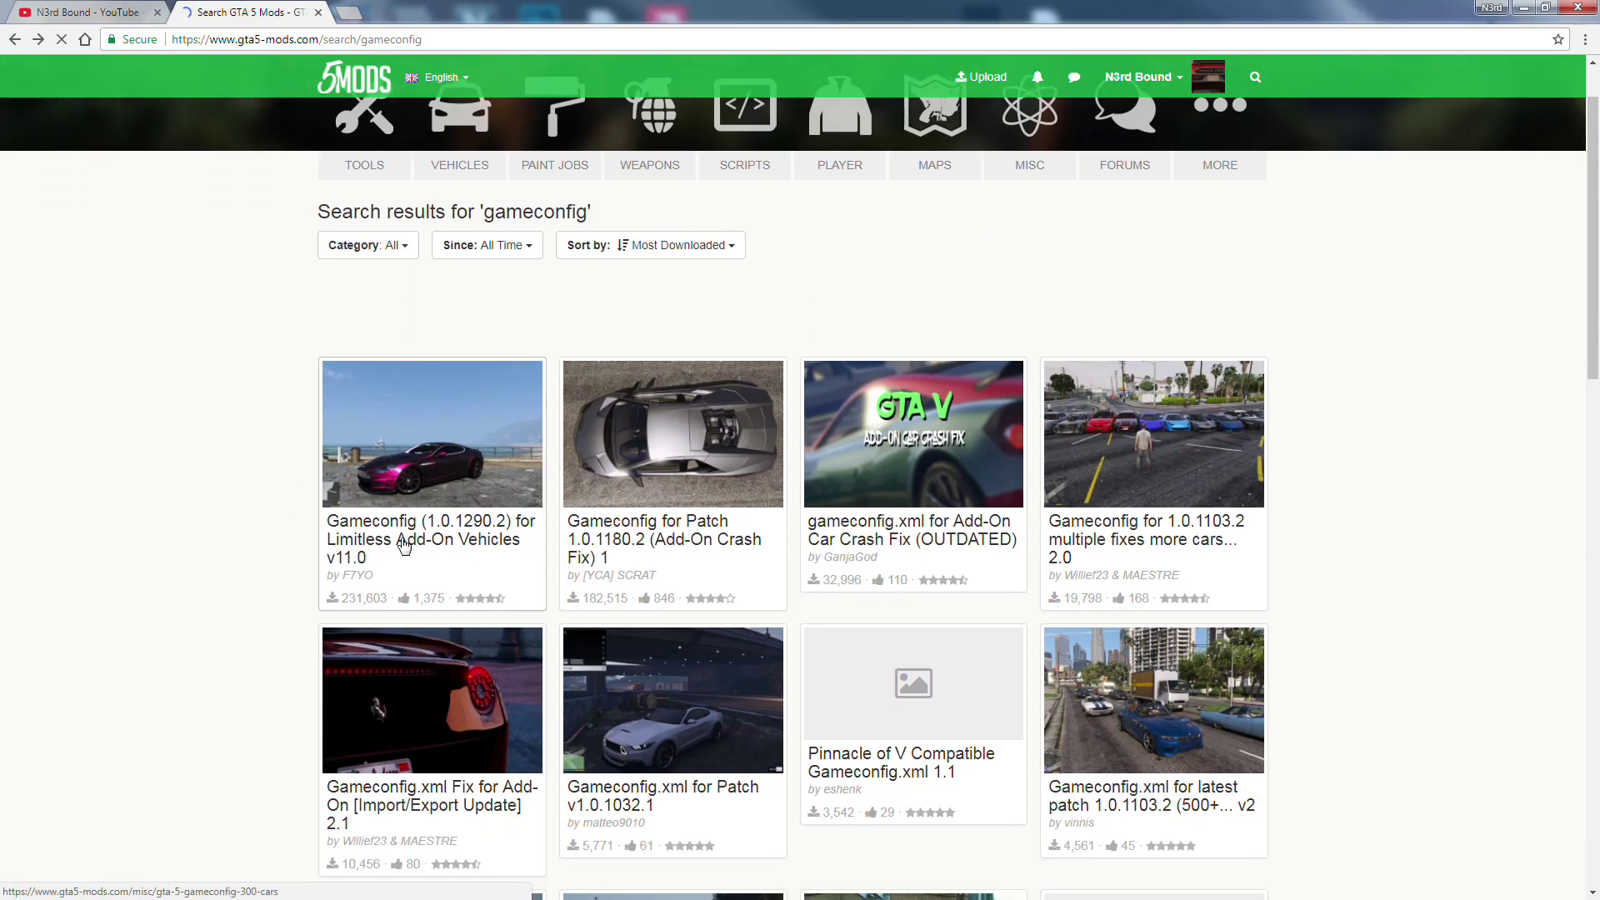
# Step: Scroll through the gameconfig results, then minimize OpenIV to show the game folder
pyautogui.scroll(-1, 674, 500)
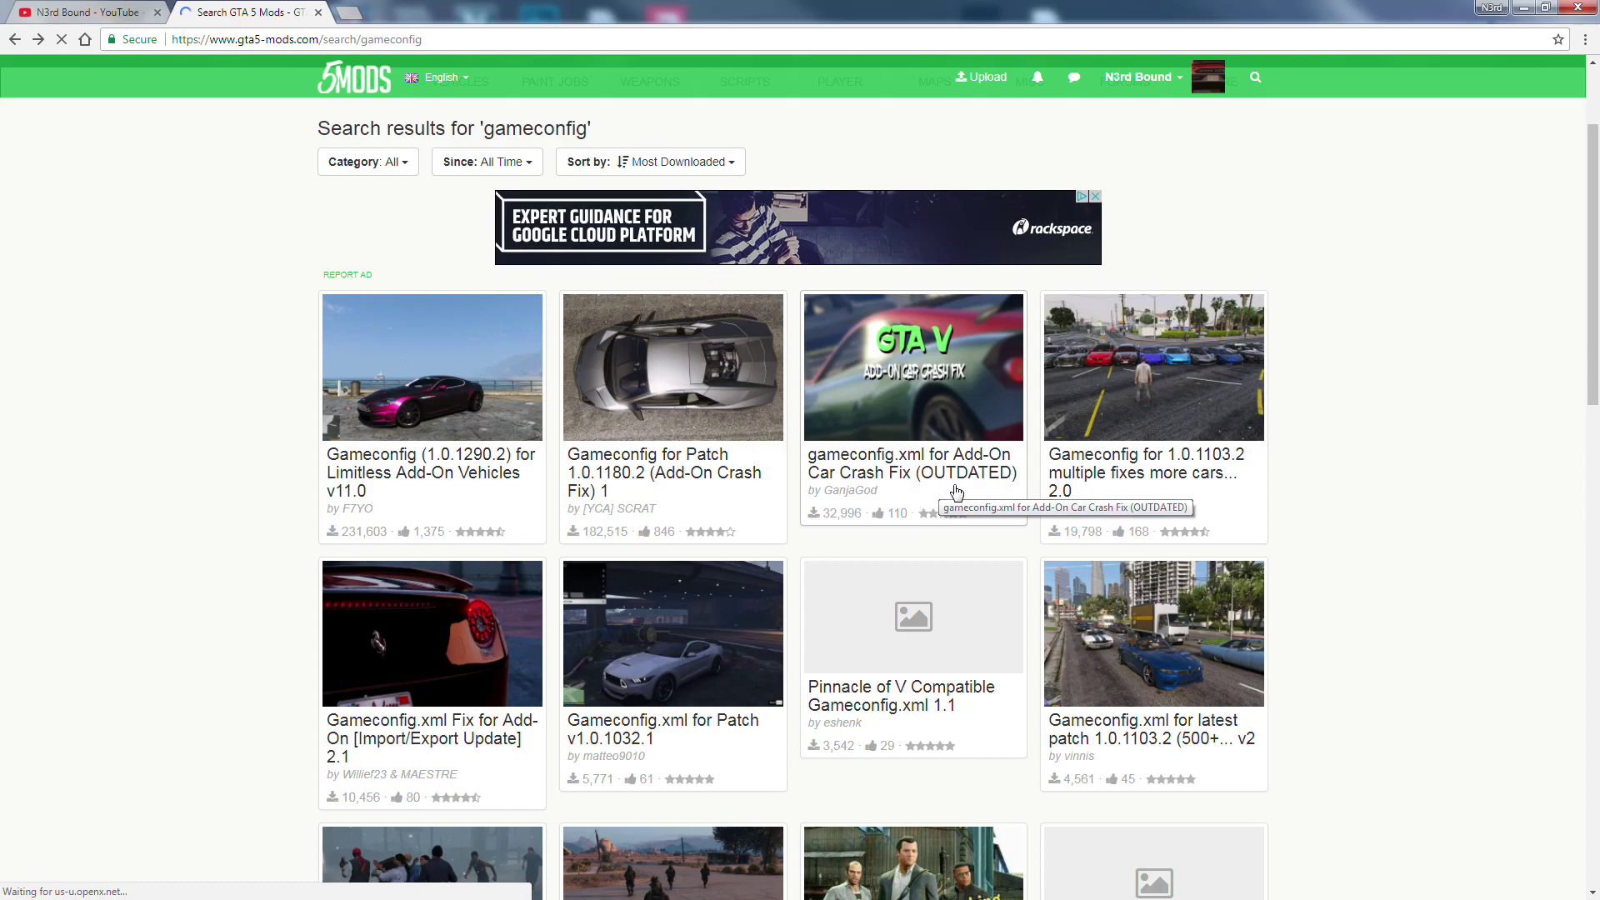
pyautogui.scroll(-1, 1193, 381)
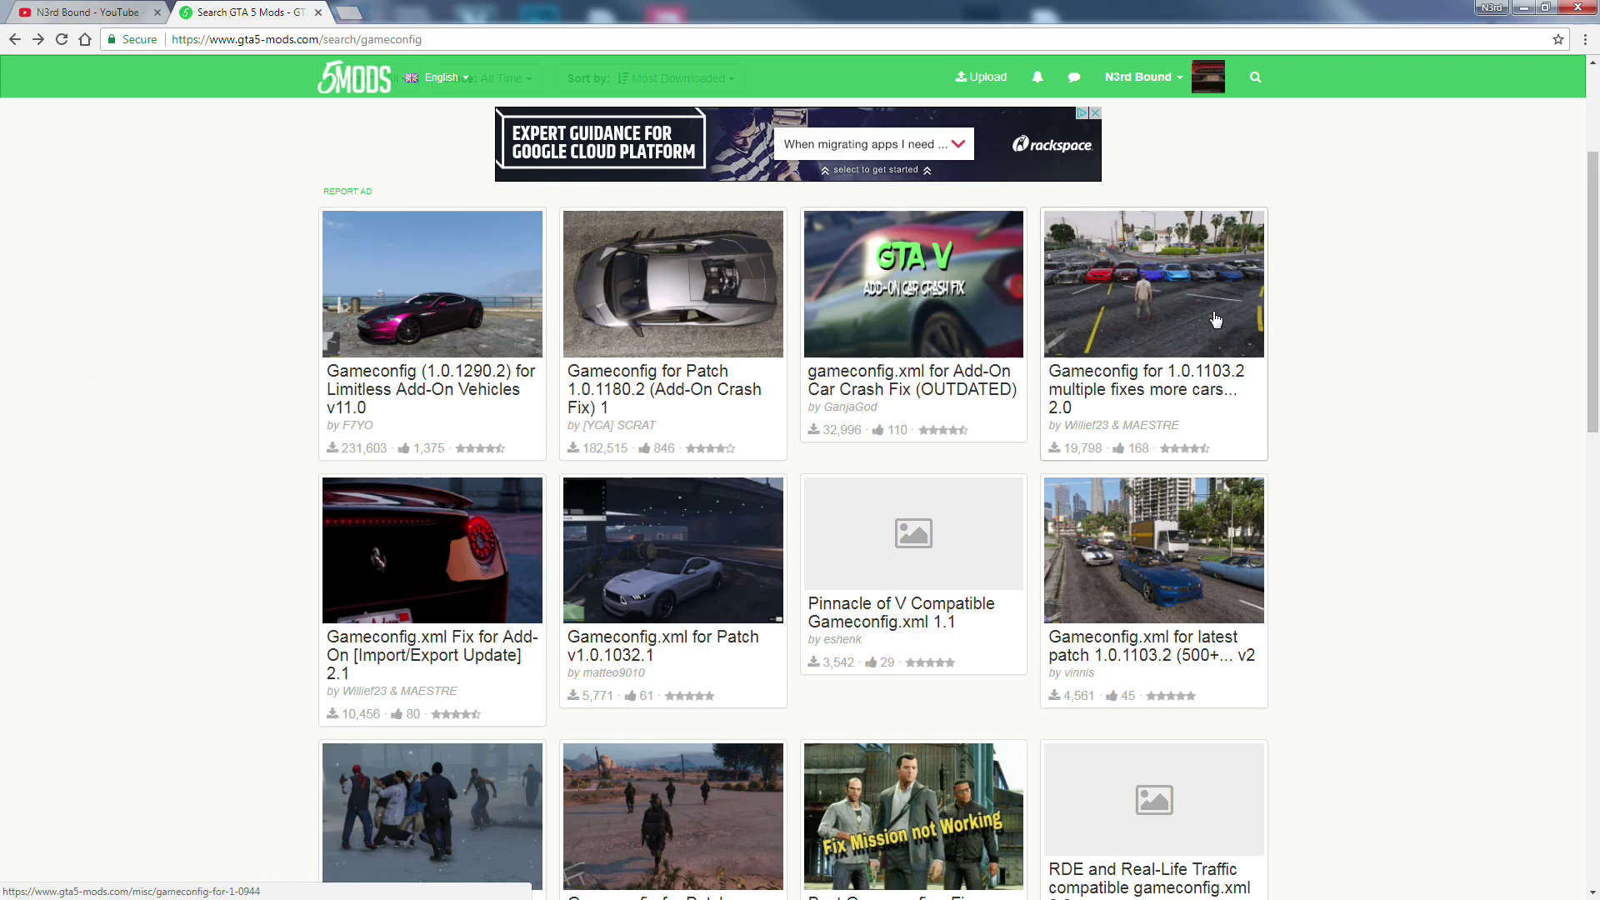
pyautogui.scroll(2, 1308, 469)
pyautogui.scroll(-8, 1312, 468)
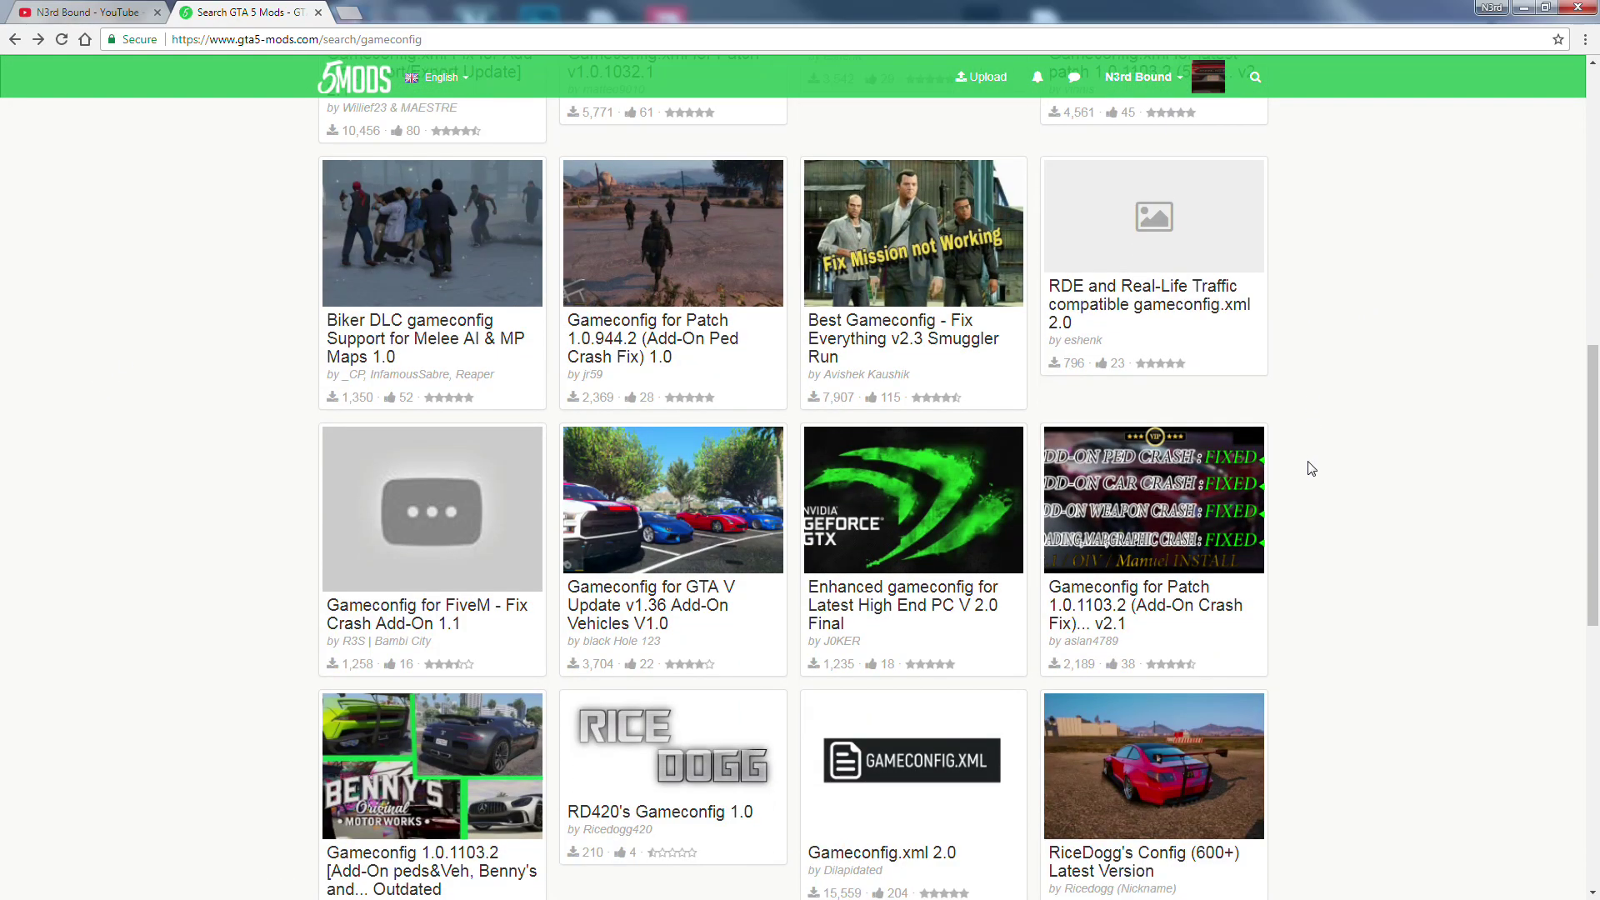
pyautogui.scroll(5, 1311, 468)
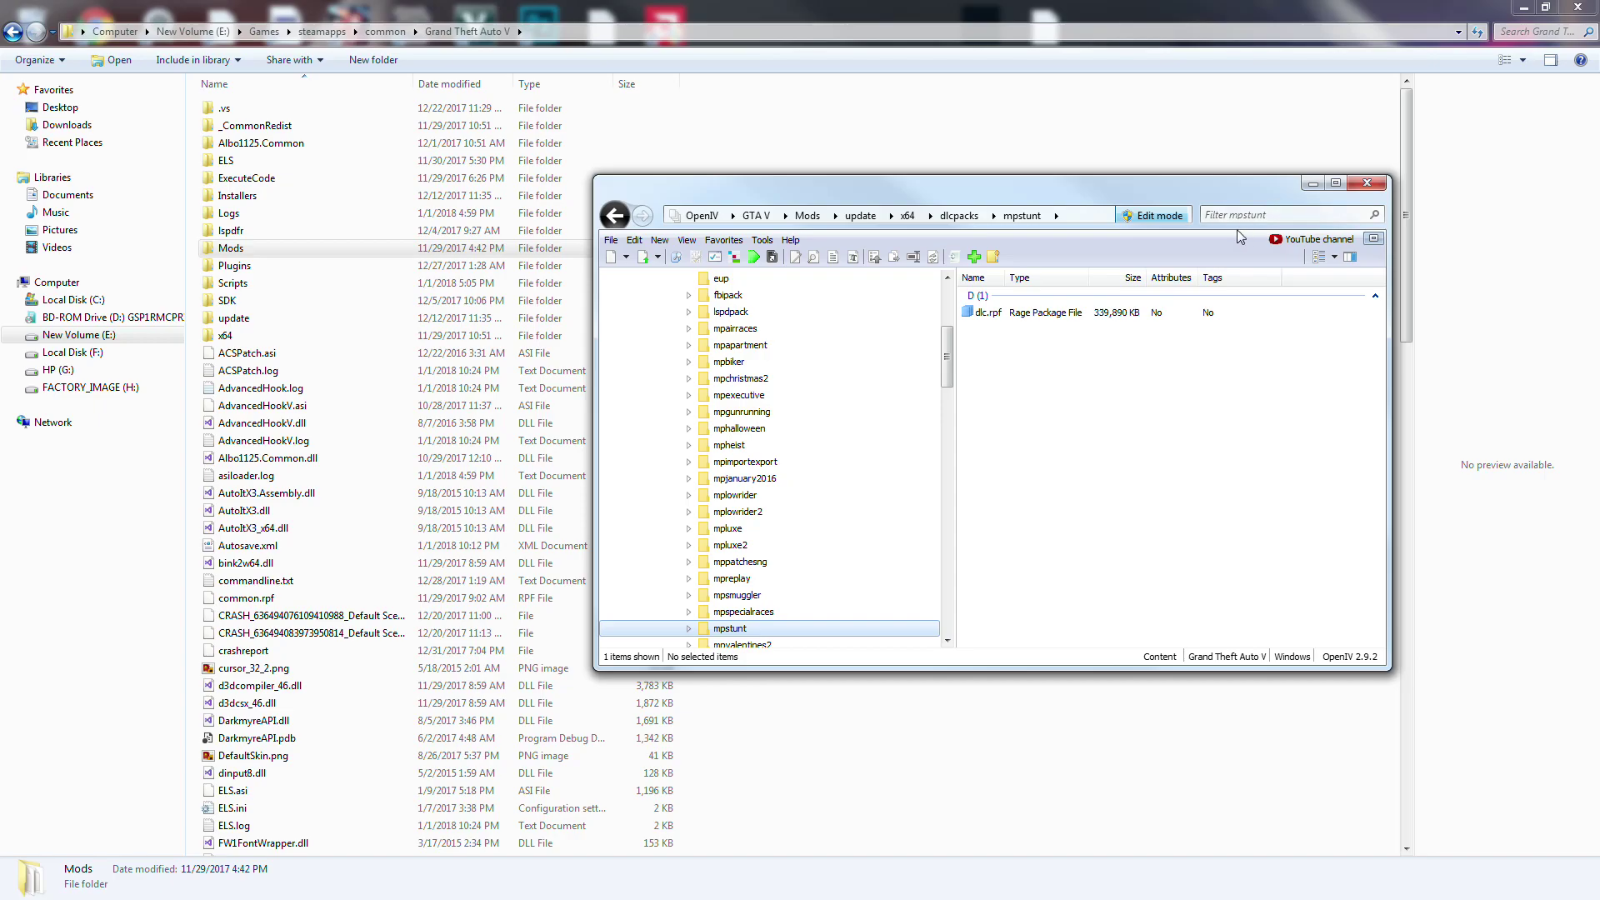
pyautogui.click(1312, 182)
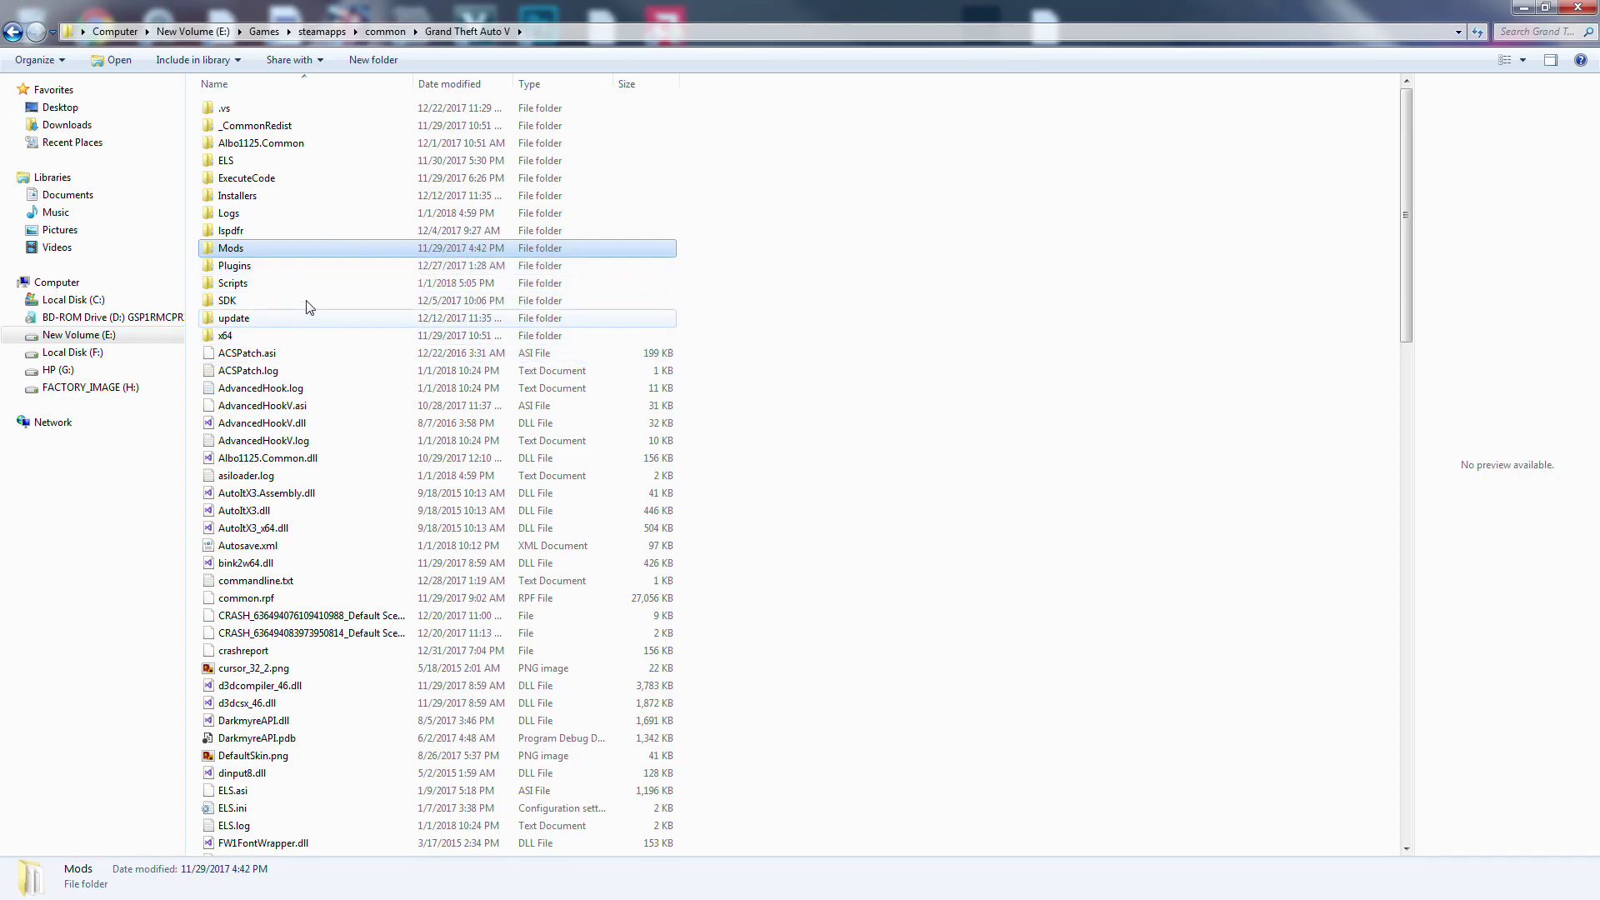
# Step: Open the Plugins folder and then its LSPDFR subfolder in the game directory
pyautogui.doubleClick(311, 266)
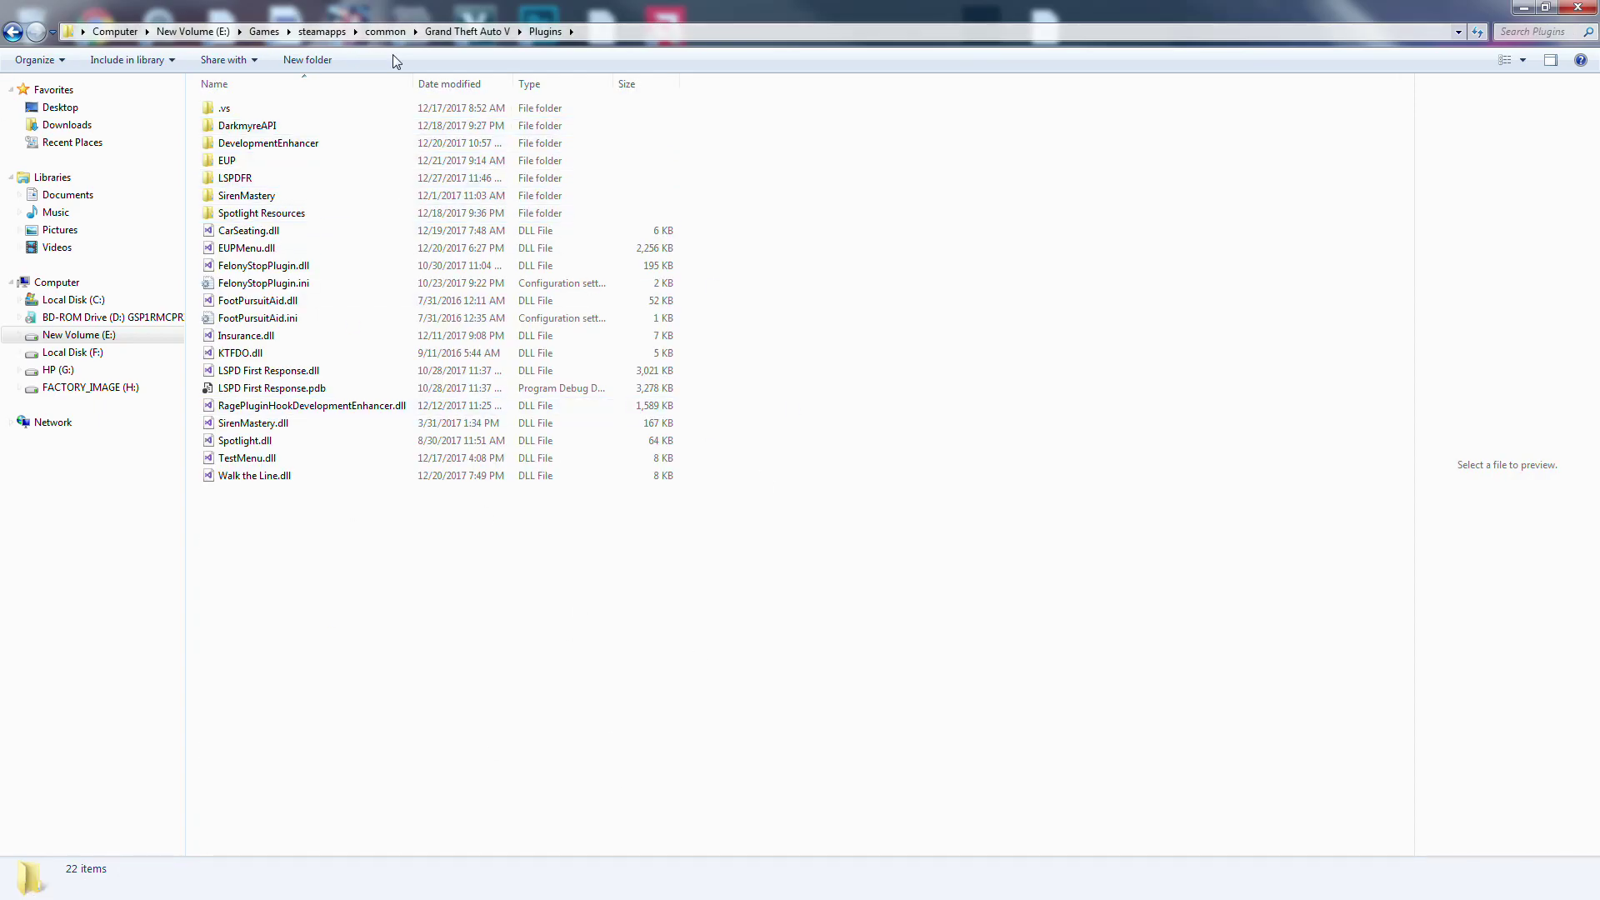
pyautogui.moveTo(319, 567); pyautogui.dragTo(341, 97)
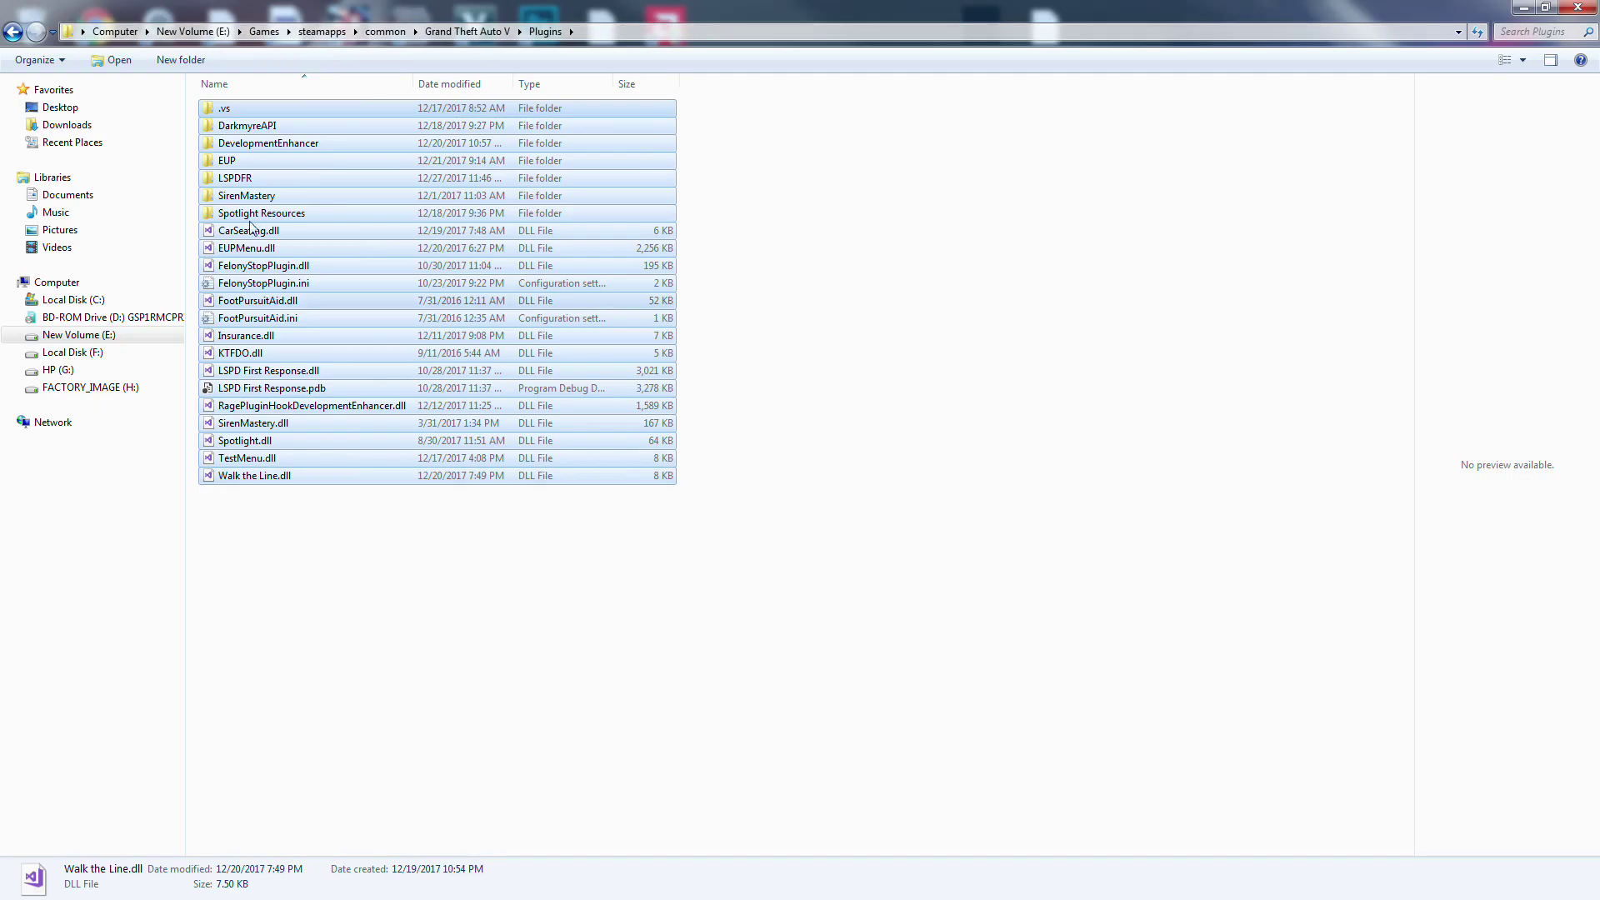
pyautogui.click(321, 493)
pyautogui.doubleClick(261, 180)
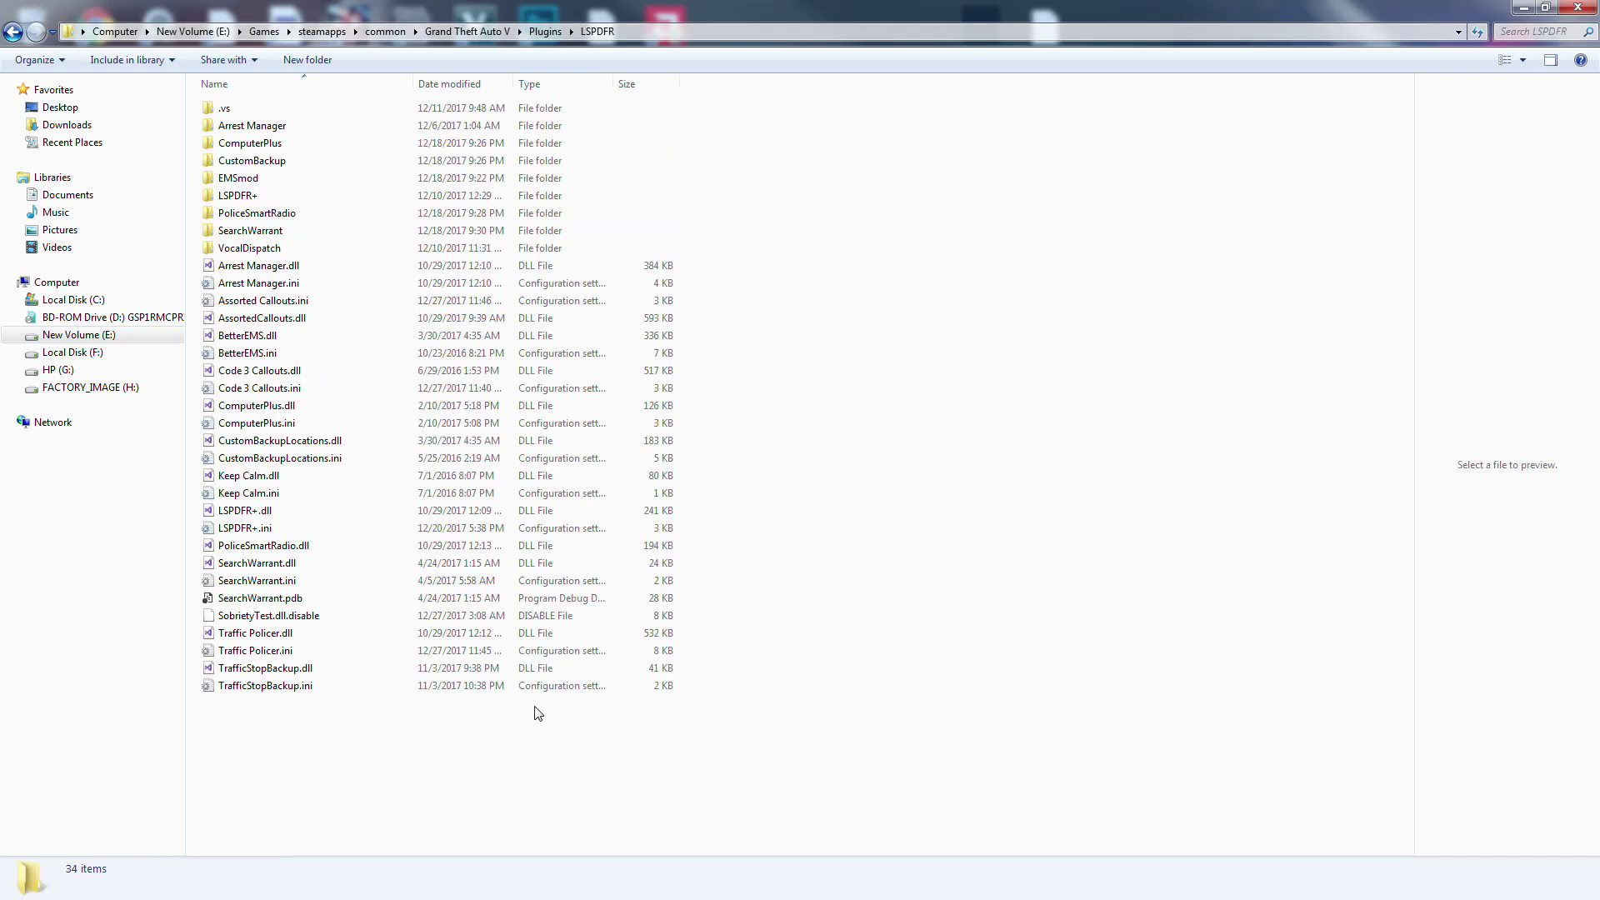
# Step: Select Code 3 Callouts.dll in the LSPDFR folder
pyautogui.moveTo(328, 779); pyautogui.dragTo(390, 93)
pyautogui.click(506, 781)
pyautogui.click(317, 375)
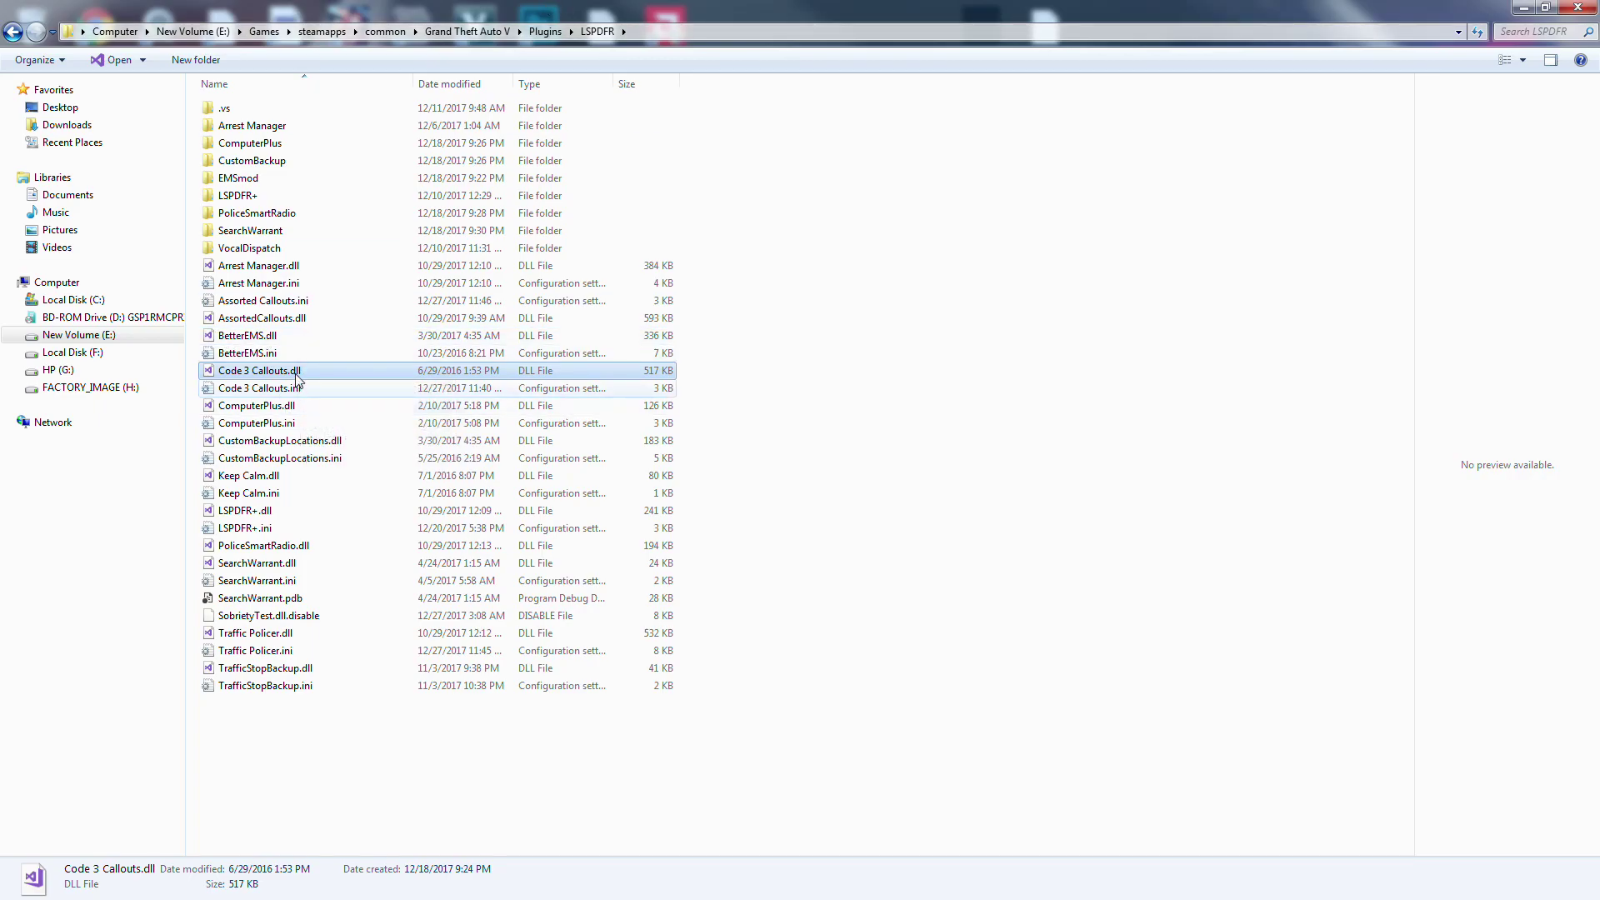
pyautogui.click(327, 377)
pyautogui.press('Up')
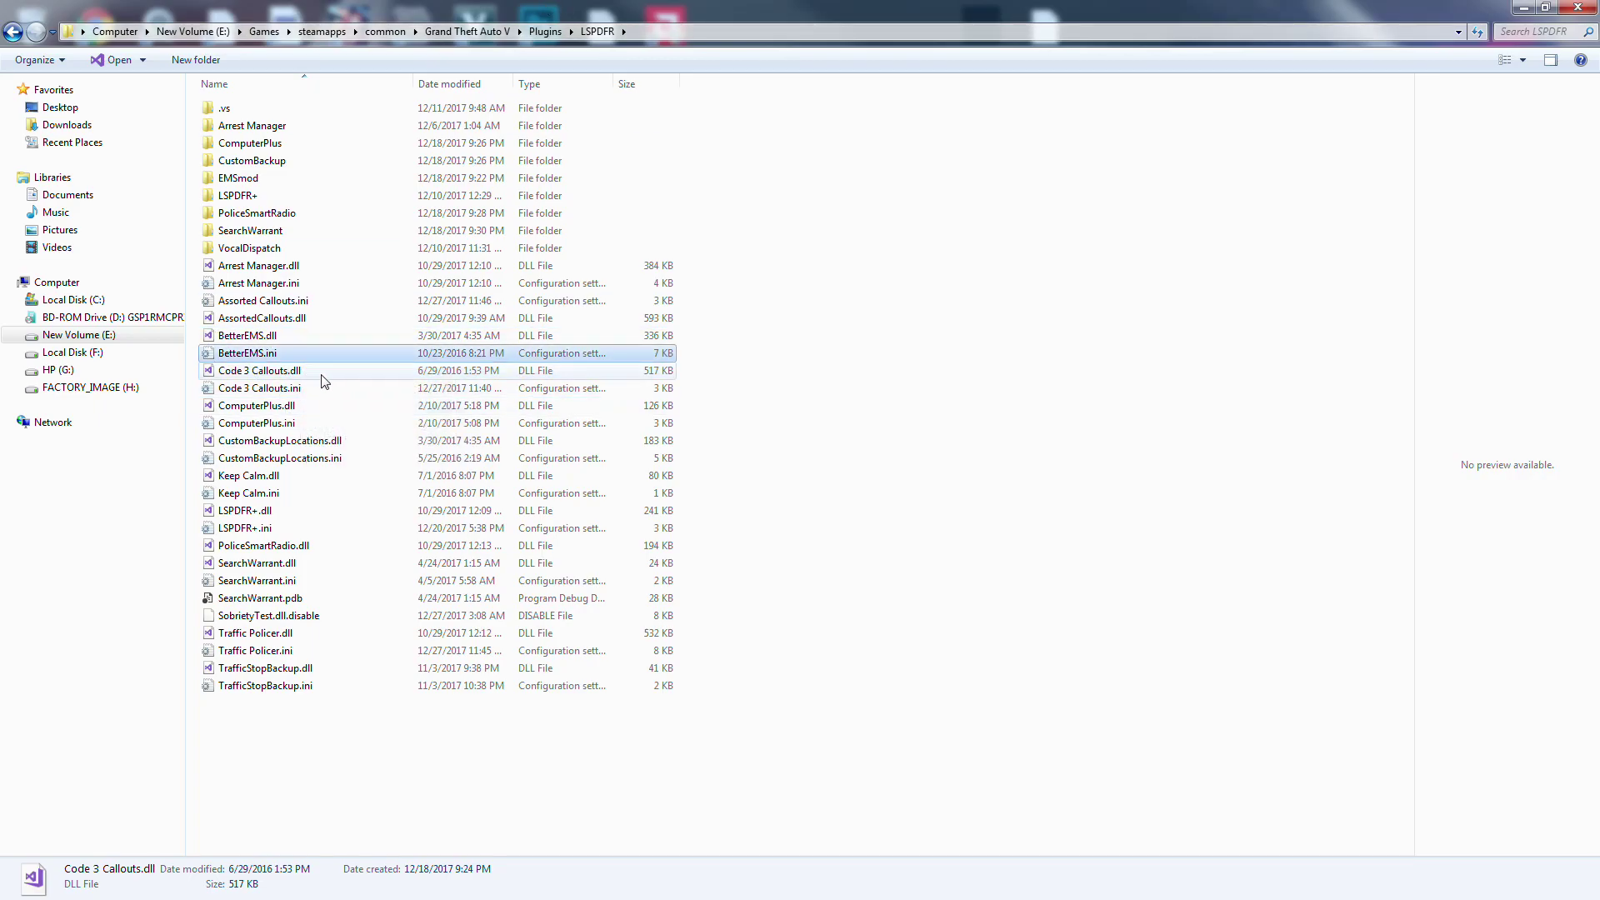
pyautogui.click(325, 375)
# Step: Append .disable to Code 3 Callouts.dll and accept the extension-change warning
pyautogui.click(318, 372)
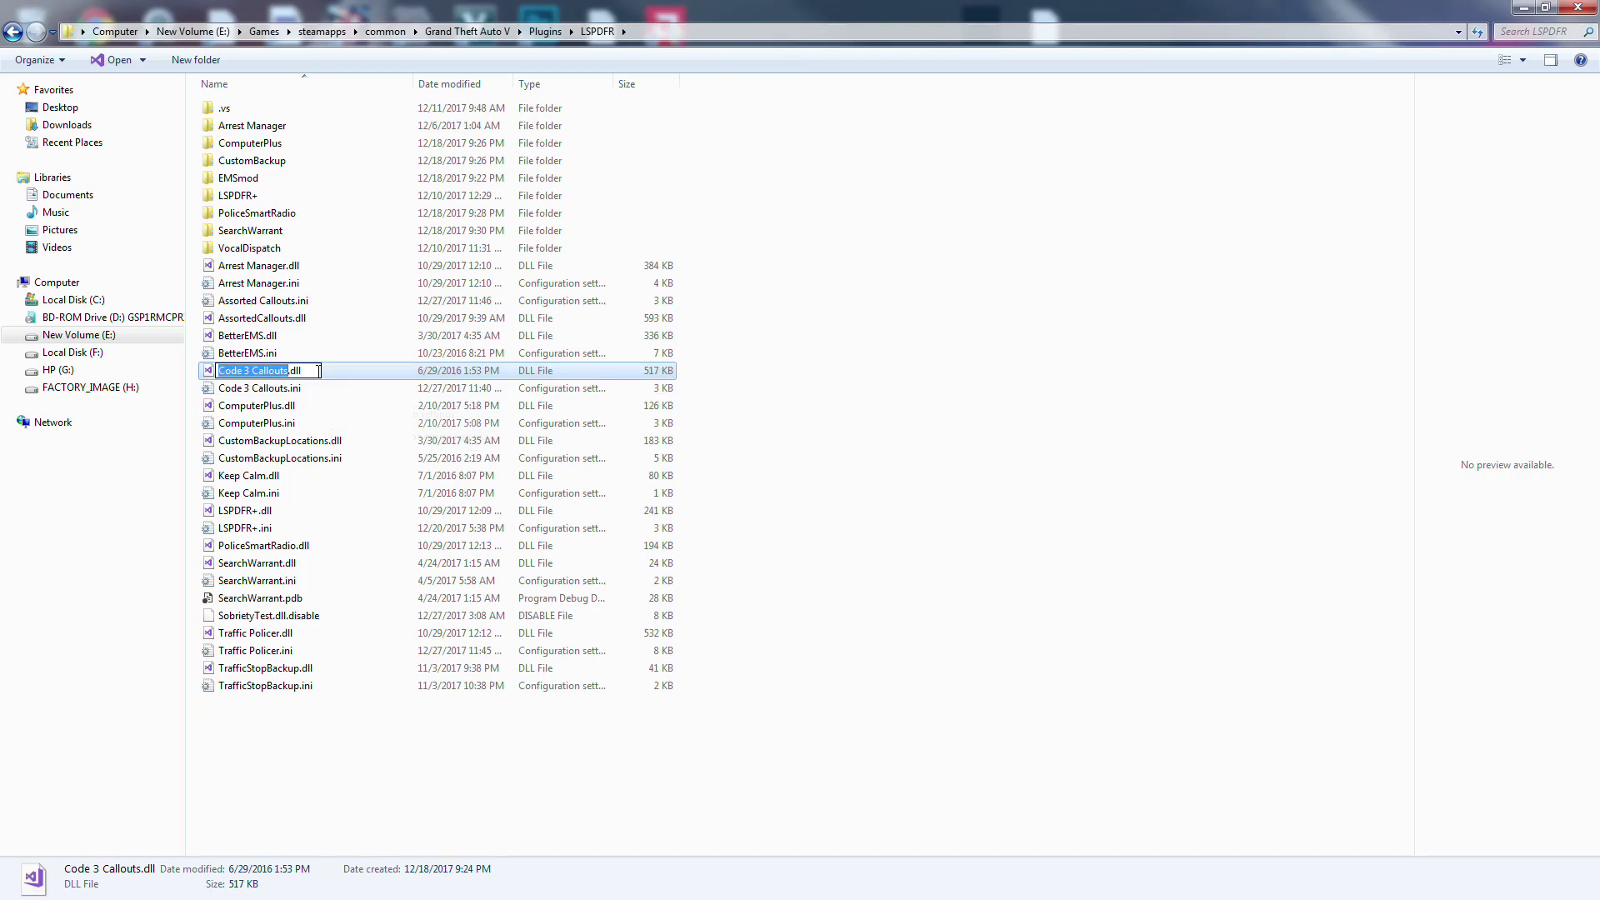
pyautogui.click(318, 371)
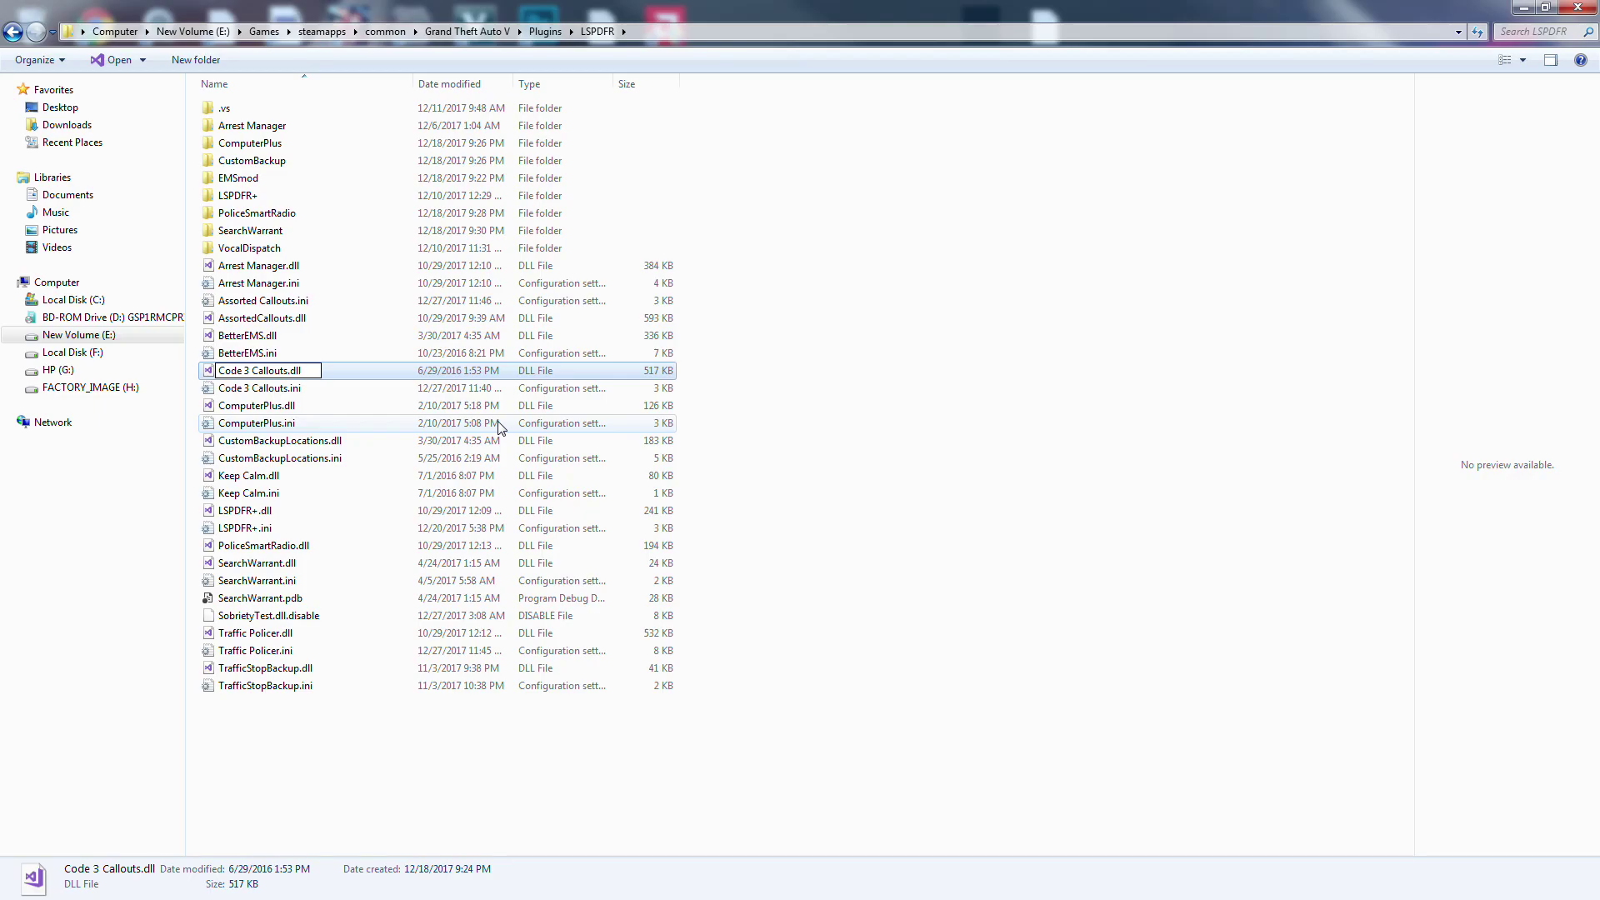
pyautogui.write('.')
pyautogui.write('disabl')
pyautogui.write('e')
pyautogui.press('Return')
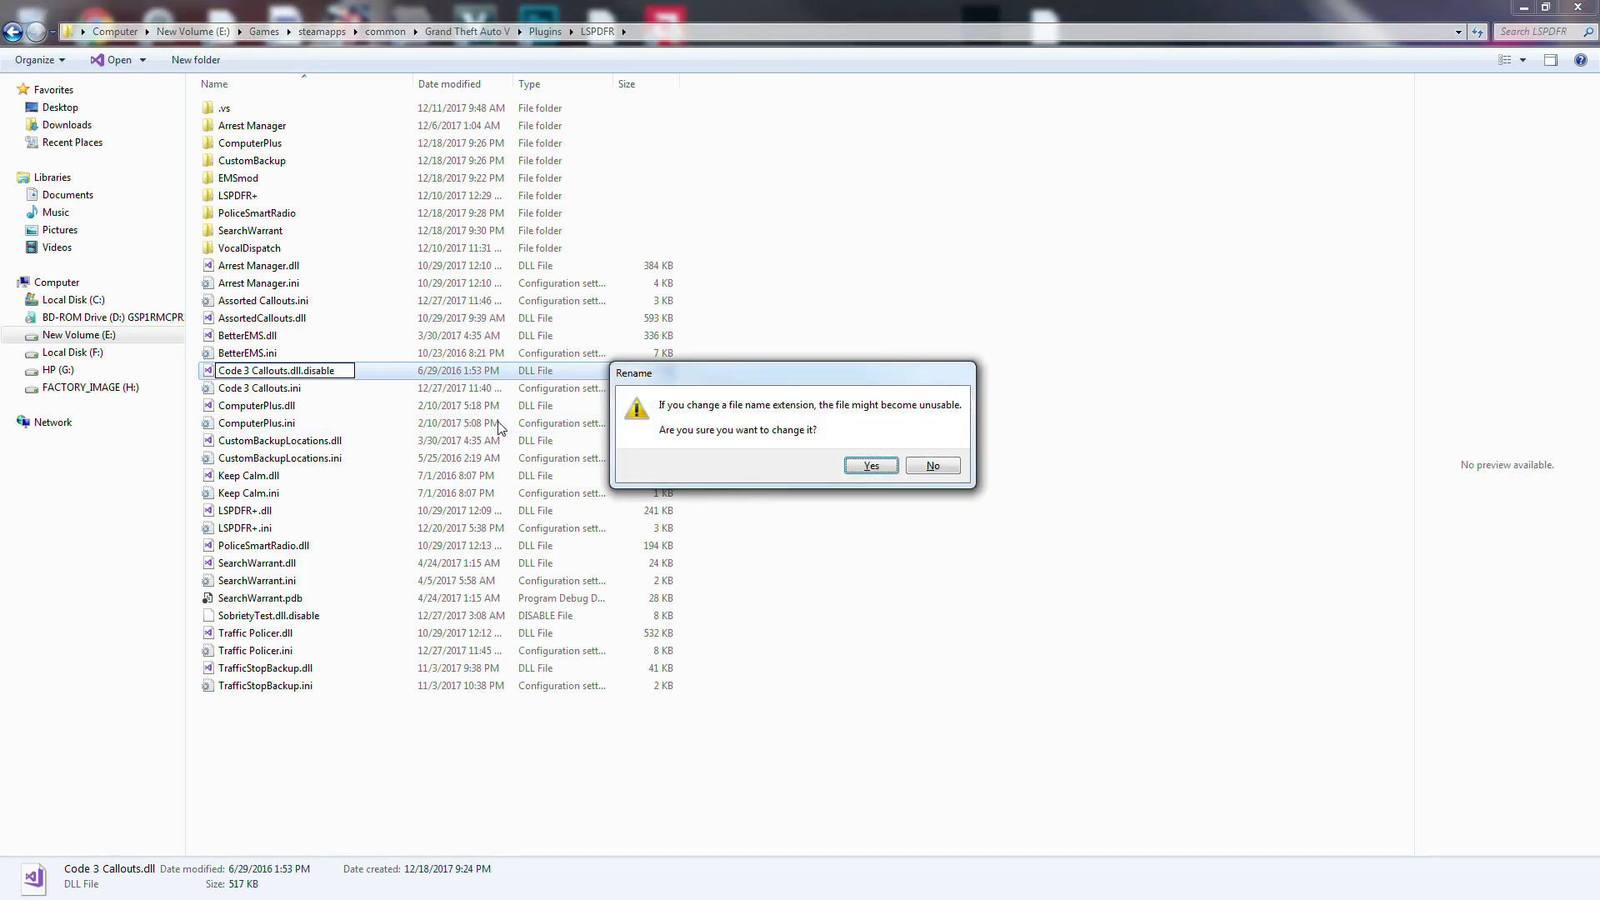
pyautogui.click(867, 467)
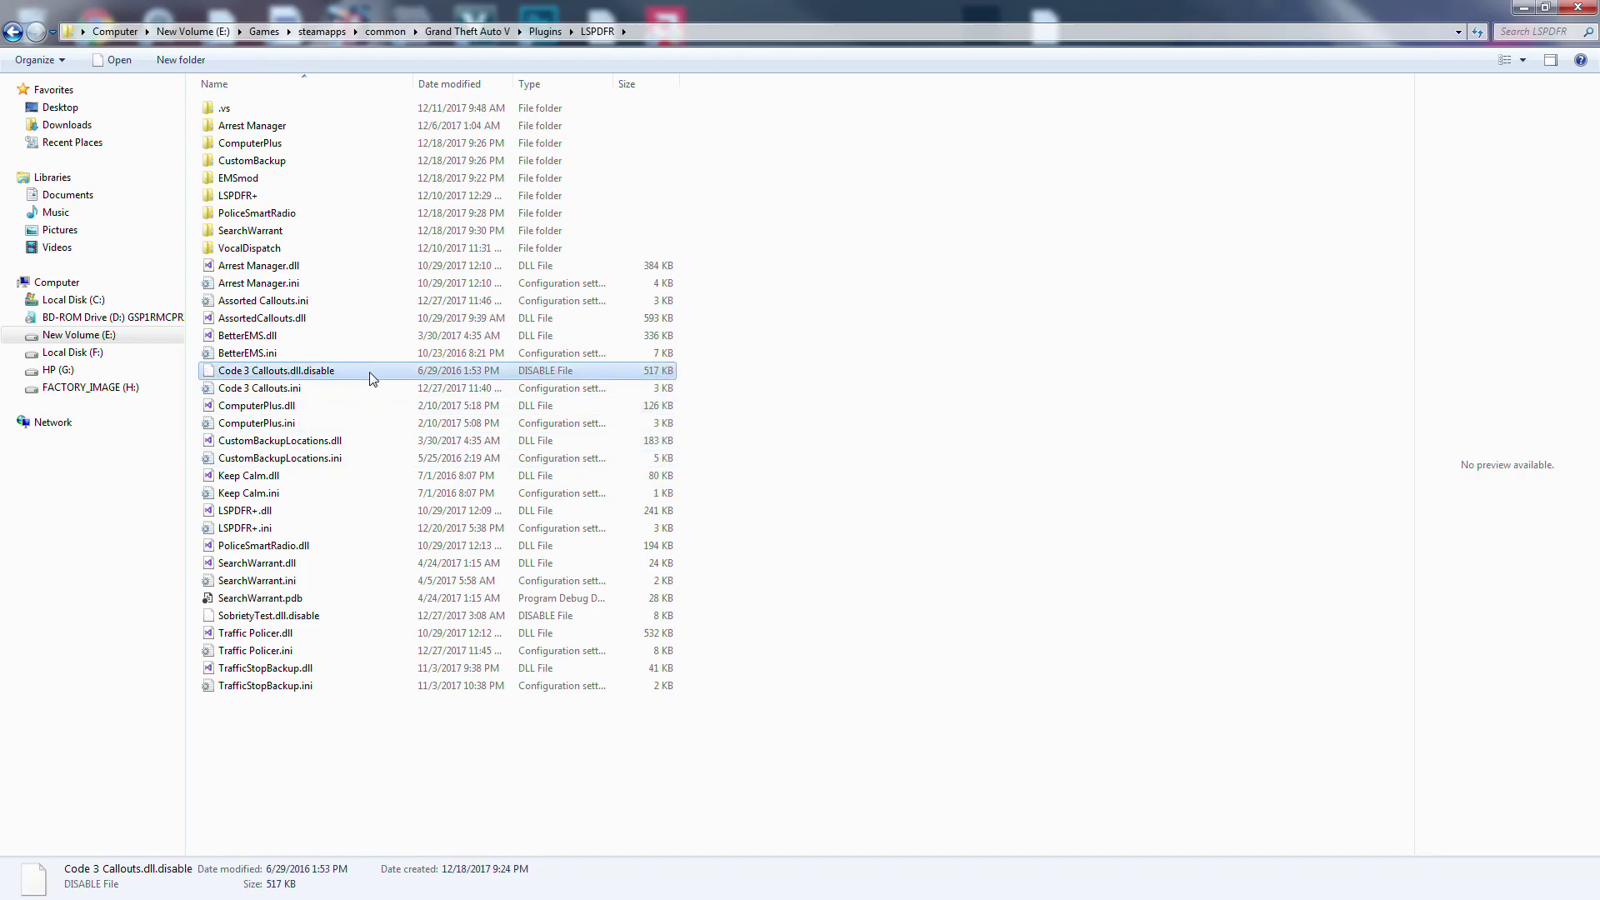
pyautogui.click(238, 371)
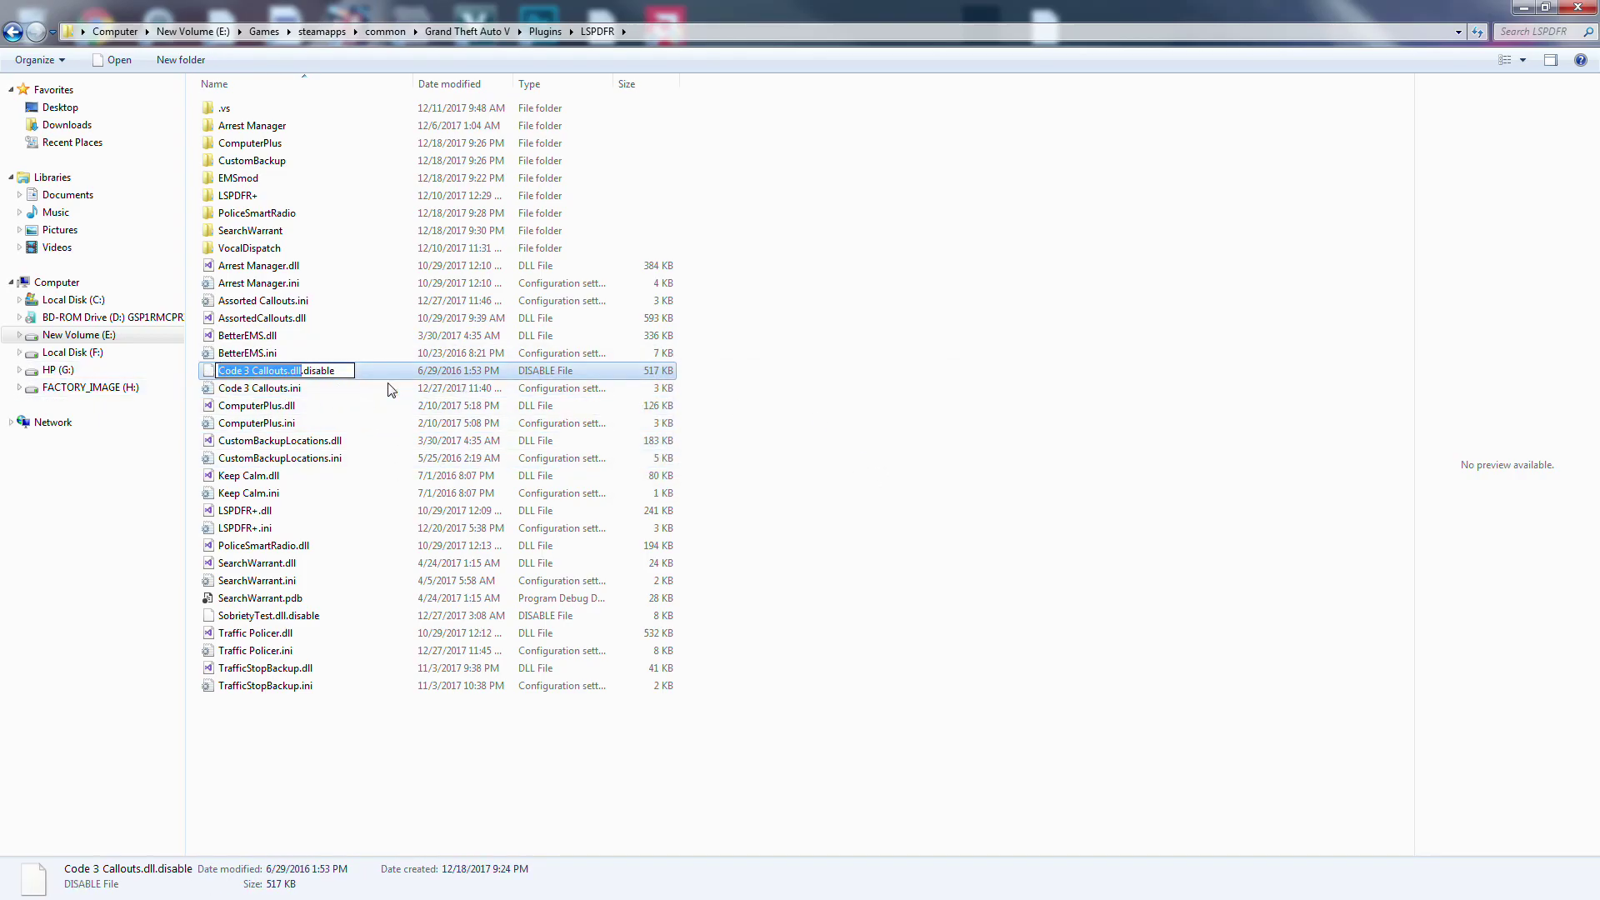
pyautogui.click(798, 378)
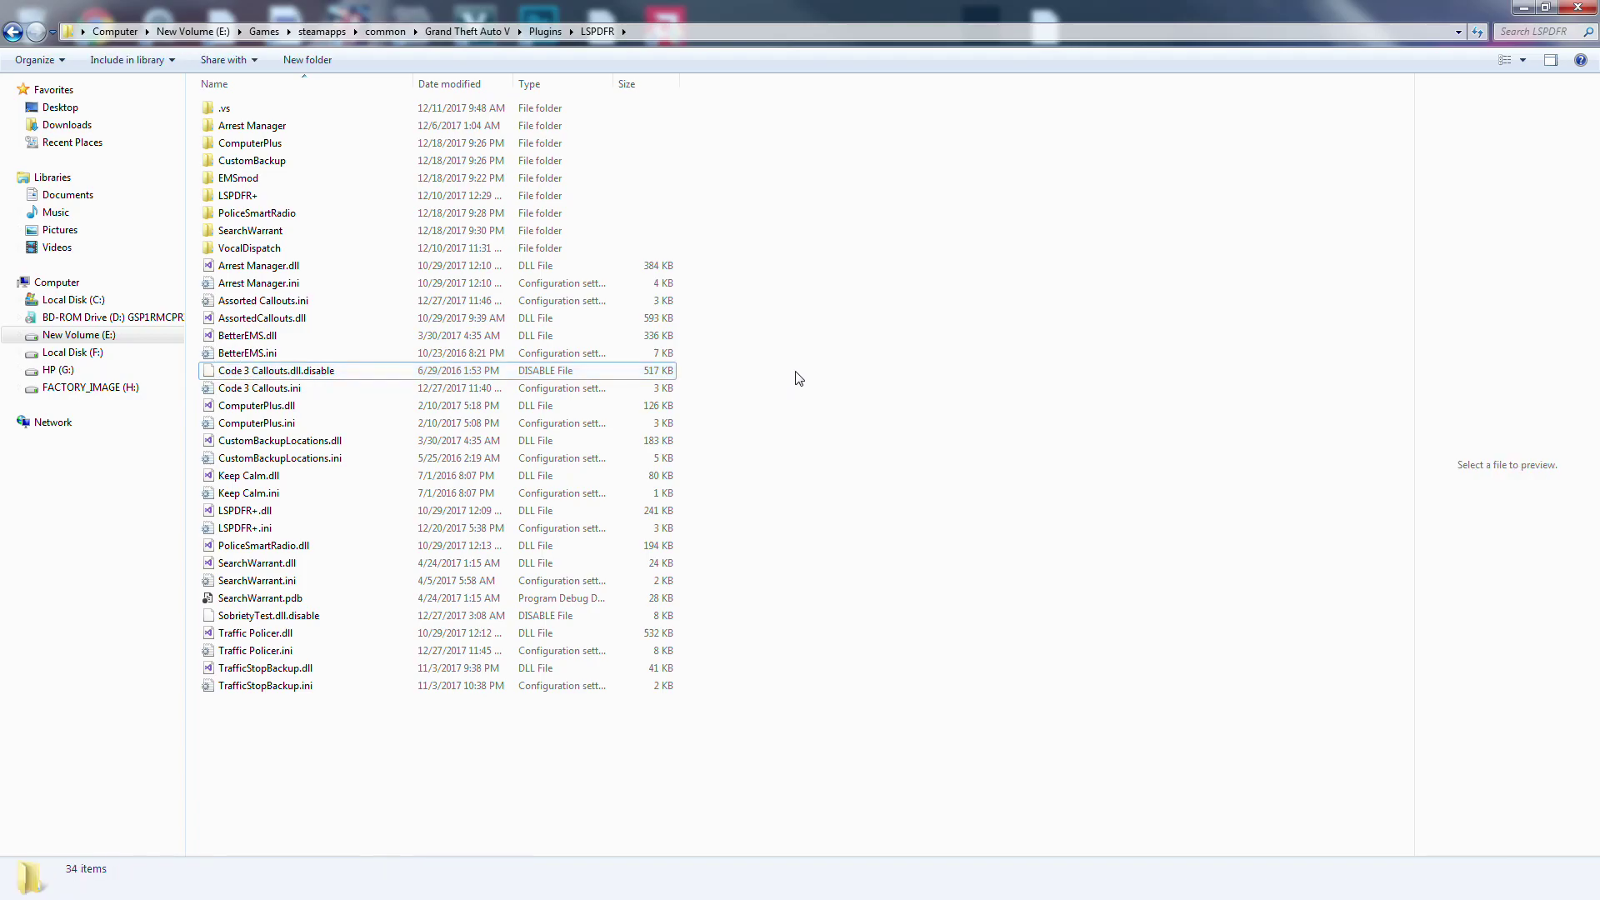
pyautogui.click(544, 372)
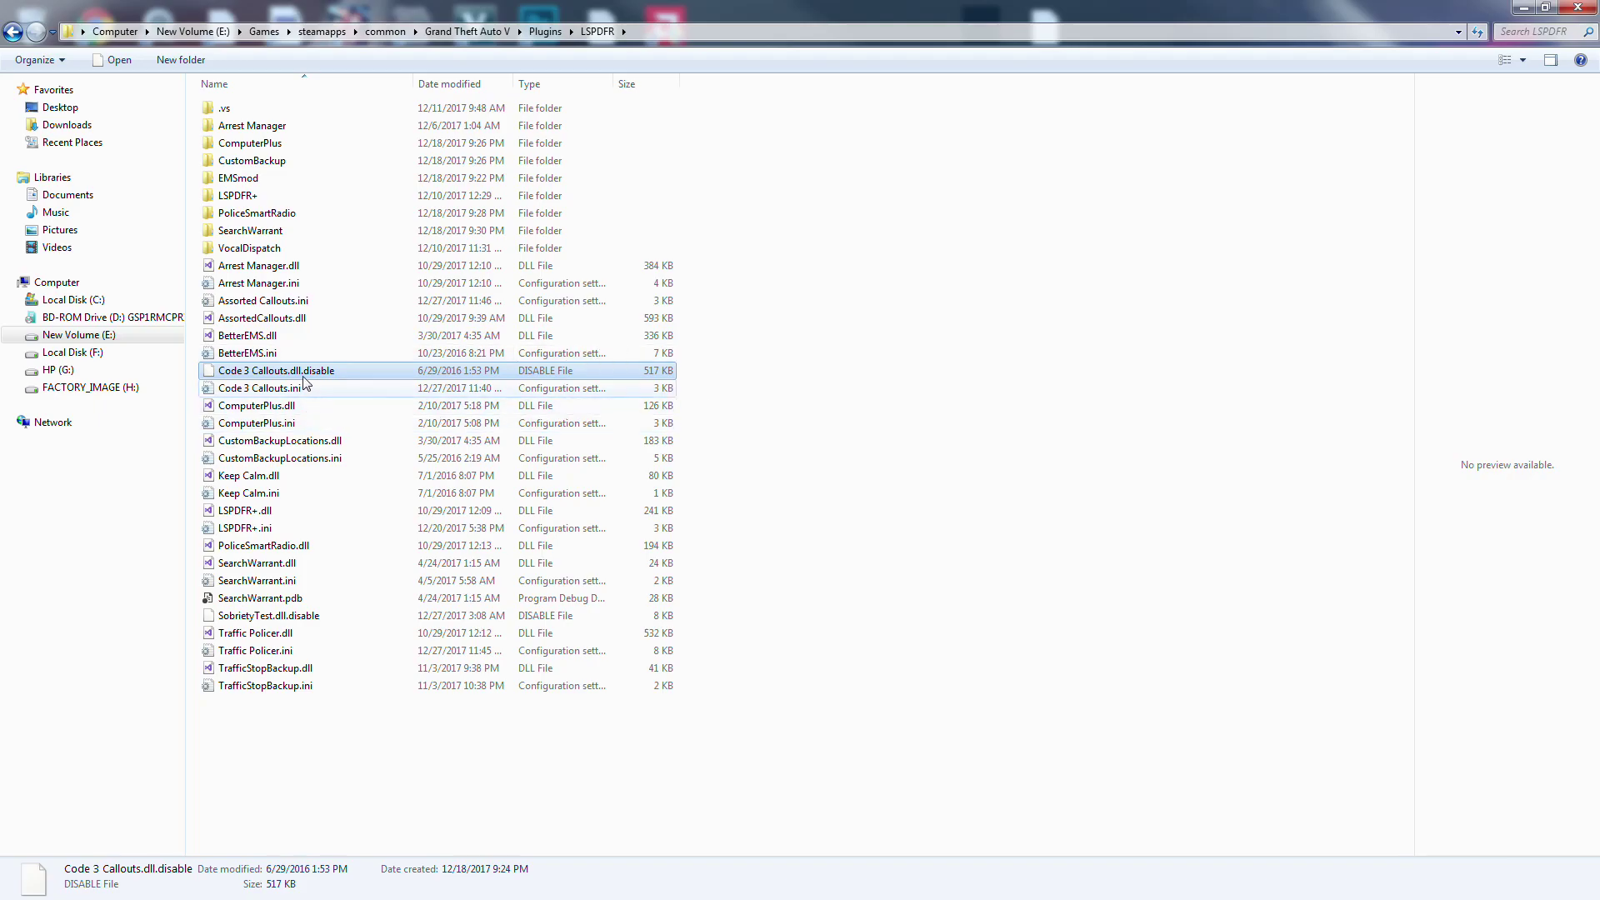
pyautogui.click(294, 372)
pyautogui.press('Escape')
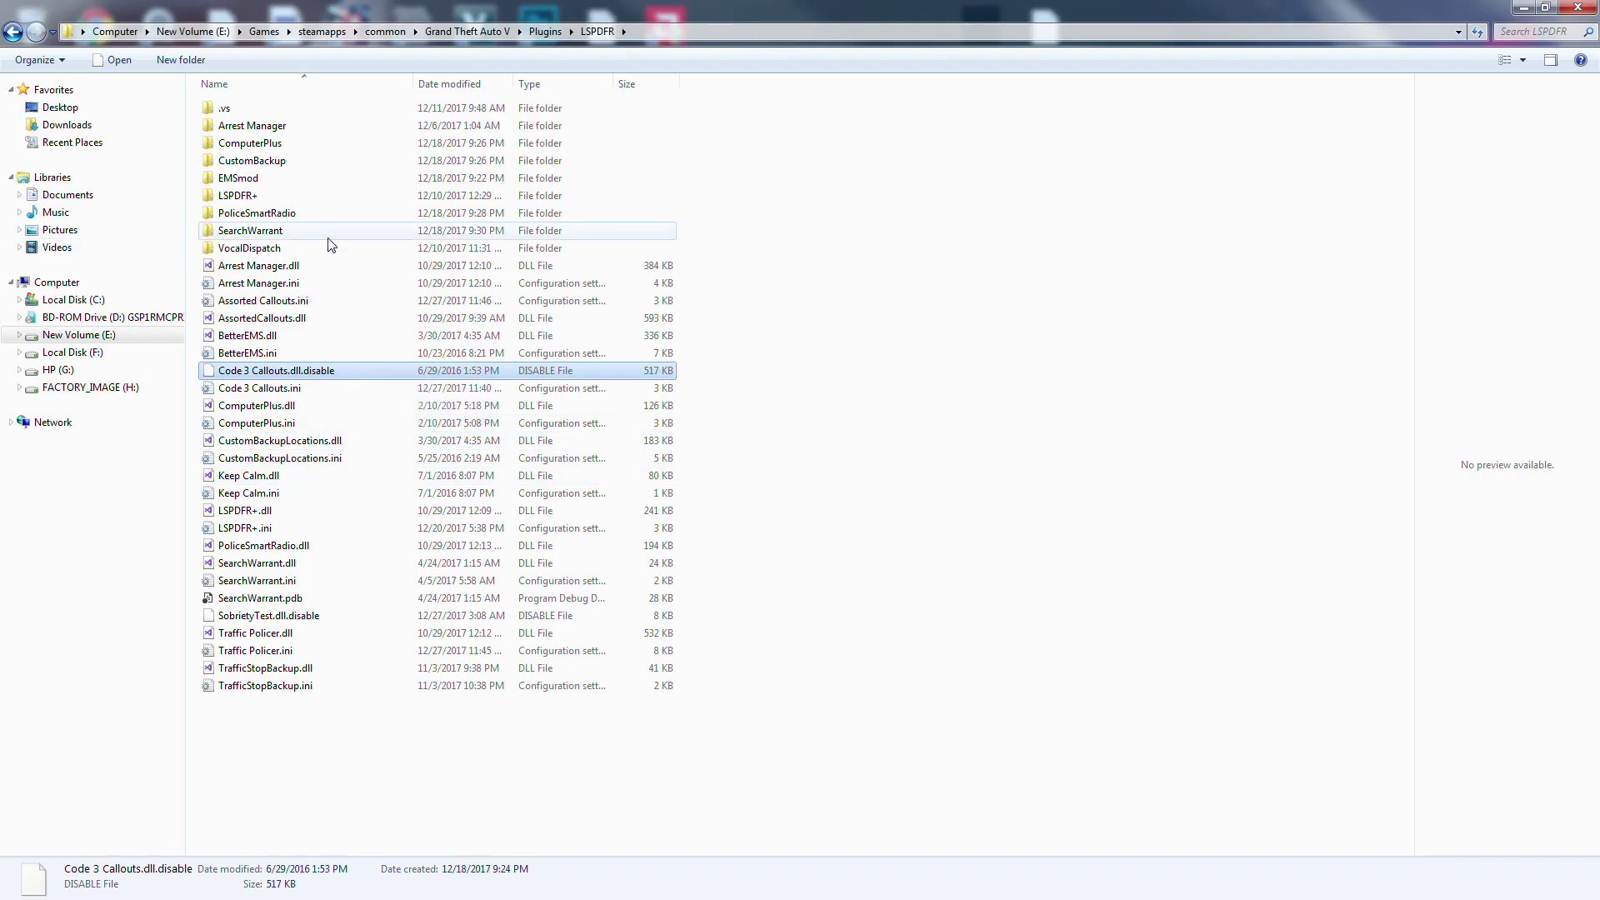
pyautogui.click(333, 406)
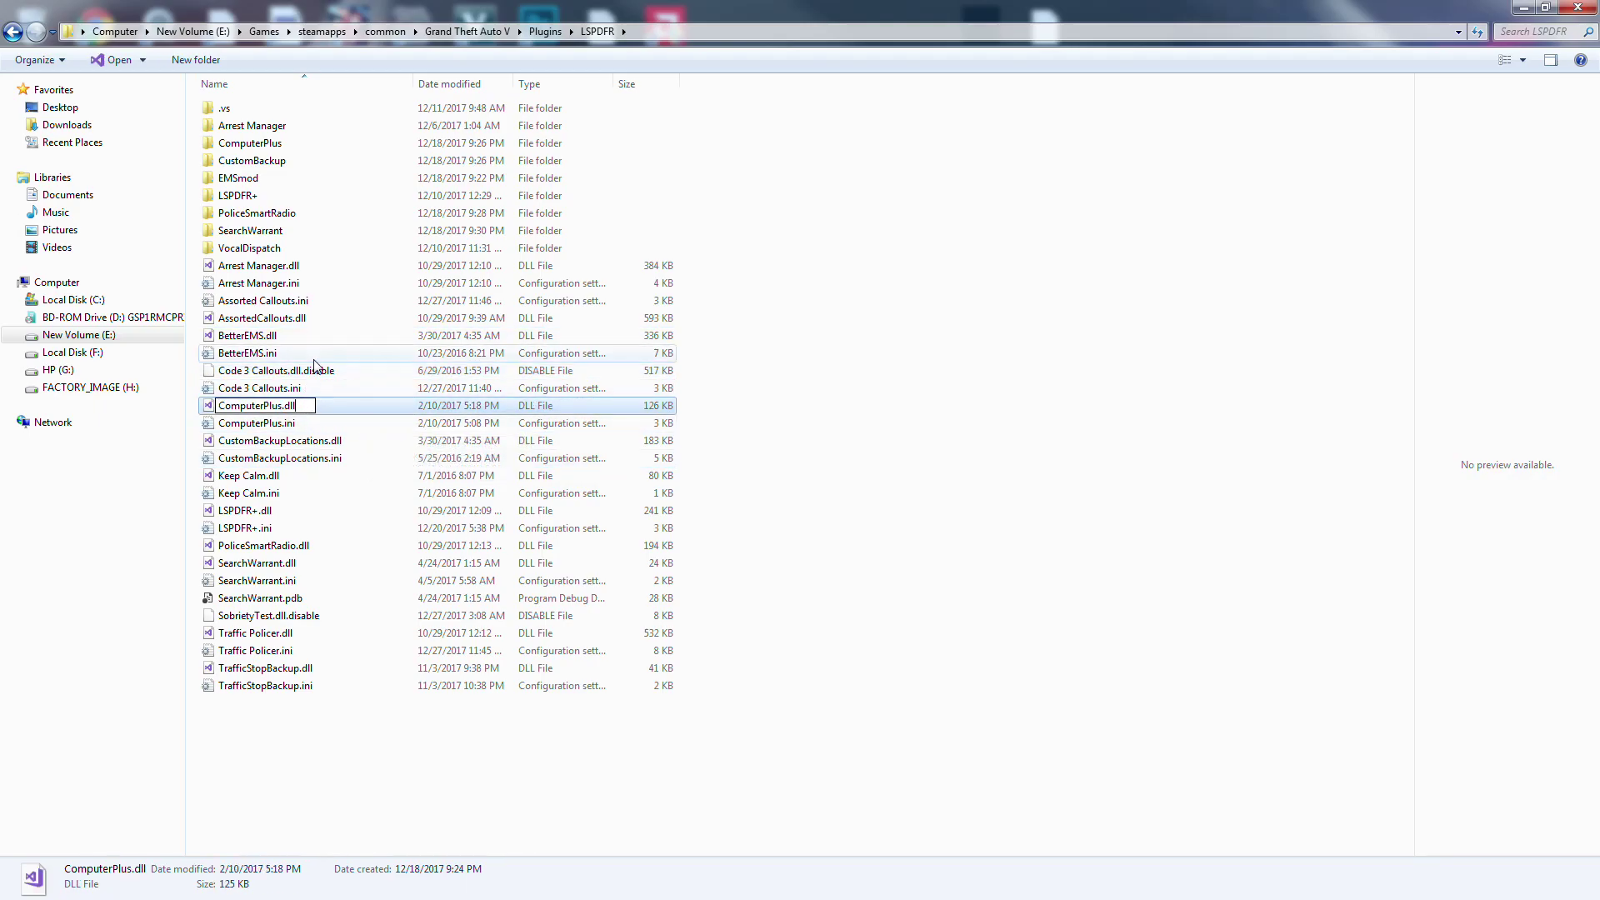
pyautogui.press('Down')
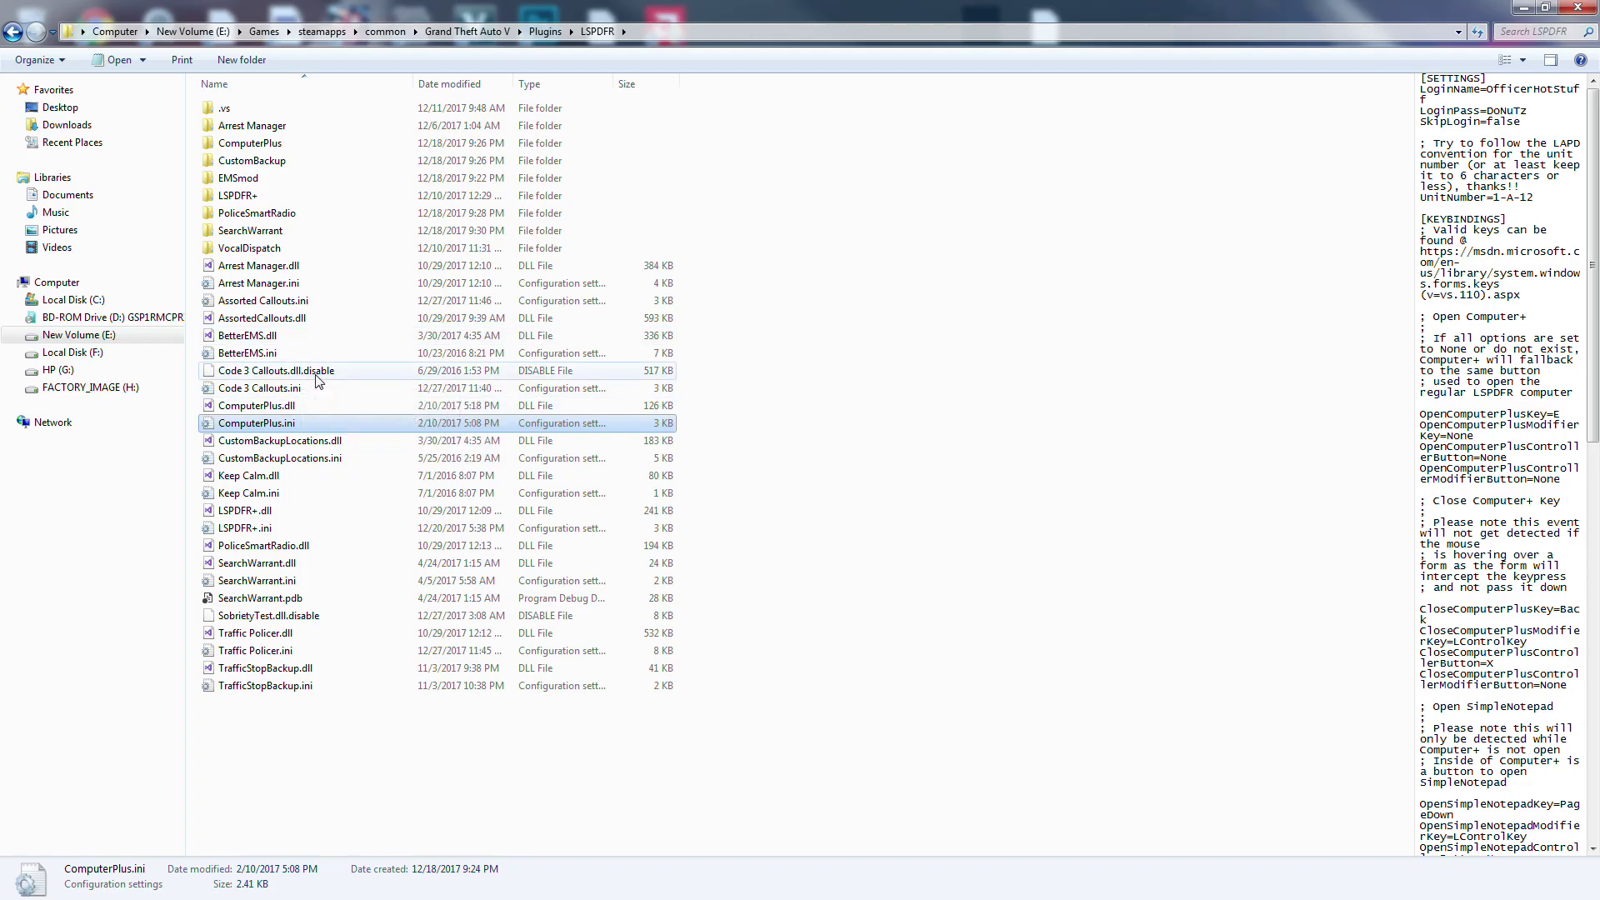
pyautogui.click(318, 375)
pyautogui.click(336, 374)
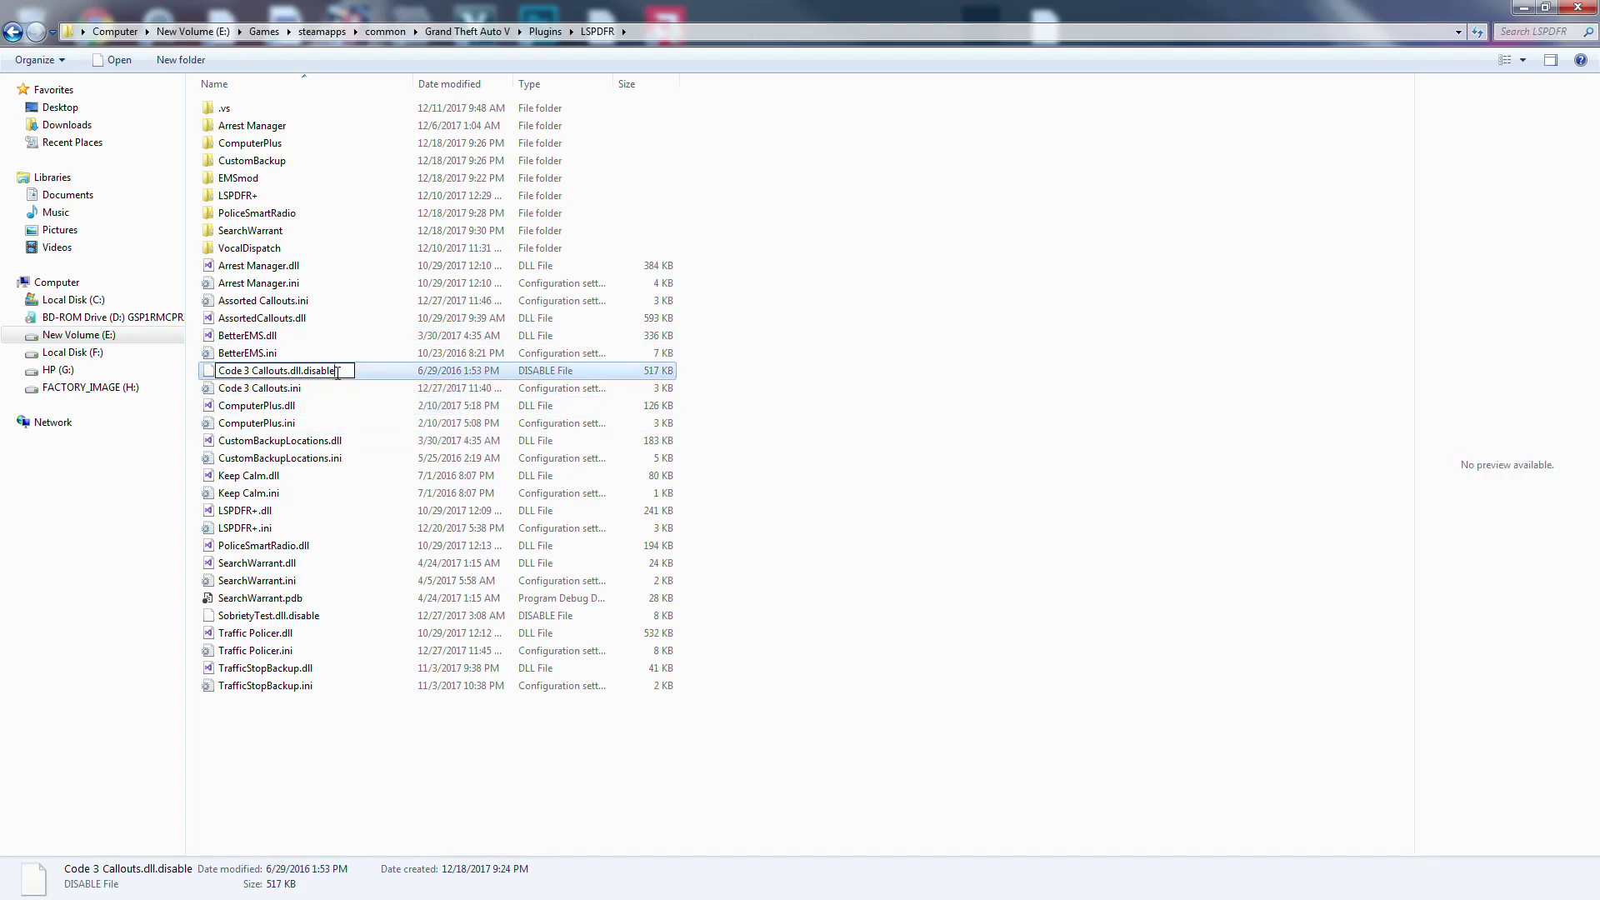
pyautogui.click(335, 371)
pyautogui.press('BackSpace')
pyautogui.press('BackSpace')
pyautogui.press('BackSpace')
pyautogui.press('BackSpace')
pyautogui.press('BackSpace')
pyautogui.press('BackSpace')
pyautogui.press('BackSpace')
pyautogui.press('BackSpace')
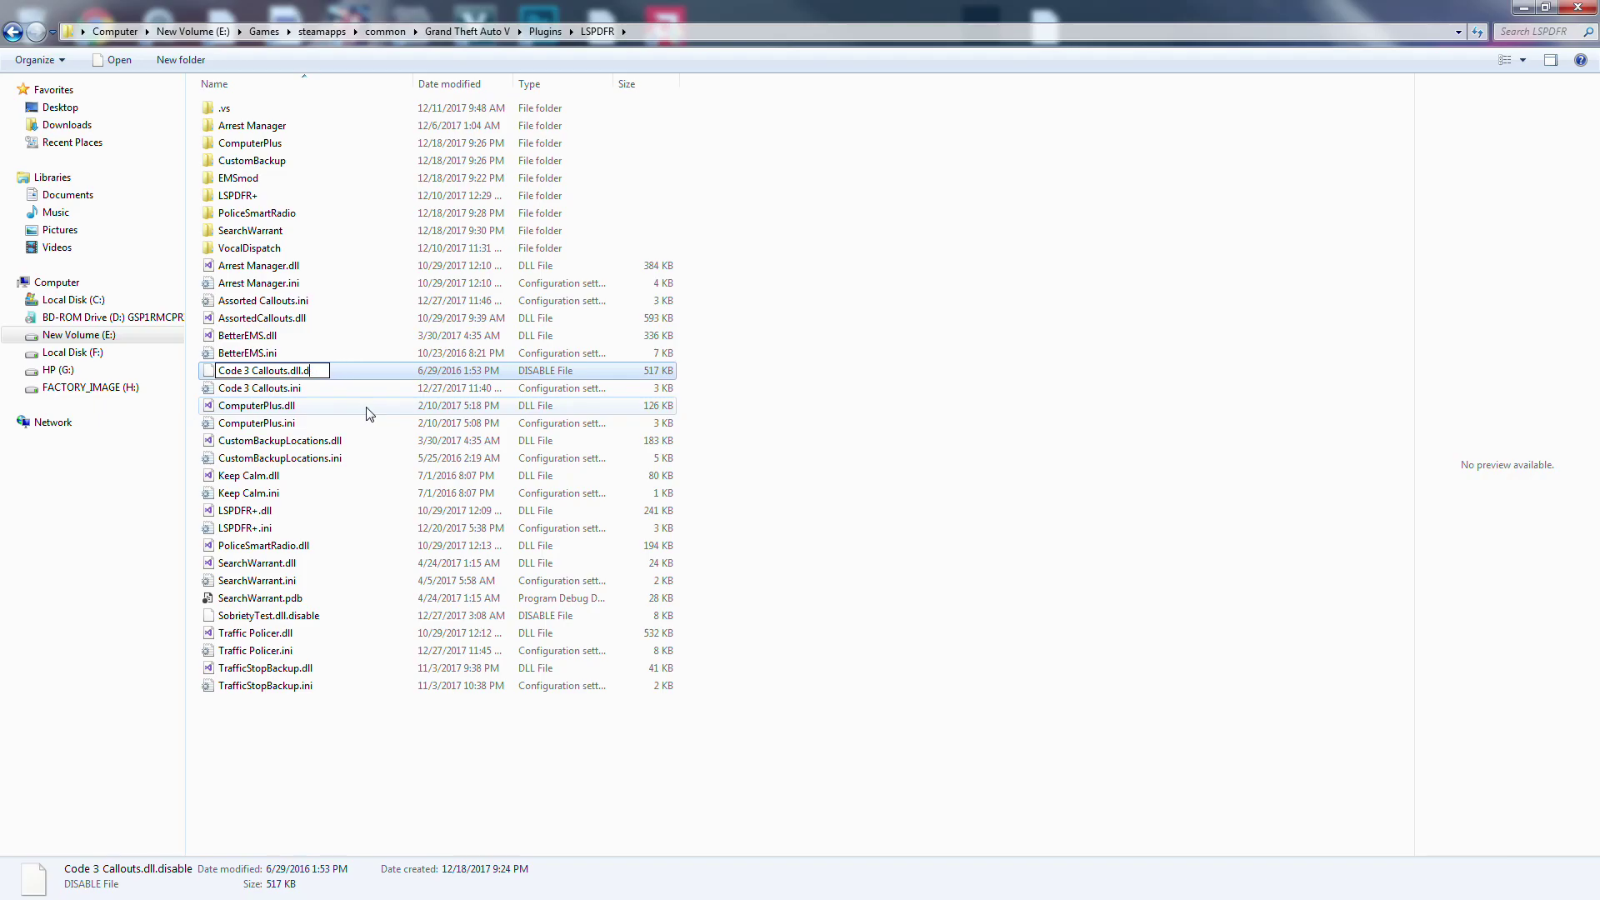
pyautogui.press('Return')
pyautogui.press('Return')
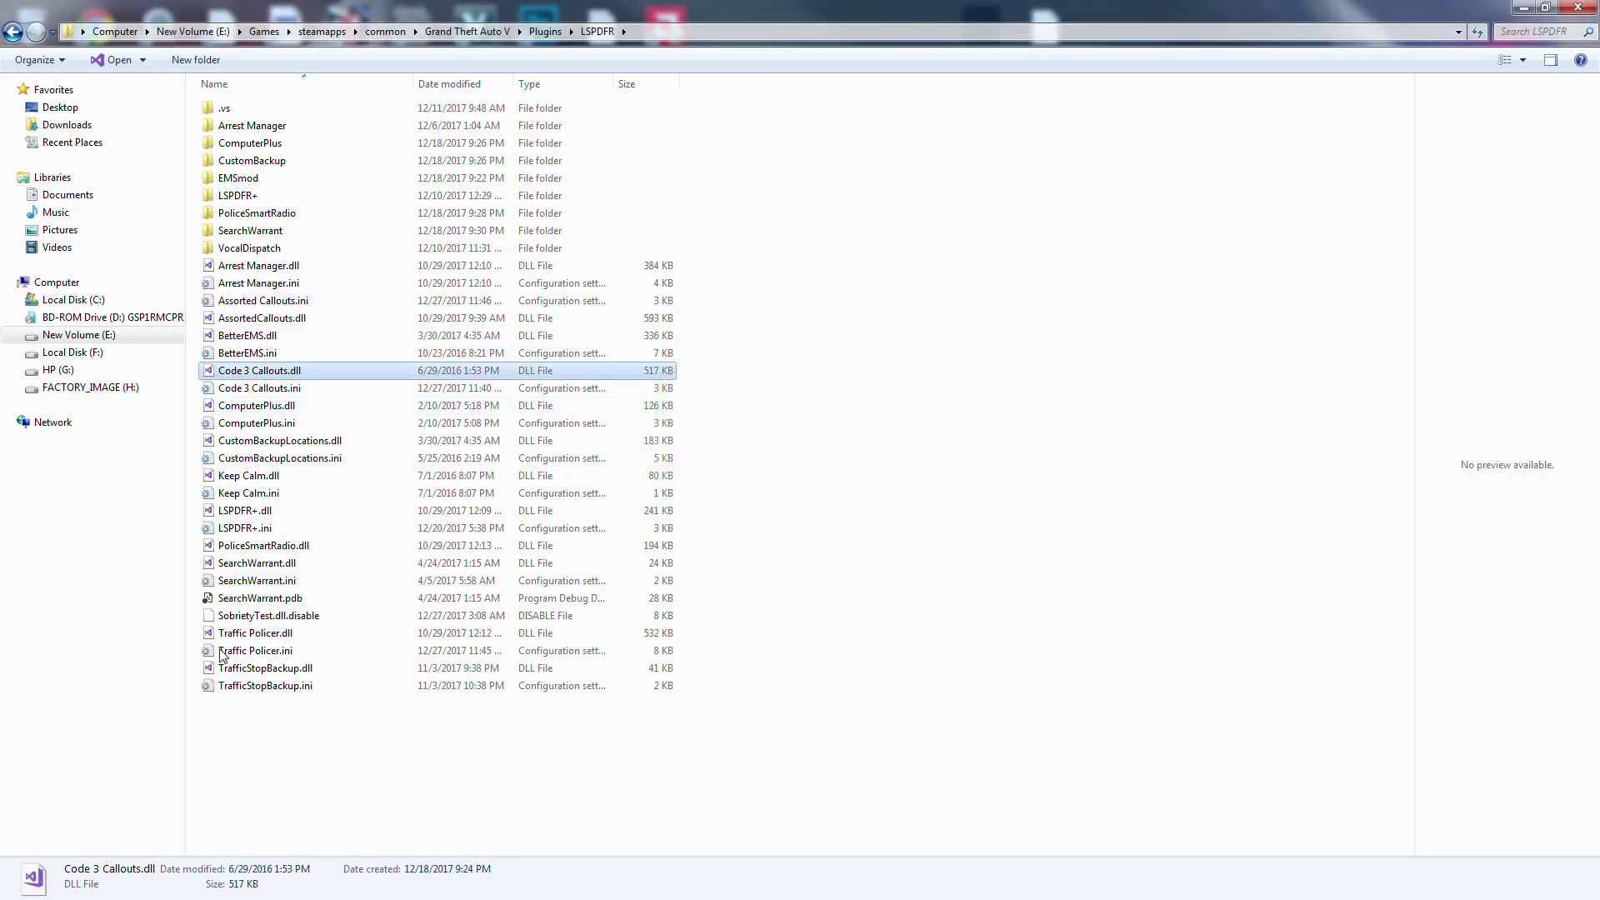
pyautogui.doubleClick(301, 406)
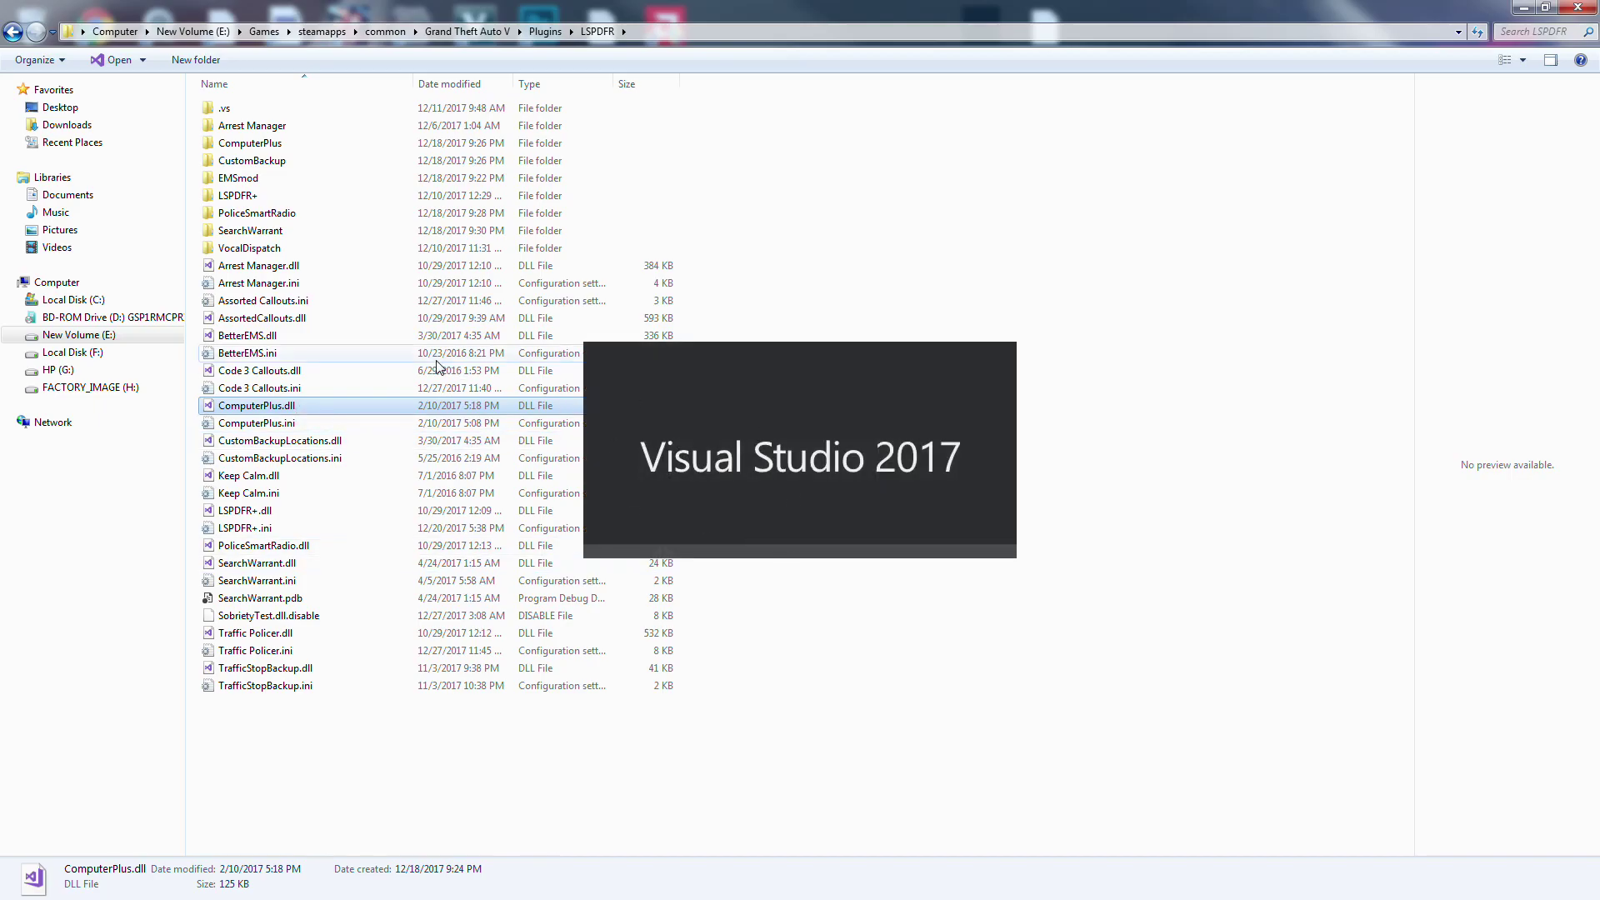
pyautogui.press('End')
pyautogui.click(305, 406)
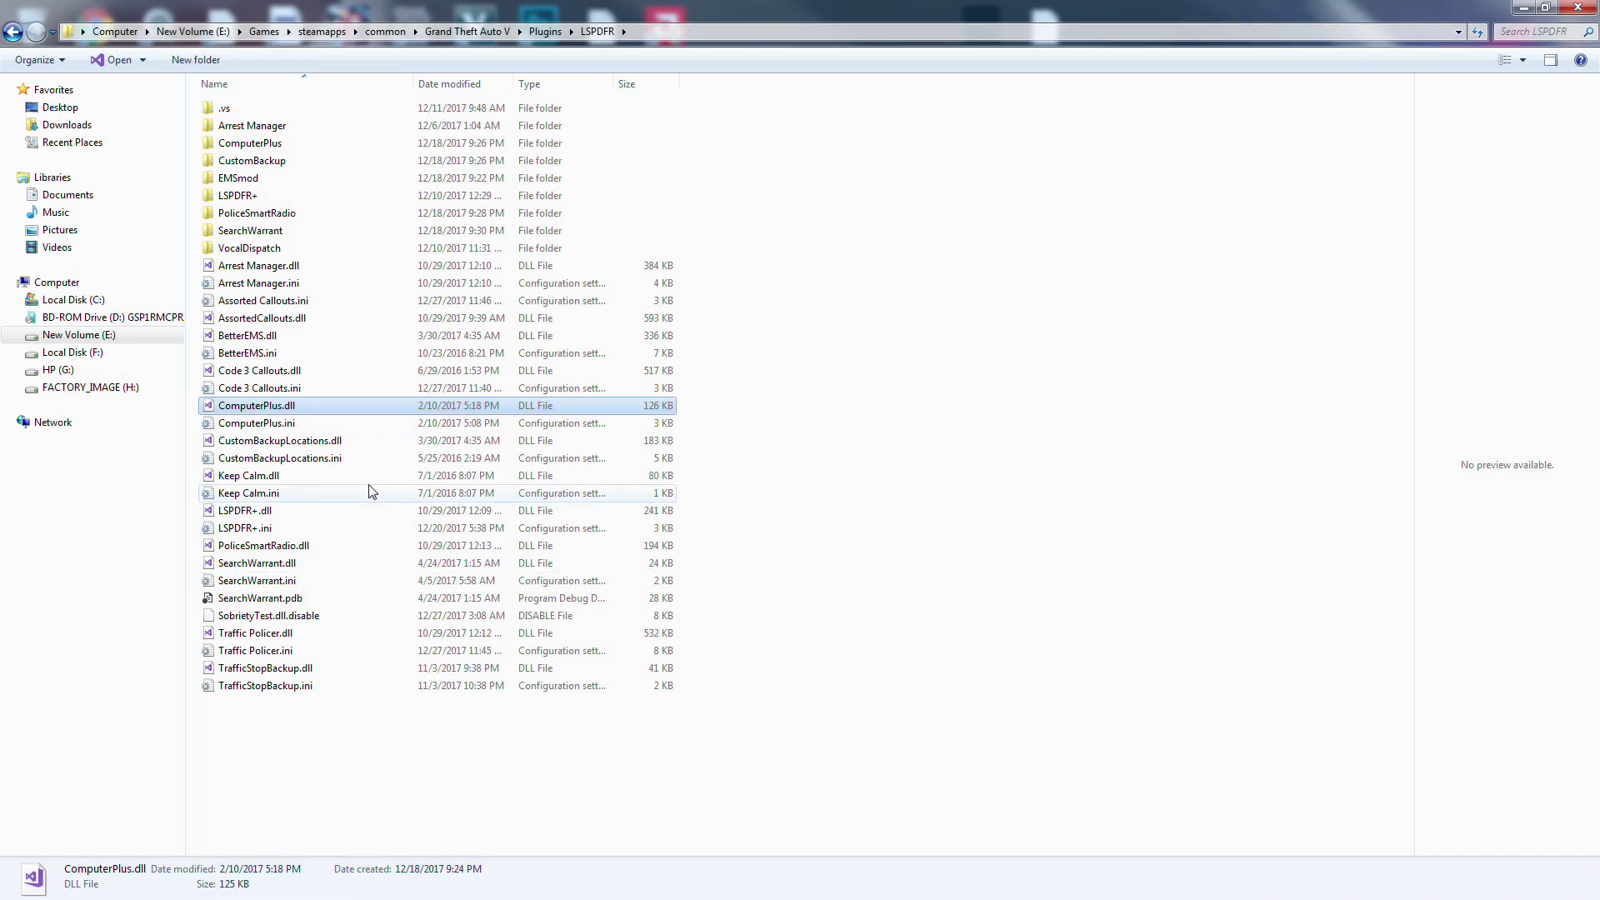
pyautogui.click(297, 407)
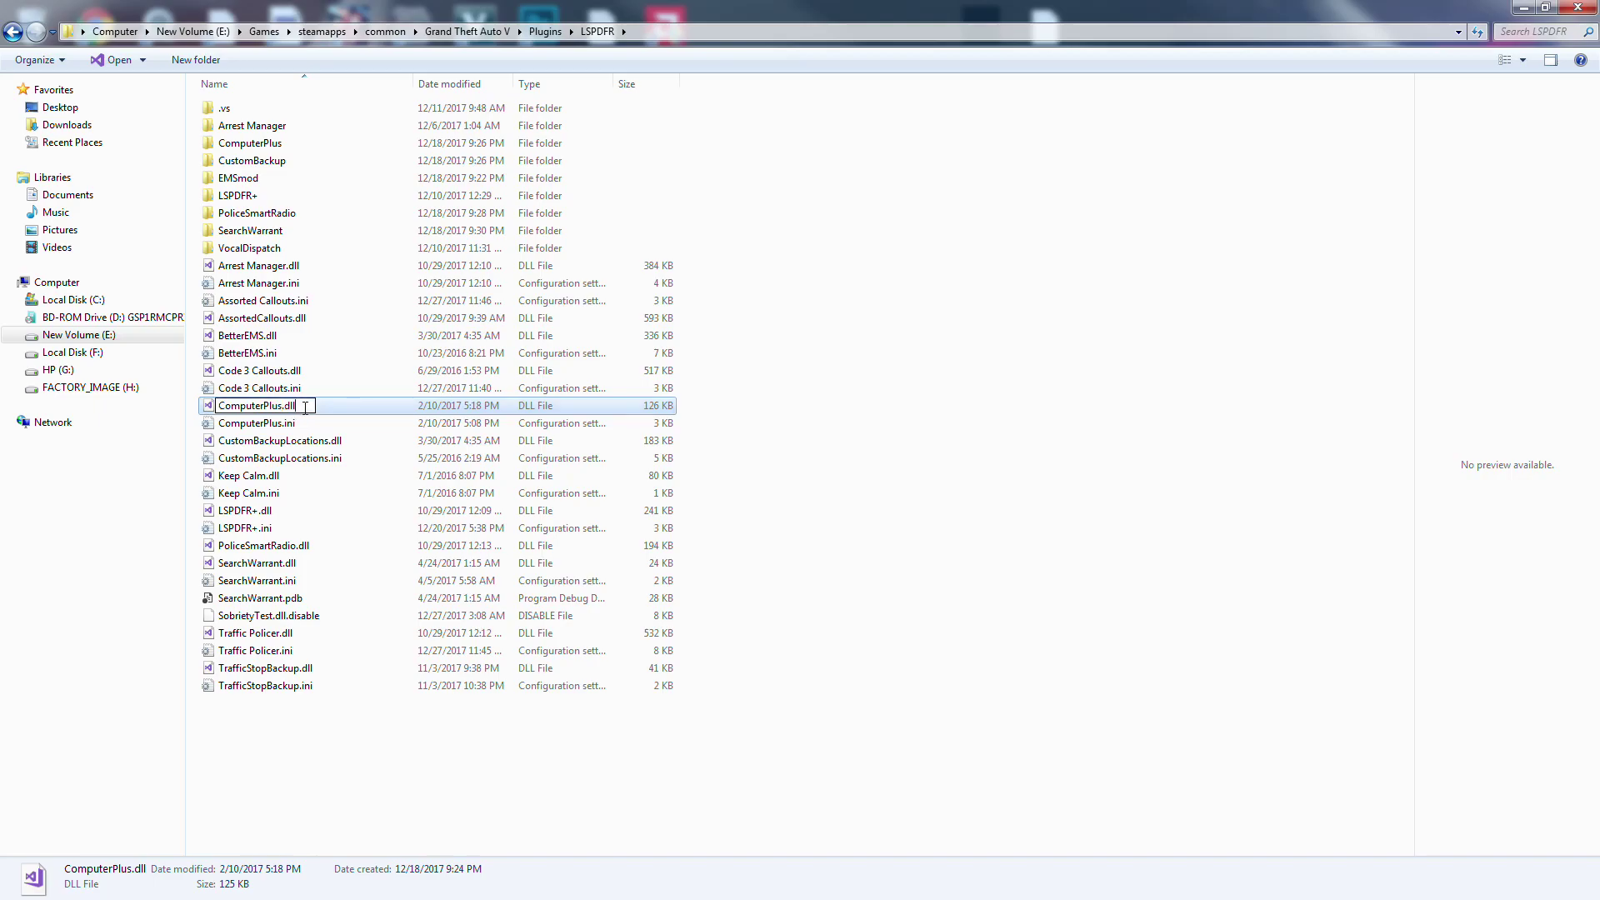
pyautogui.write('.disabl')
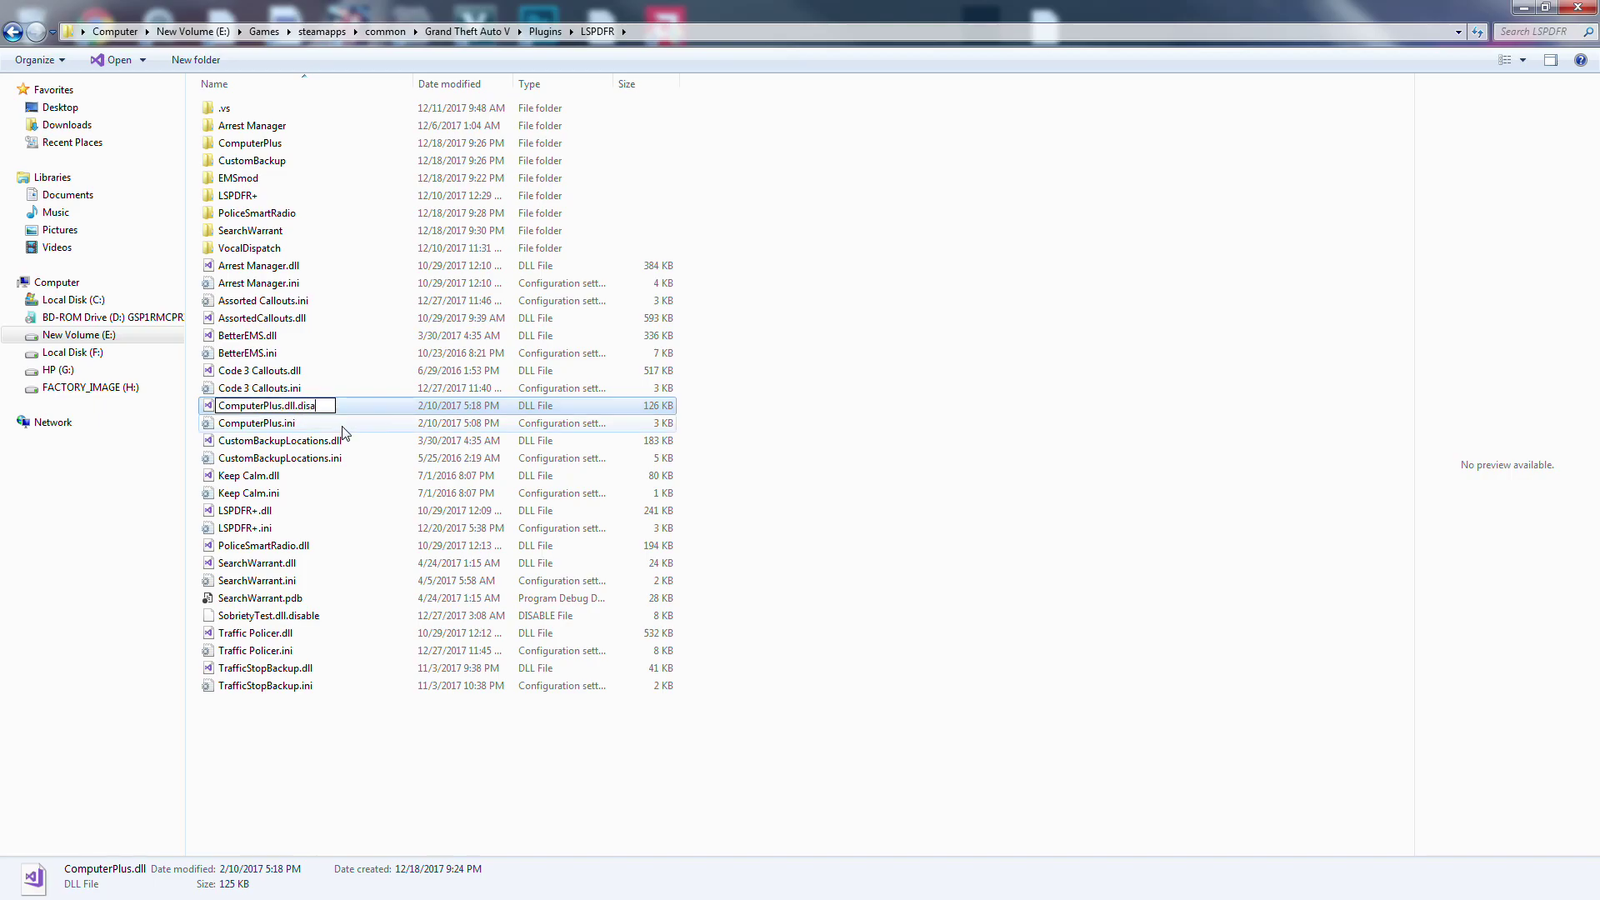
pyautogui.press('BackSpace')
pyautogui.press('BackSpace')
pyautogui.press('BackSpace')
pyautogui.press('BackSpace')
pyautogui.press('BackSpace')
pyautogui.press('BackSpace')
pyautogui.press('BackSpace')
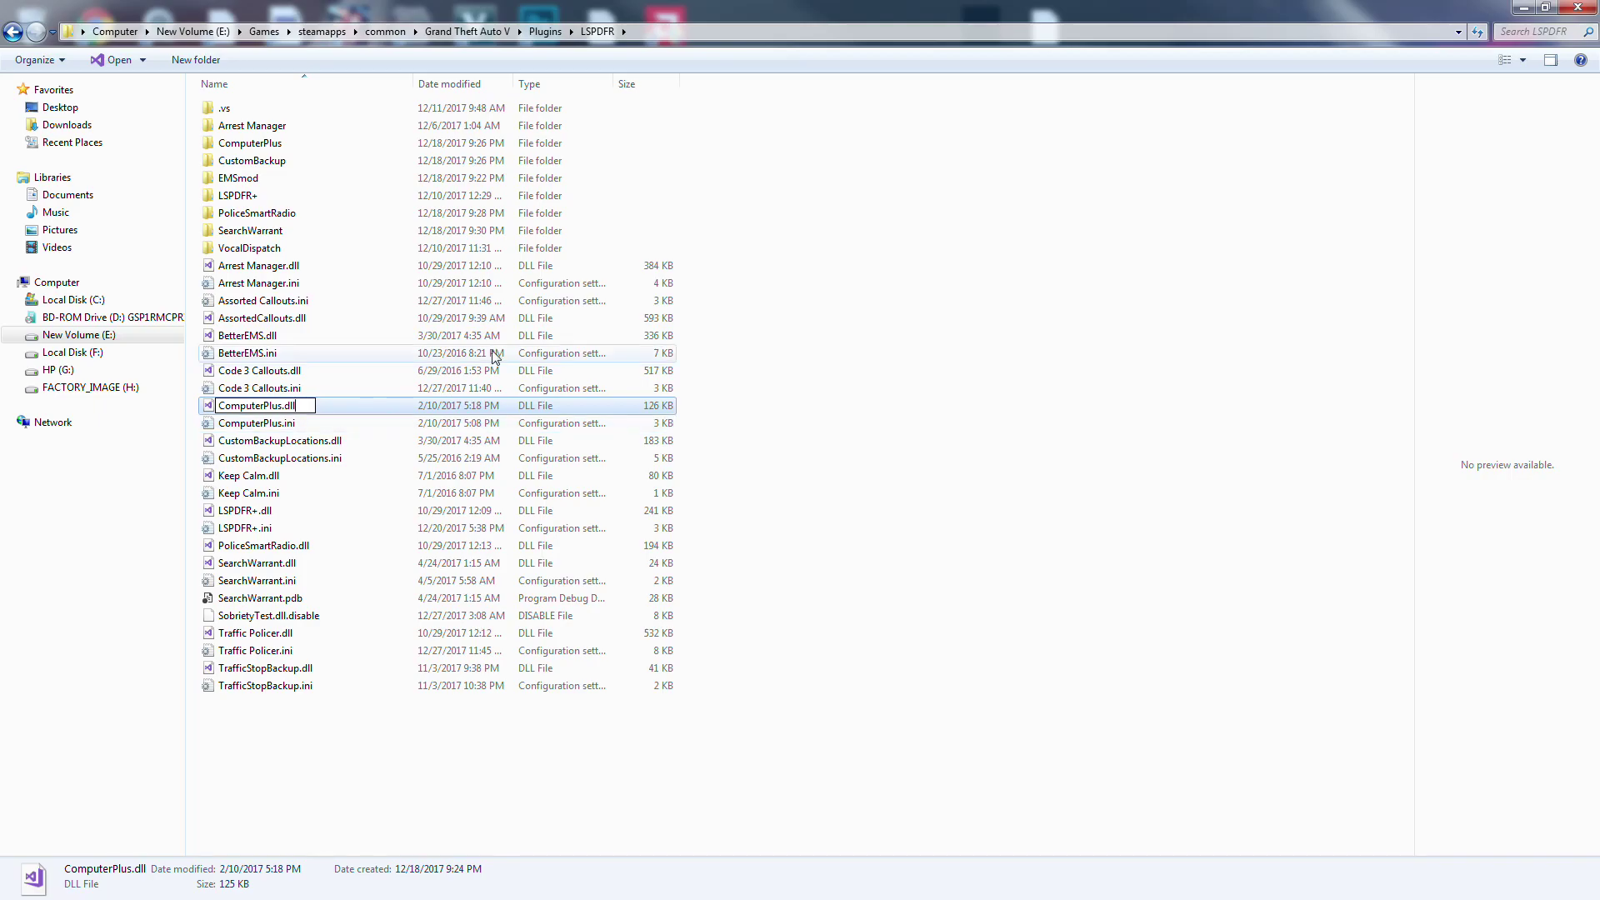
pyautogui.click(381, 757)
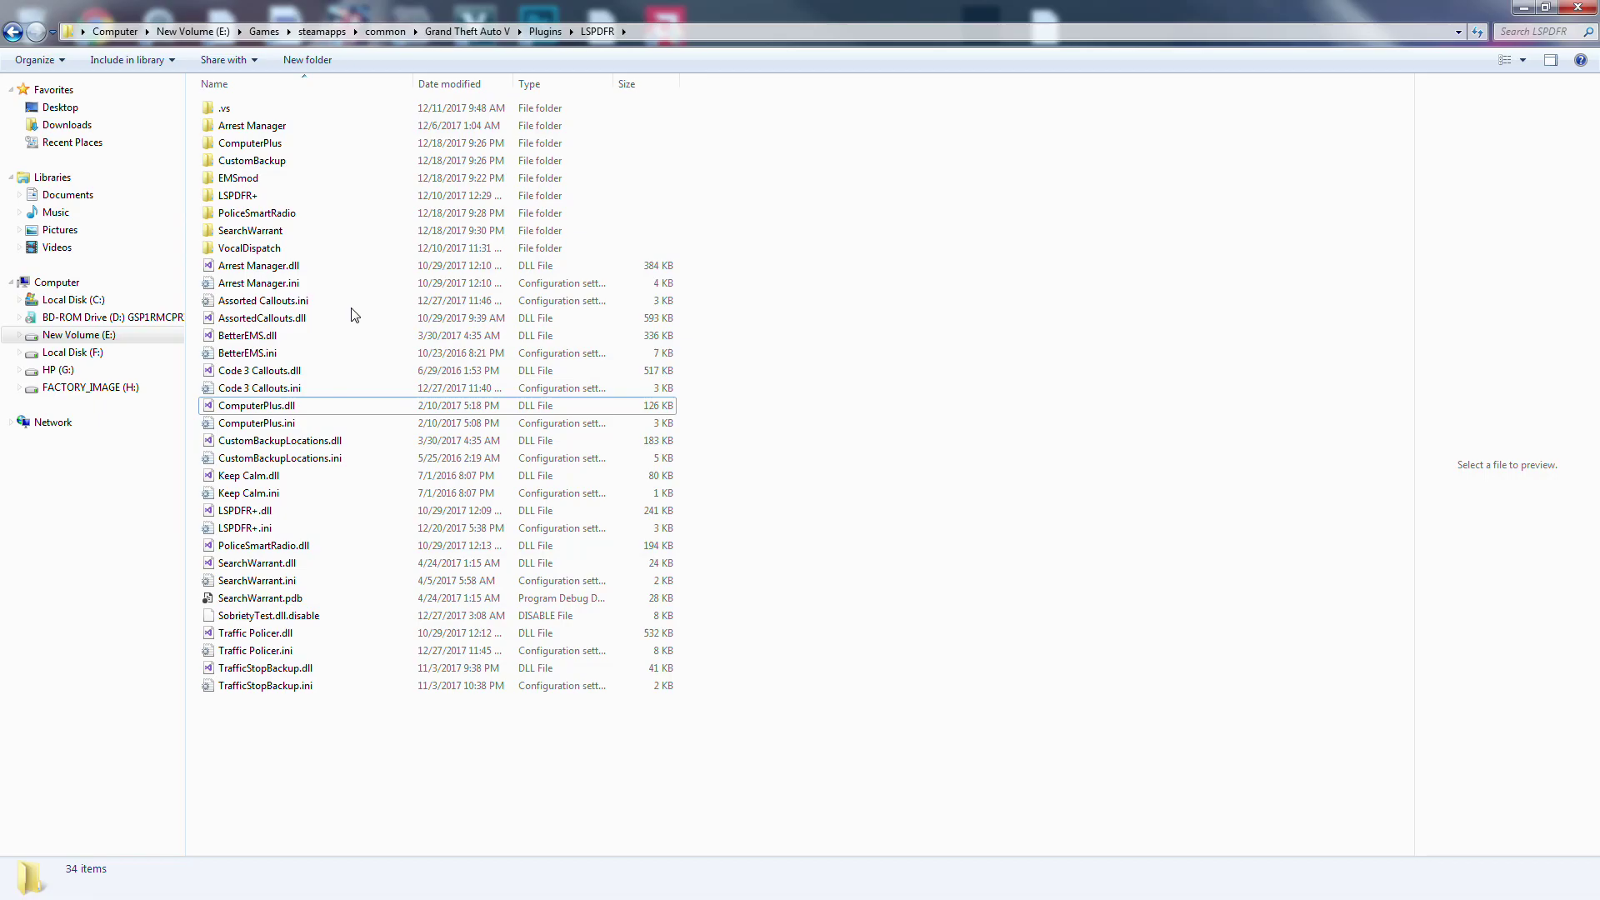
pyautogui.doubleClick(254, 423)
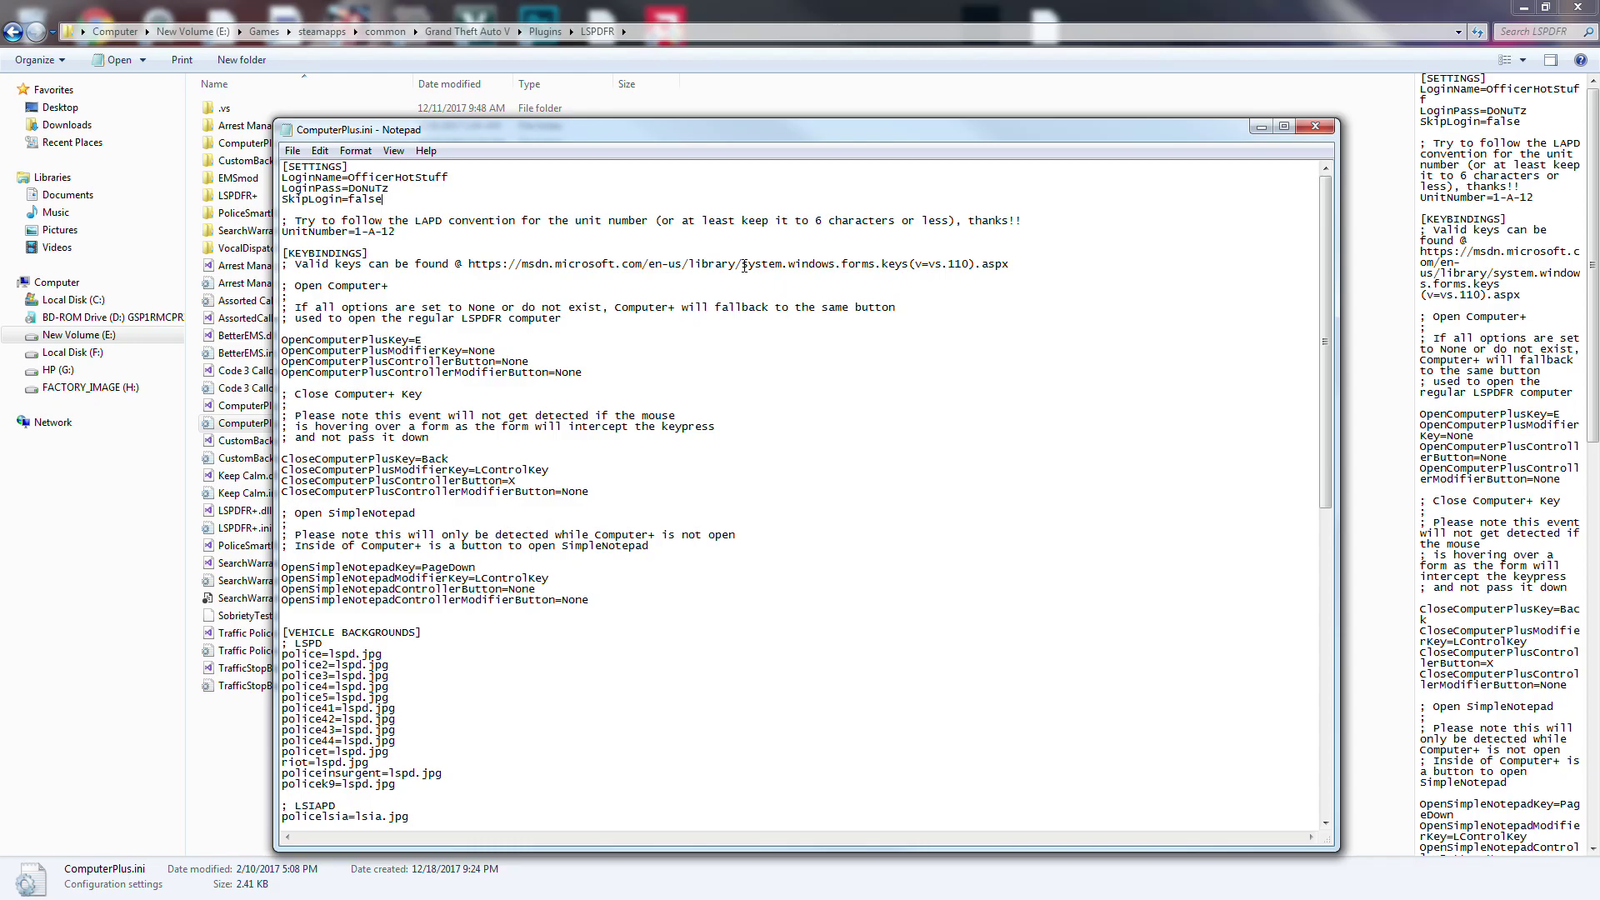
pyautogui.press('BackSpace')
pyautogui.press('BackSpace')
pyautogui.press('BackSpace')
pyautogui.press('BackSpace')
pyautogui.click(1315, 126)
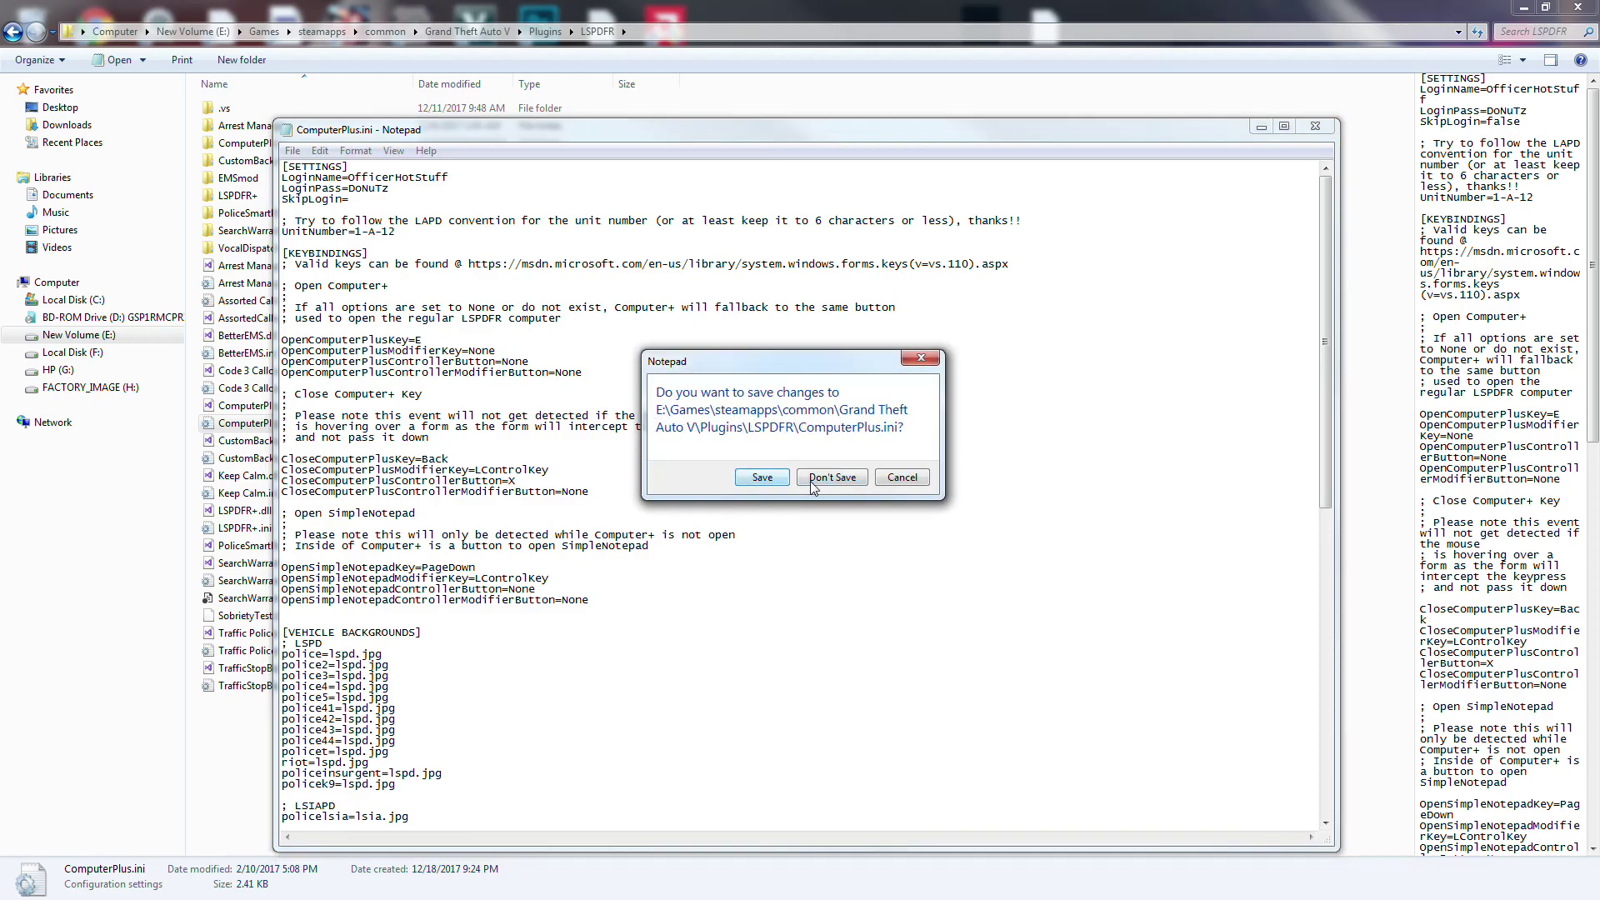
pyautogui.click(901, 480)
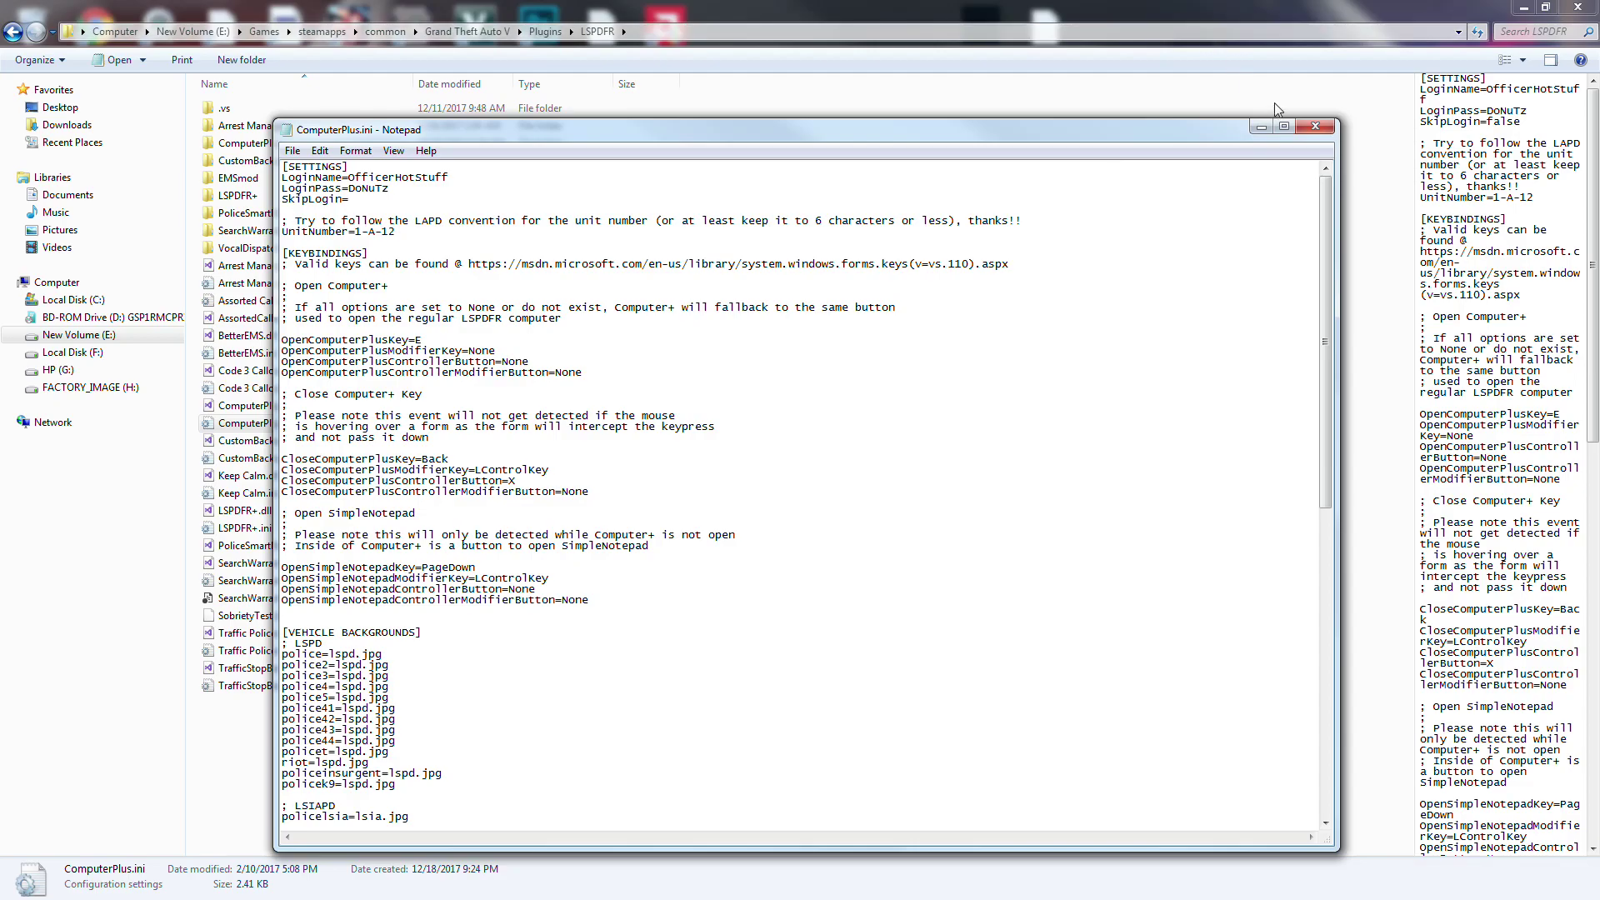
pyautogui.click(1315, 125)
pyautogui.click(831, 478)
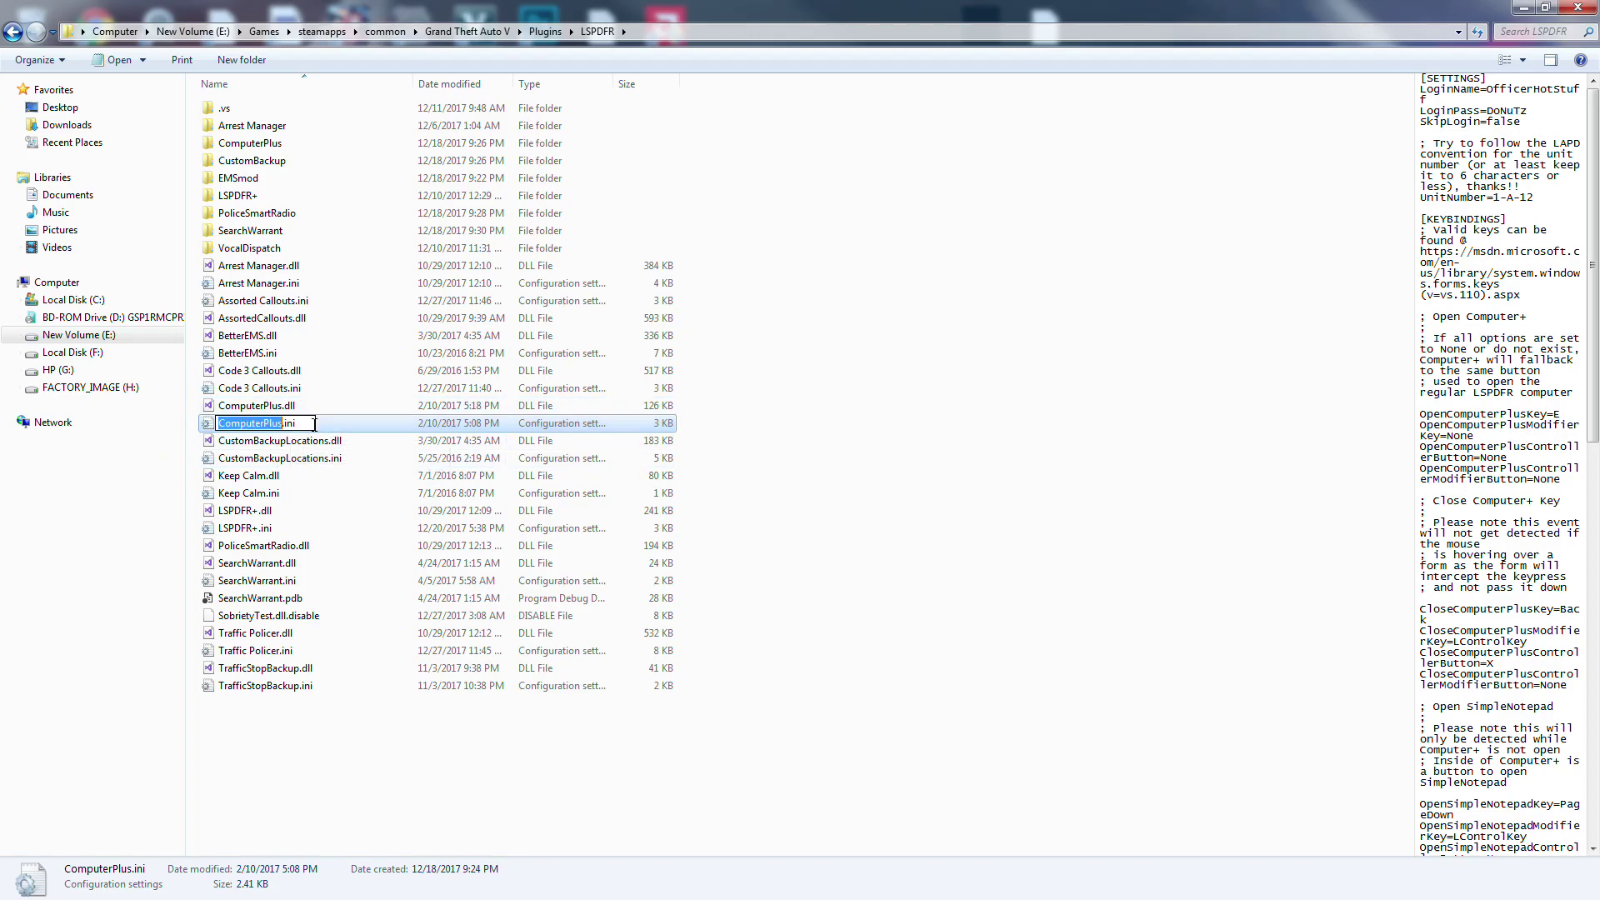
# Step: Go back up to the Plugins folder, leaving ComputerPlus.ini unrenamed, and minimize Explorer
pyautogui.press('Down')
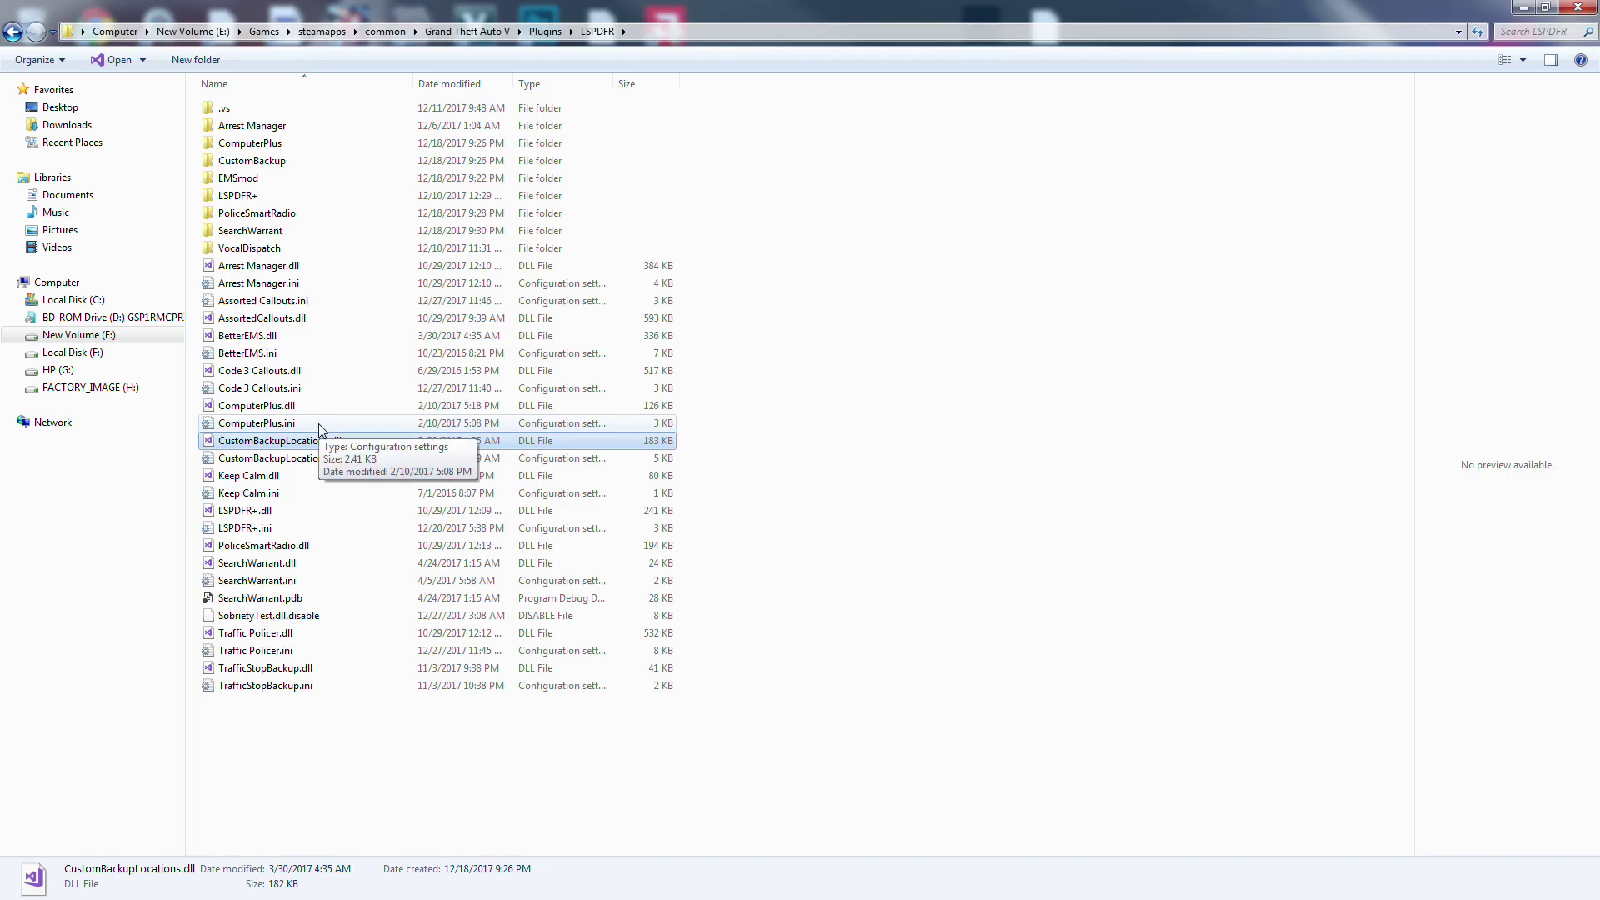
pyautogui.press('BackSpace')
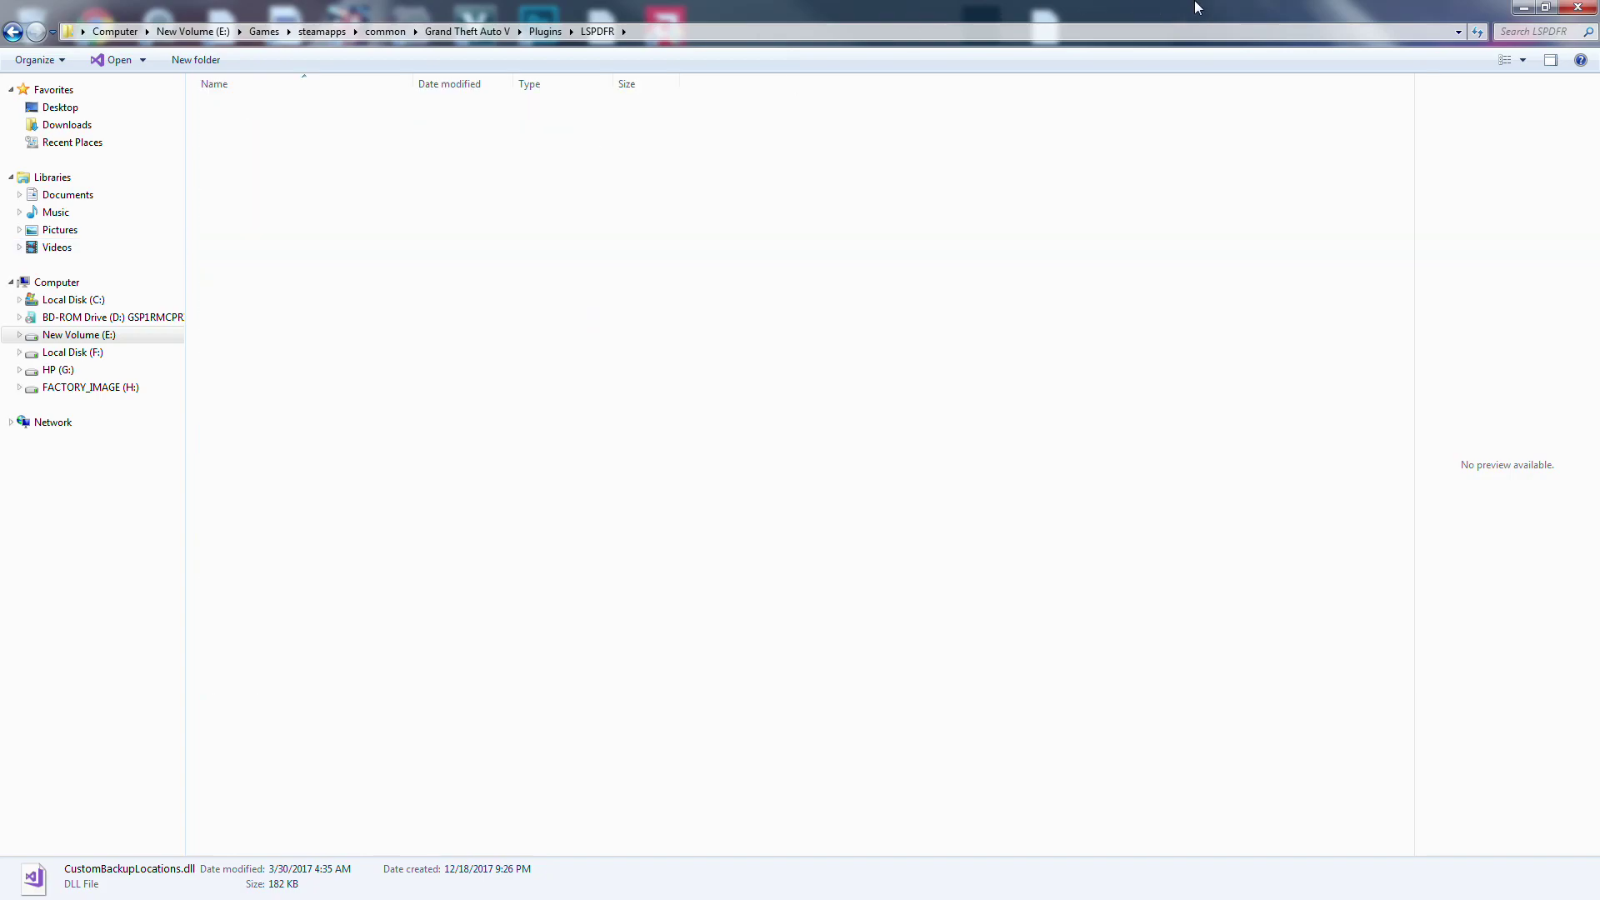
pyautogui.click(1523, 7)
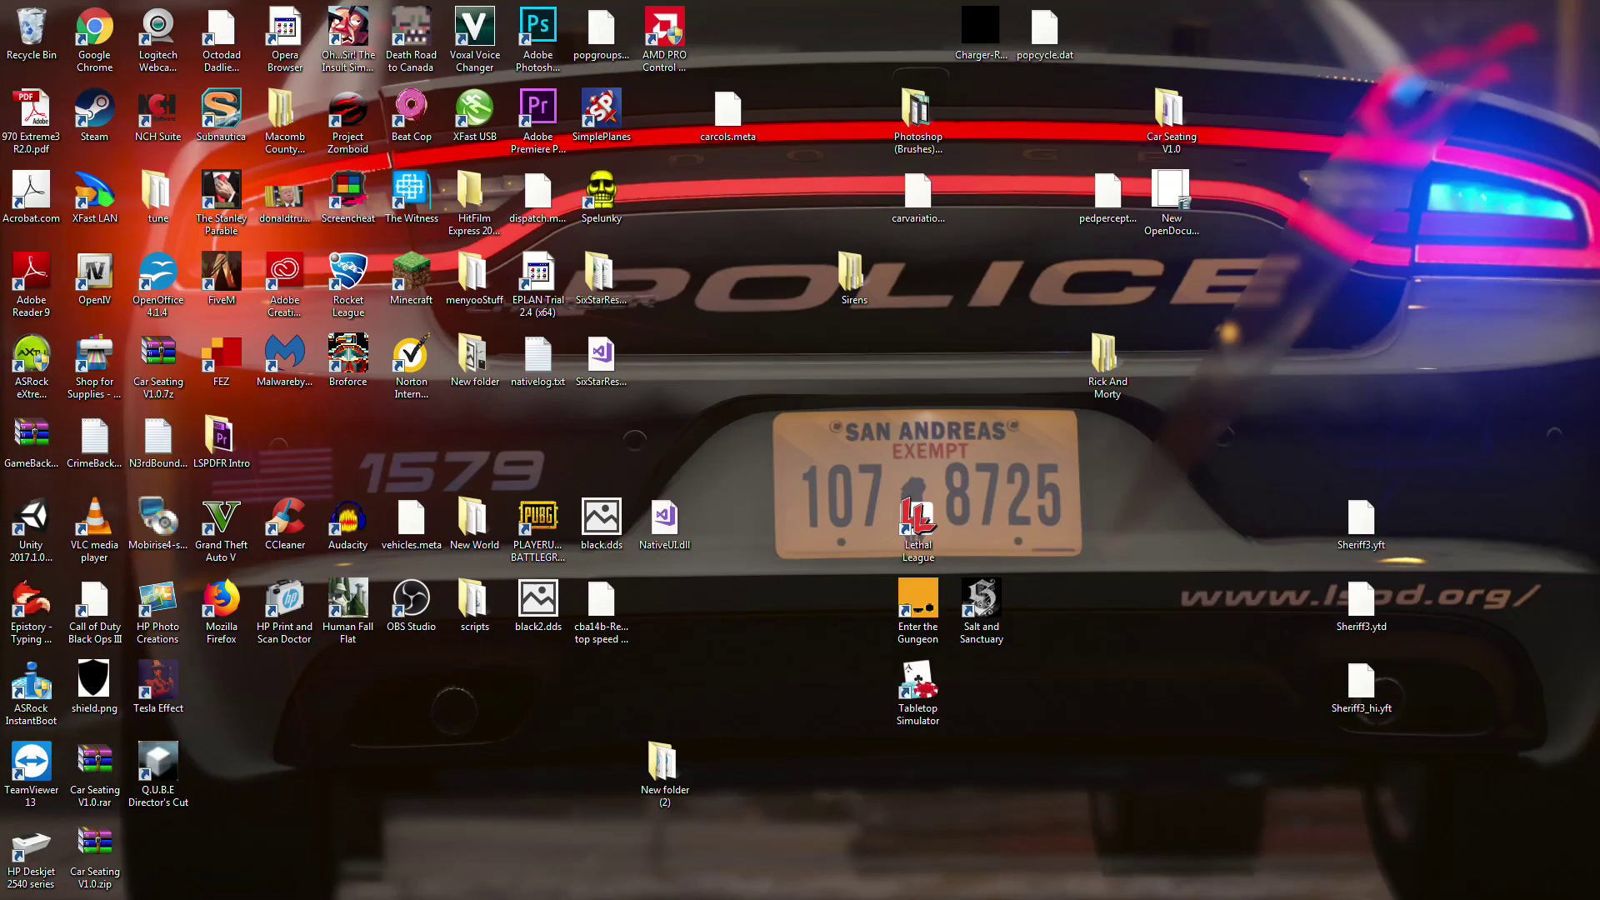
# Step: Switch to OpenIV and open the lspdpack DLC folder's dlc.rpf archive
pyautogui.hotkey('alt', 'Tab')
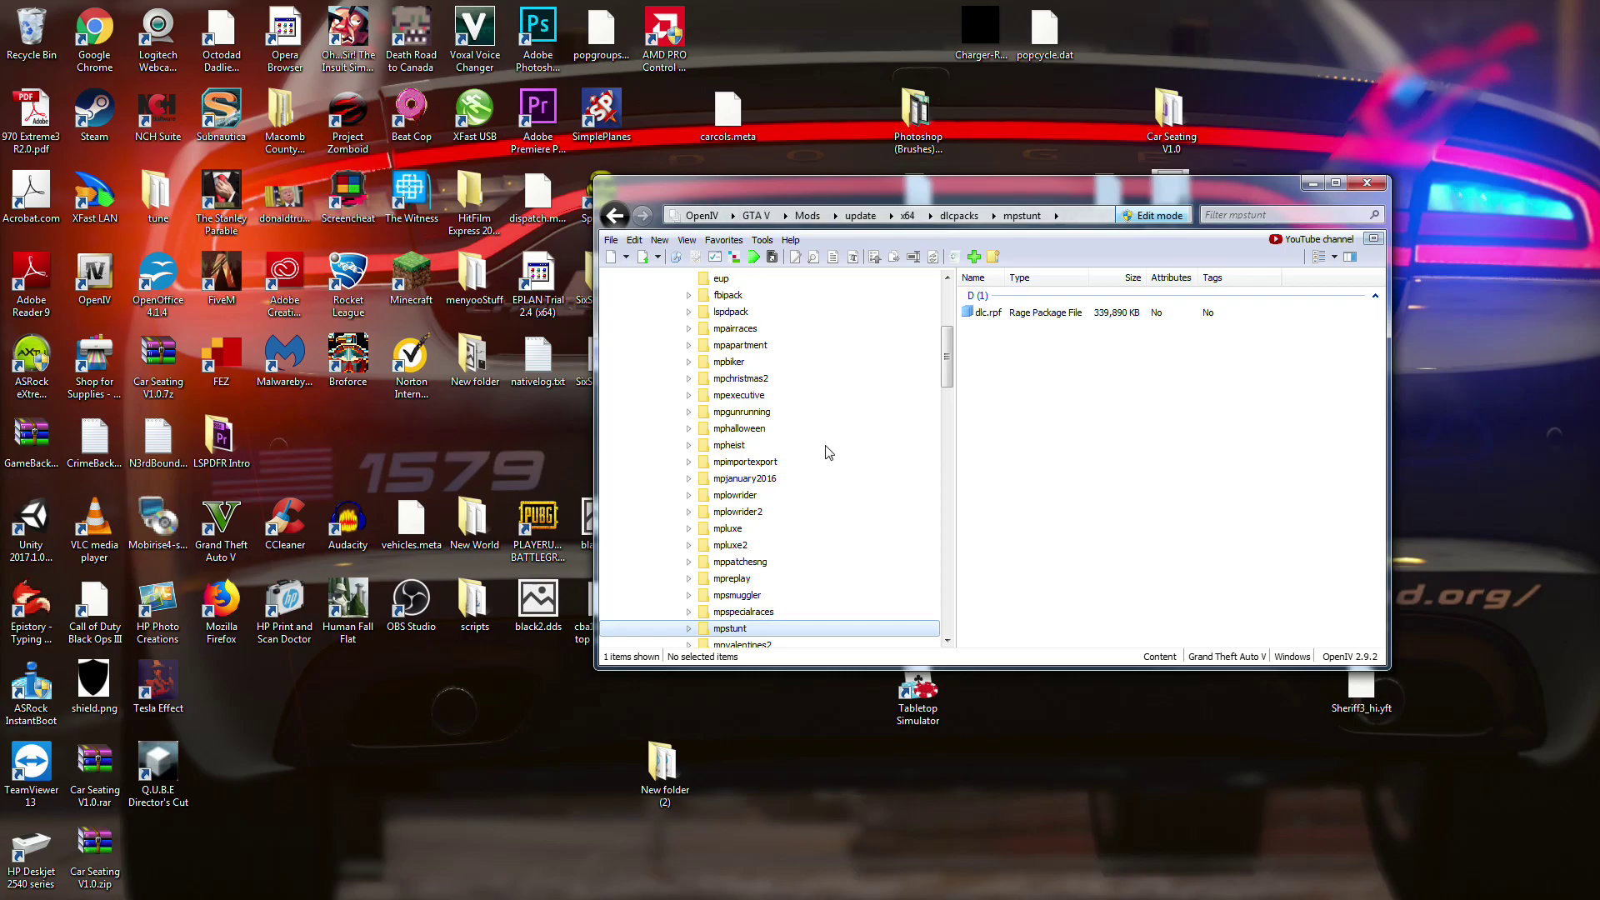
pyautogui.scroll(-2, 727, 375)
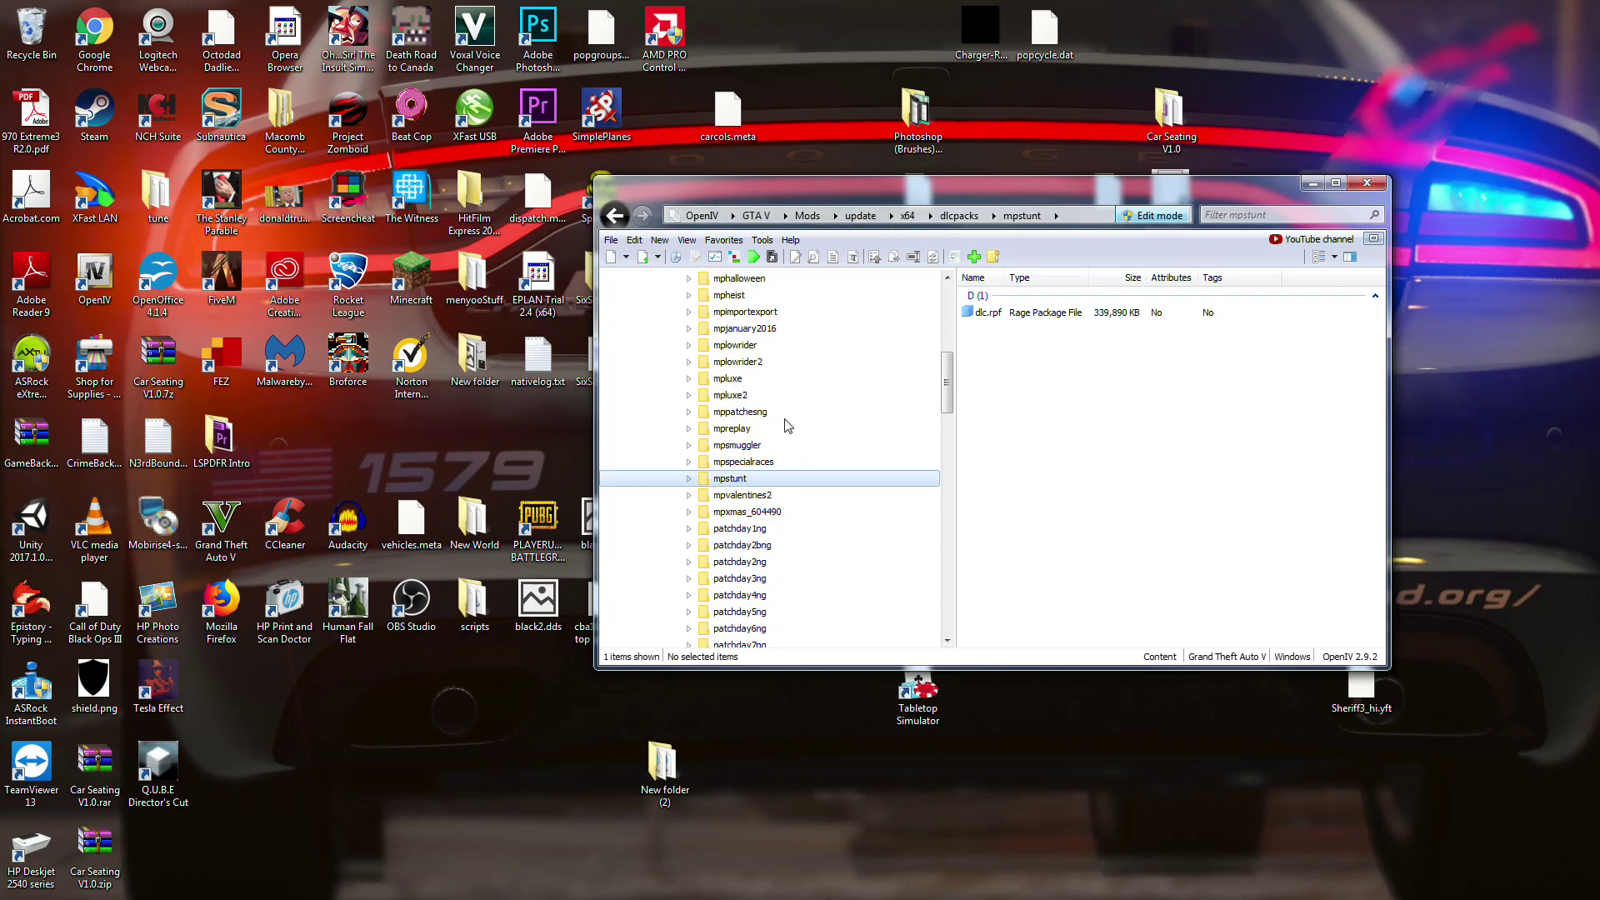
pyautogui.scroll(4, 1083, 417)
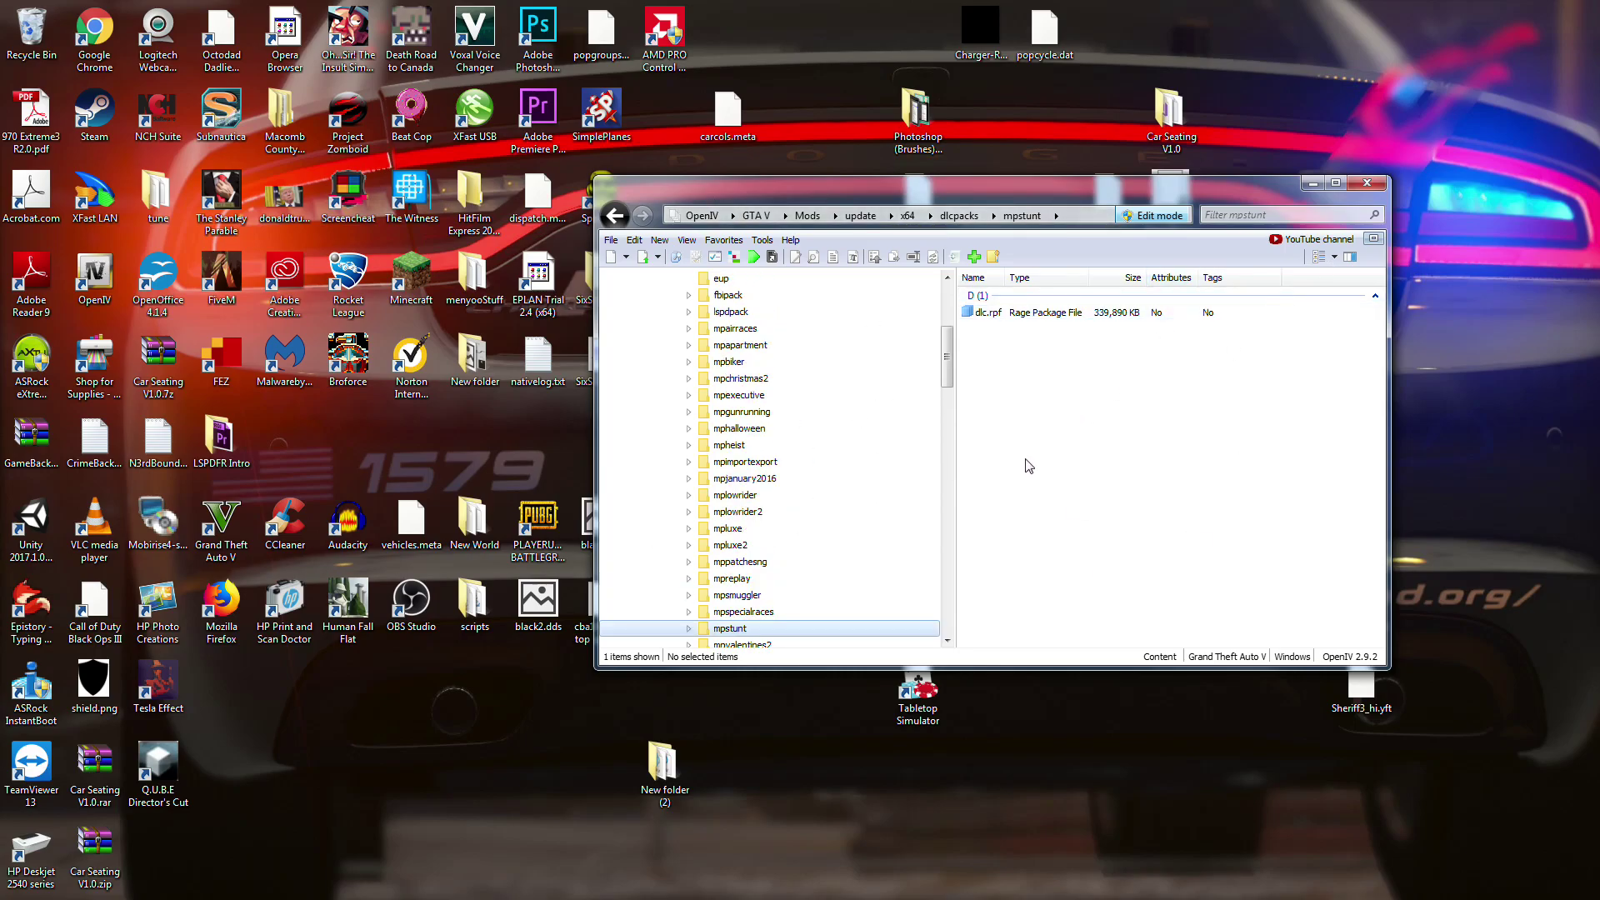
pyautogui.doubleClick(718, 363)
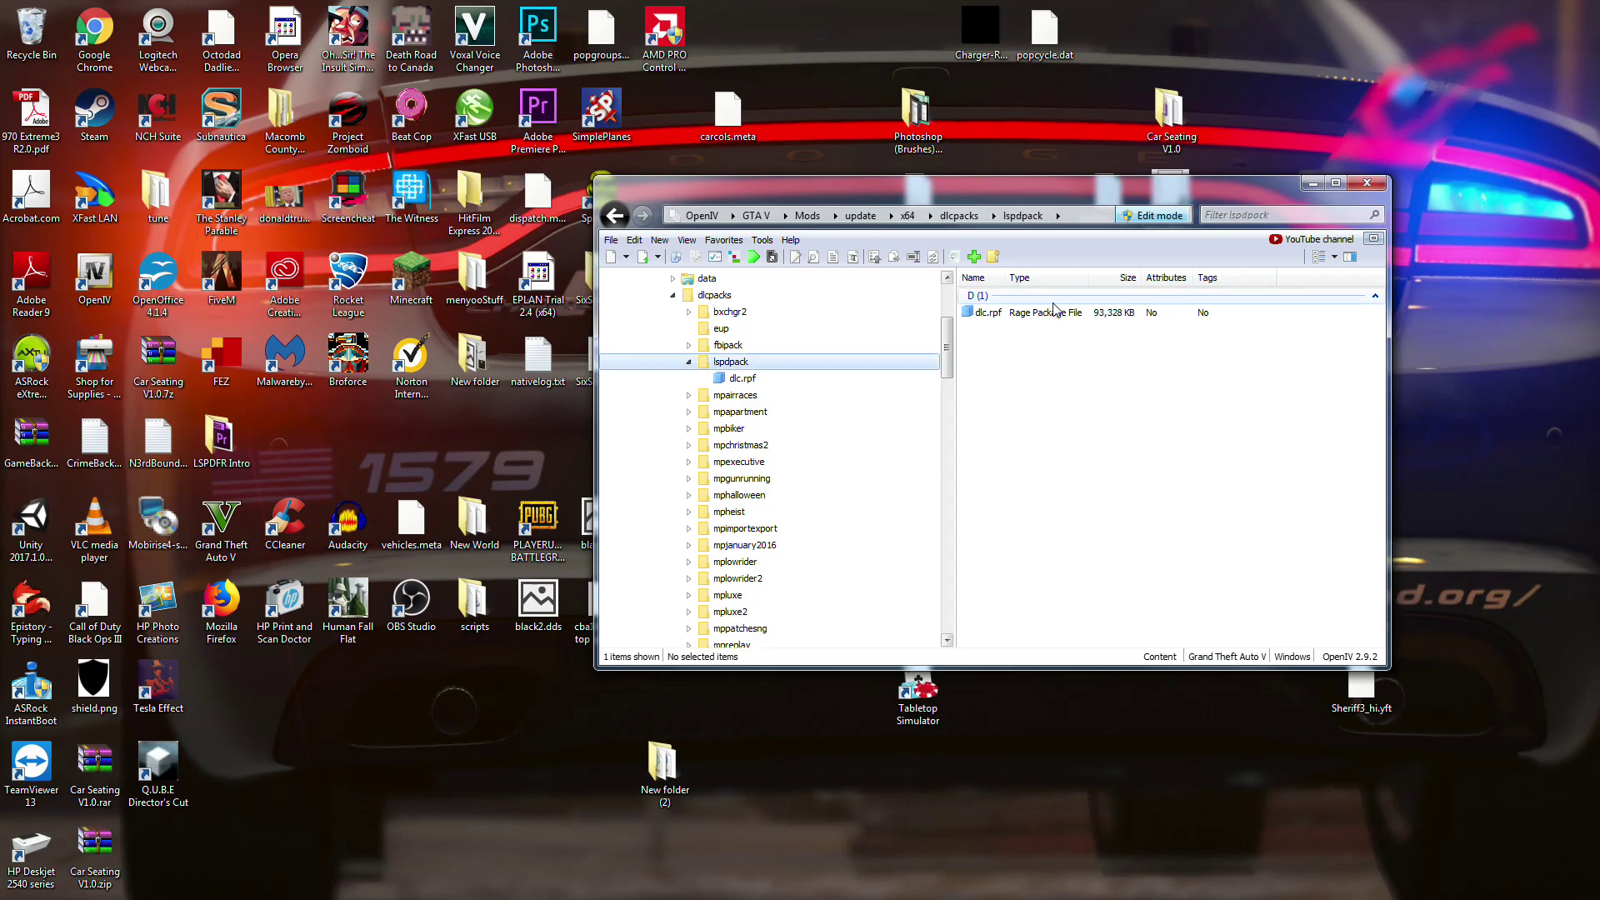
pyautogui.click(744, 379)
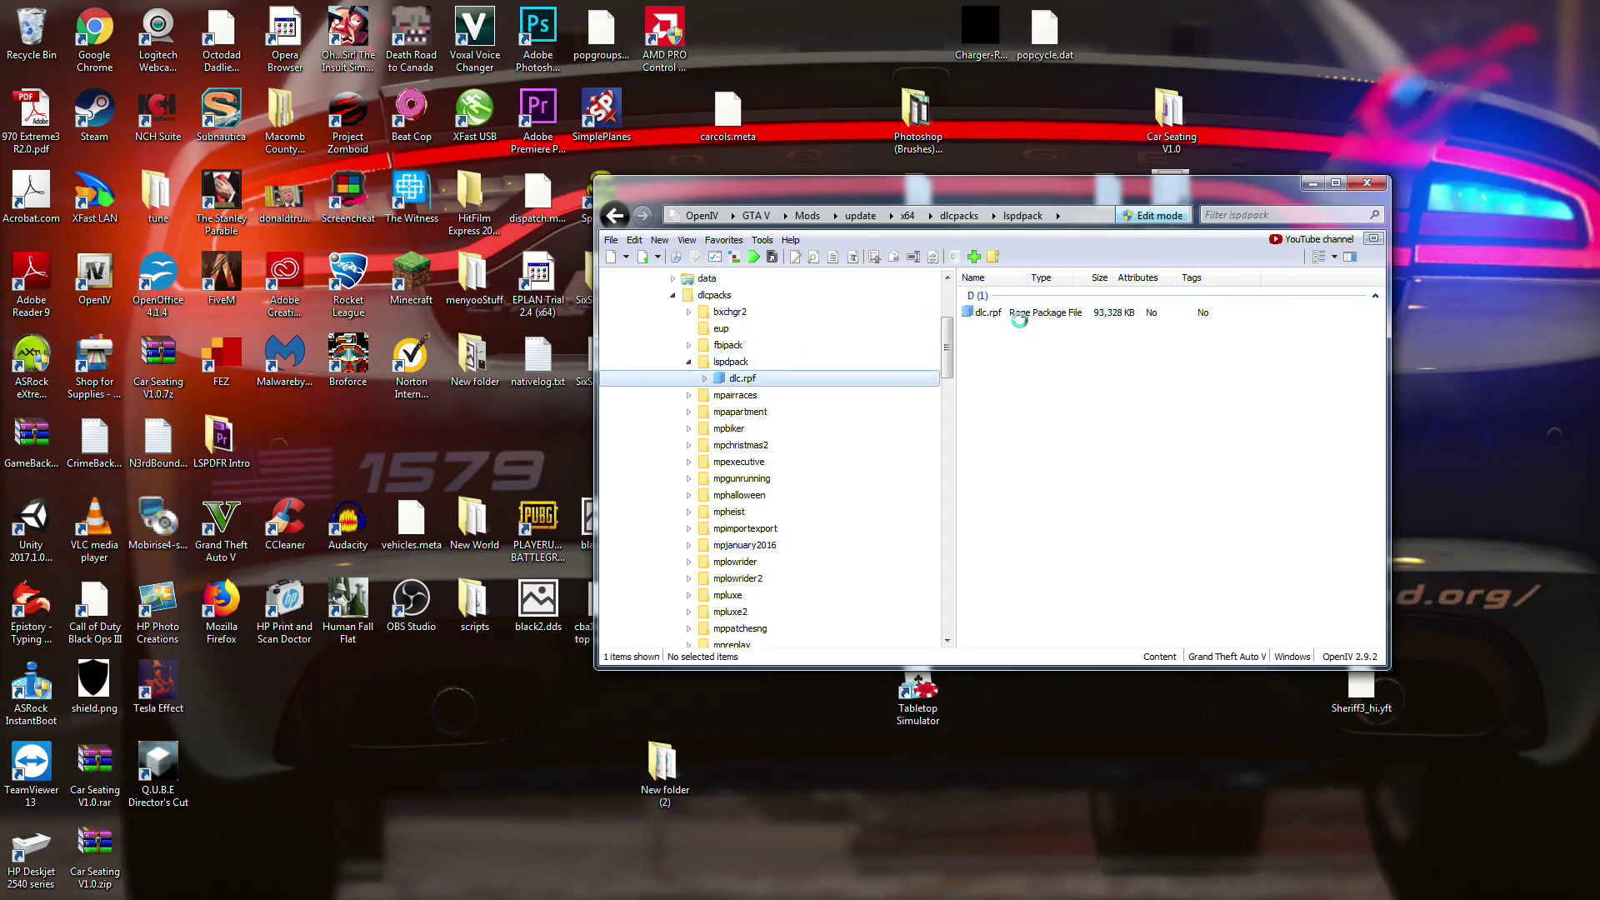
# Step: Browse x64\levels\gta5\vehicles, open lspdpack.rpf, then collapse the lspdpack branch
pyautogui.doubleClick(1005, 400)
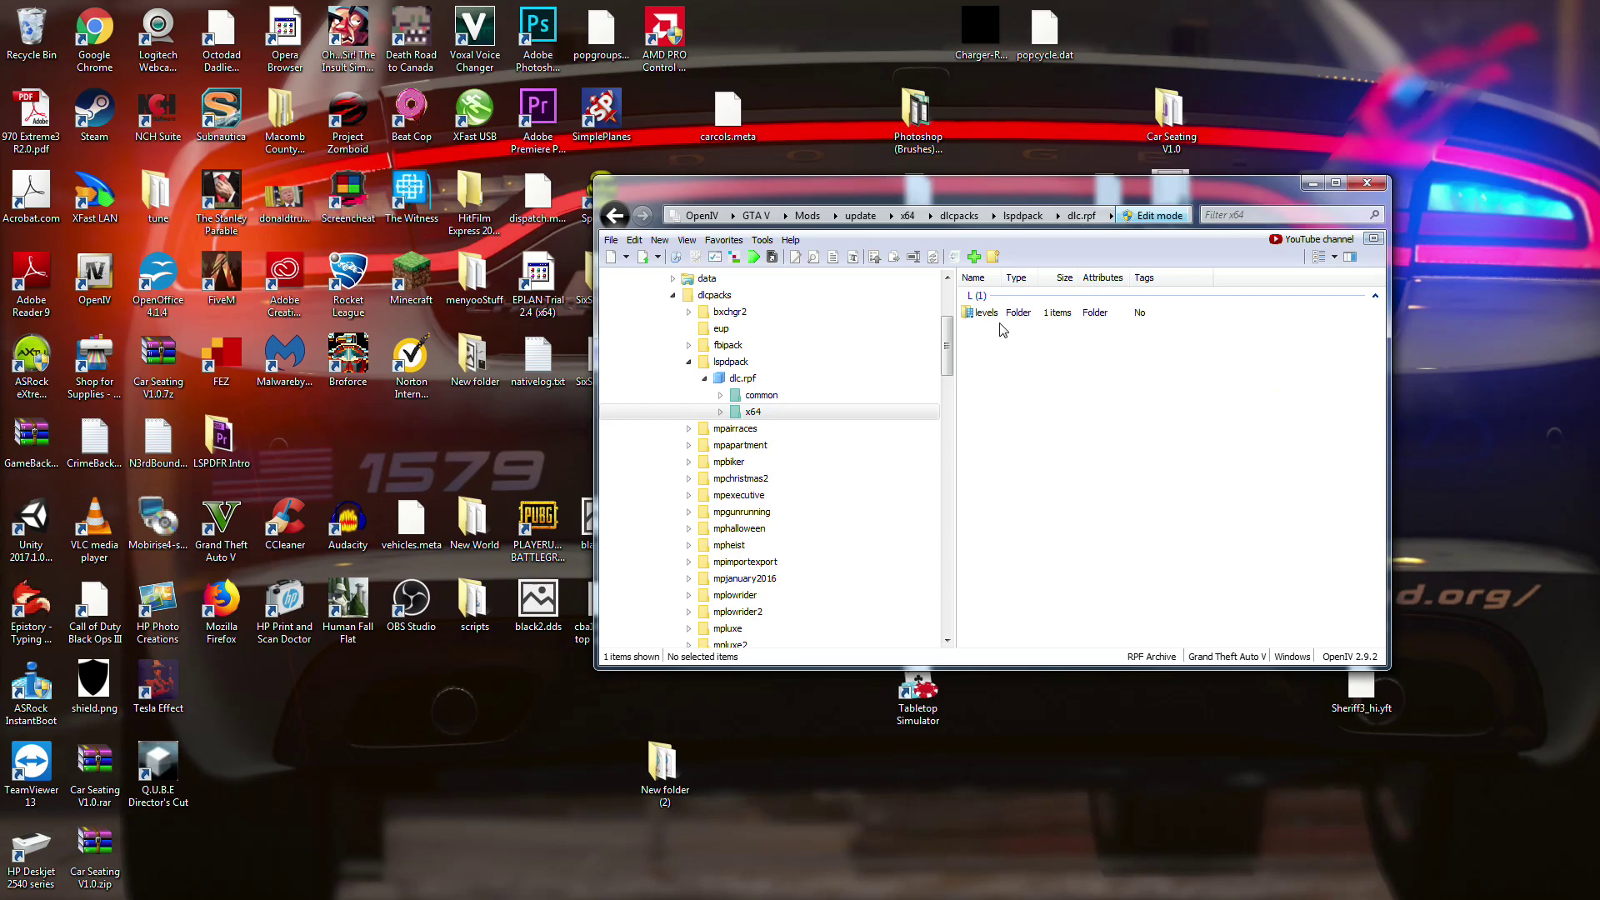
pyautogui.click(1008, 313)
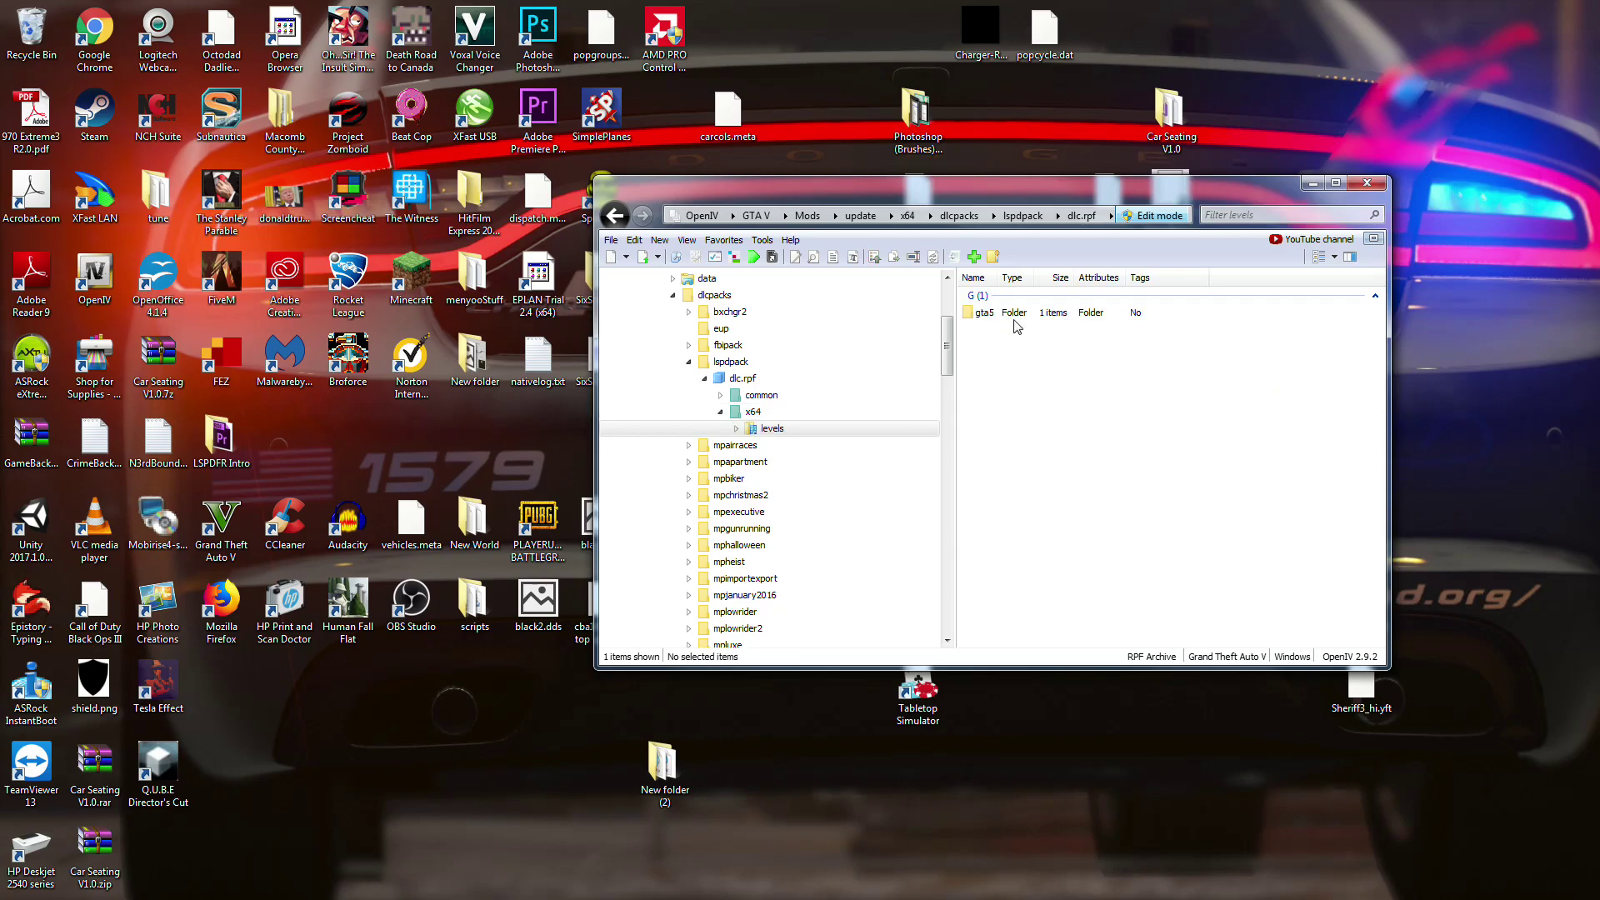
pyautogui.doubleClick(1017, 316)
pyautogui.press('Return')
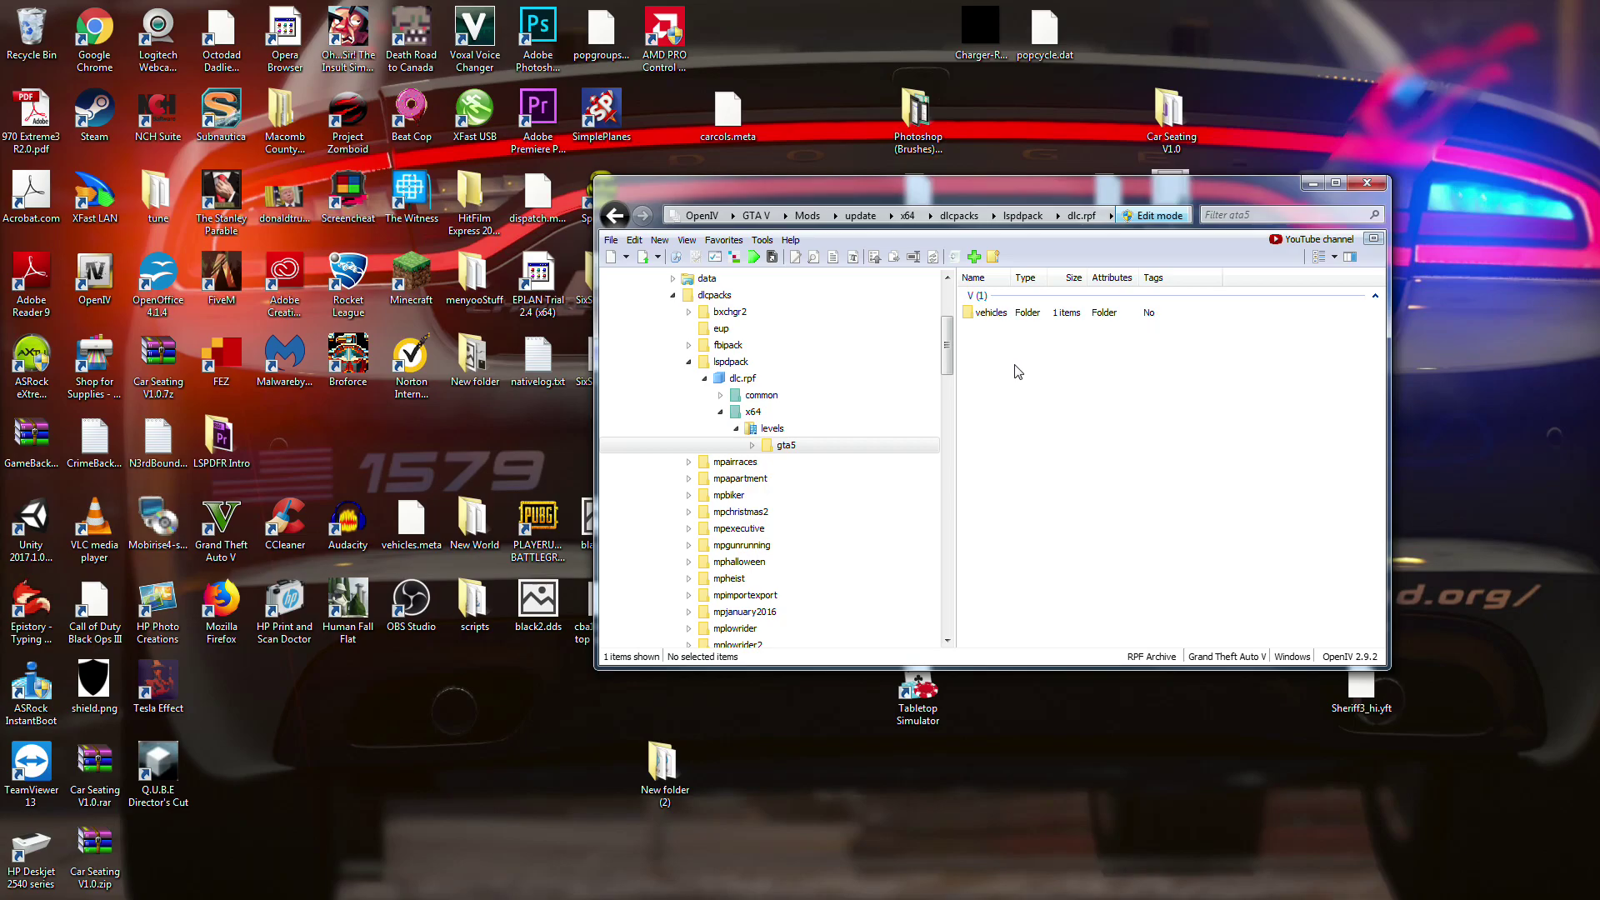
pyautogui.click(1004, 315)
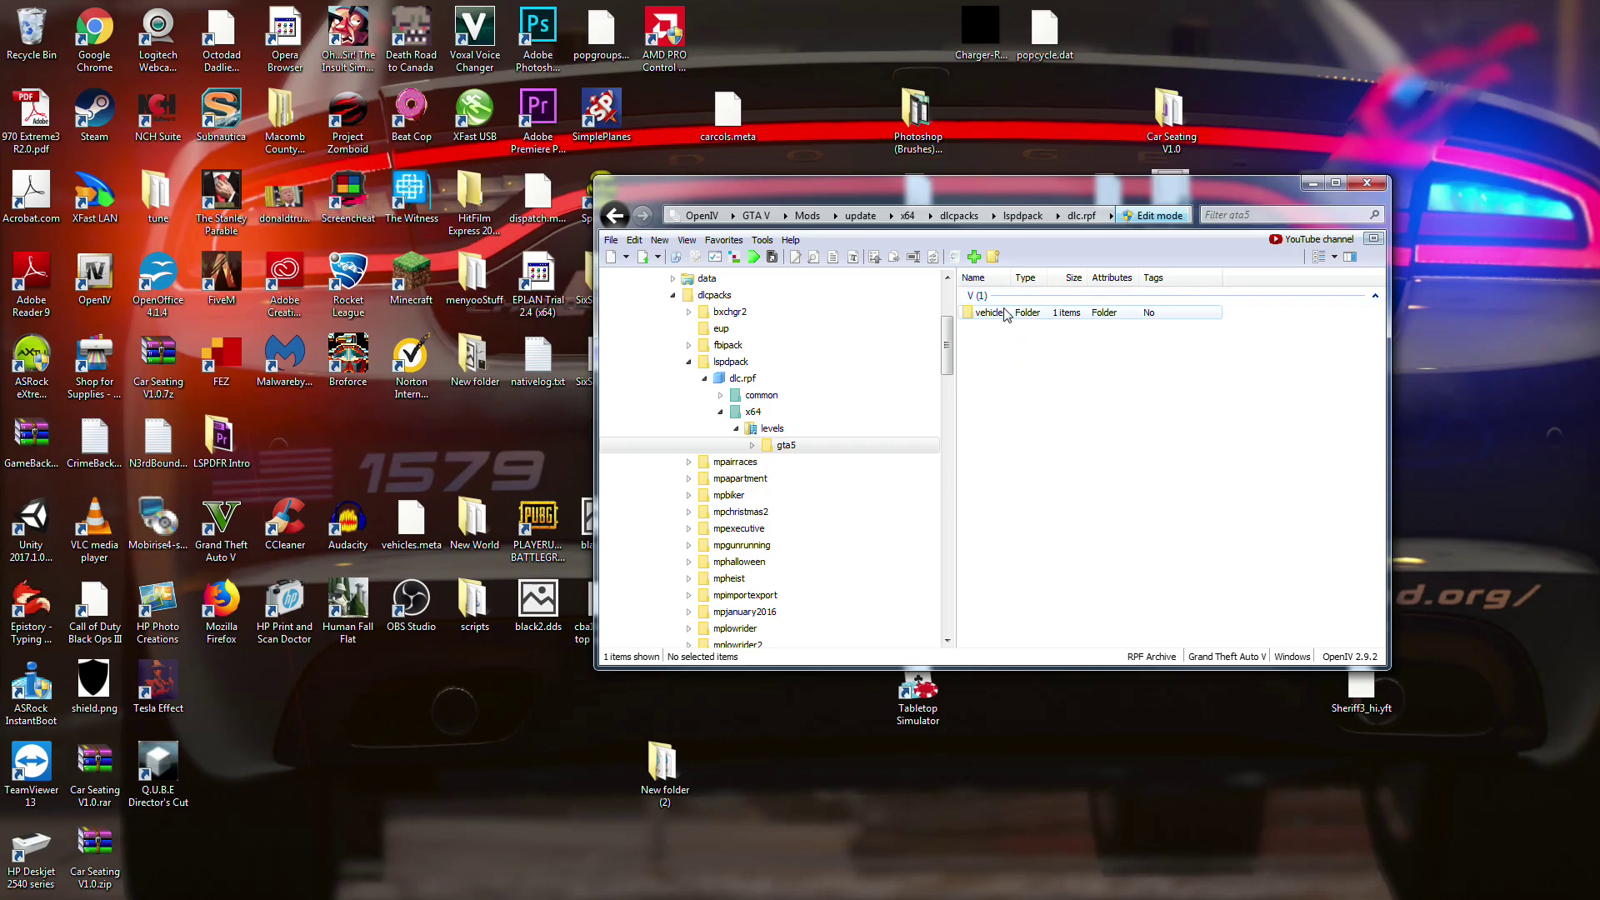
pyautogui.press('Return')
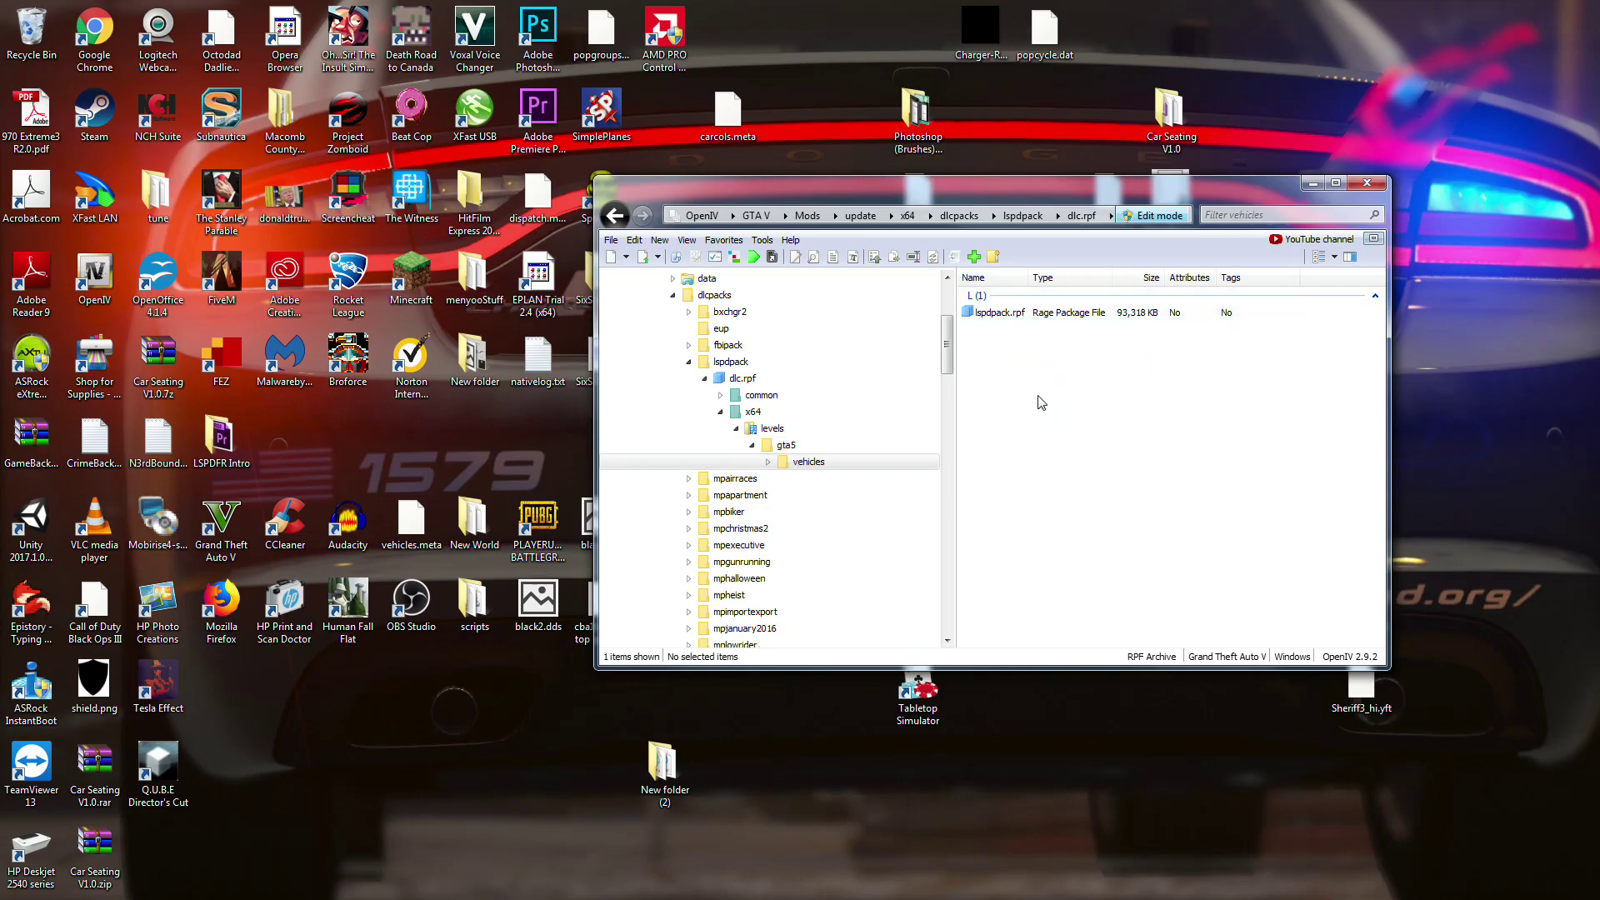
pyautogui.doubleClick(1051, 315)
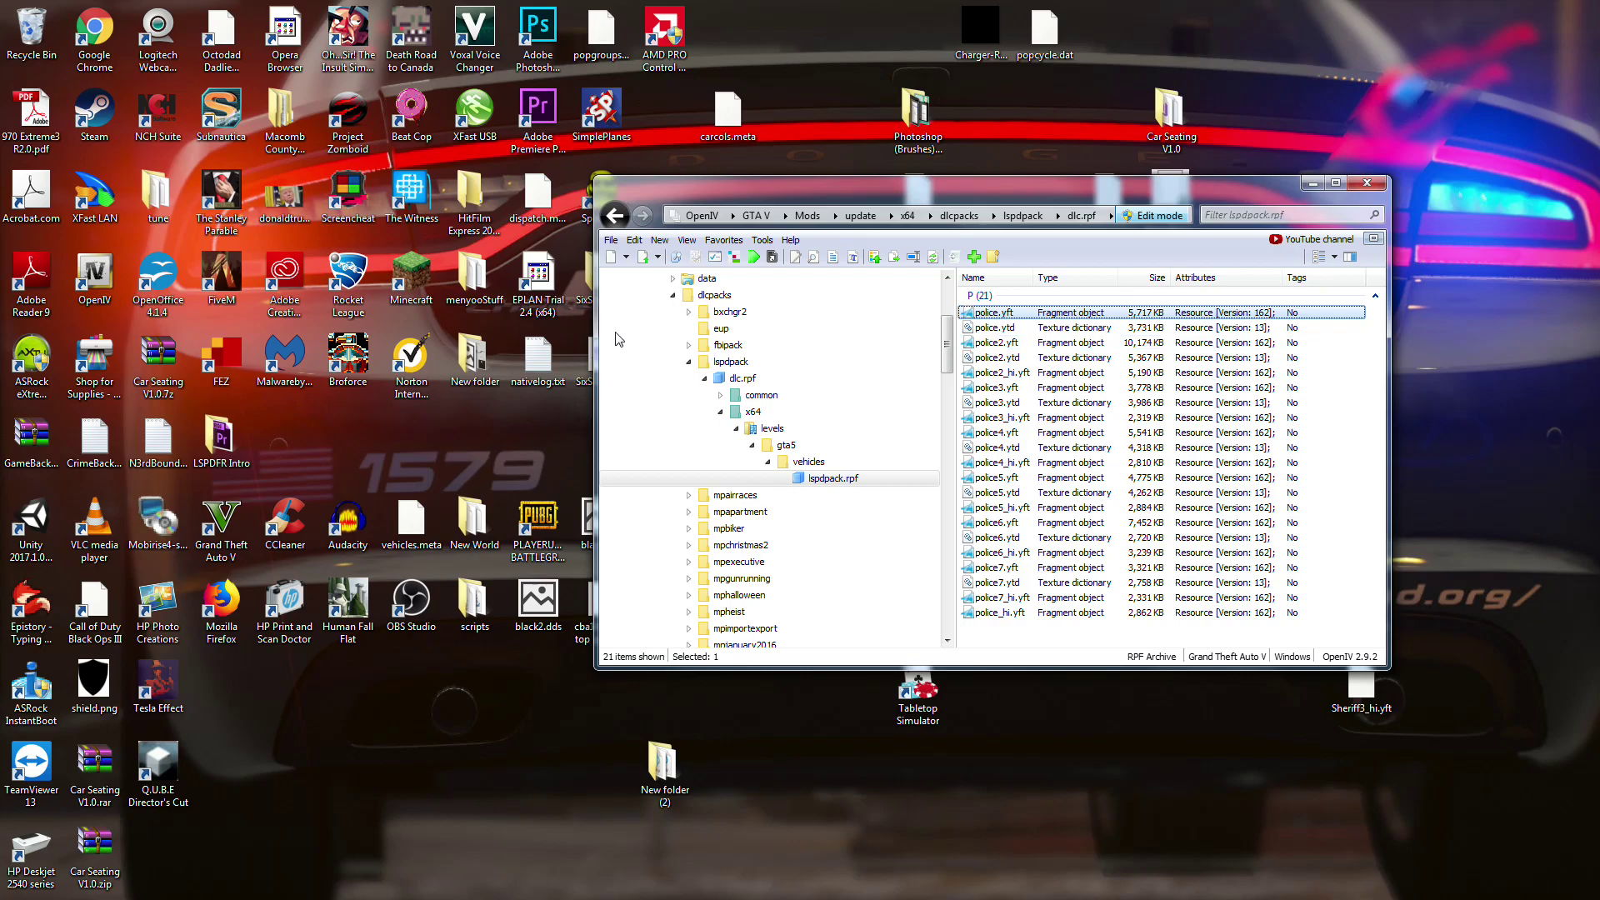
pyautogui.click(689, 364)
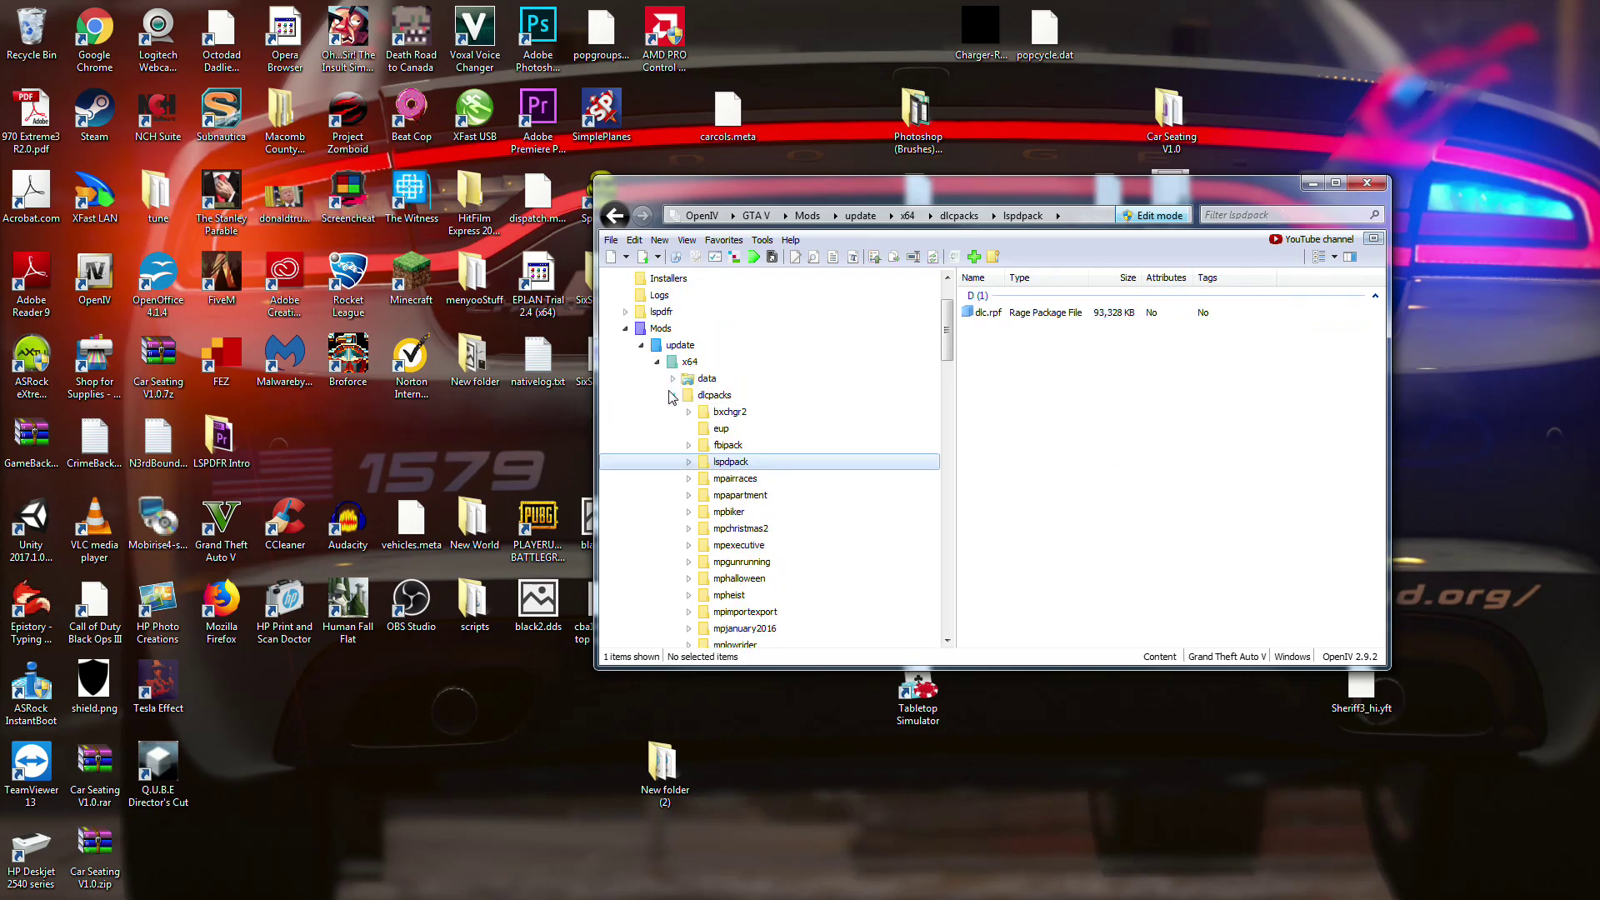
# Step: Go back up to the Mods folder and expand it toward dlcpacks
pyautogui.click(672, 395)
pyautogui.click(625, 334)
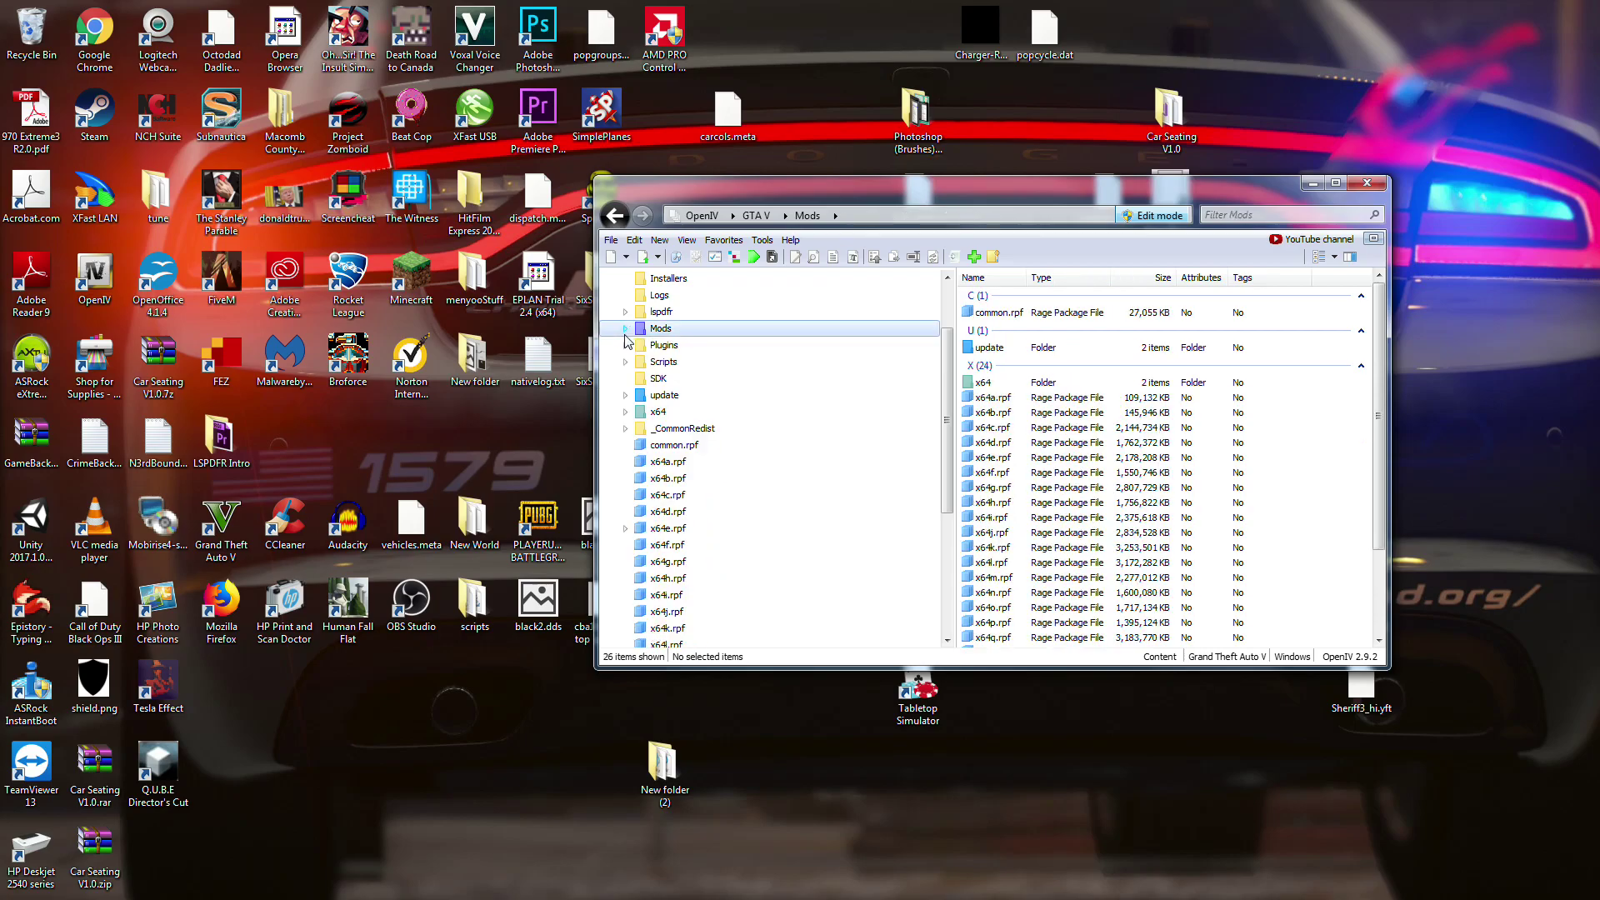
pyautogui.scroll(-2, 798, 550)
pyautogui.scroll(-2, 798, 550)
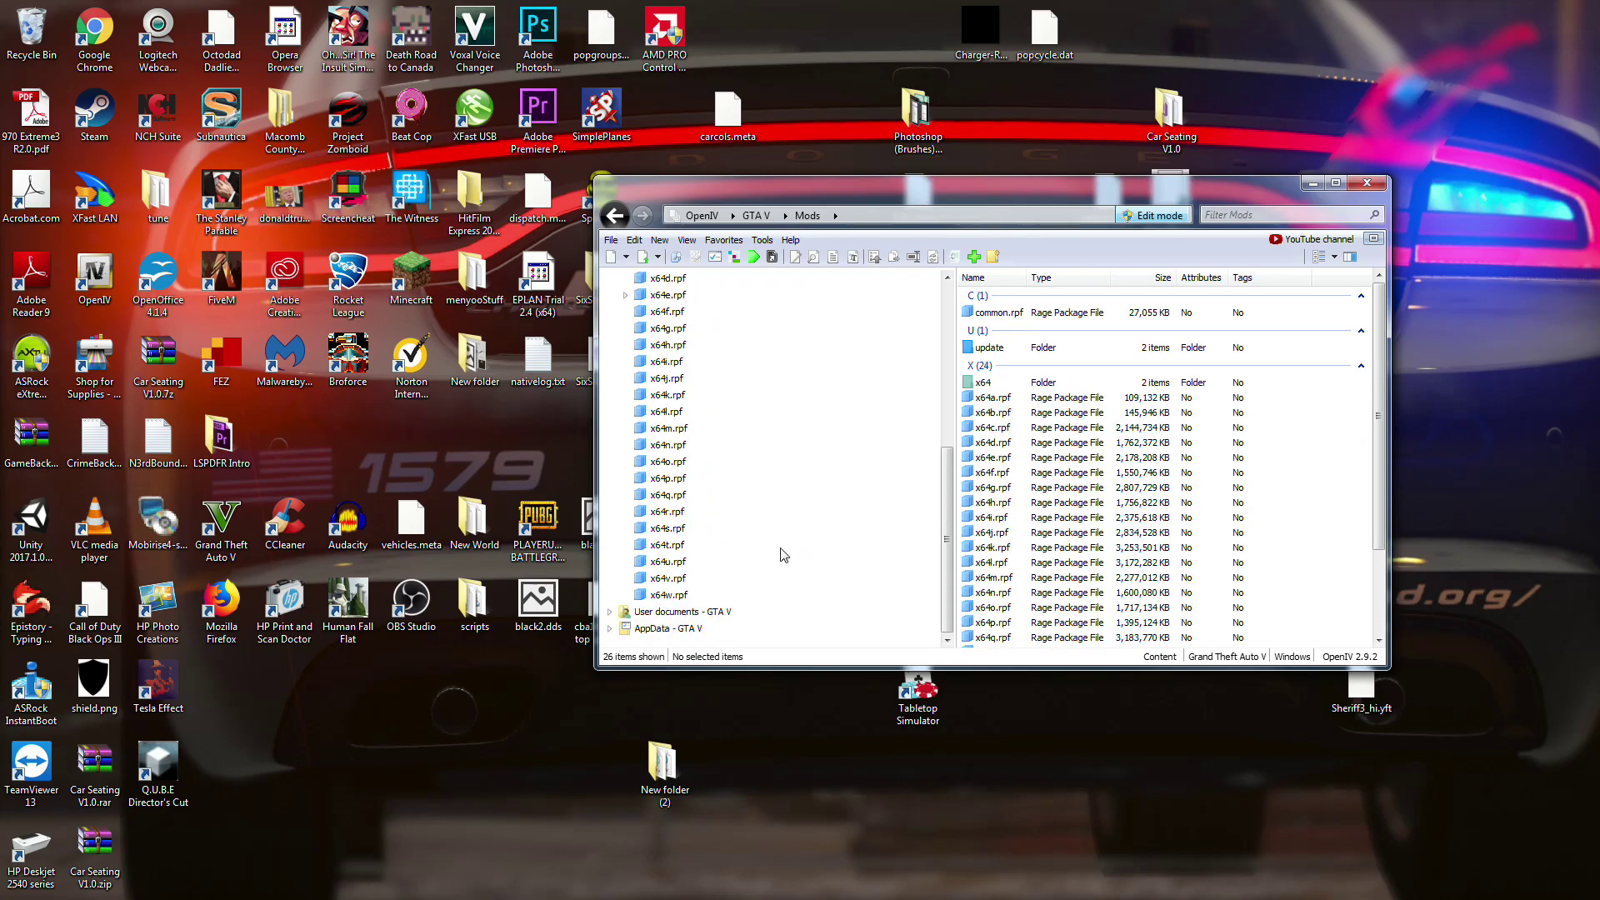
pyautogui.scroll(5, 771, 588)
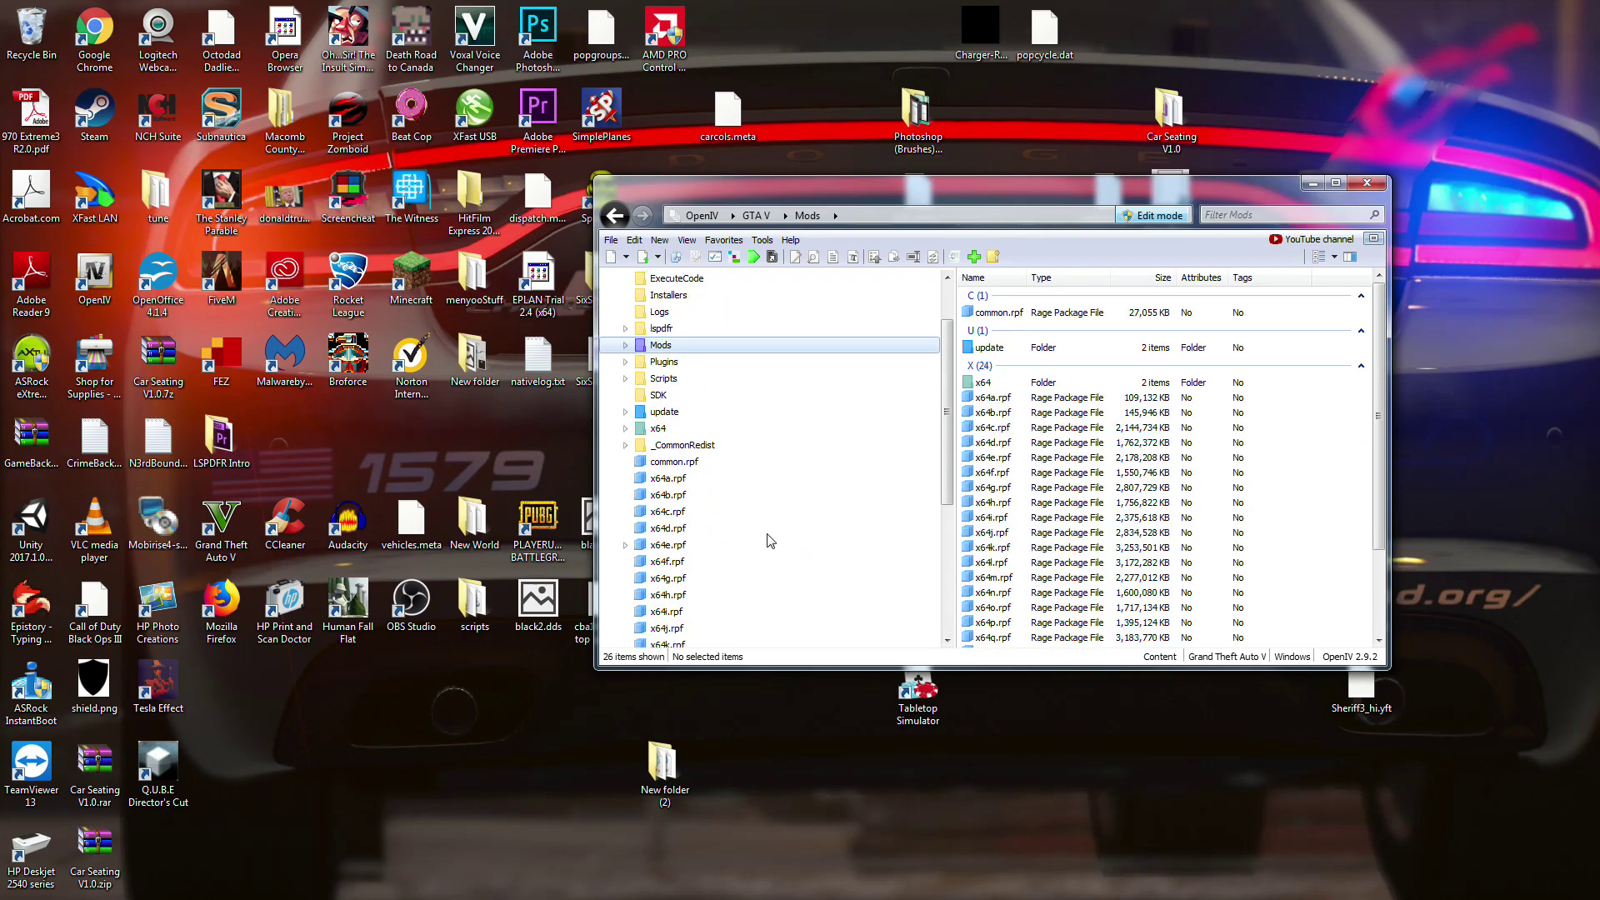
pyautogui.doubleClick(663, 352)
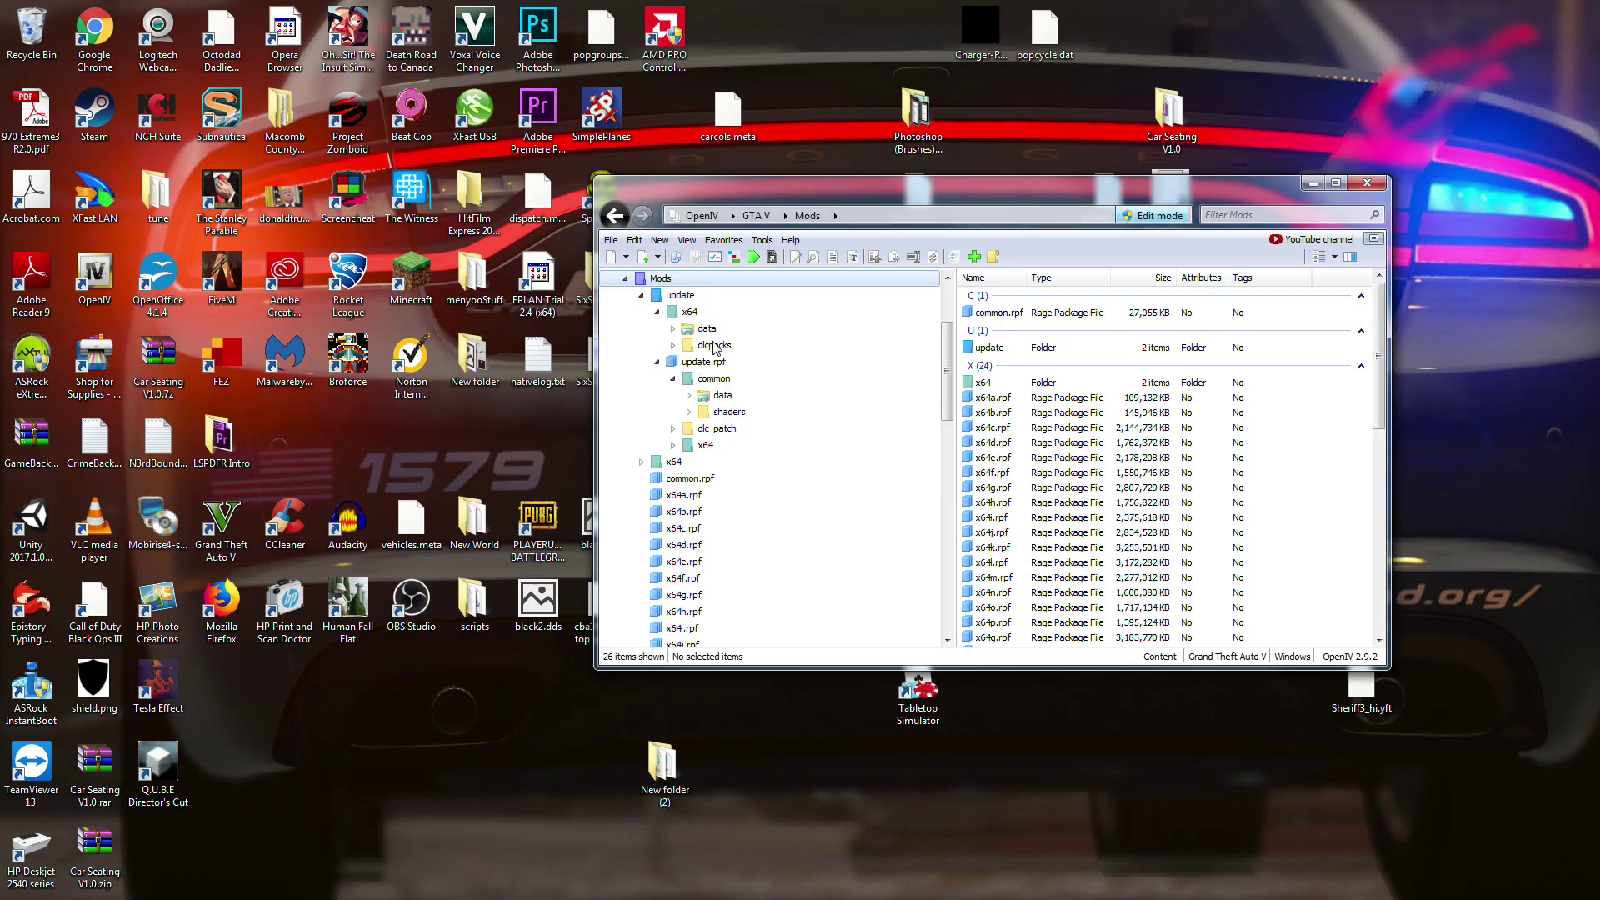
pyautogui.click(715, 347)
# Step: Open lspdpack, dlc.rpf and lspdpack.rpf, and inspect its 21 police vehicle files
pyautogui.doubleClick(1017, 419)
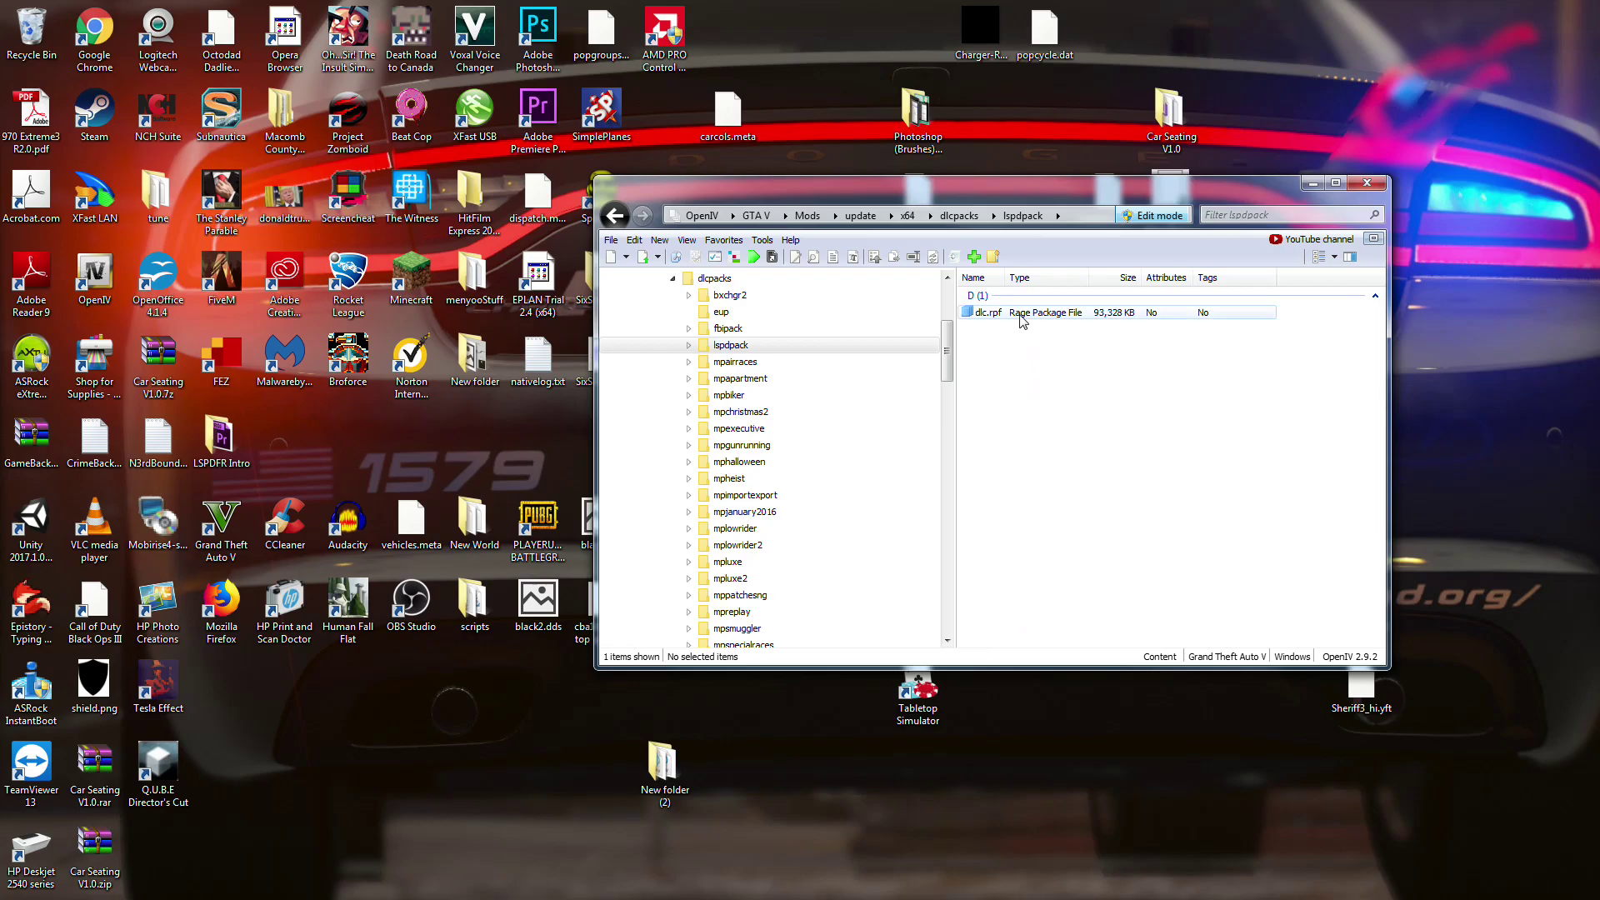
pyautogui.doubleClick(1023, 321)
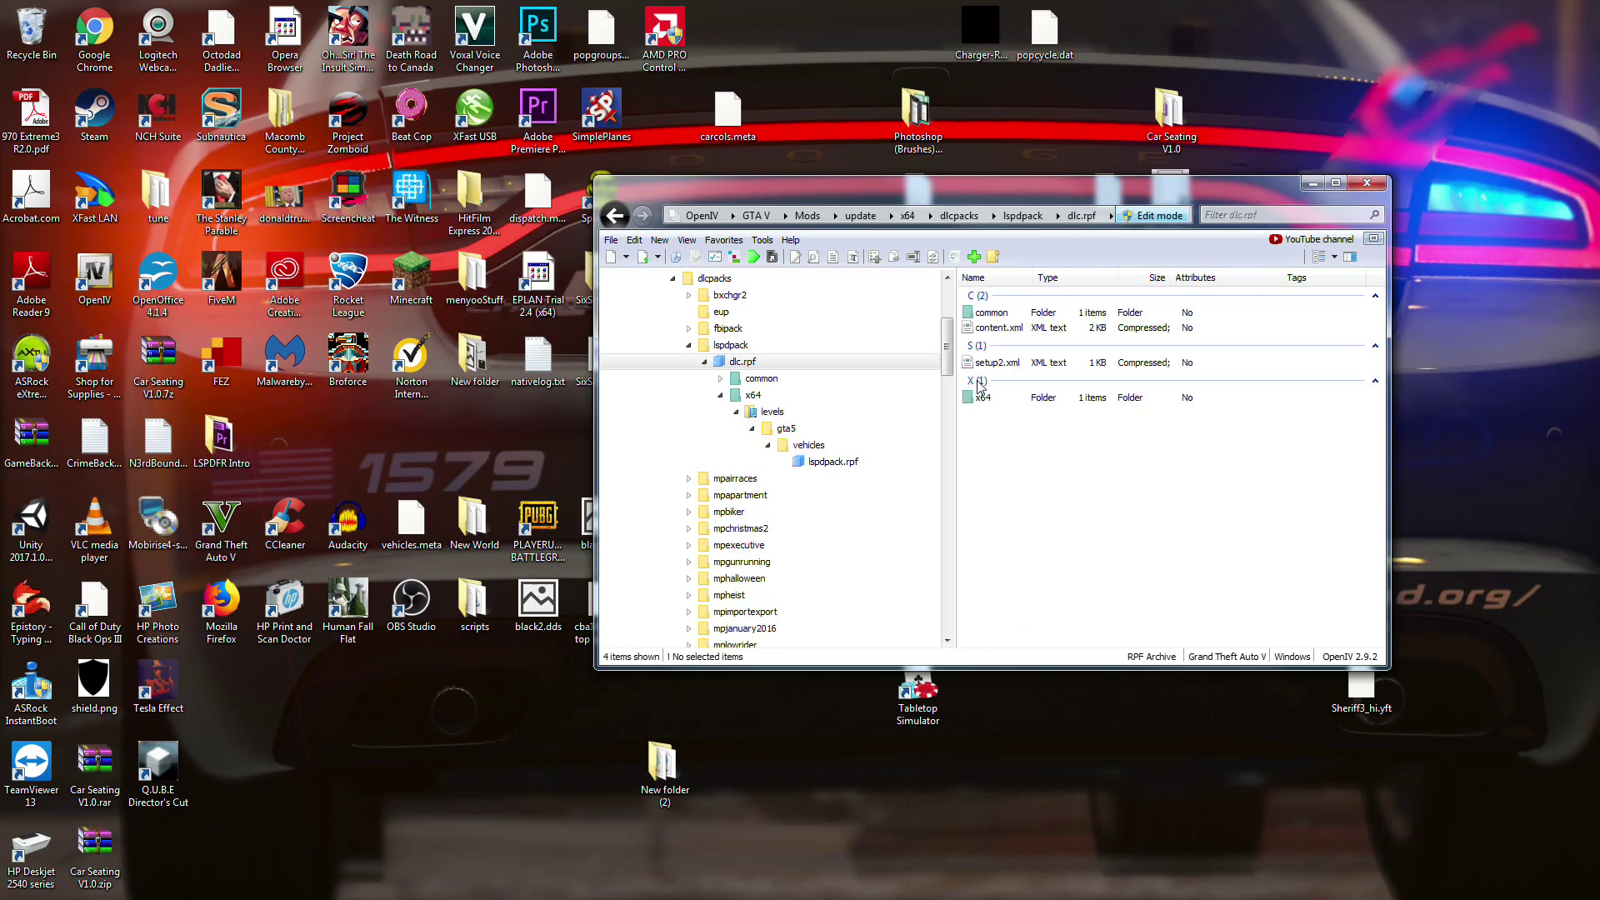
pyautogui.doubleClick(1018, 313)
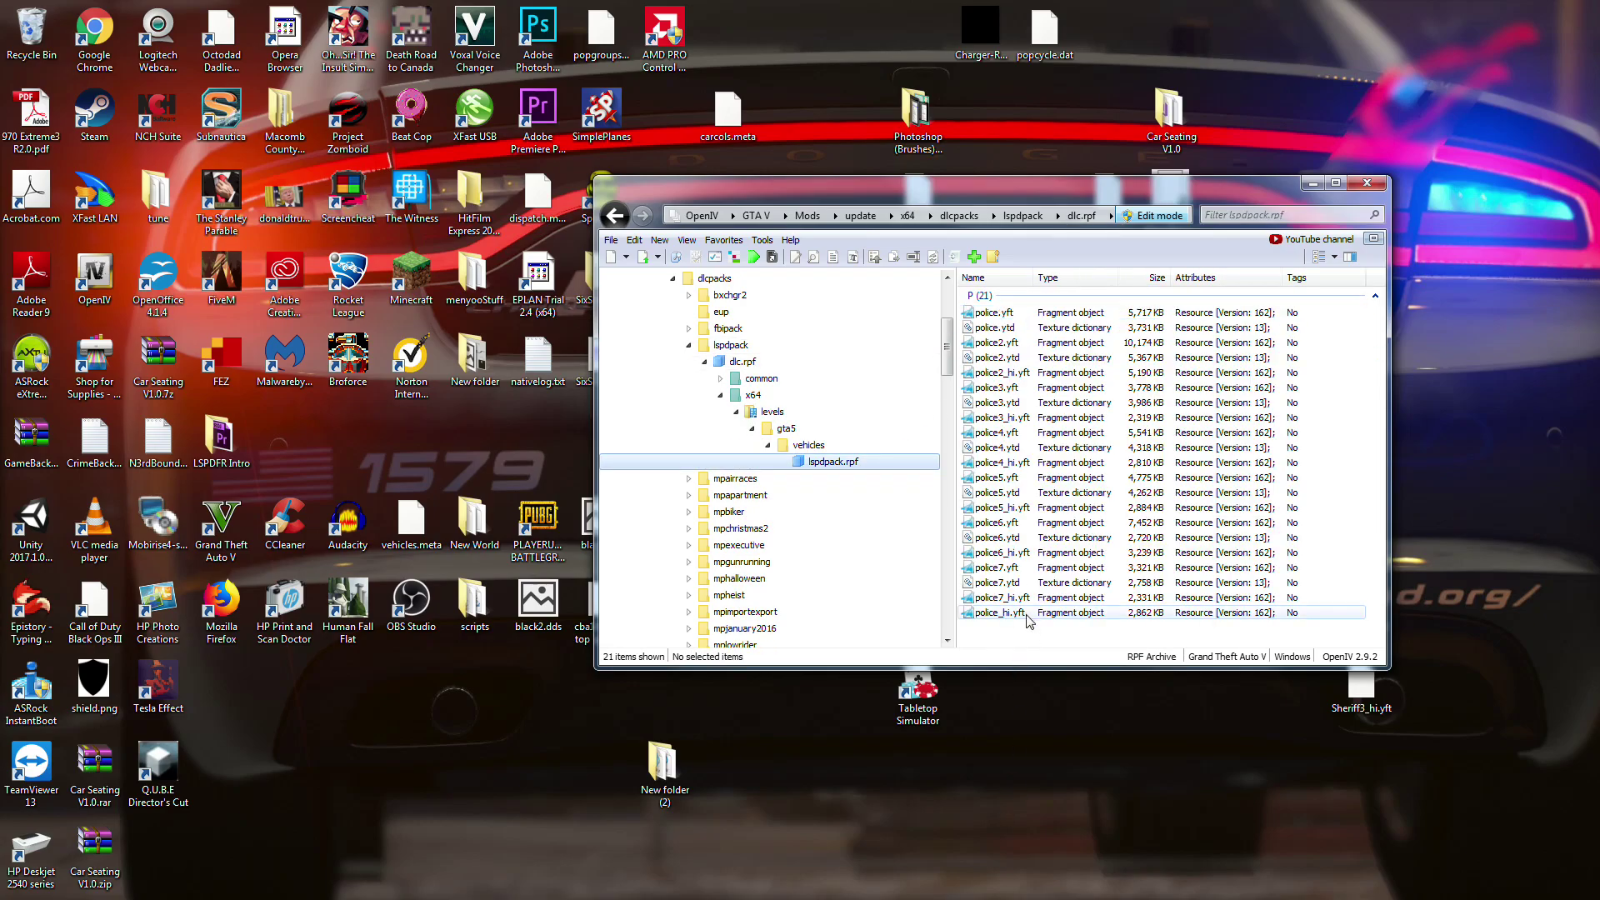
pyautogui.moveTo(1026, 637); pyautogui.dragTo(1033, 296)
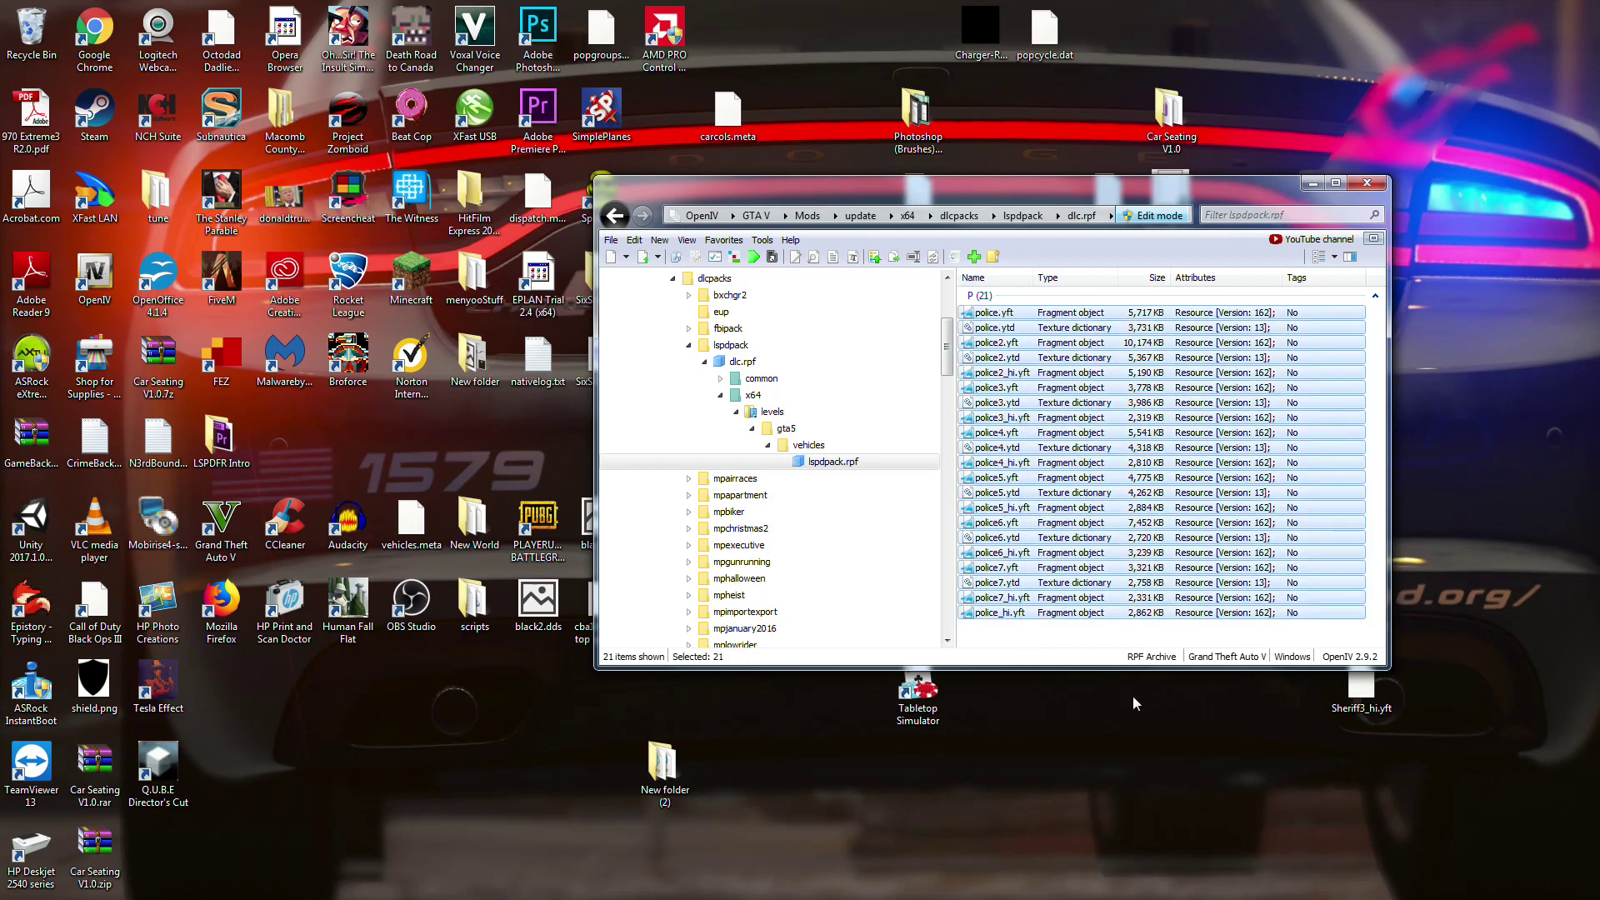
pyautogui.click(1056, 646)
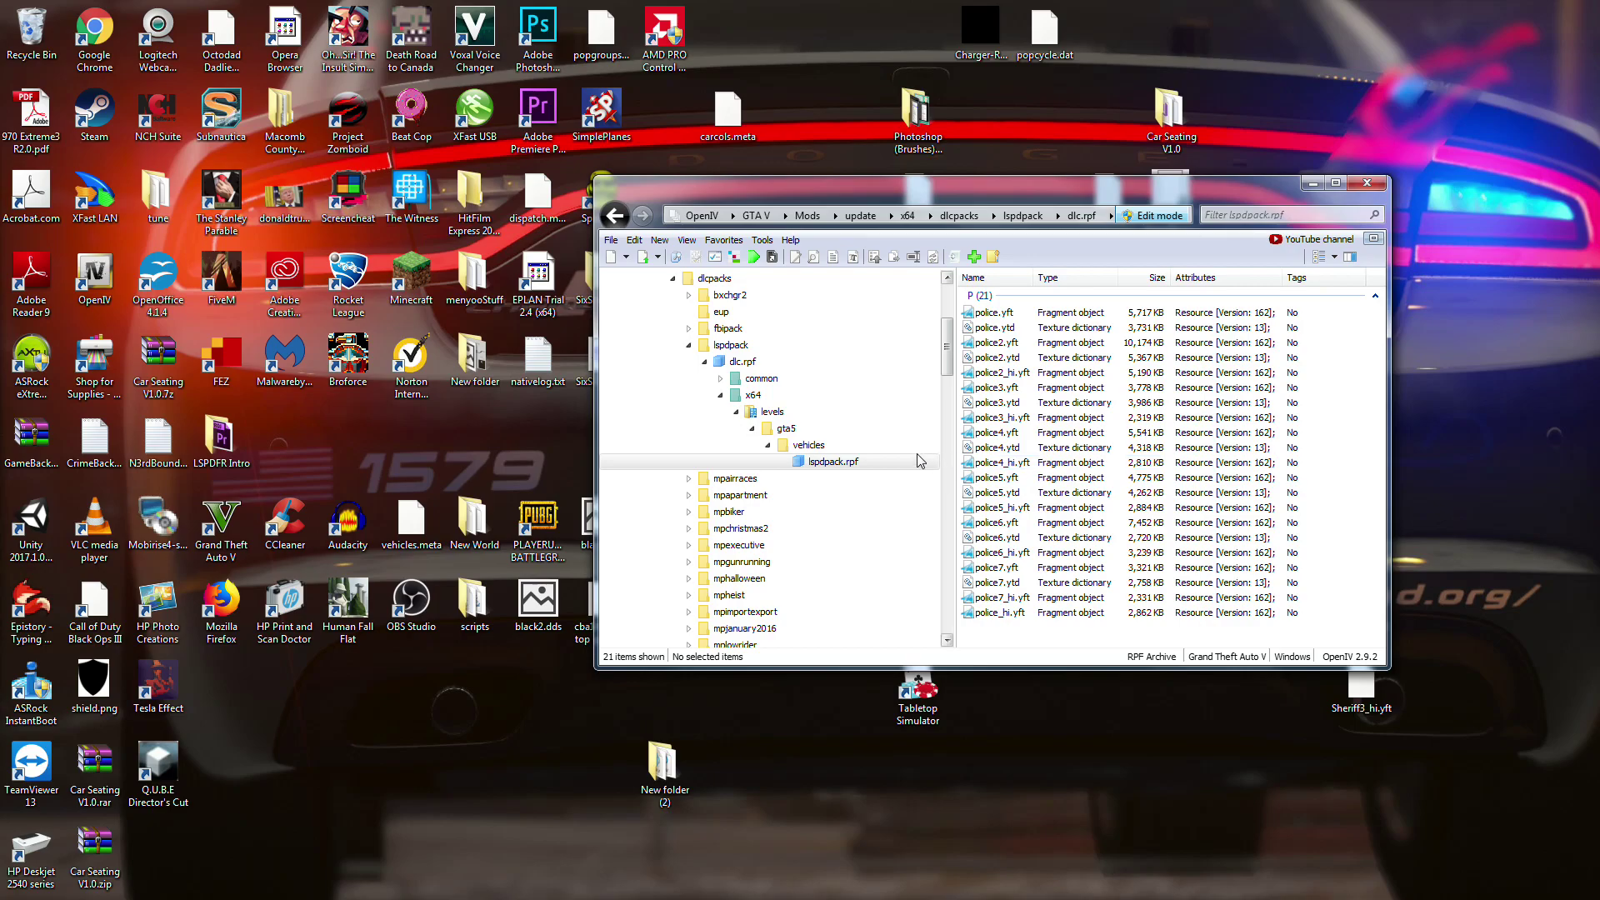
# Step: Collapse the tree back to the lspdpack folder and show the OpenIV Tools list
pyautogui.click(722, 397)
pyautogui.click(704, 361)
pyautogui.click(688, 345)
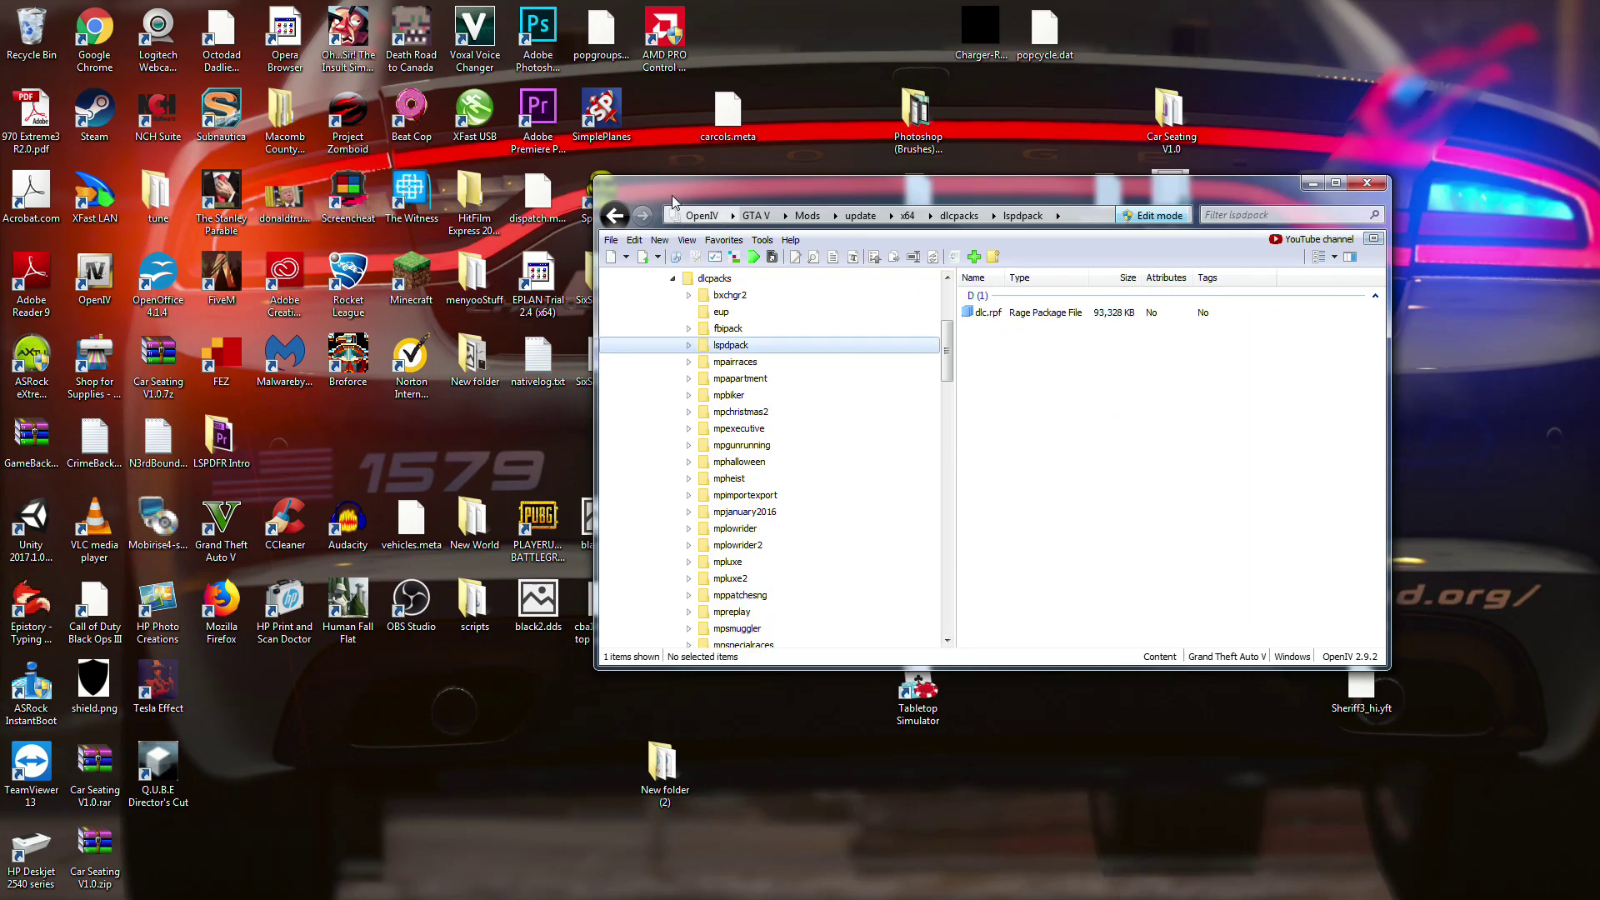
pyautogui.click(763, 240)
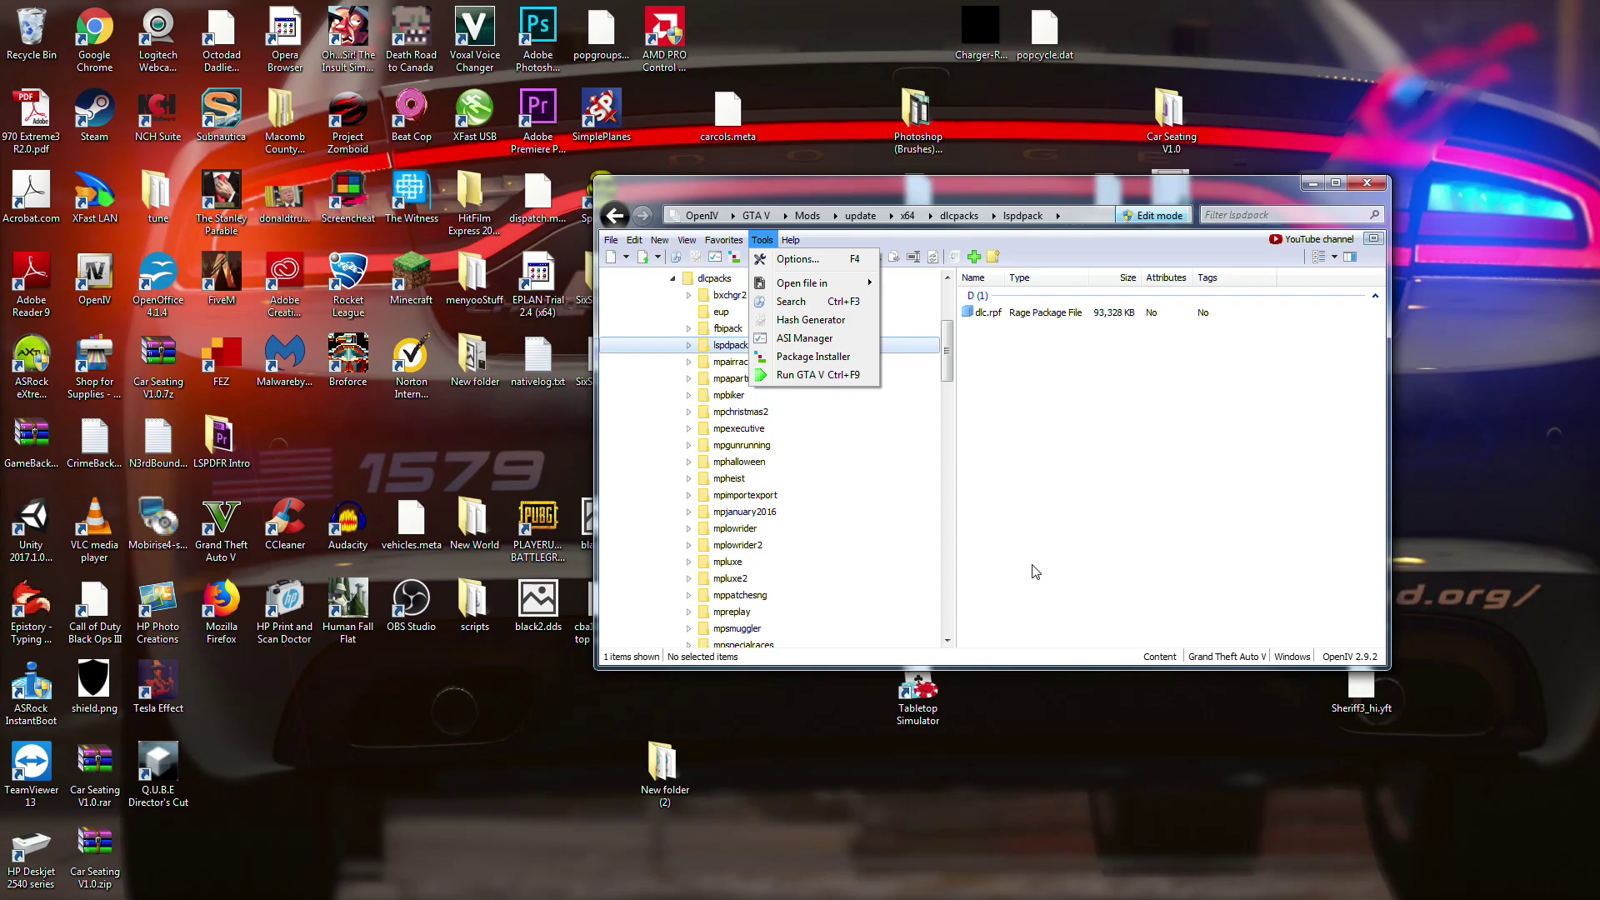
# Step: Dismiss Tools, open dlclist.xml from update.rpf\common\data, and select its lspdpack line
pyautogui.click(1011, 508)
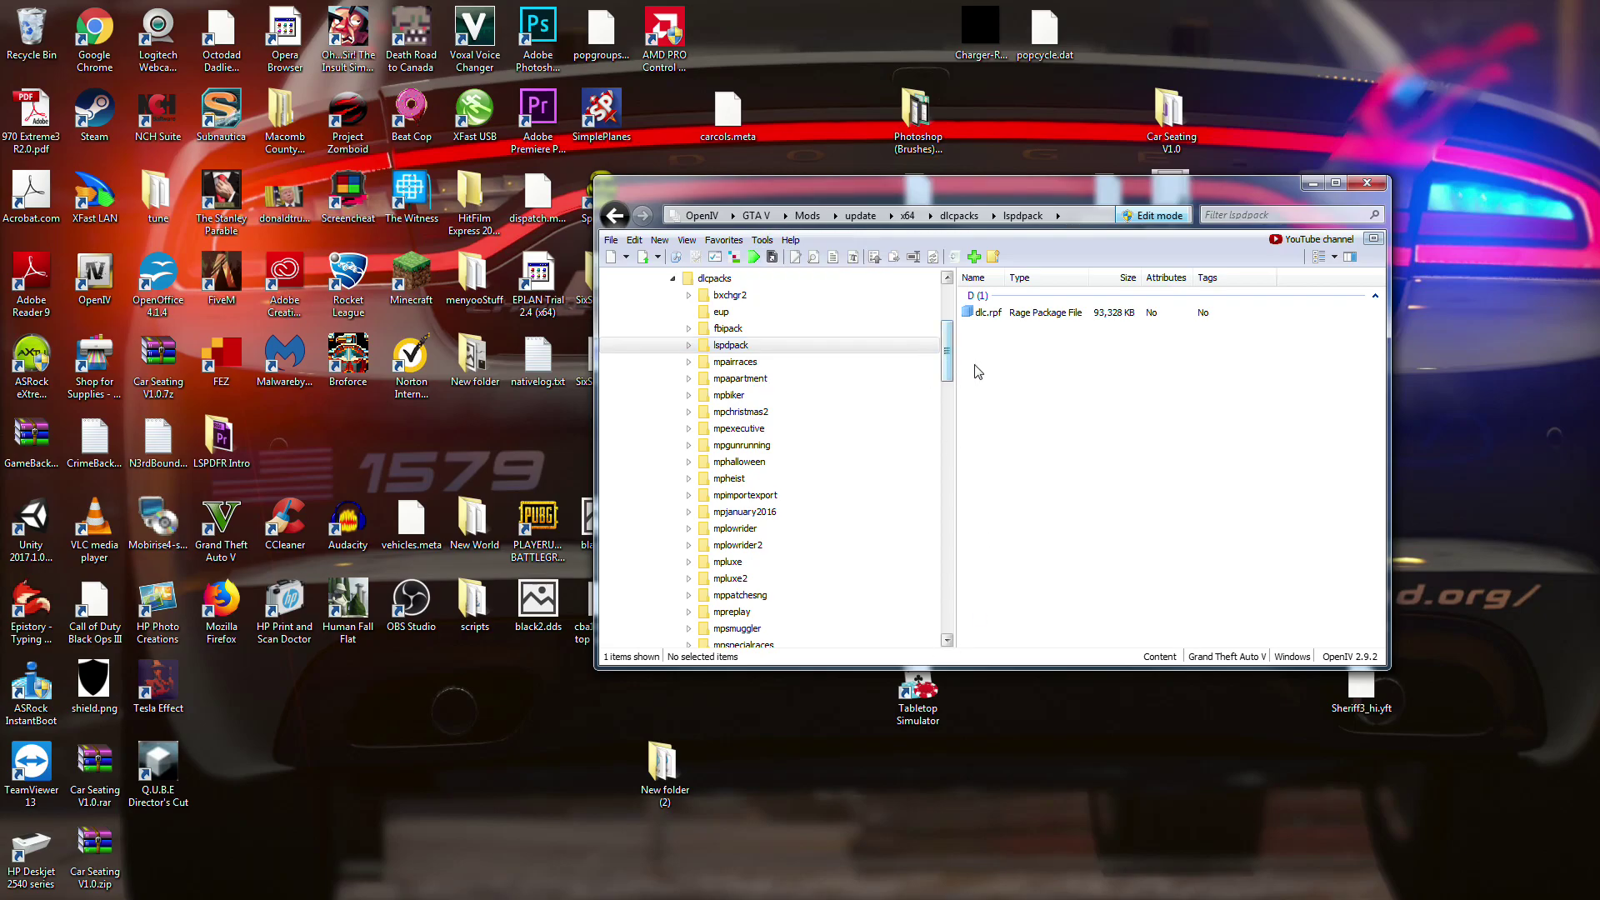
pyautogui.scroll(4, 947, 354)
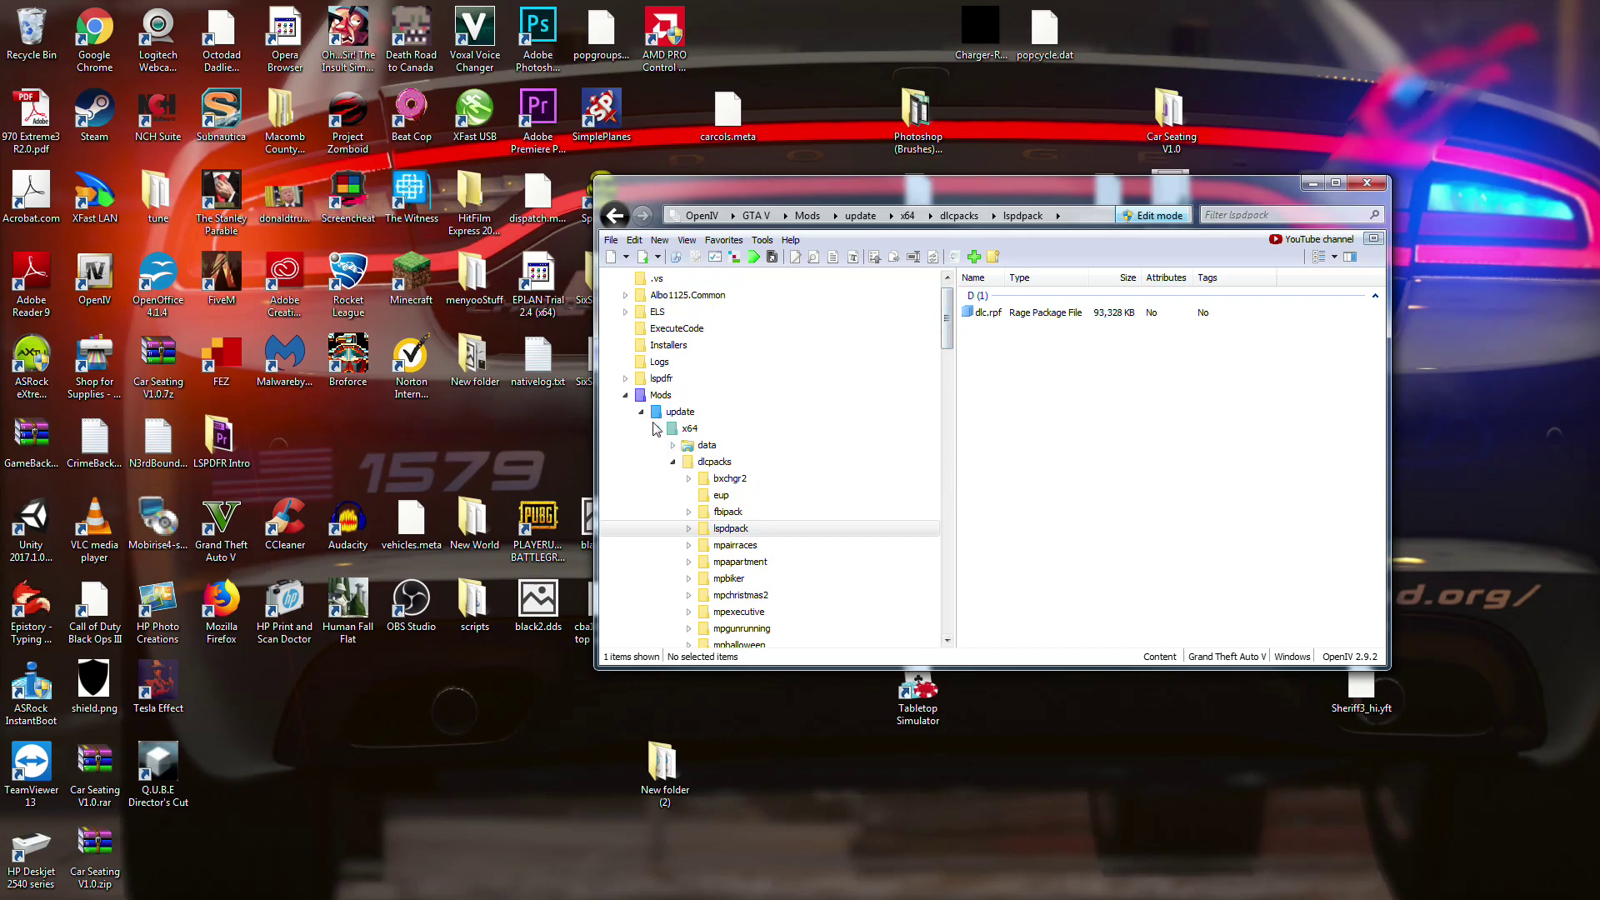
pyautogui.click(682, 412)
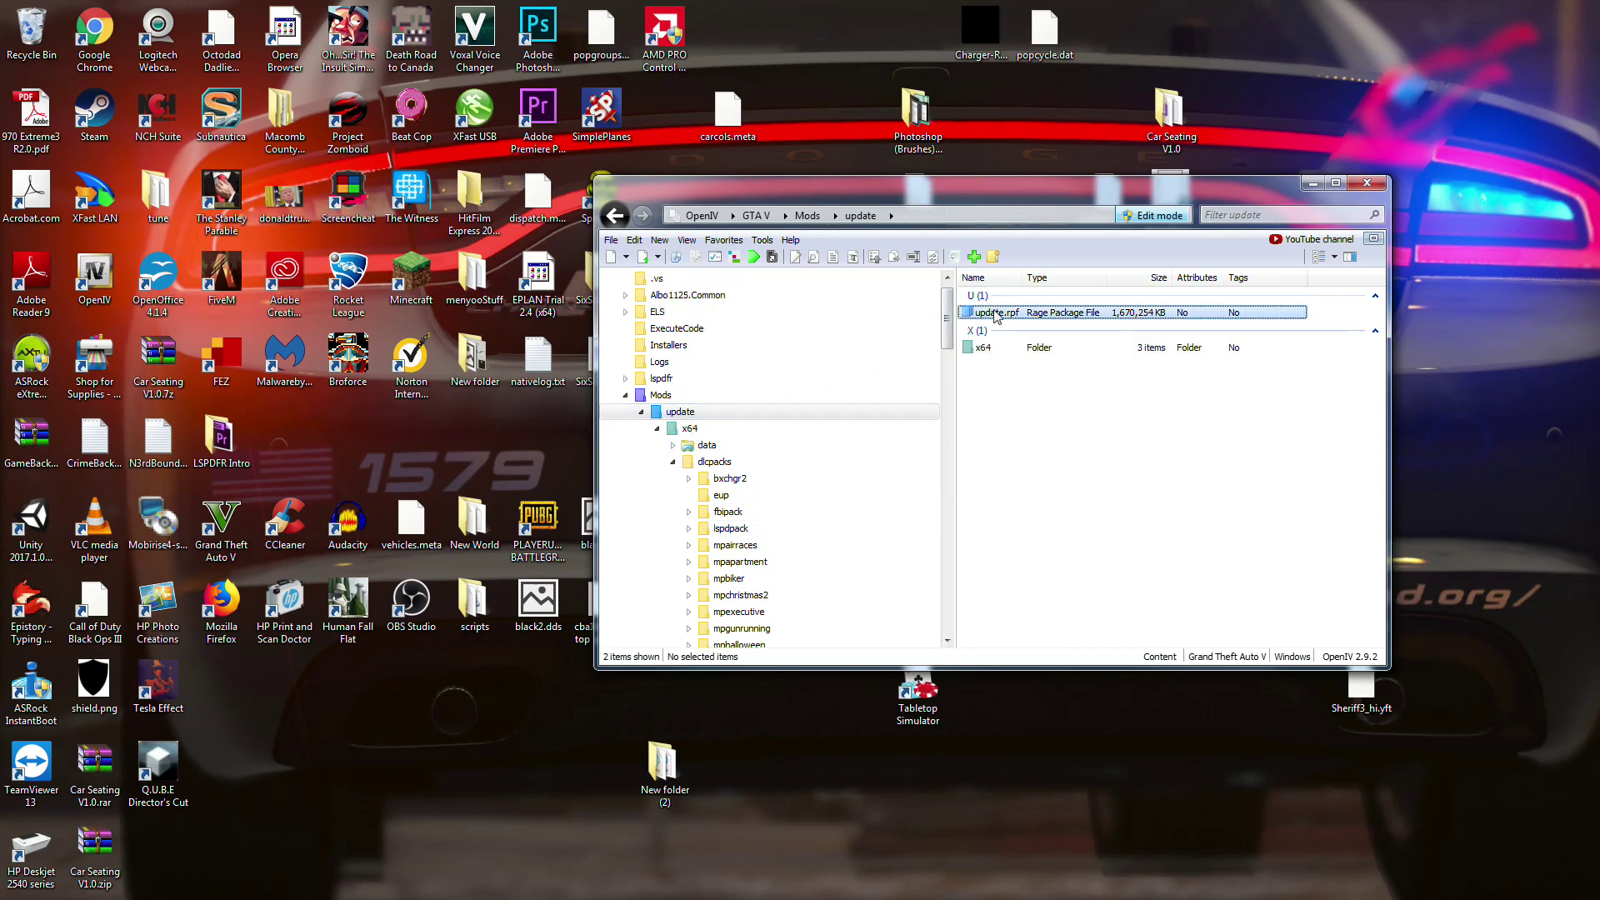
pyautogui.doubleClick(995, 313)
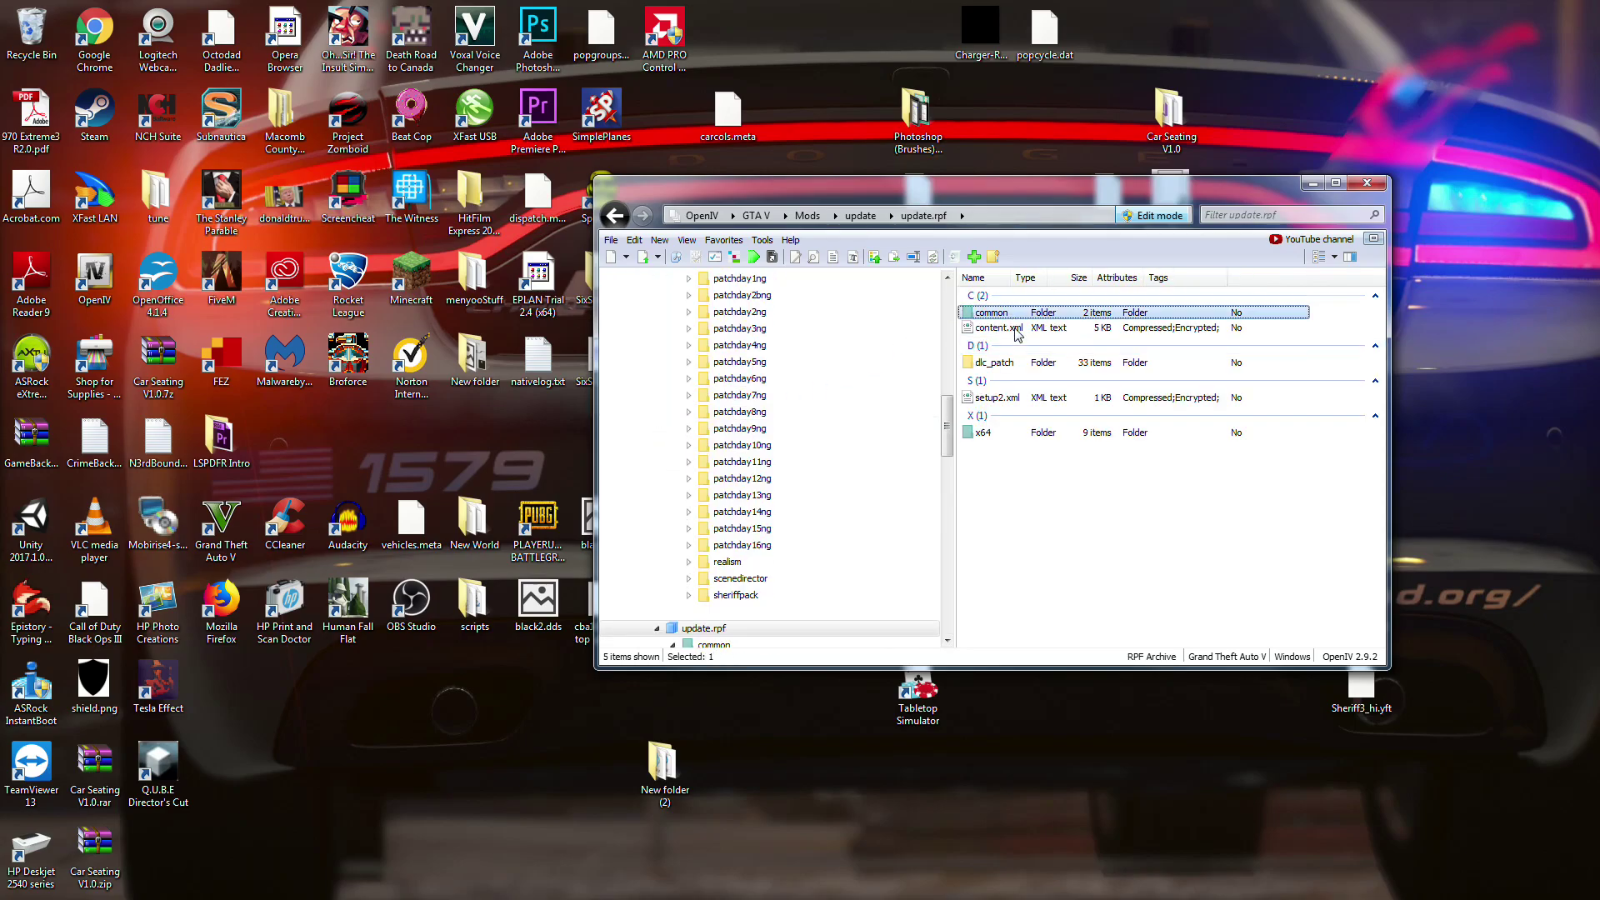
pyautogui.doubleClick(991, 313)
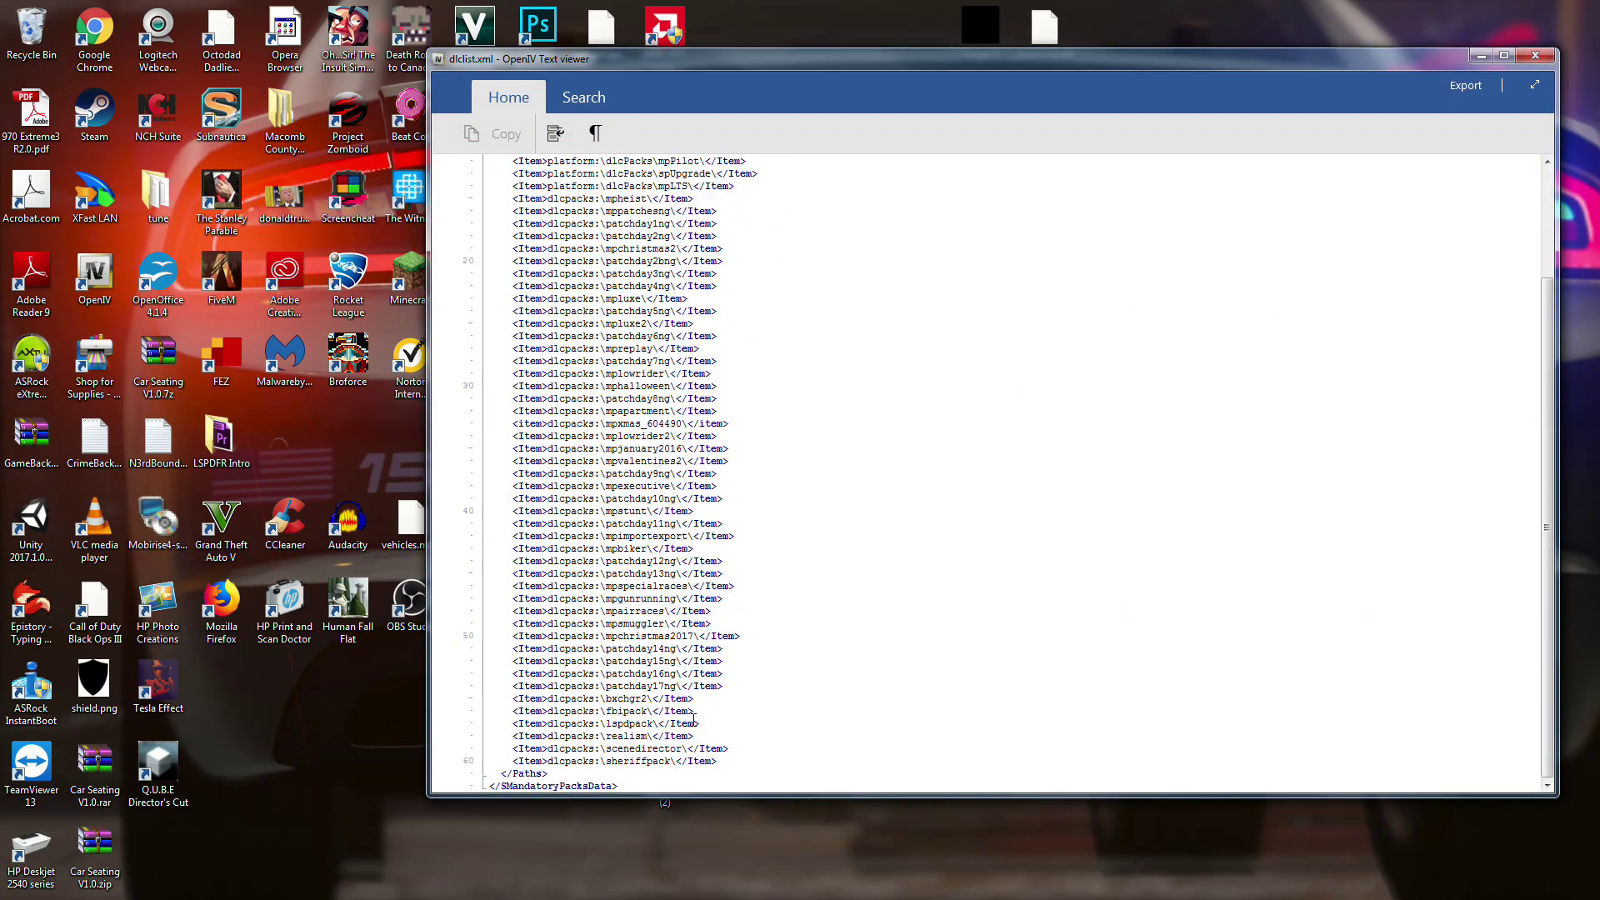
pyautogui.moveTo(700, 723); pyautogui.dragTo(512, 724)
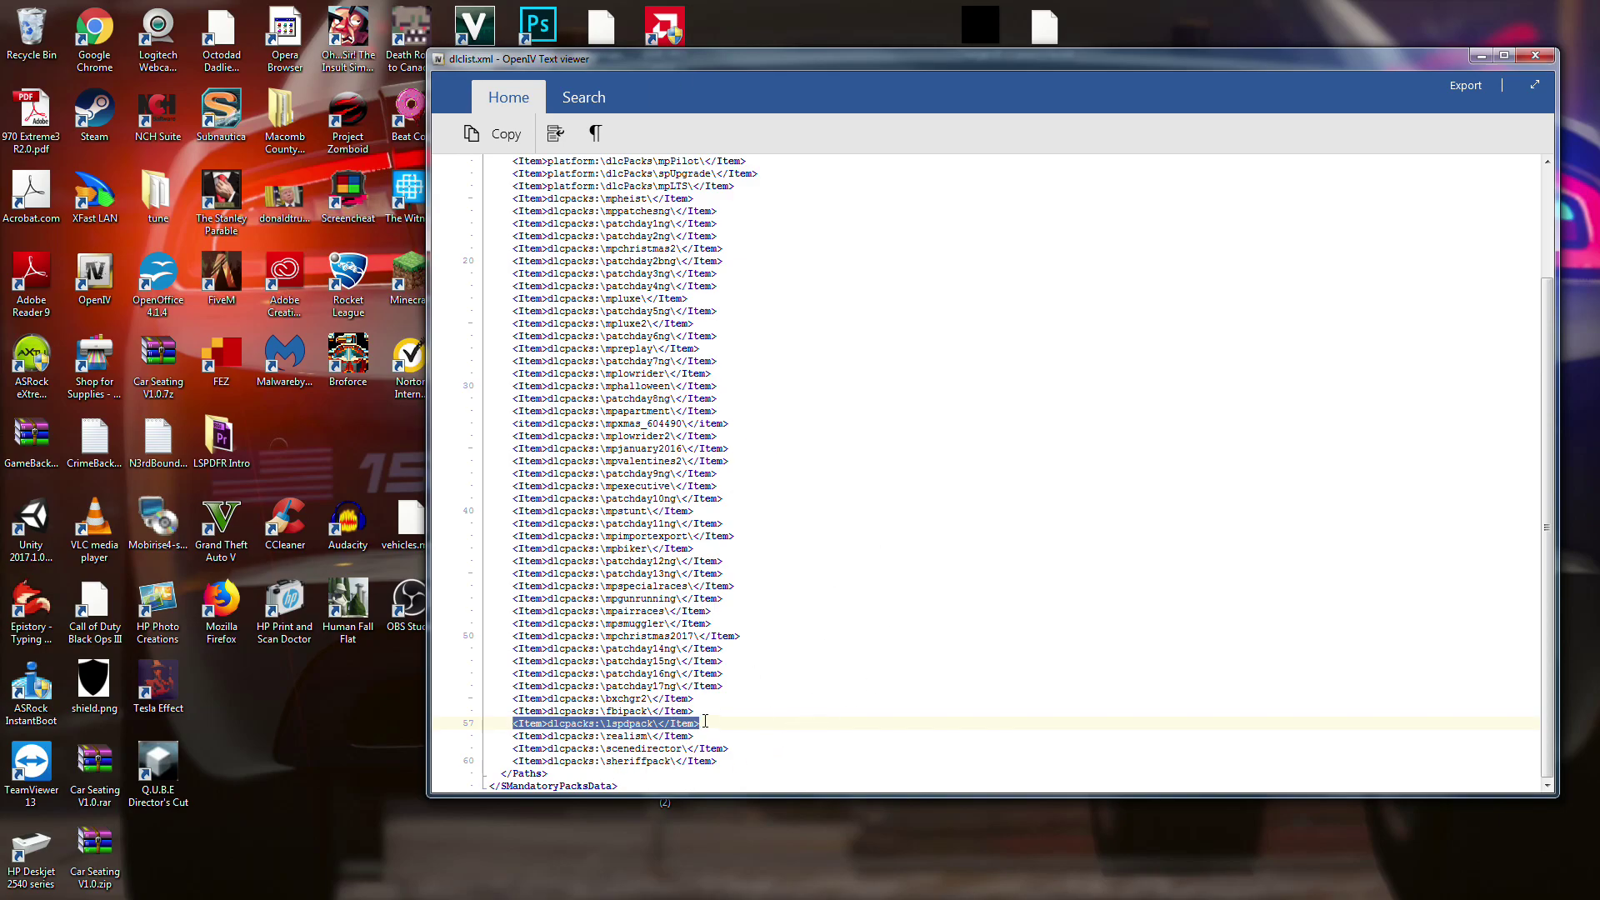
# Step: Deselect the line, close the dlclist.xml viewer, and right-click dlclist.xml for its actions
pyautogui.click(705, 722)
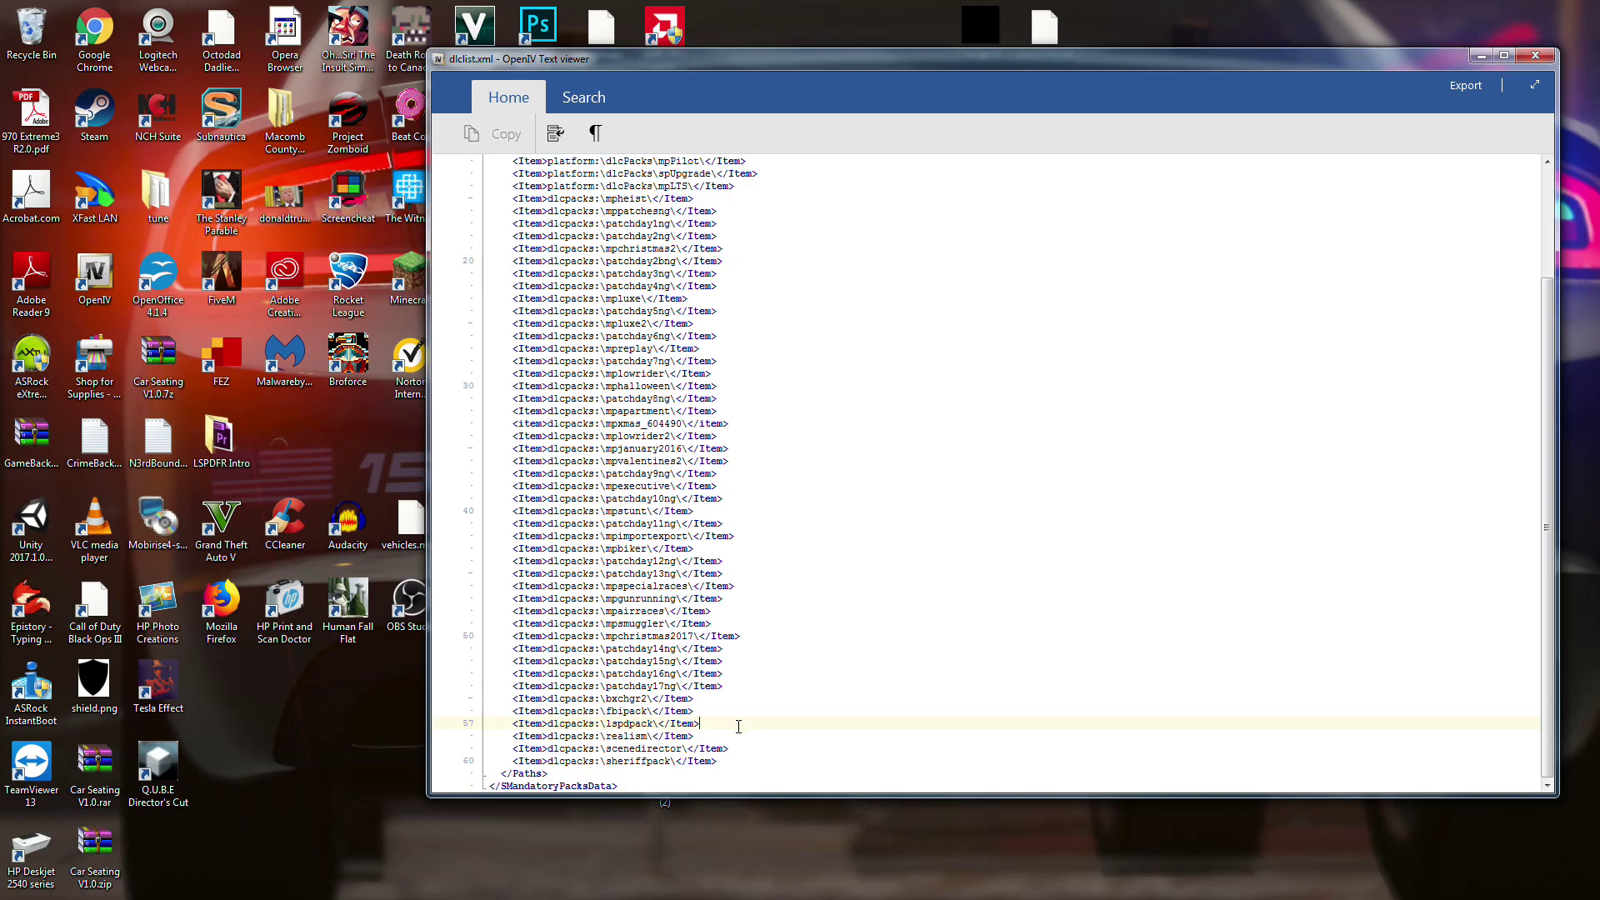
pyautogui.click(1534, 55)
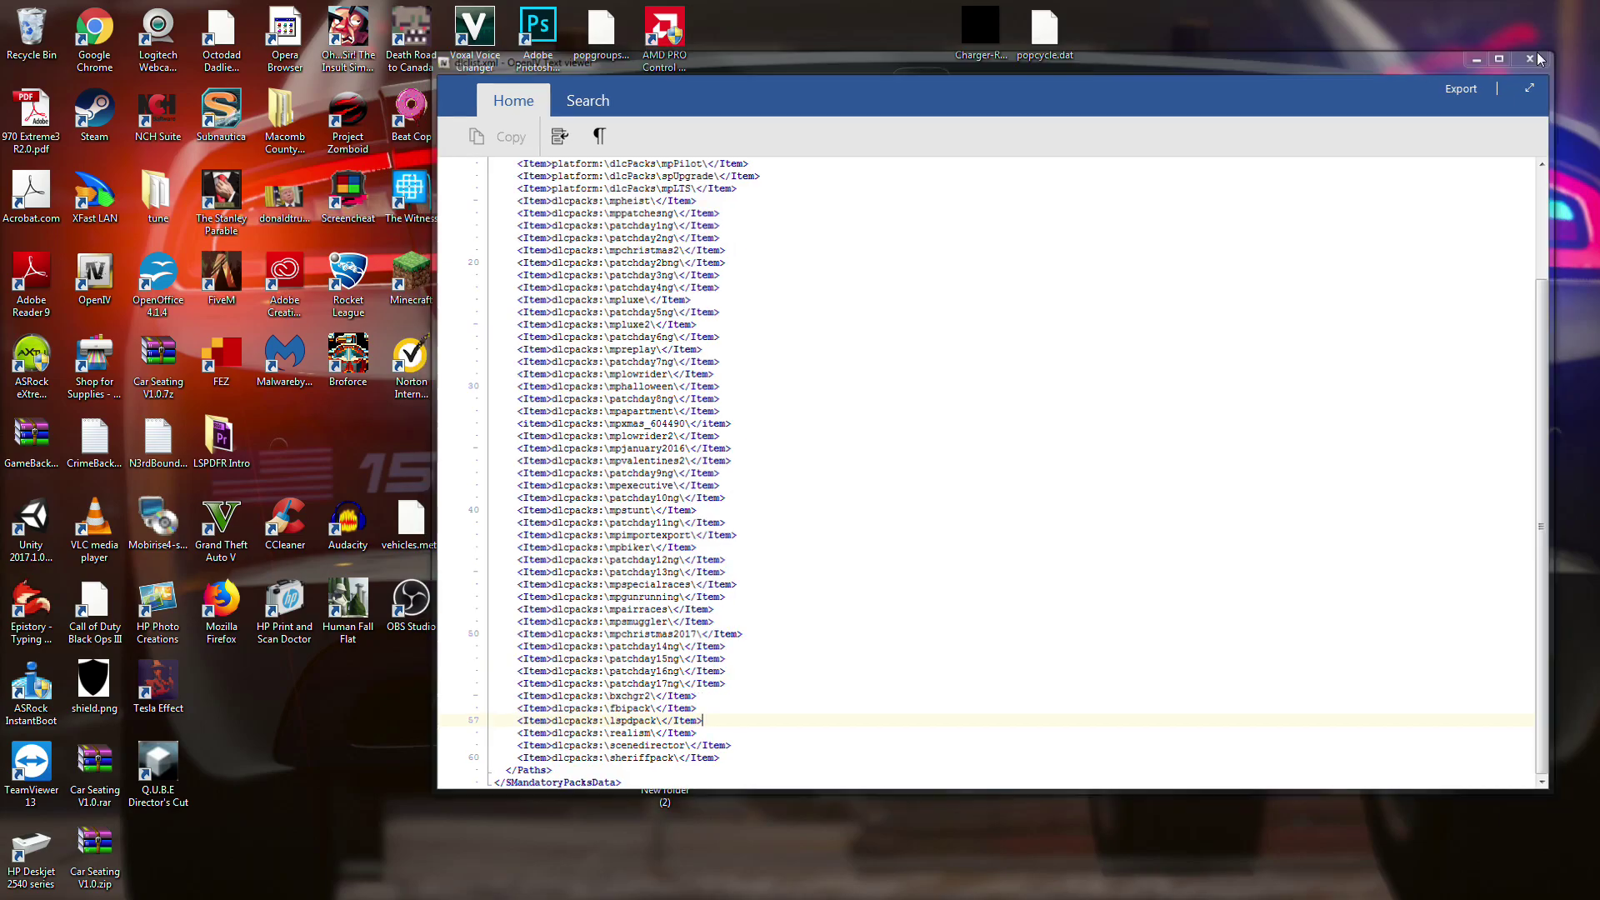
pyautogui.rightClick(979, 442)
# Step: Open dlclist.xml for editing and paste a copy of the sheriffpack entry on a new line
pyautogui.press('Escape')
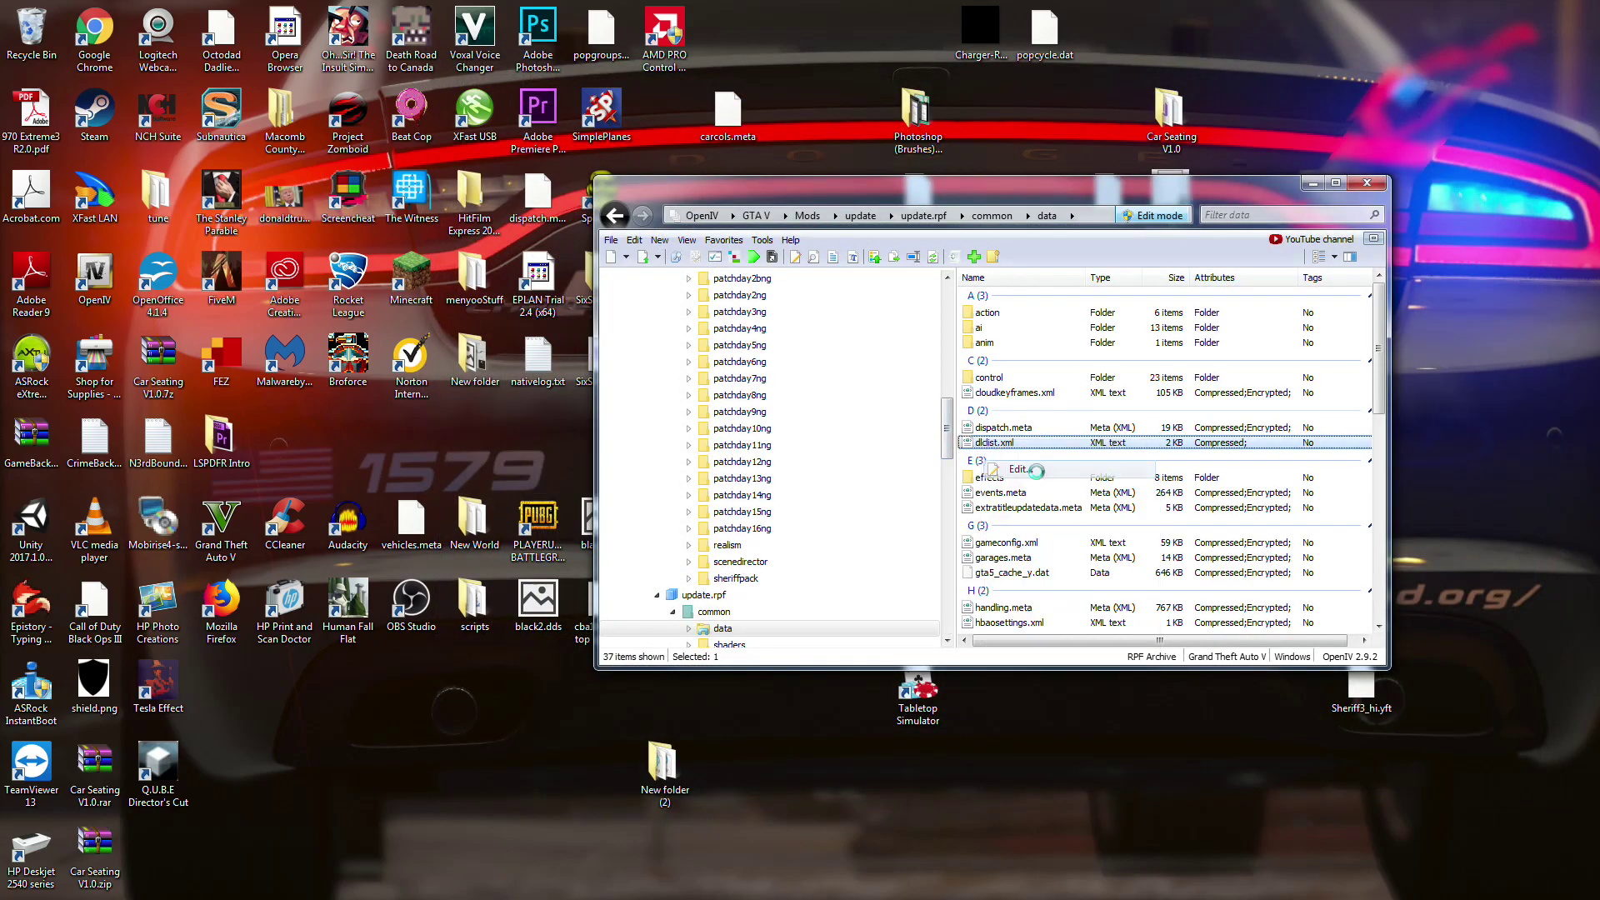
pyautogui.press('Return')
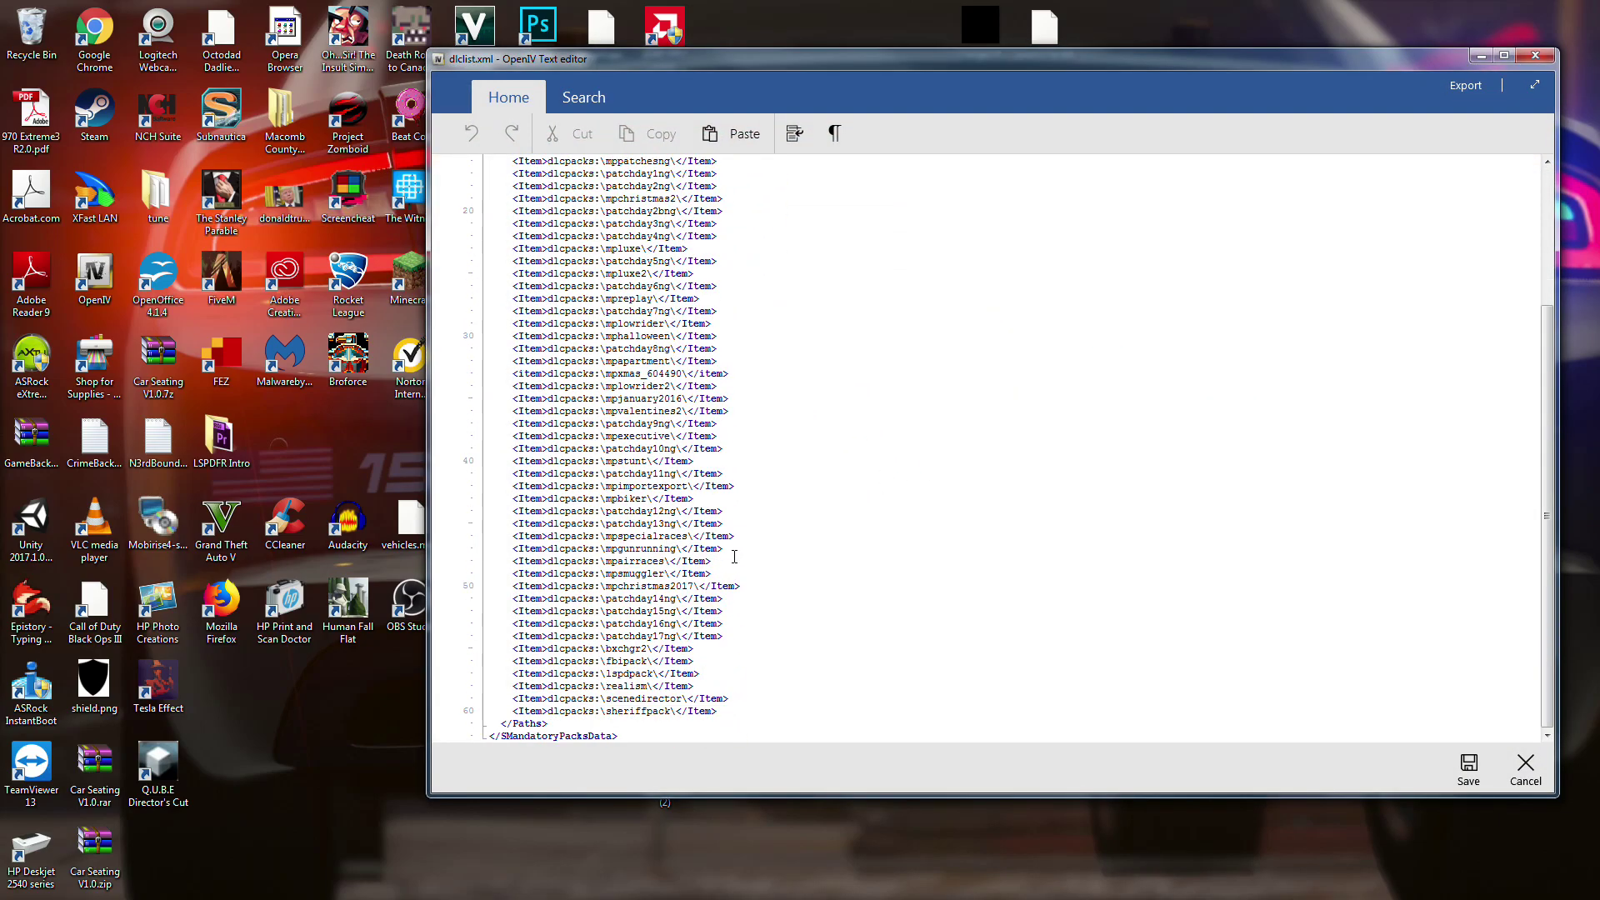
pyautogui.moveTo(718, 713); pyautogui.dragTo(512, 714)
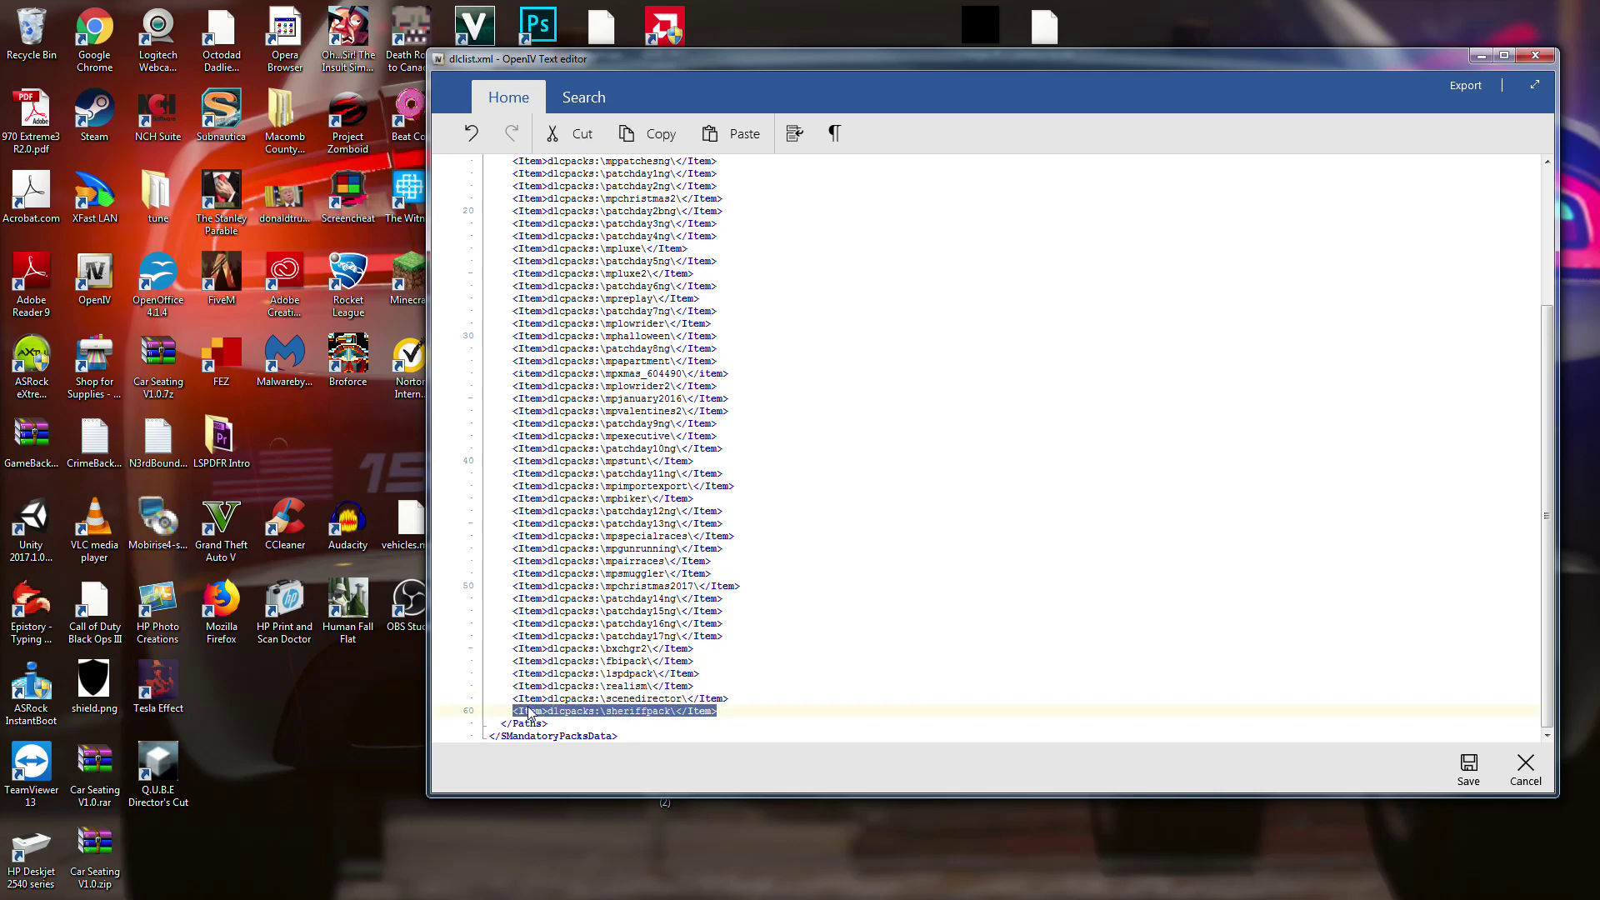
pyautogui.rightClick(529, 710)
pyautogui.click(745, 721)
pyautogui.click(745, 721)
pyautogui.press('Return')
pyautogui.hotkey('ctrl', 'v')
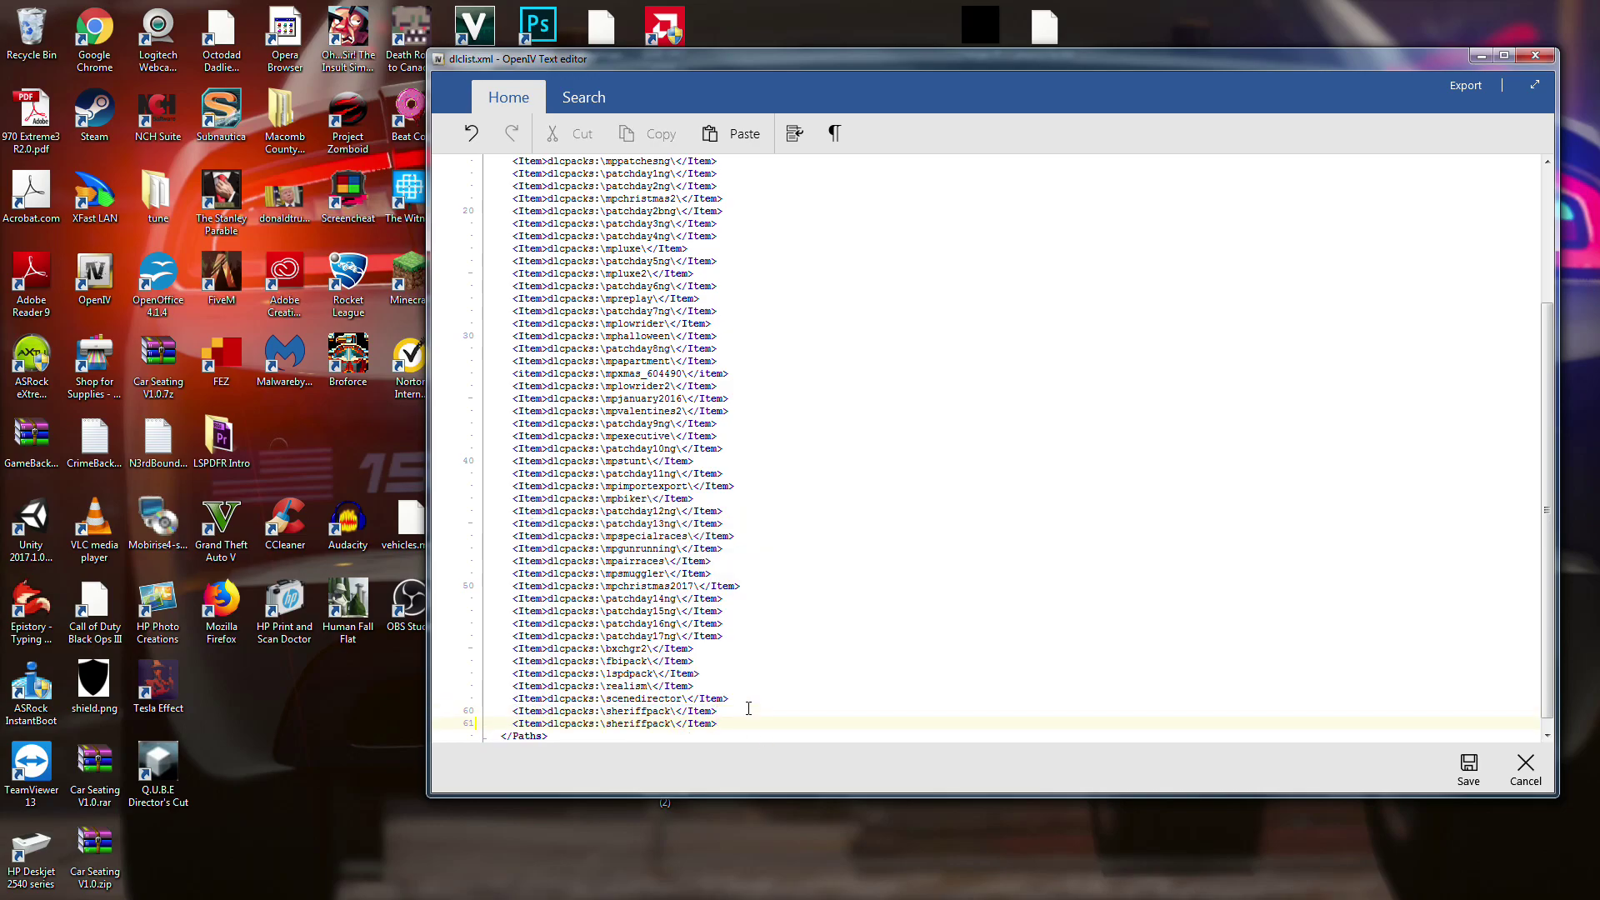
# Step: Change the pasted entry to lspdpack, then select and delete that duplicate line
pyautogui.press('Left')
pyautogui.press('Left')
pyautogui.press('Left')
pyautogui.press('Left')
pyautogui.press('Left')
pyautogui.press('BackSpace')
pyautogui.press('BackSpace')
pyautogui.press('BackSpace')
pyautogui.press('BackSpace')
pyautogui.press('BackSpace')
pyautogui.press('BackSpace')
pyautogui.press('BackSpace')
pyautogui.press('BackSpace')
pyautogui.press('BackSpace')
pyautogui.press('BackSpace')
pyautogui.press('BackSpace')
pyautogui.write('lspdpack')
pyautogui.doubleClick(691, 724)
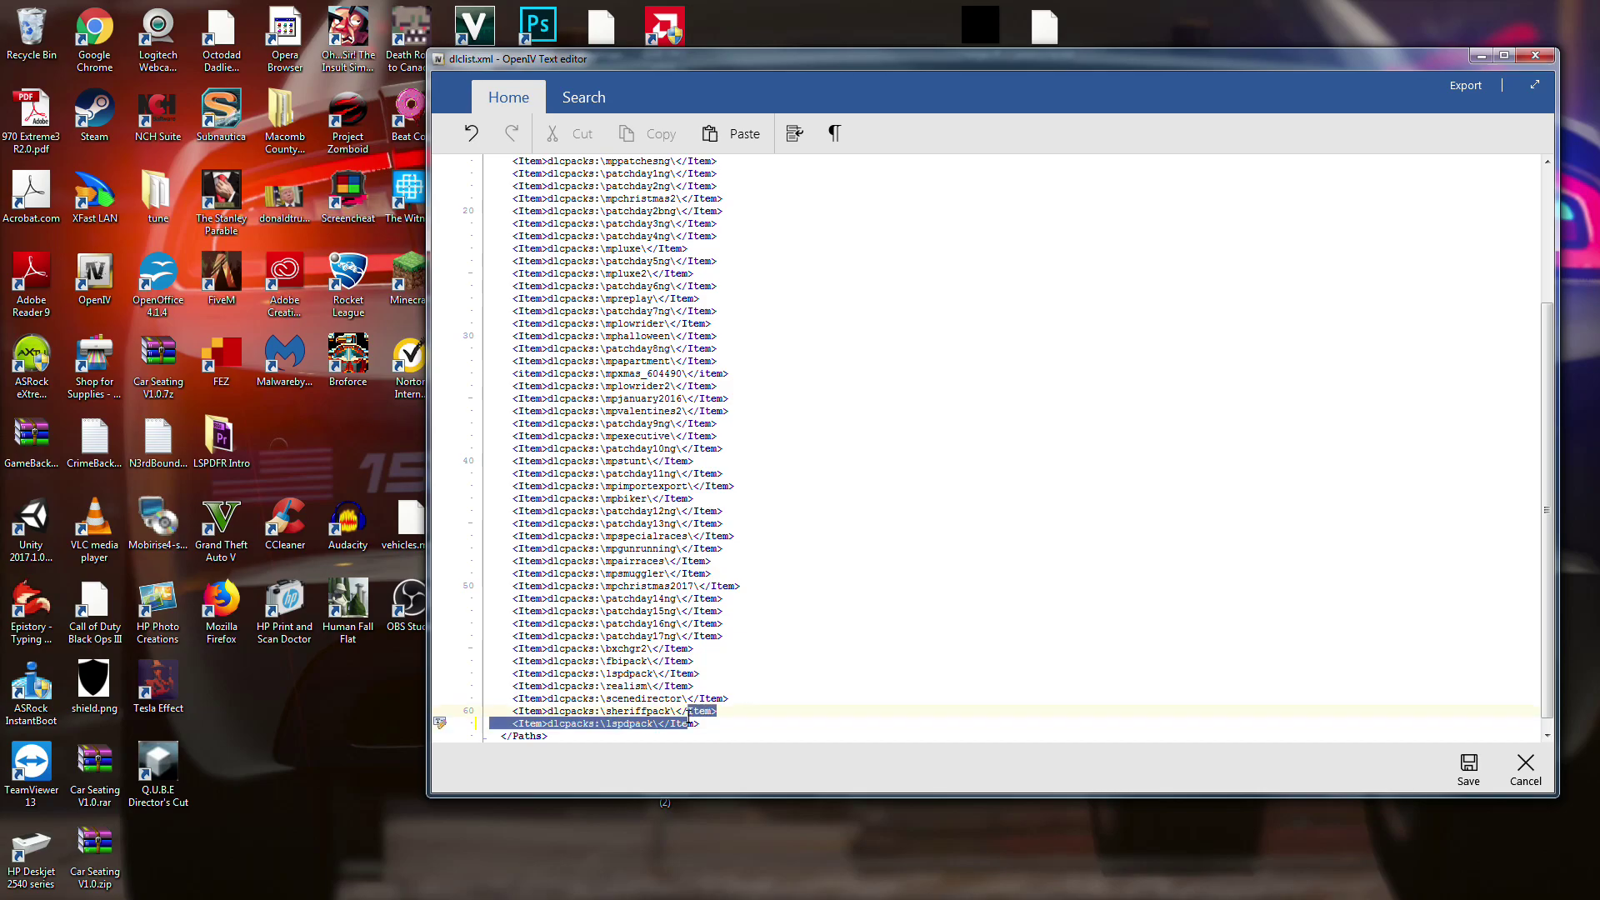
pyautogui.click(690, 731)
pyautogui.doubleClick(691, 723)
pyautogui.click(700, 724)
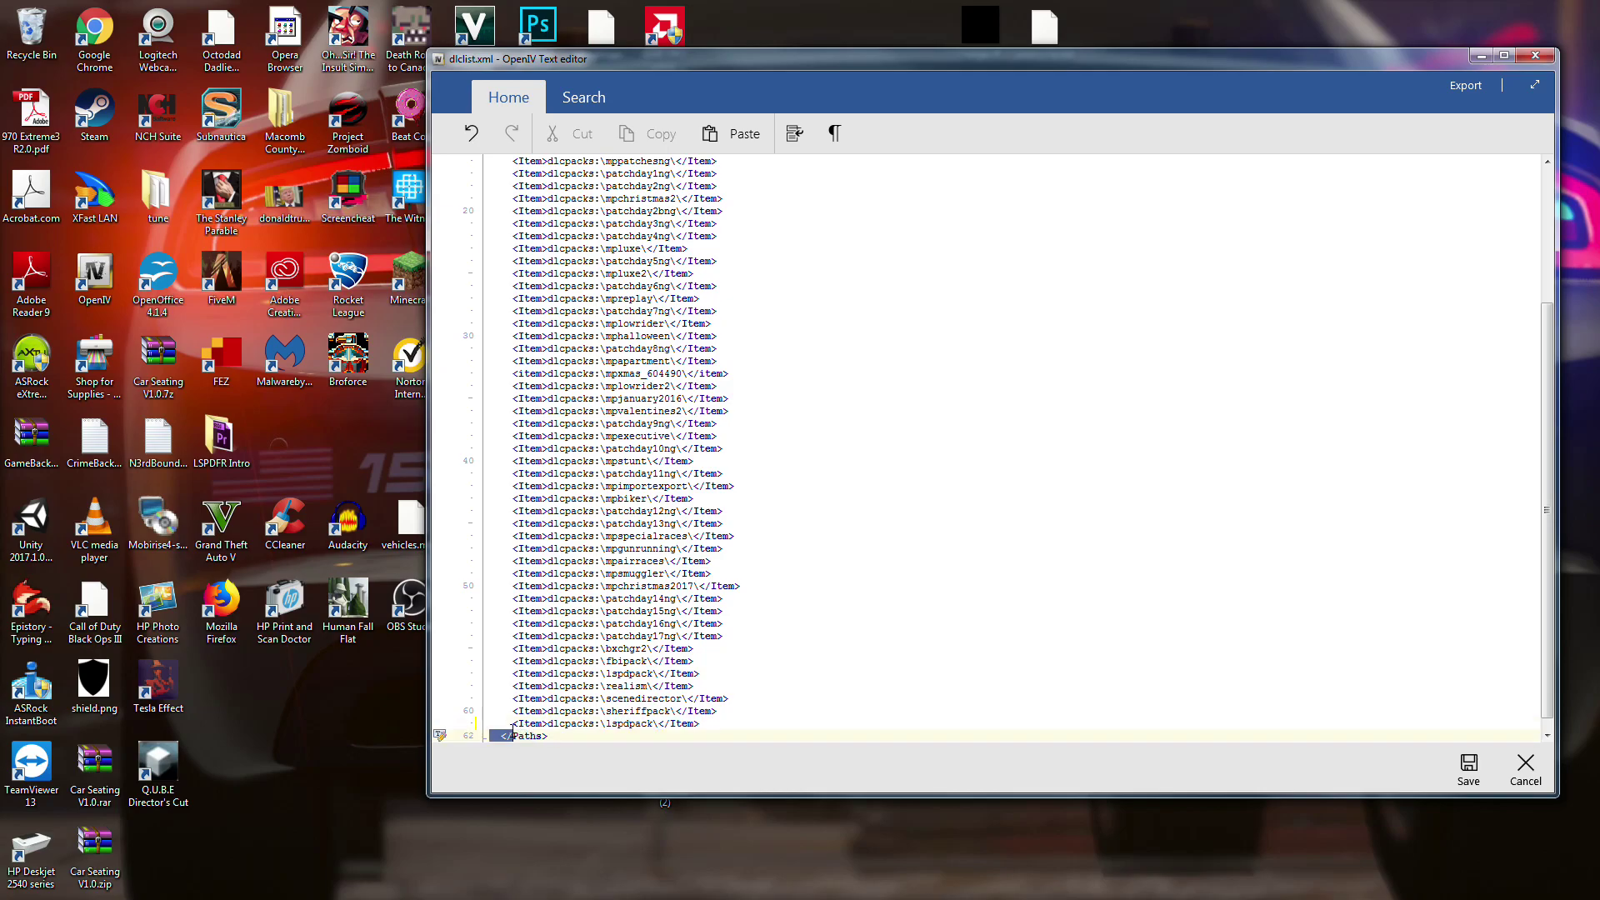
pyautogui.hotkey('shift', 'Home')
pyautogui.press('BackSpace')
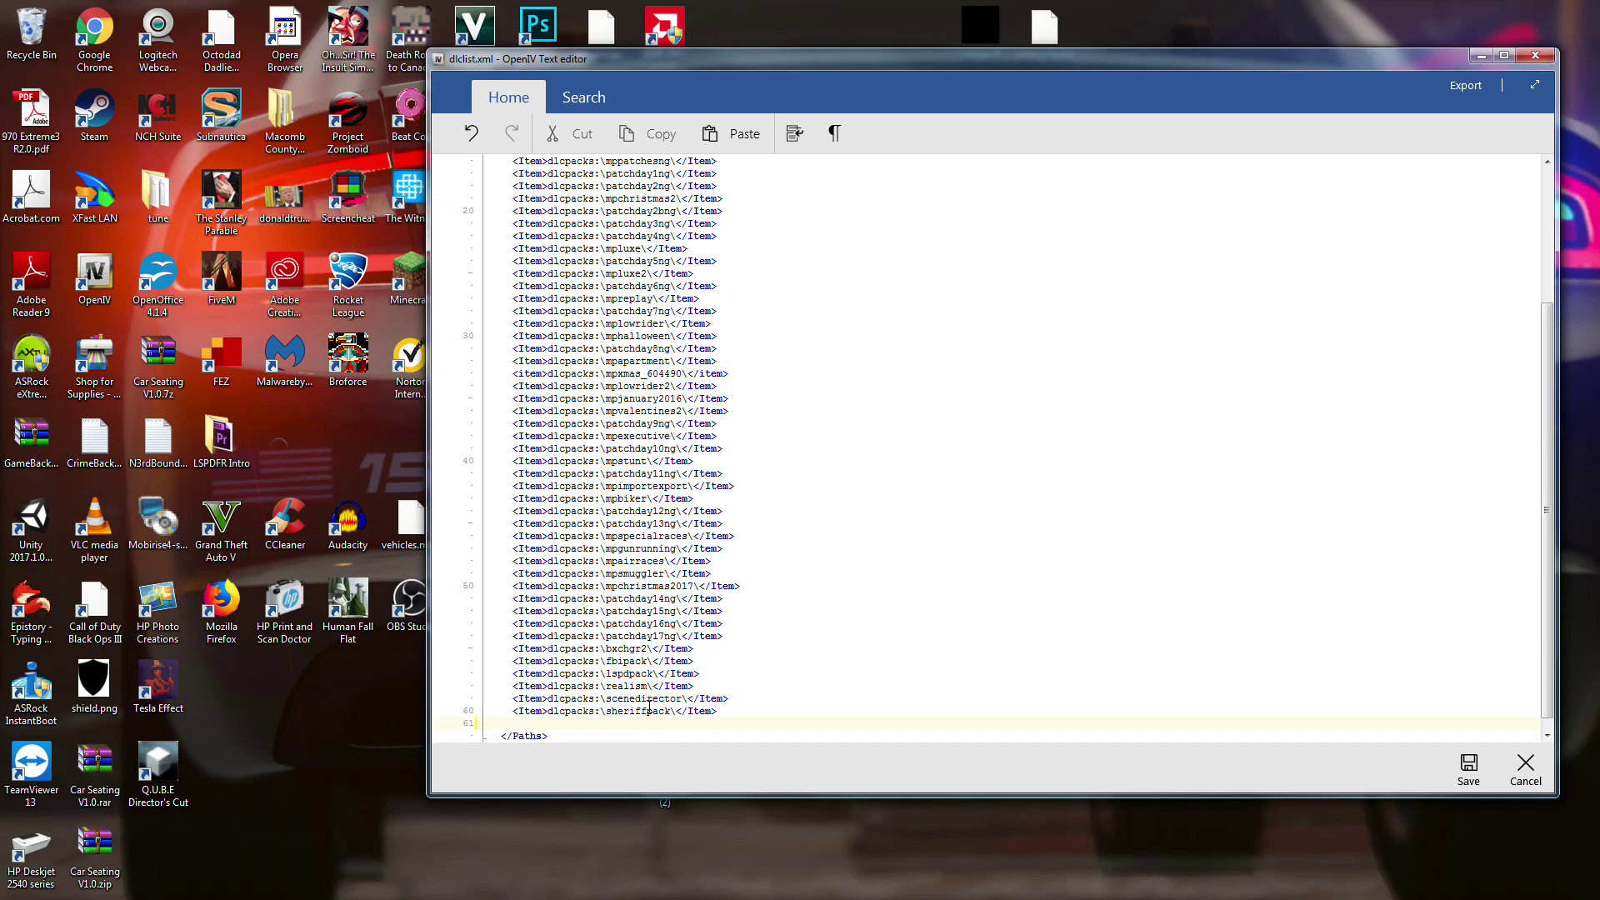
# Step: Cancel the editor without saving, then collapse x64, update and Mods back to the Mods listing
pyautogui.click(1536, 773)
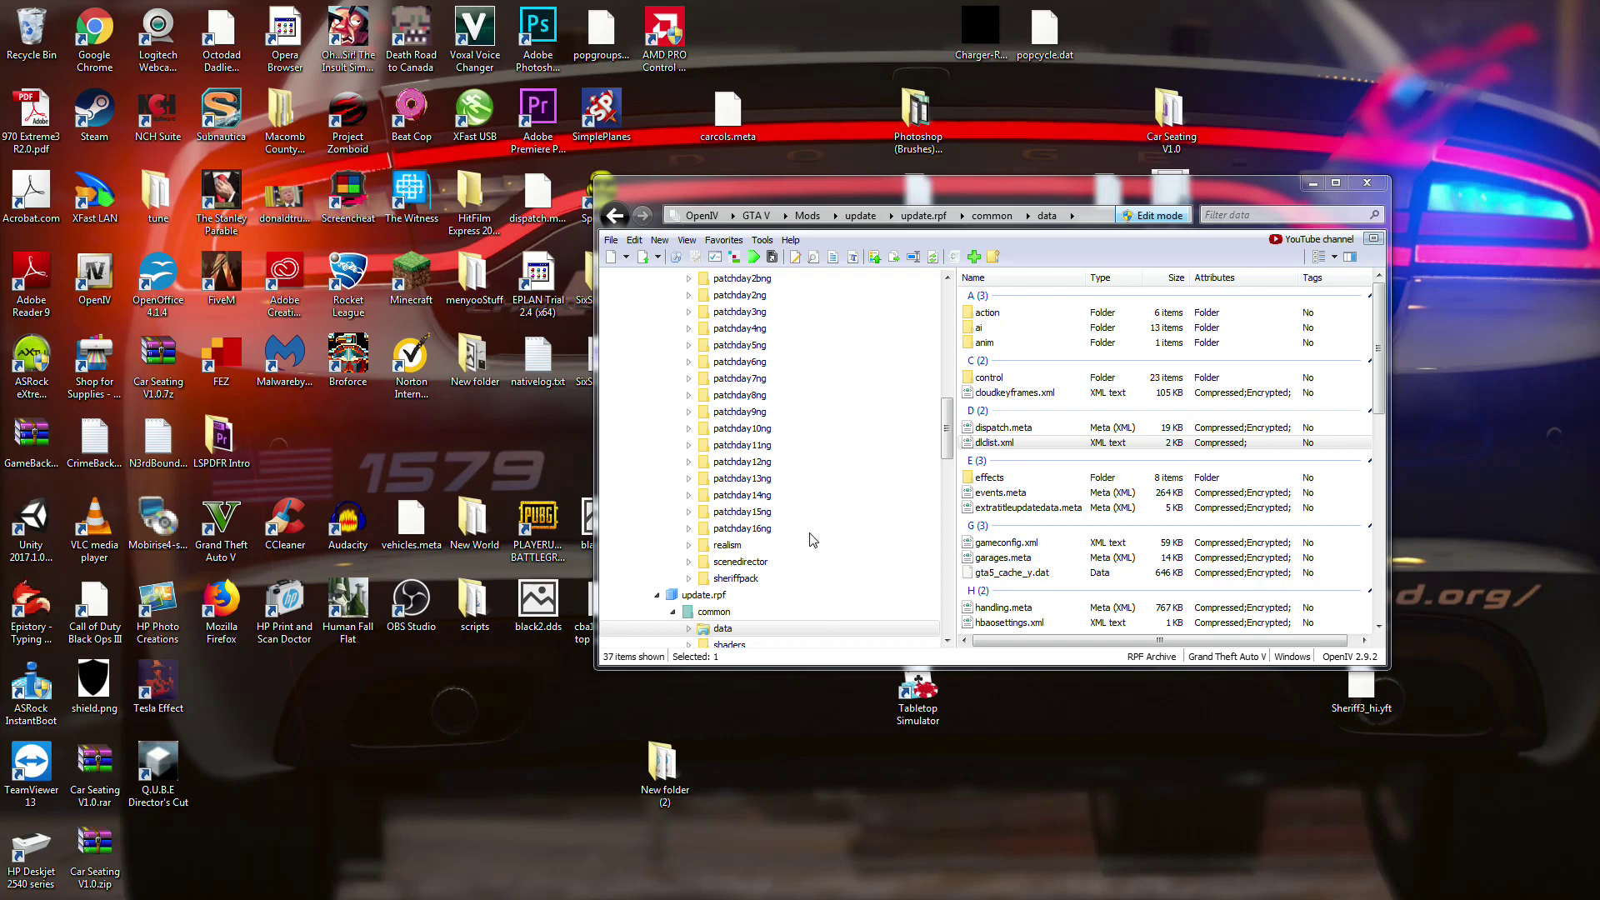
pyautogui.click(843, 465)
pyautogui.scroll(10, 843, 465)
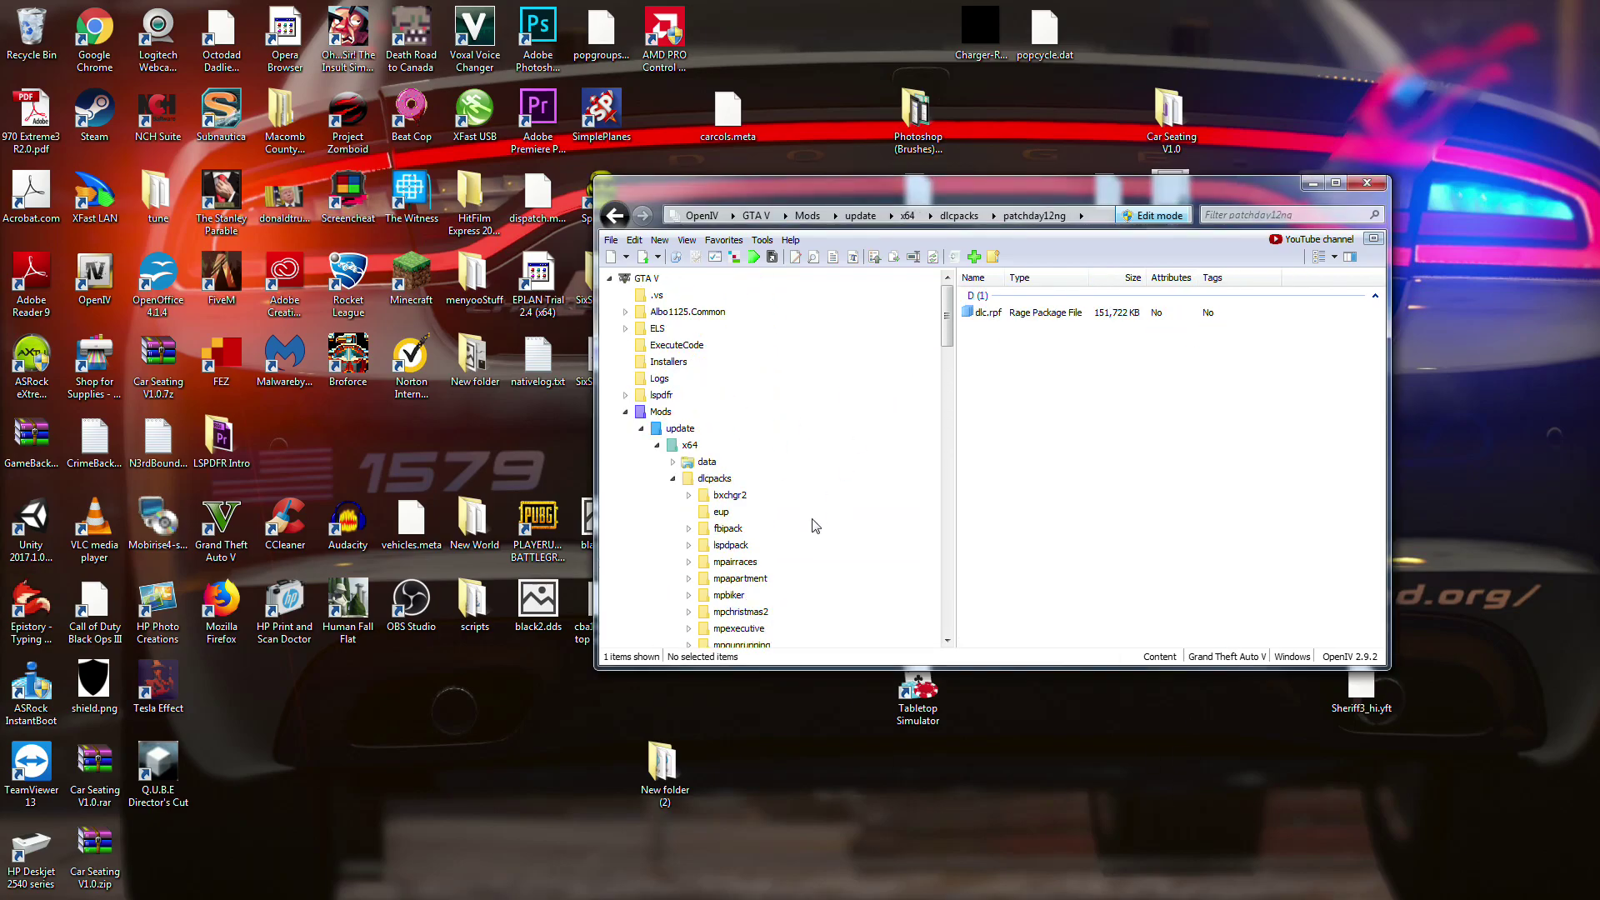
pyautogui.click(658, 447)
pyautogui.click(641, 428)
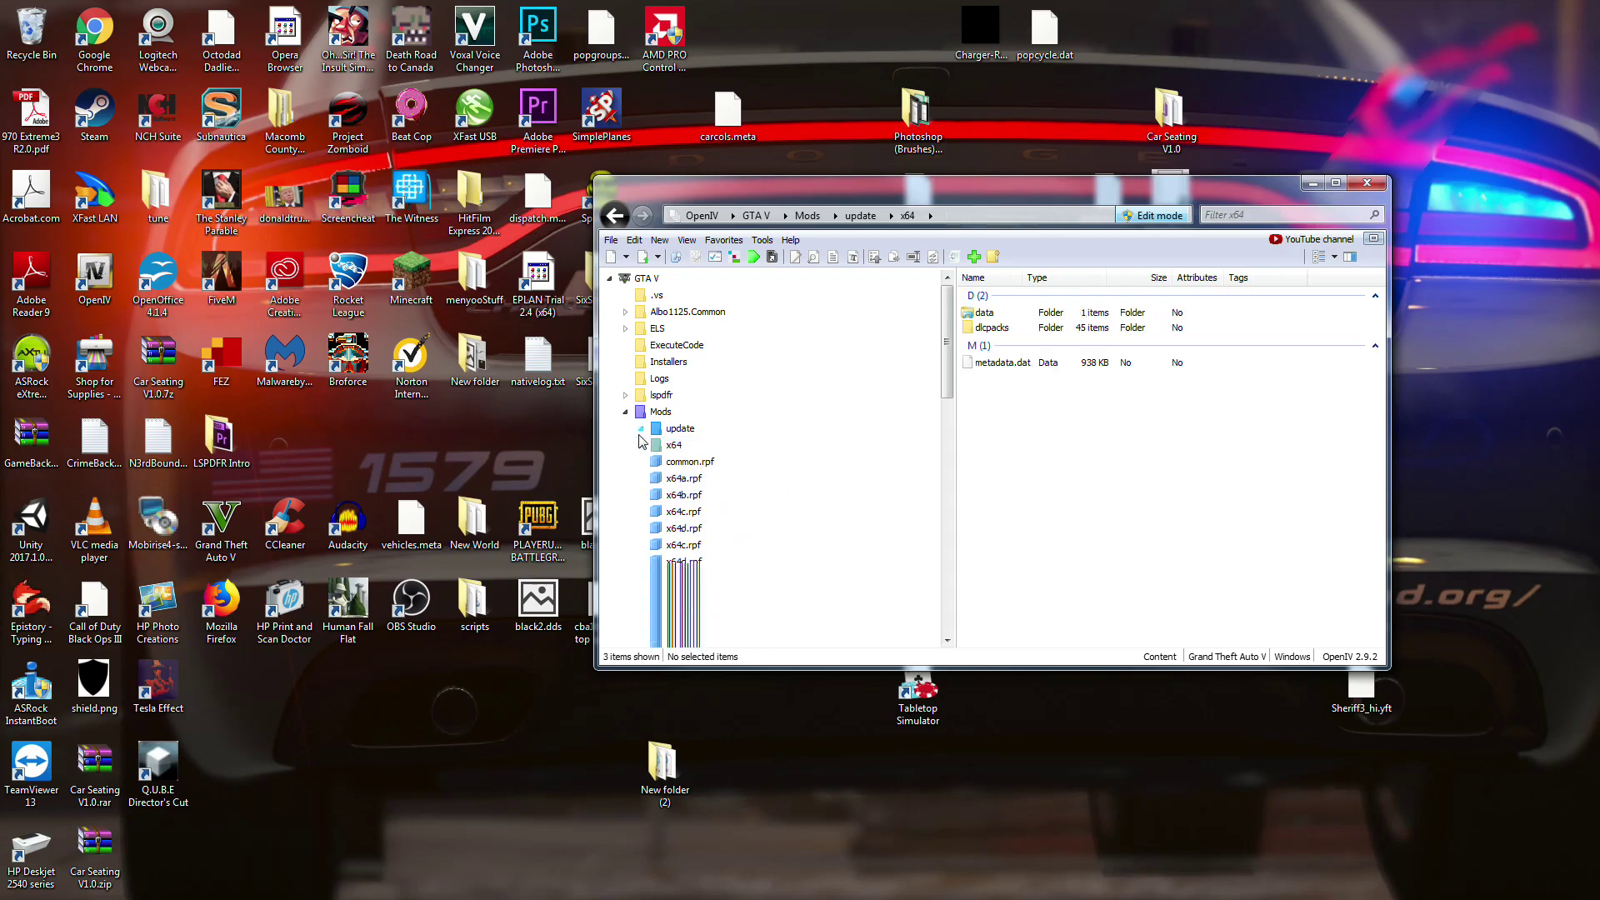
pyautogui.click(625, 412)
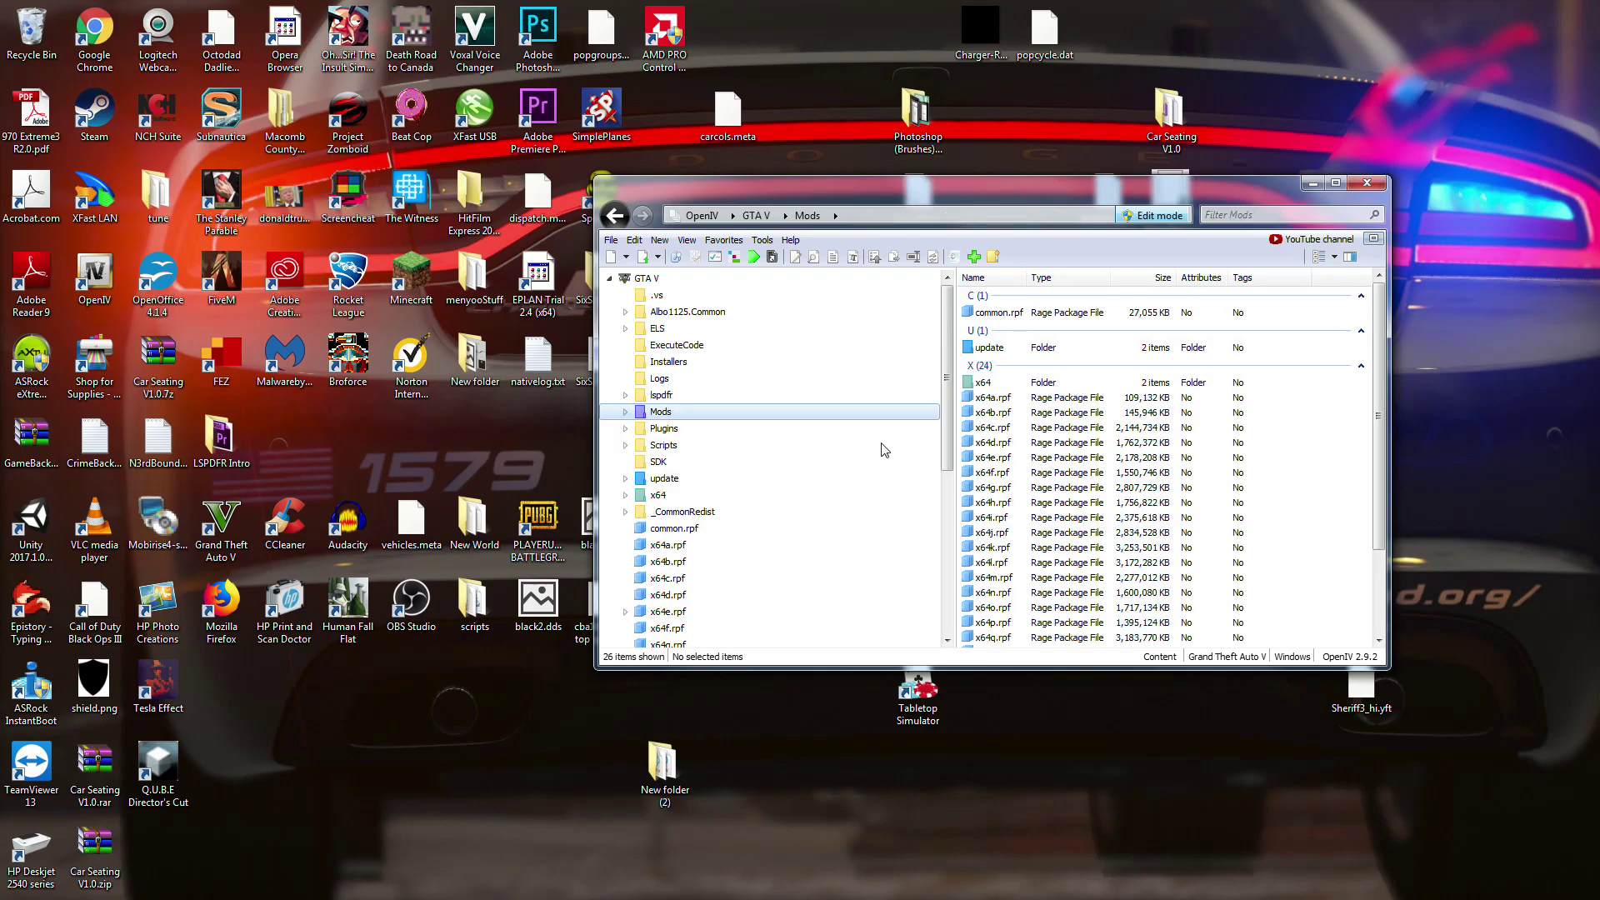